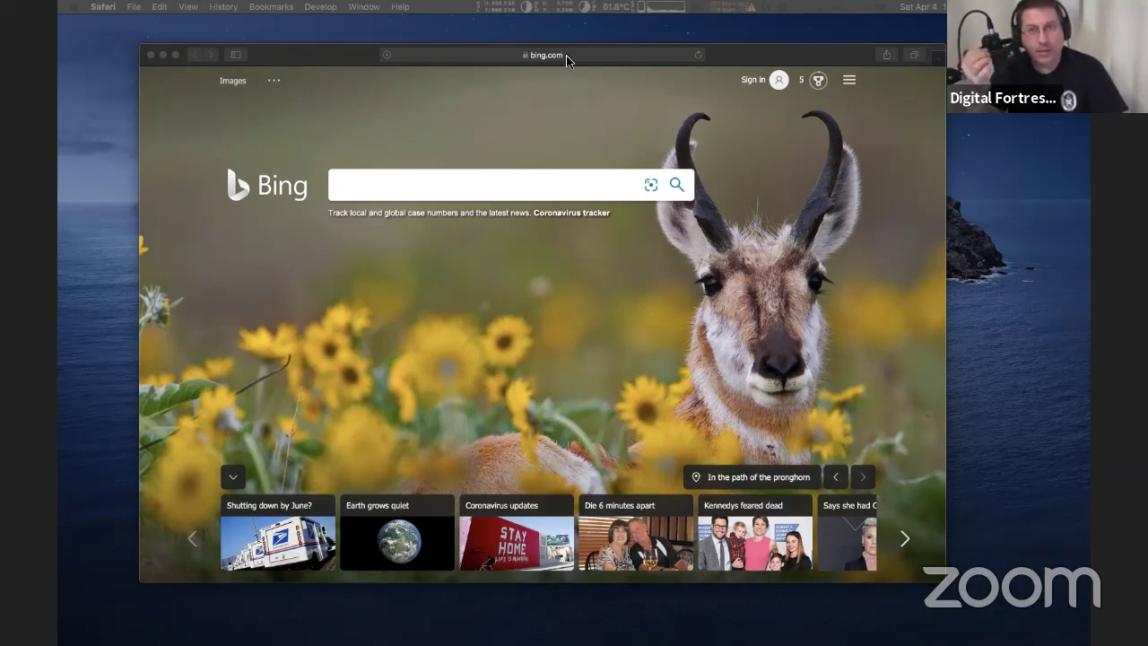
Load daedaluswallet.io in Safari in place of the Bing start page
left_click(566, 54)
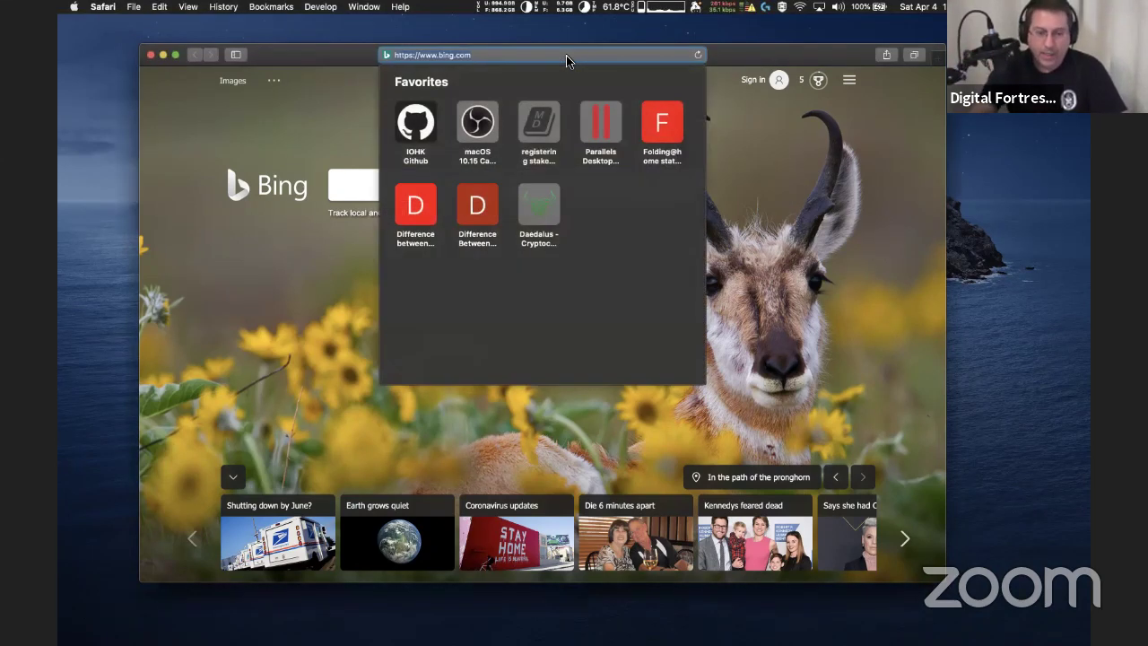
type("daedaluswallet.io/")
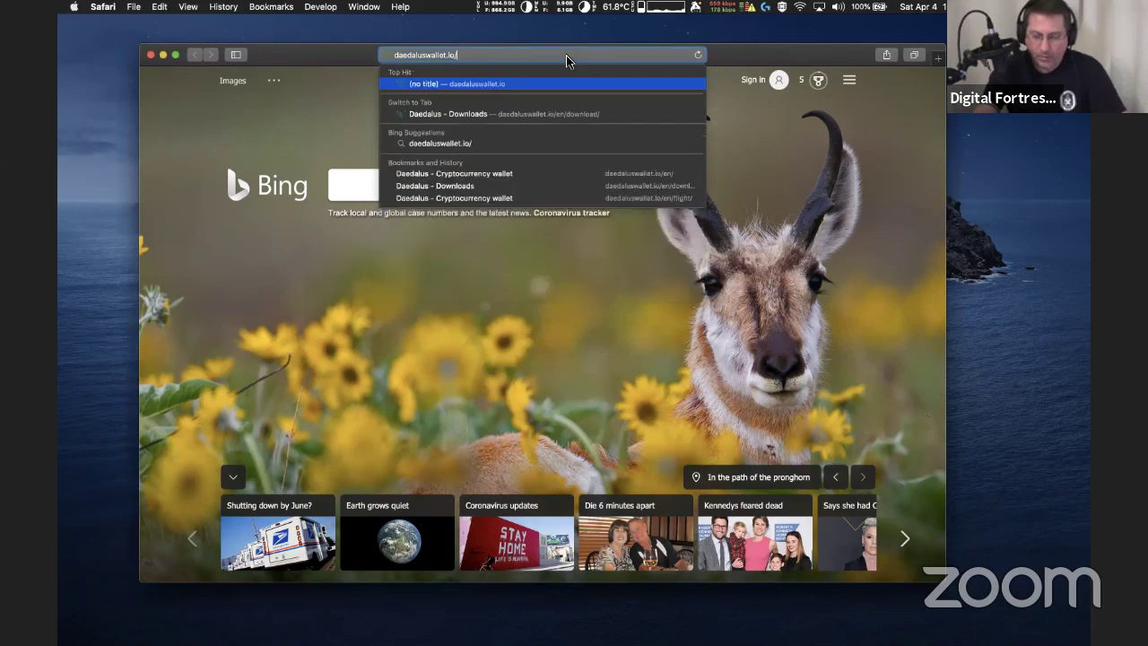
key("Return")
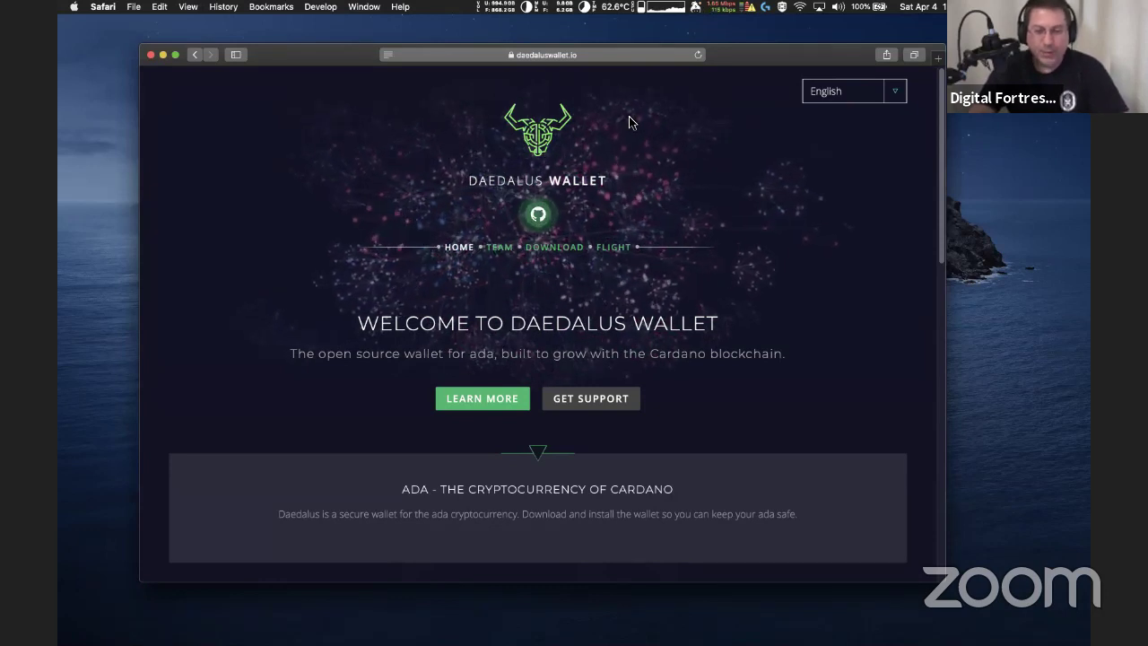
left_click(607, 58)
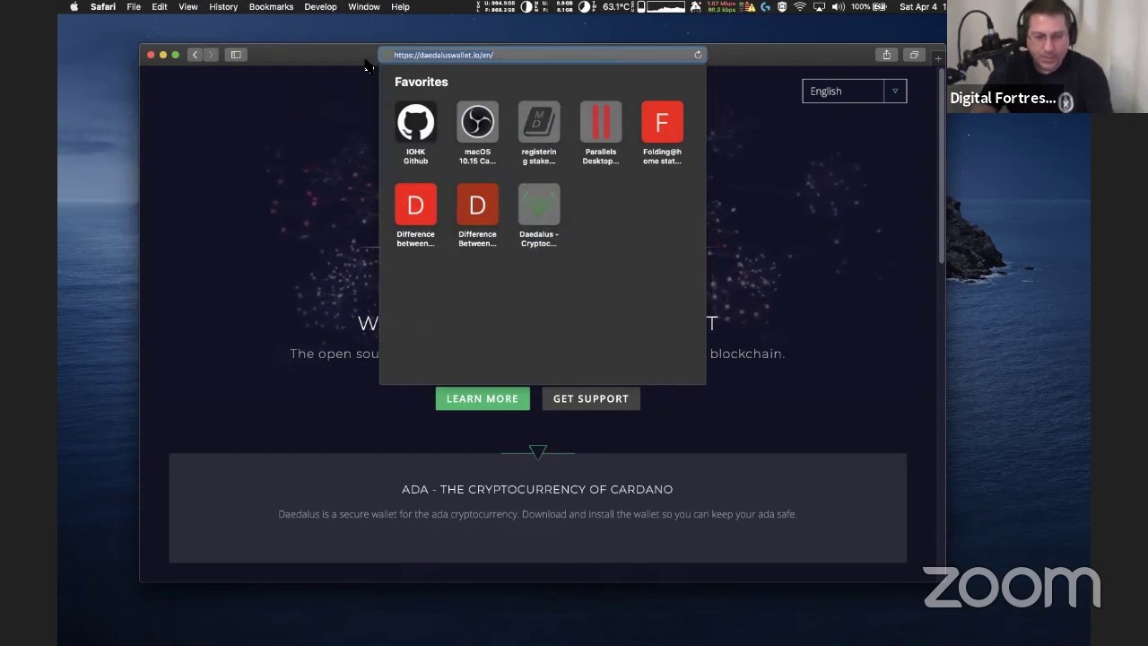
key("Escape")
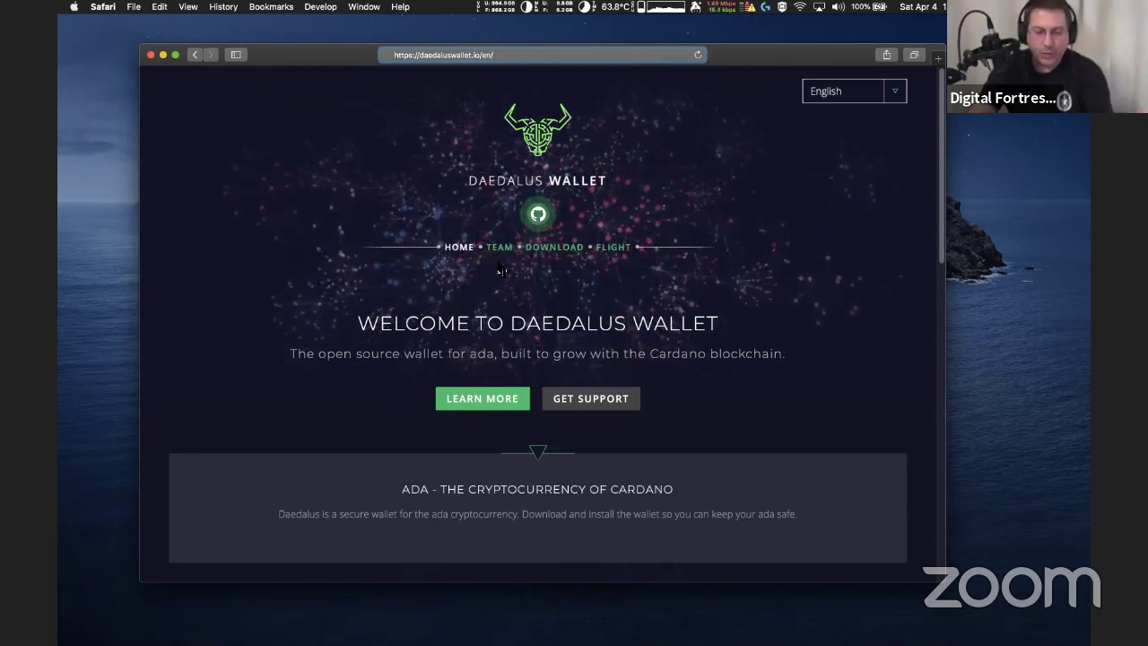
scroll(502, 272, "down", 5)
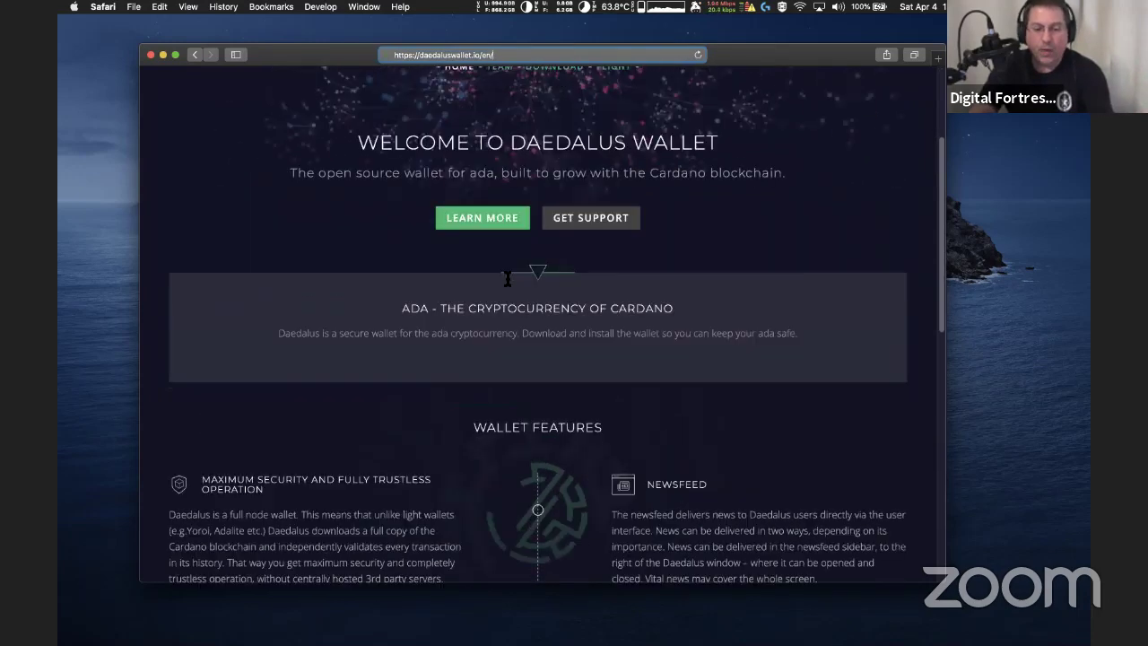
scroll(507, 279, "up", 5)
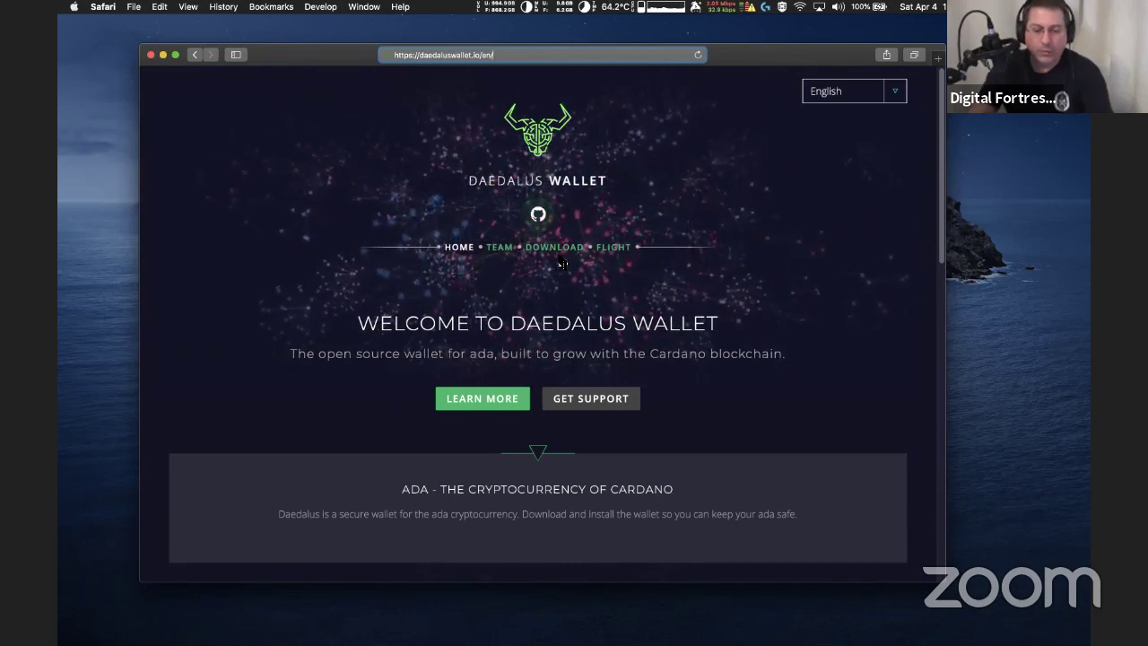
scroll(525, 330, "down", 8)
scroll(524, 332, "down", 1)
scroll(525, 332, "down", 3)
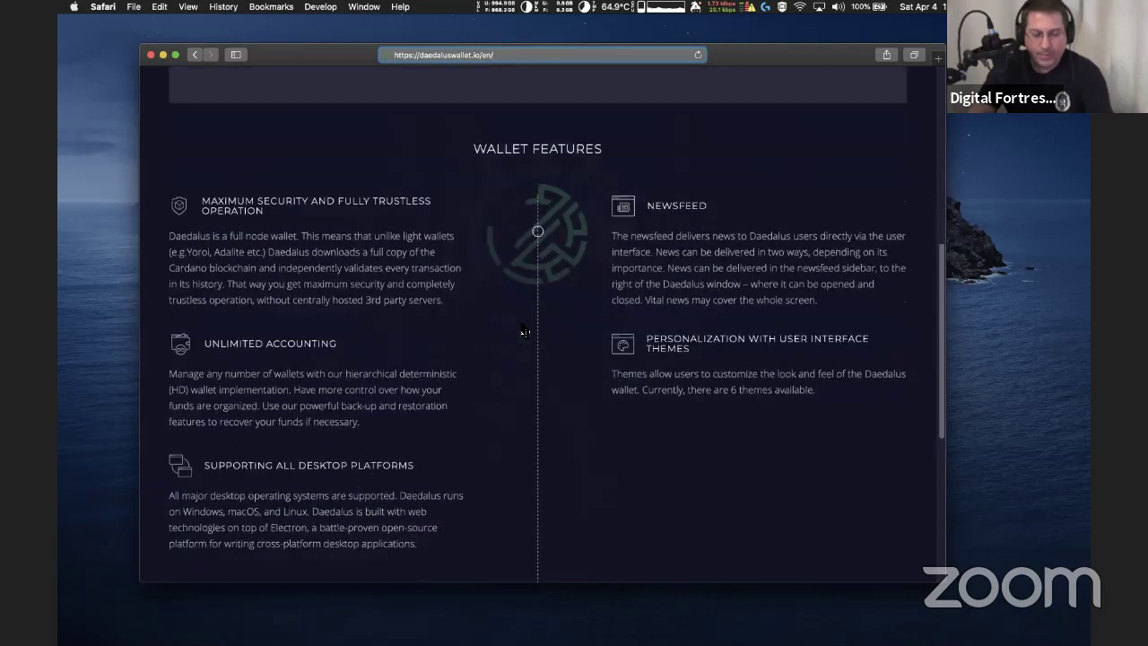
scroll(524, 332, "down", 3)
scroll(521, 323, "up", 15)
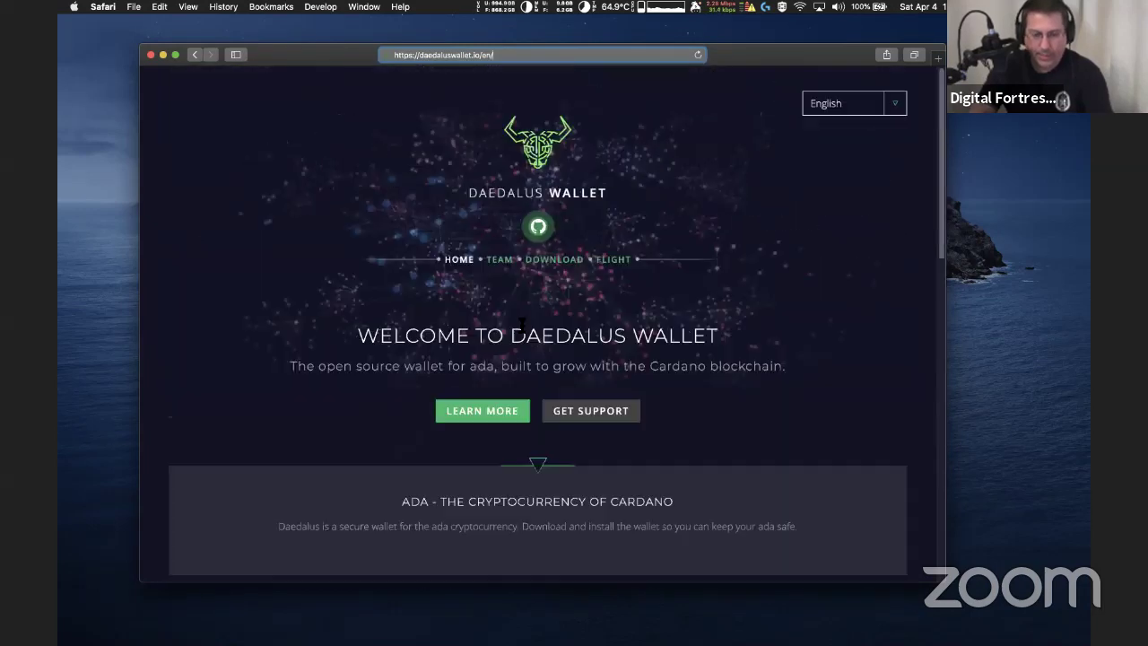
Look over the Daedalus Flight page, then go to the Download page for macOS, Linux and Windows
left_click(617, 256)
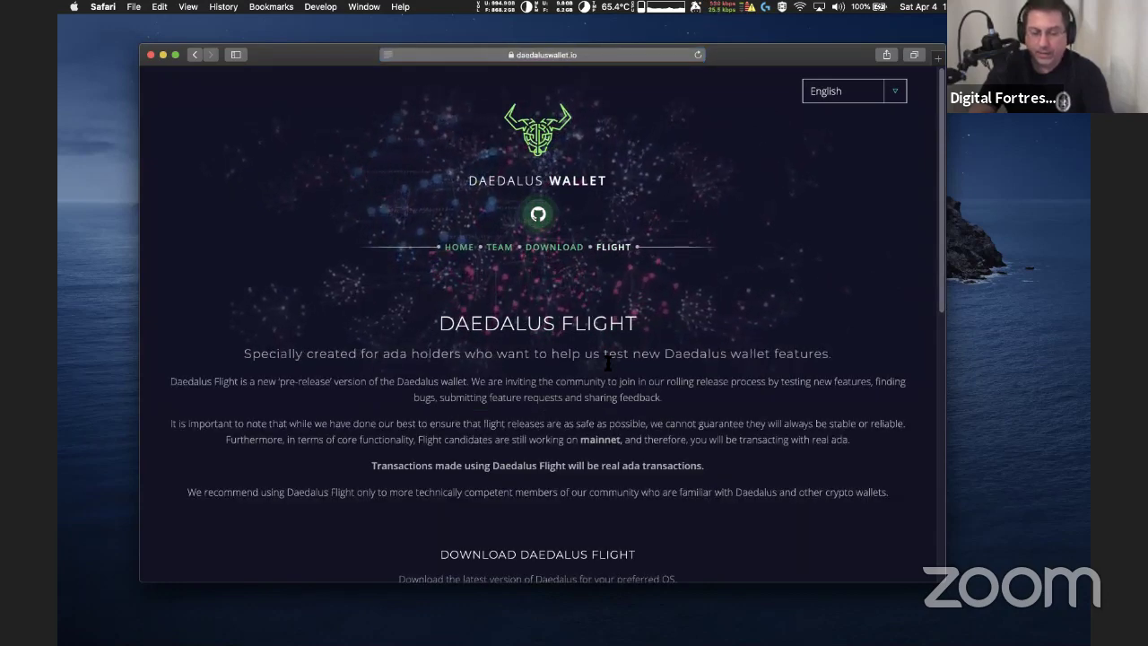
scroll(607, 363, "down", 10)
scroll(608, 383, "up", 10)
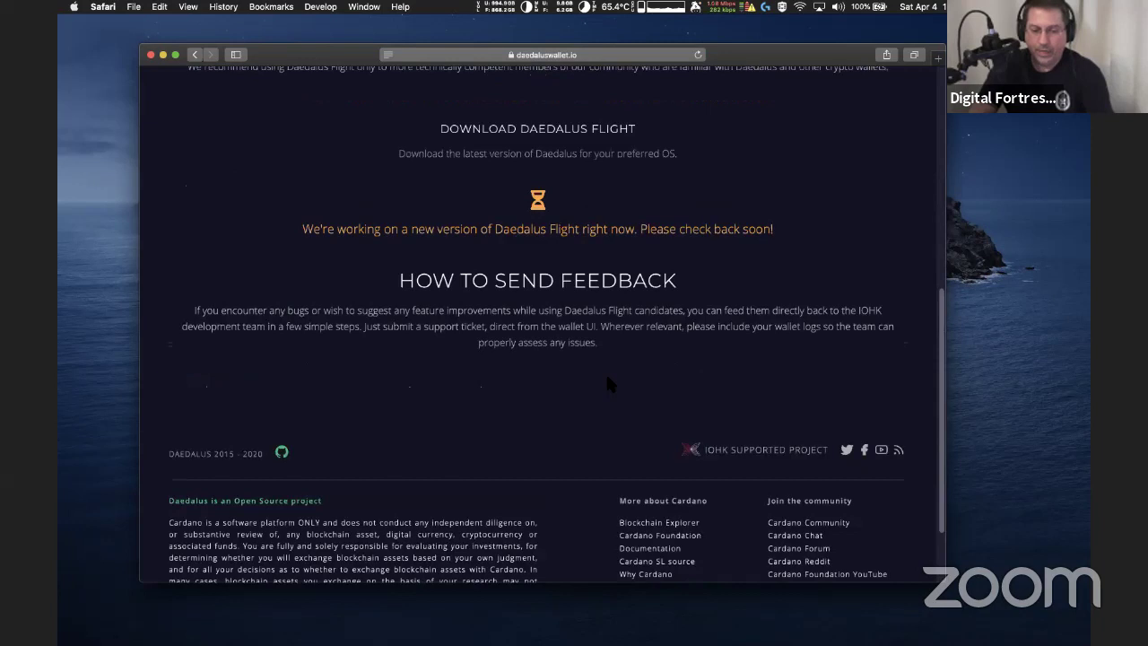
left_click(551, 250)
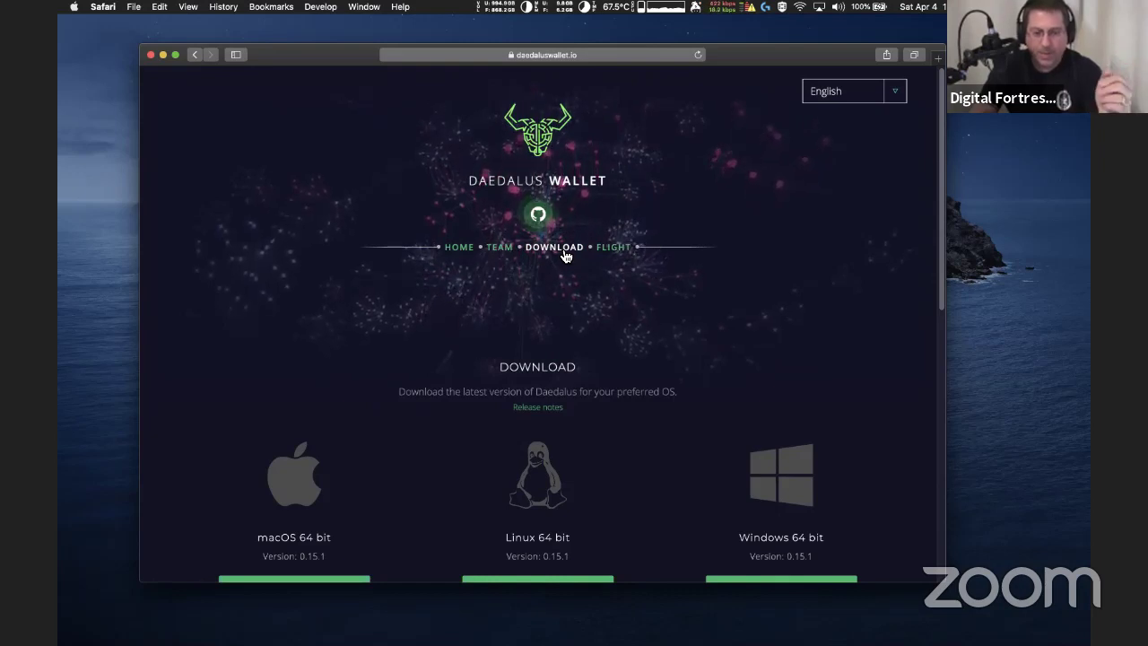
Scroll down the Download page to the installer buttons and checksums
scroll(570, 294, "down", 4)
scroll(568, 286, "down", 3)
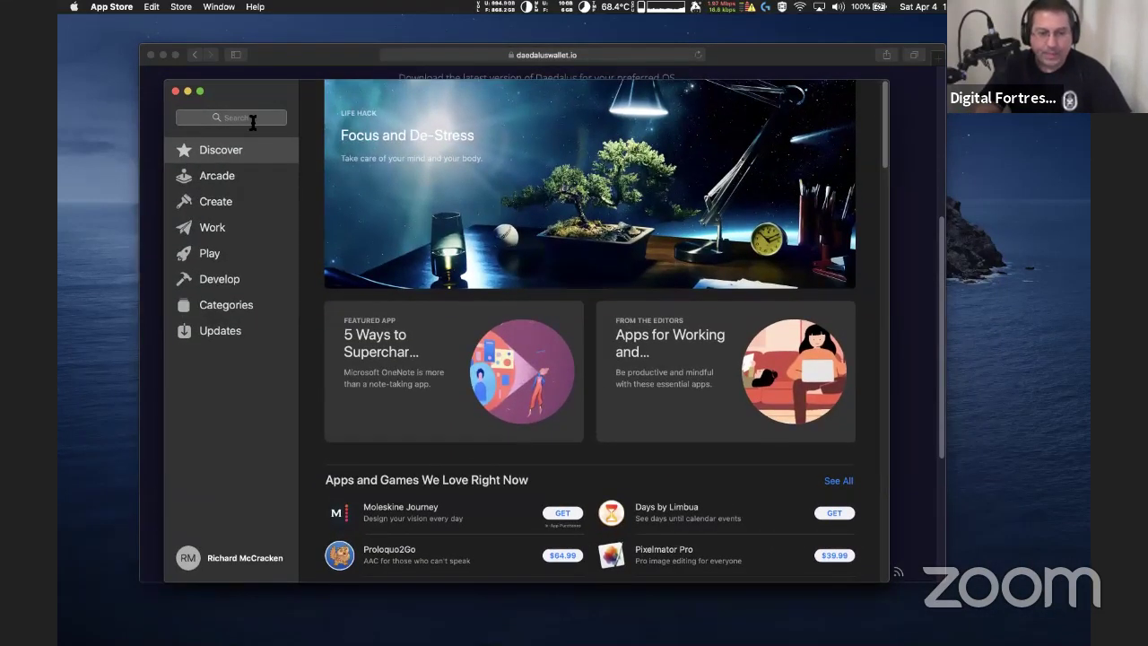
Search the App Store for Financial apps
left_click(256, 119)
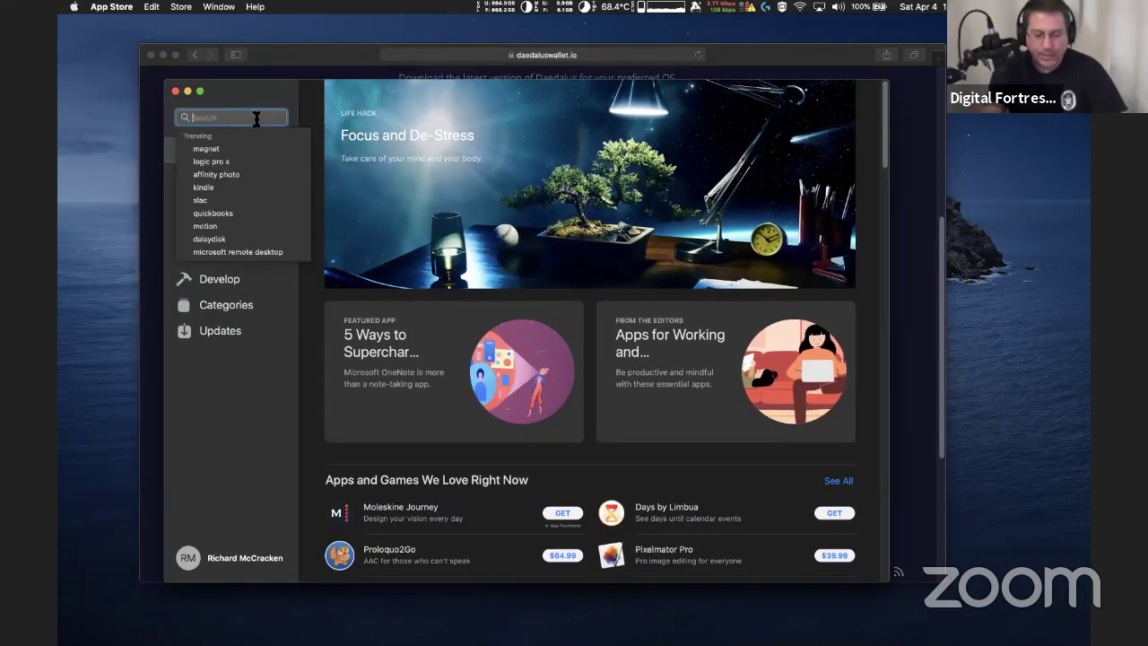
type("Finacn")
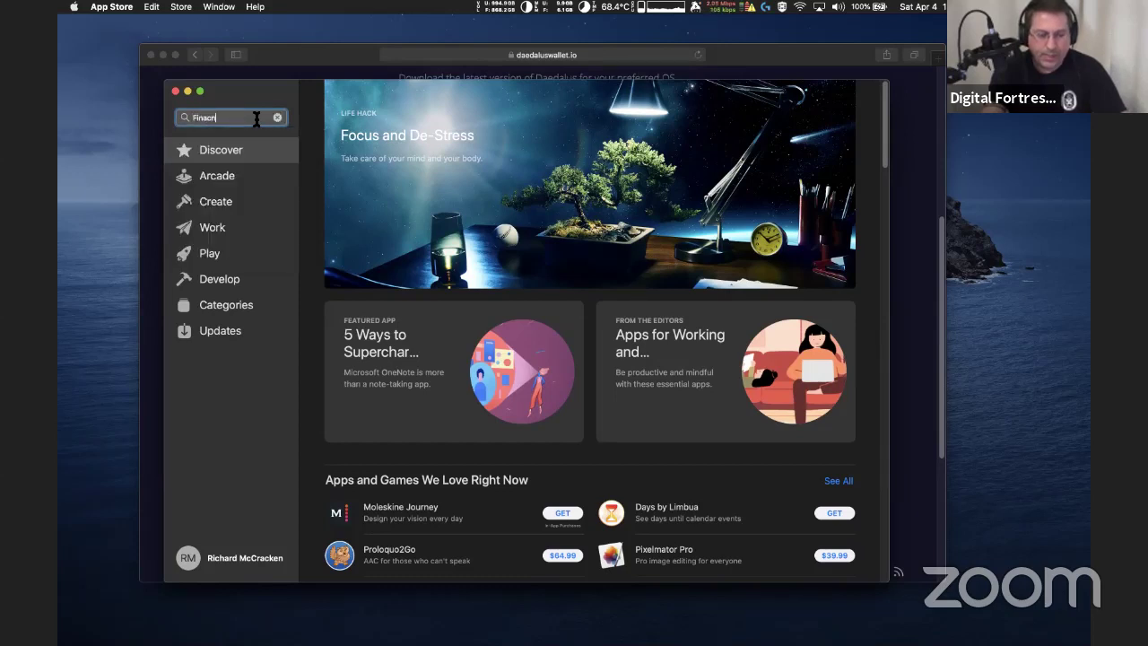
key("BackSpace")
key("BackSpace")
type("ncial")
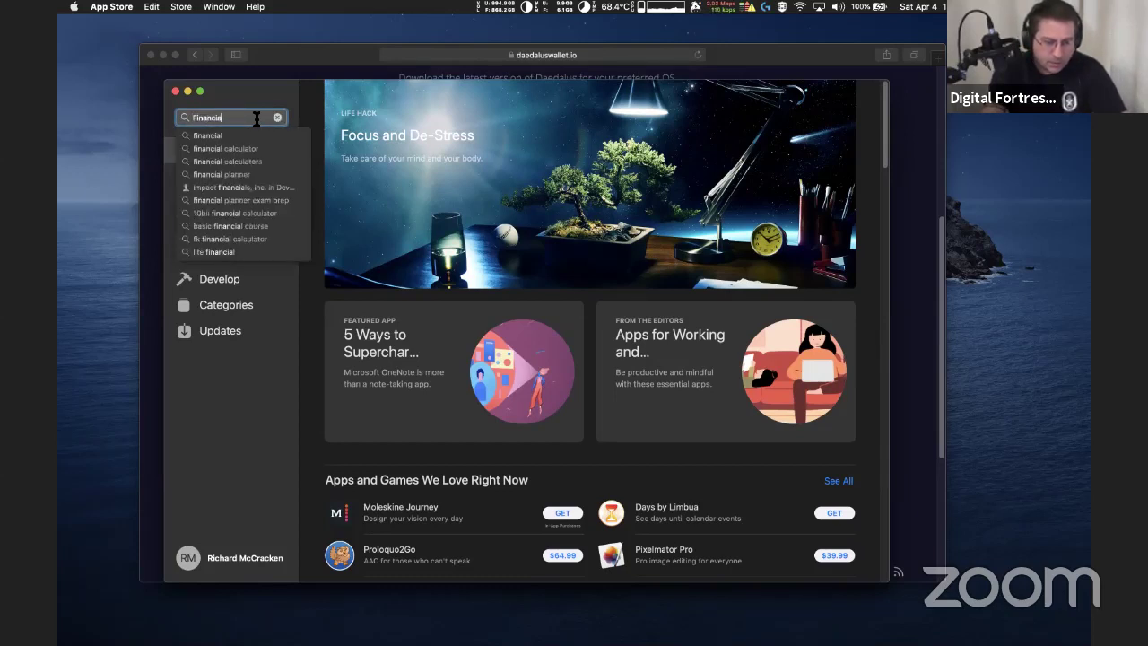
key("Return")
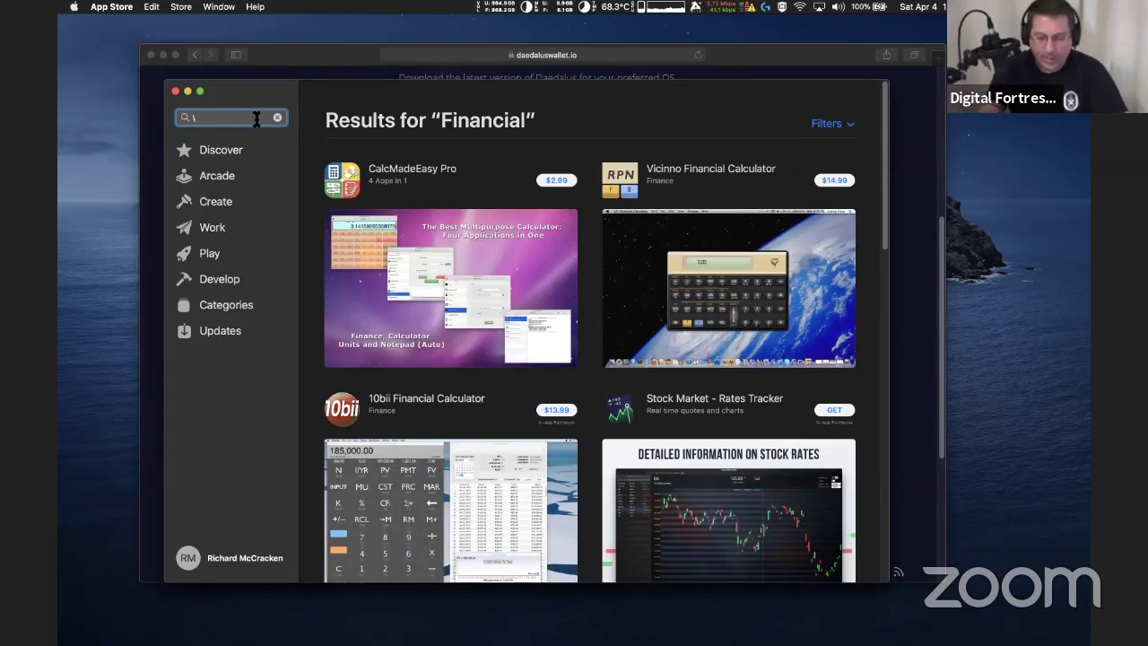
Search the App Store for kitty, then quit it back to the Daedalus download page
key("BackSpace")
type("kitty")
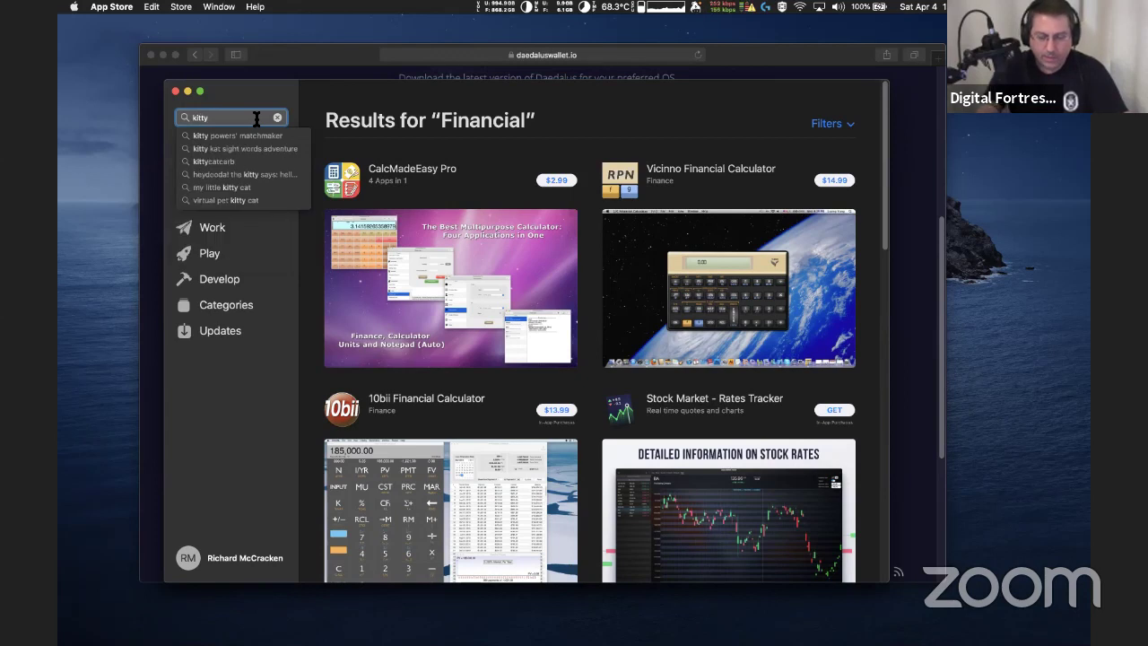
key("Return")
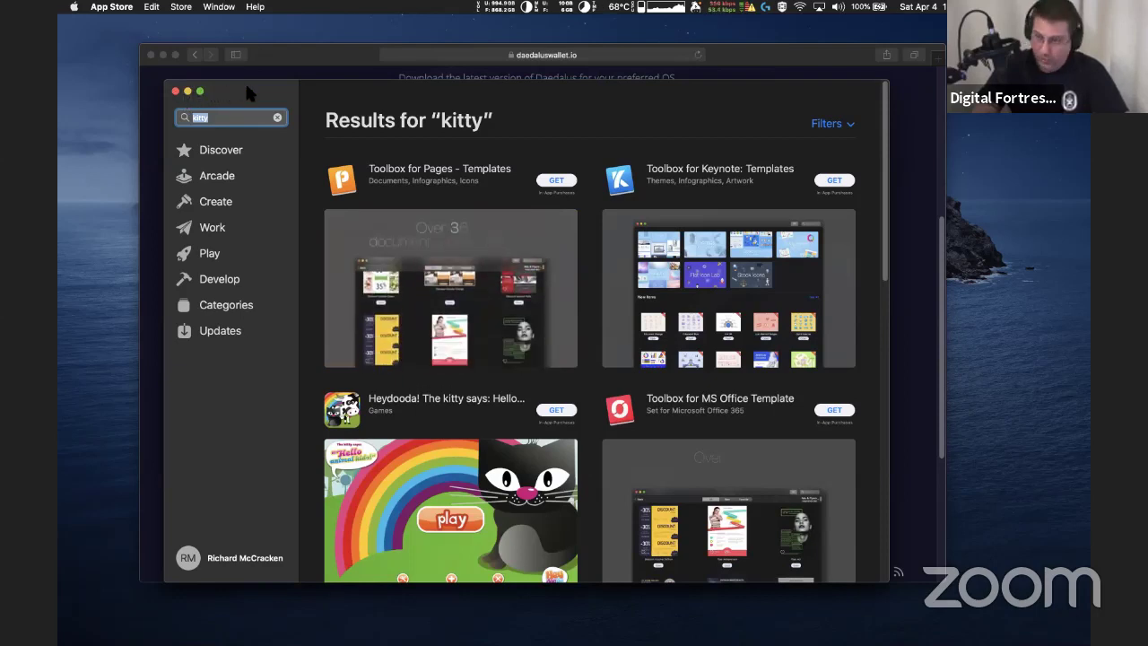
key("super+w")
left_click(1065, 204)
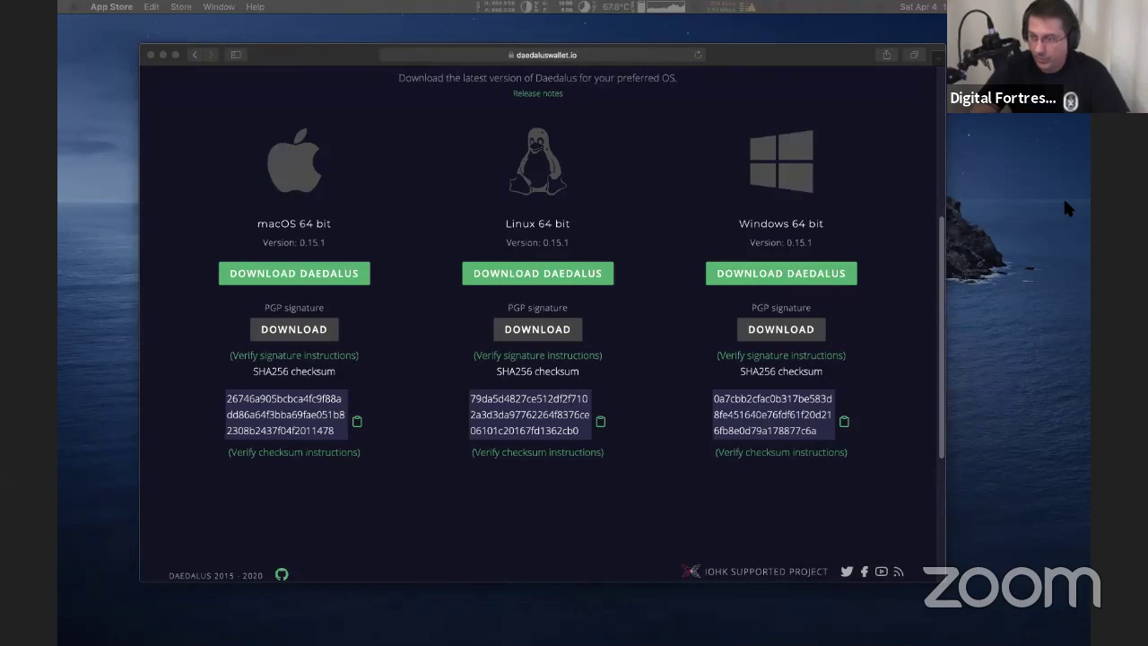
Raise the Microsoft.com window over the Daedalus page, then close it
left_click_drag(351, 318, 388, 85)
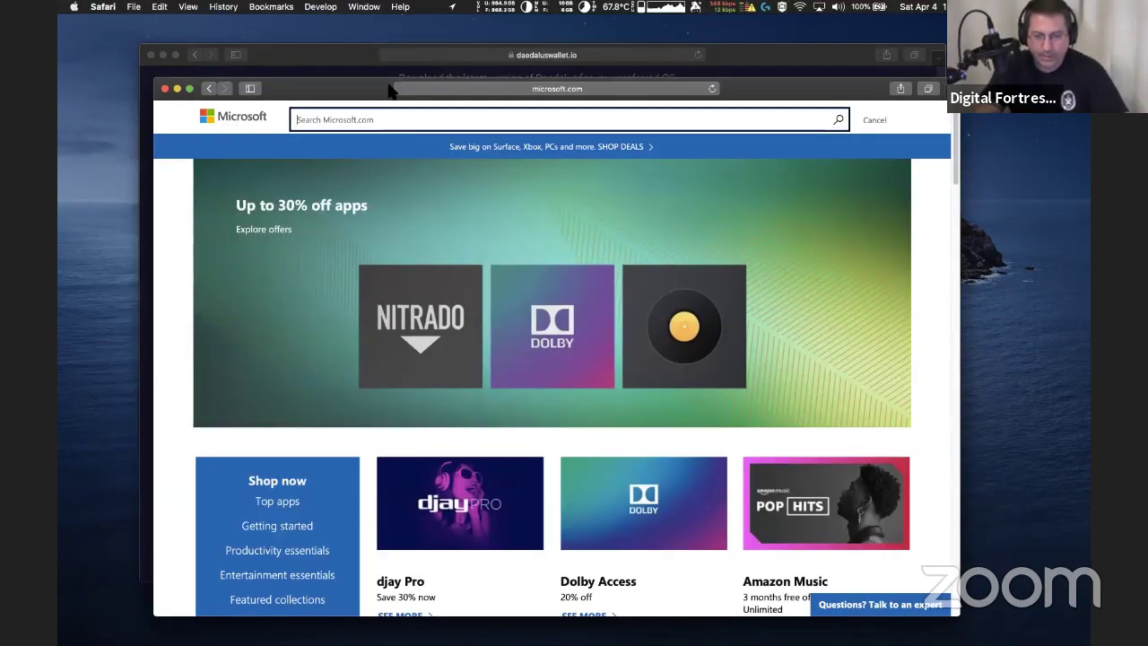
left_click_drag(360, 84, 361, 79)
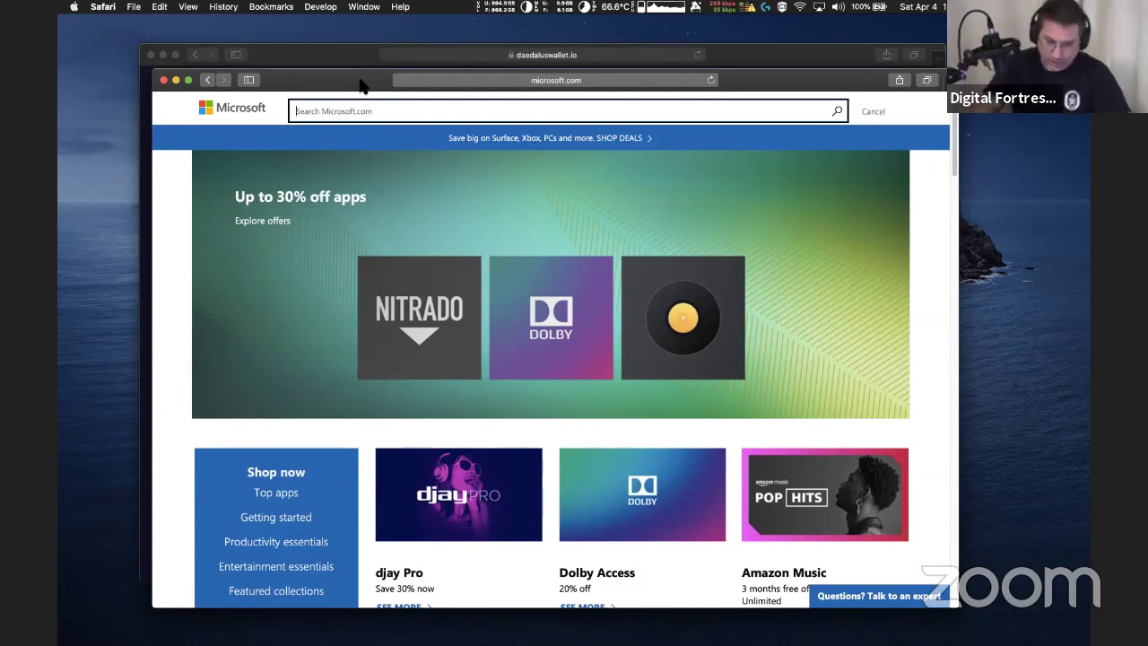
key("super+w")
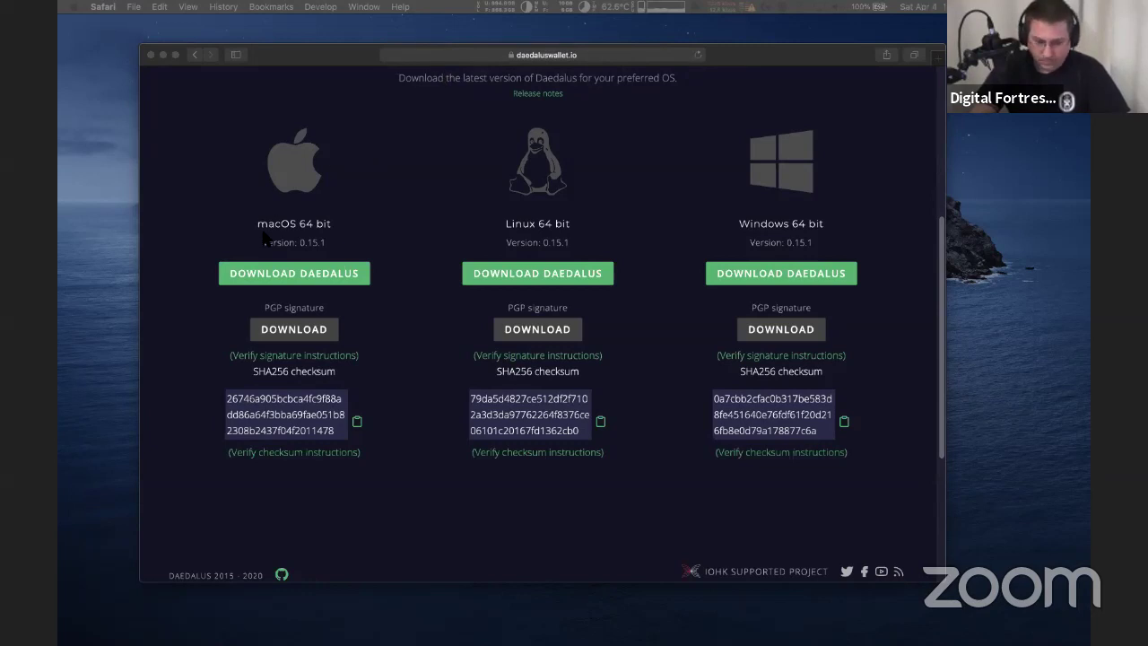
Download the macOS 64 bit Daedalus 0.15.1 installer
scroll(237, 226, "down", 1)
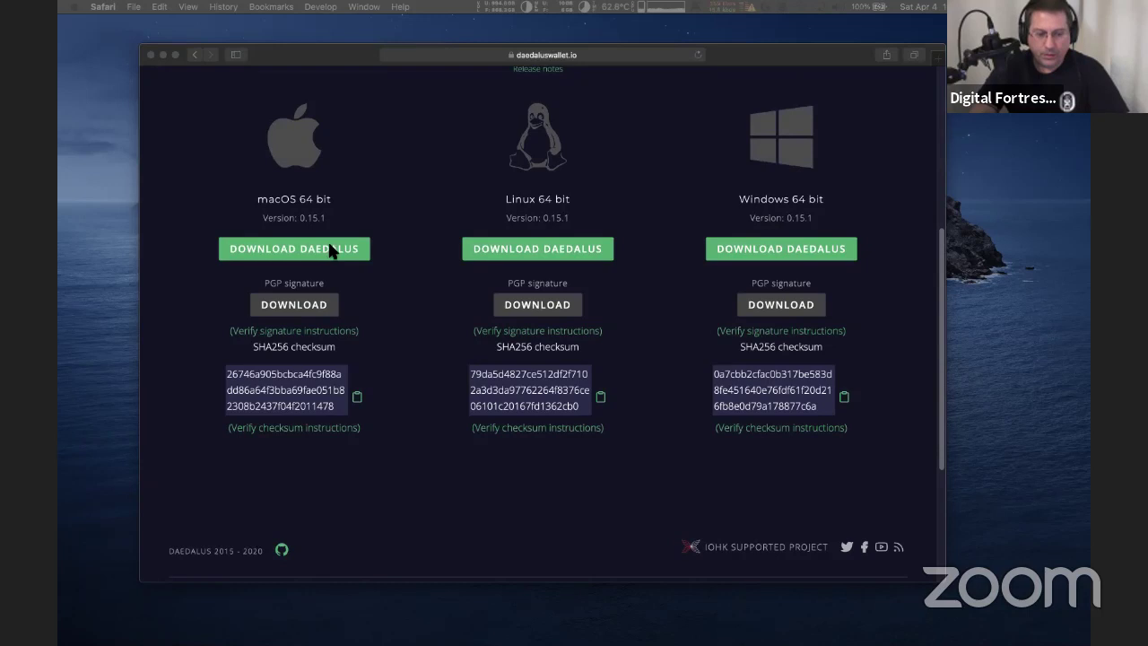
left_click(325, 252)
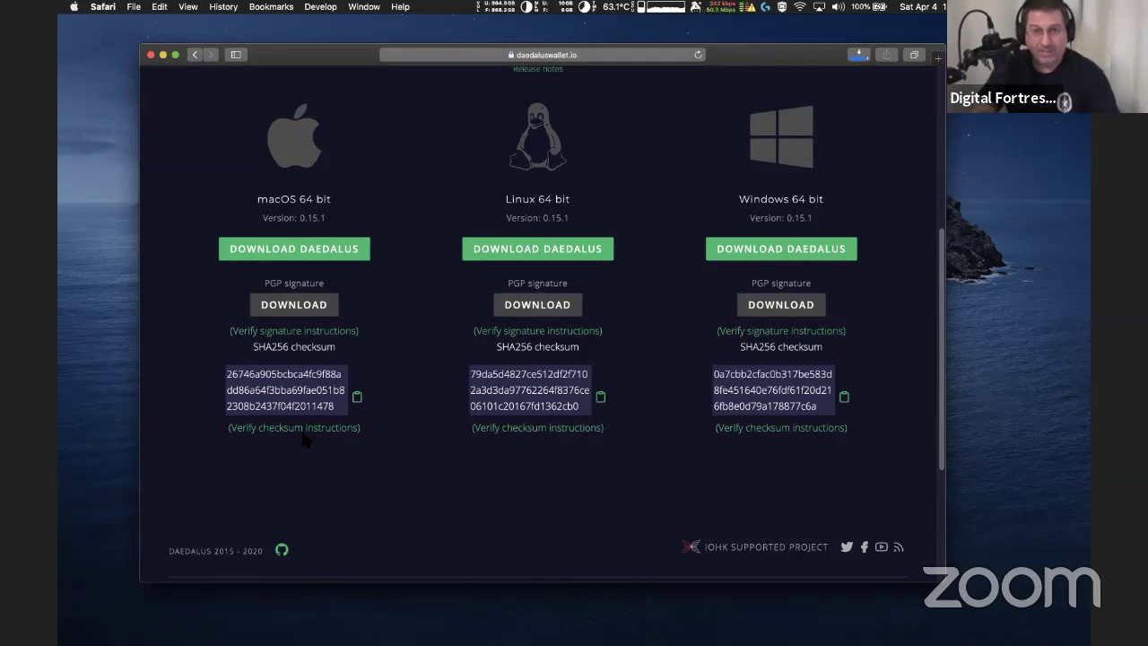
left_click(298, 332)
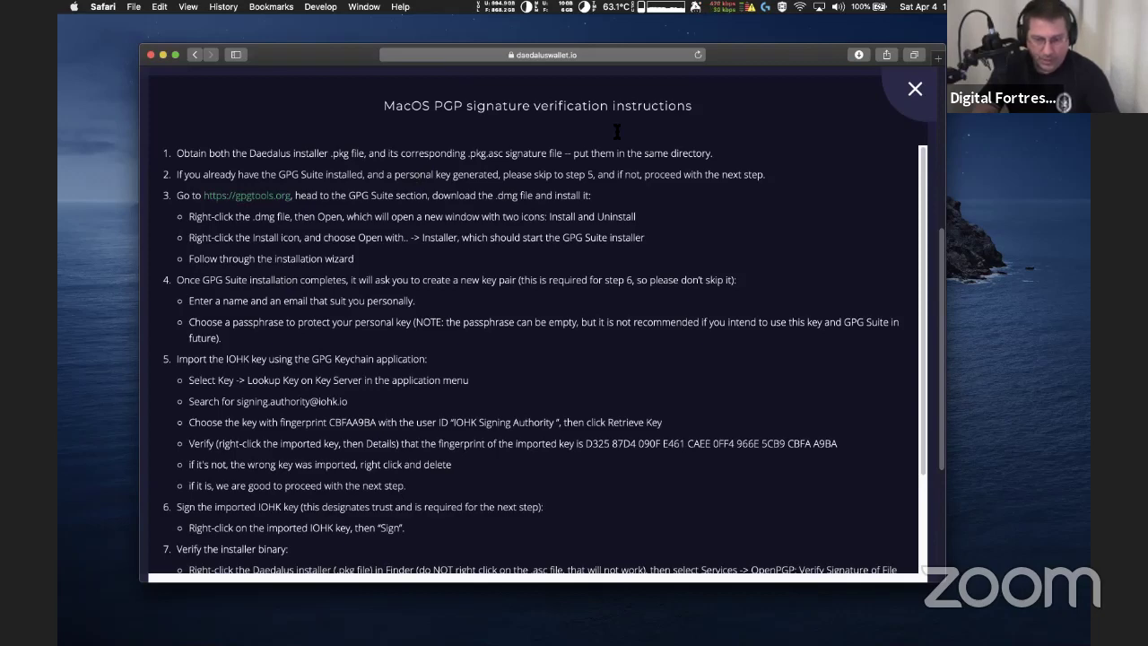
left_click_drag(723, 61, 693, 65)
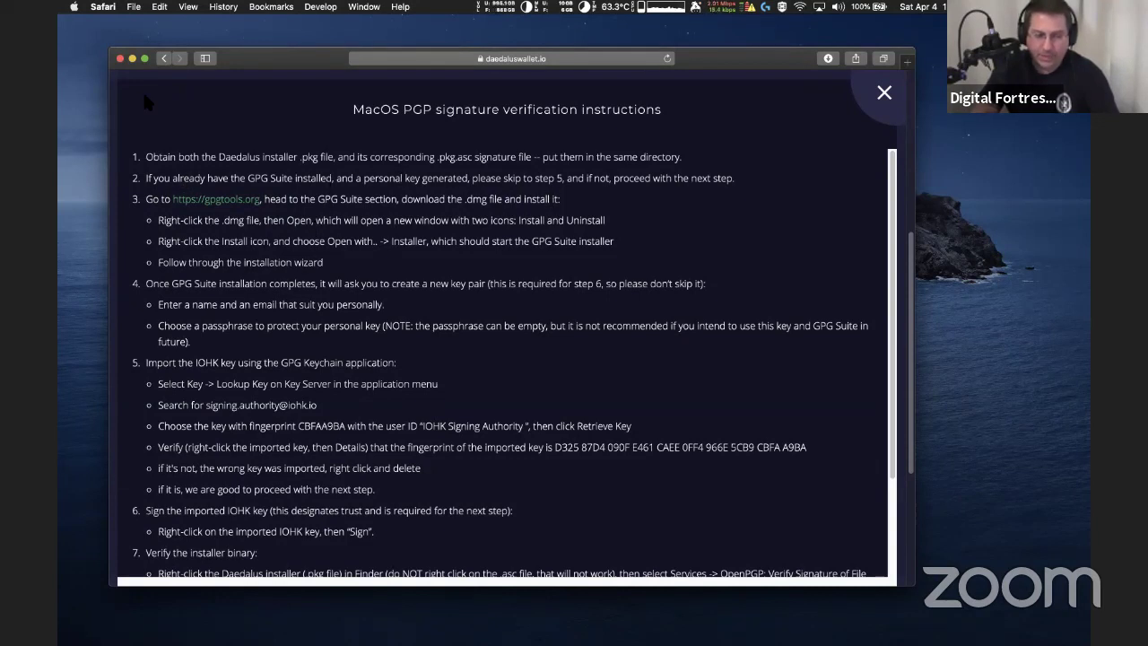
left_click(885, 92)
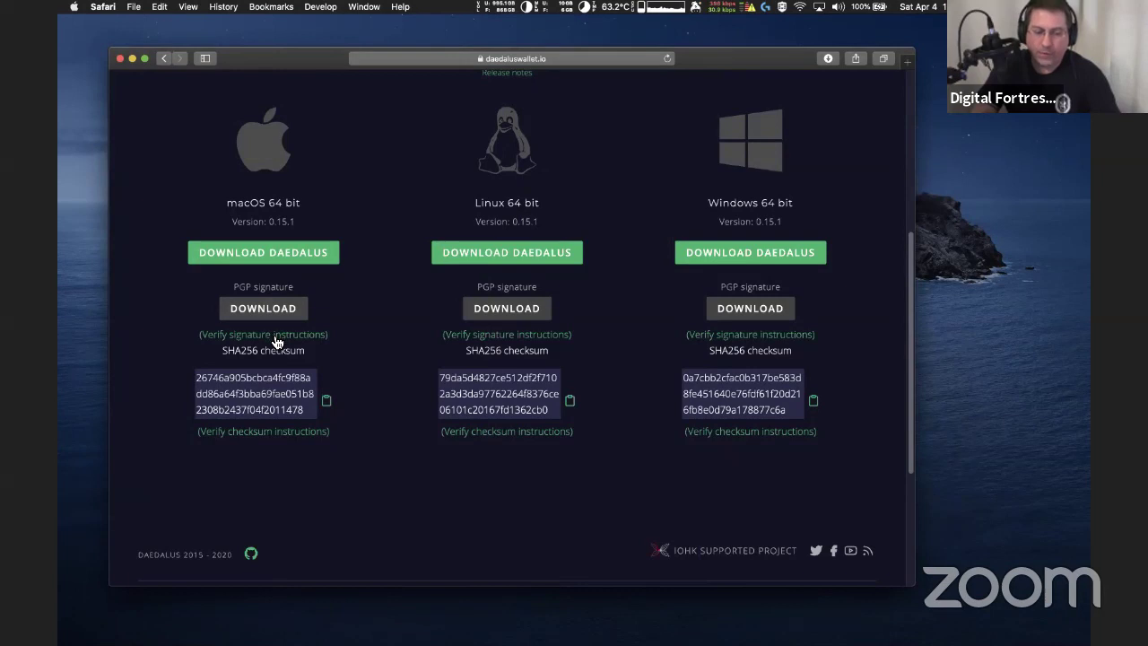
Download the macOS PGP signature file and check it in Safari's downloads list
left_click(269, 310)
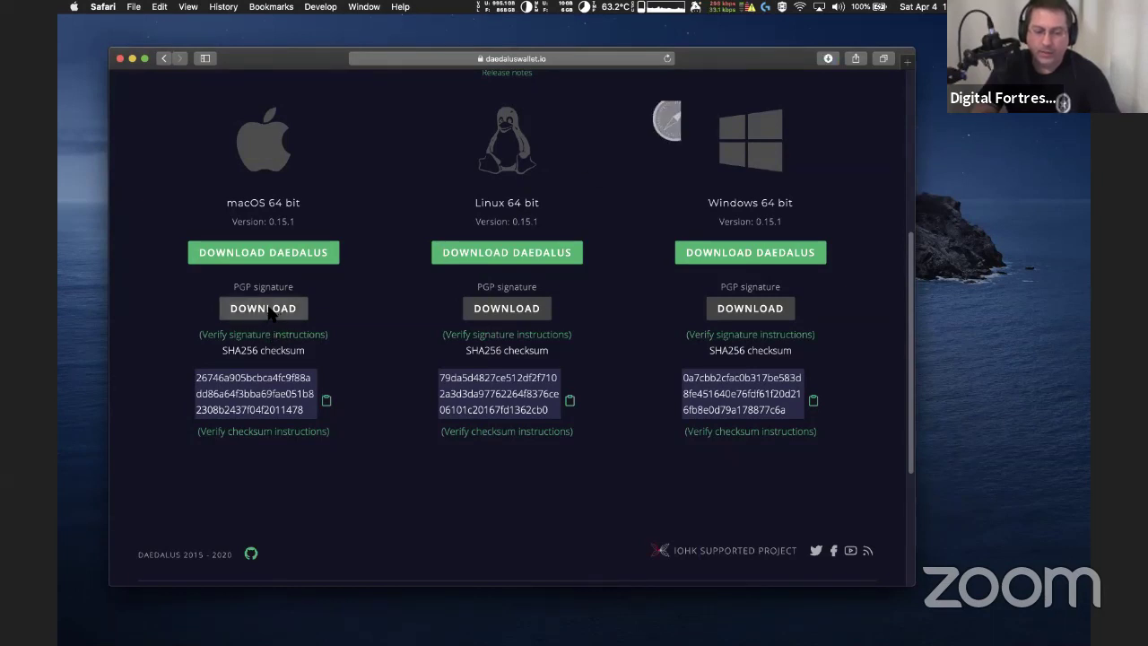
left_click(826, 59)
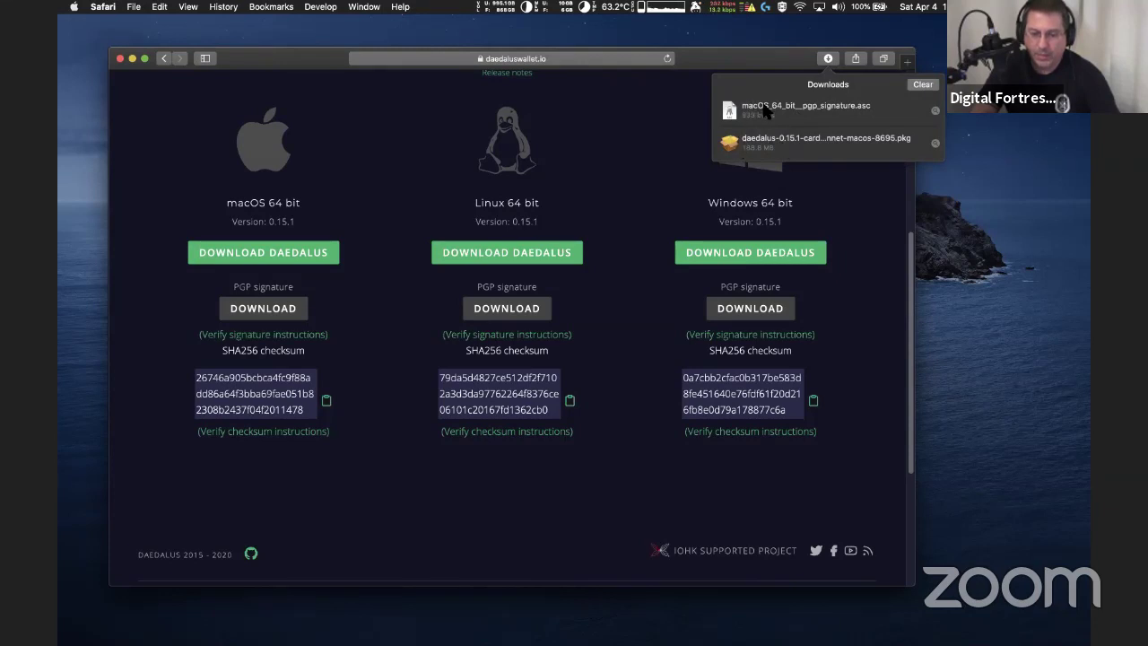
left_click(826, 59)
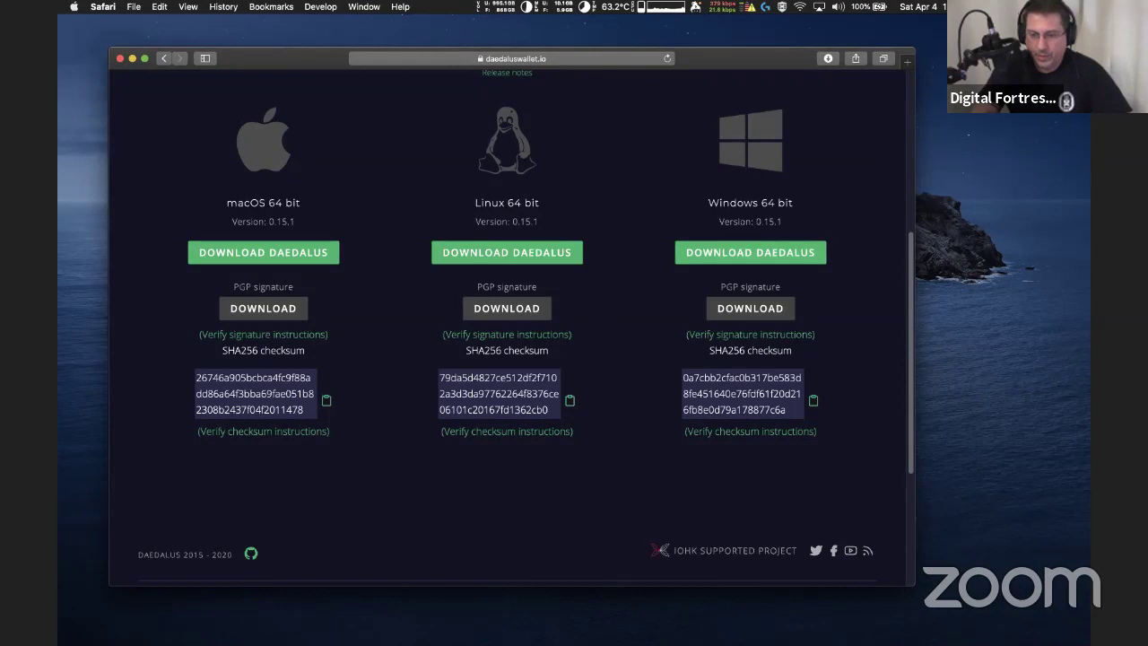
Launch GPG Keychain via Spotlight and shift its window slightly
key("super+space")
type("GG")
key("BackSpace")
type("PG")
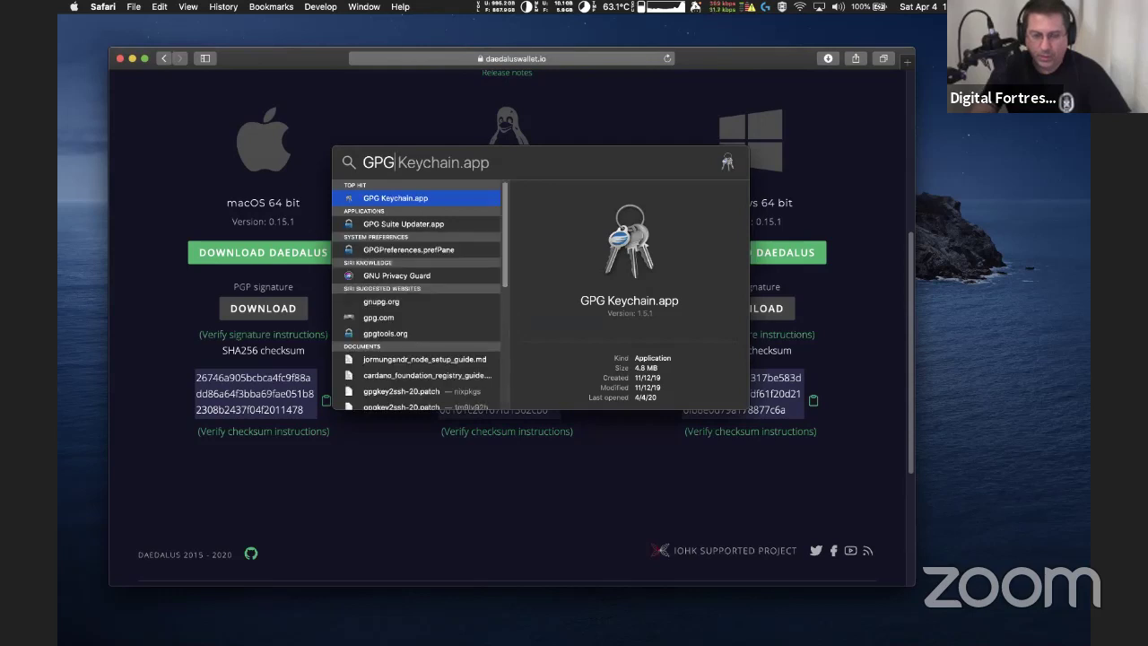
key("Return")
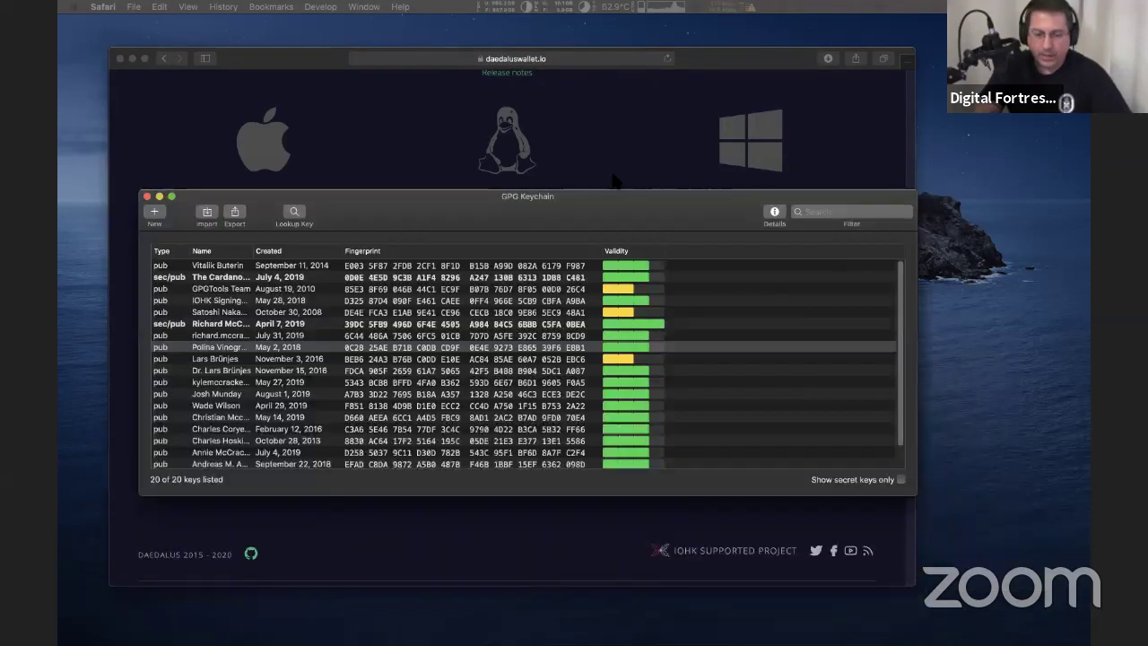
left_click_drag(600, 204, 708, 231)
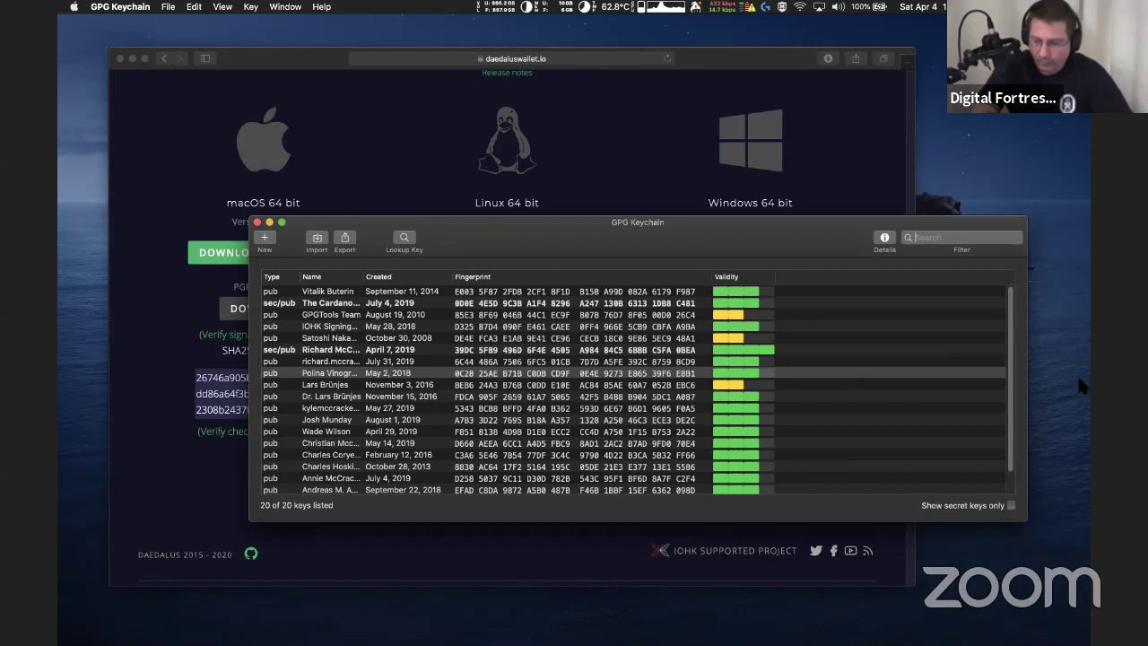
Show Finder's Downloads folder, select macOS_64_bit_pgp_signature.asc, and move the window lower
mouse_move(1094, 615)
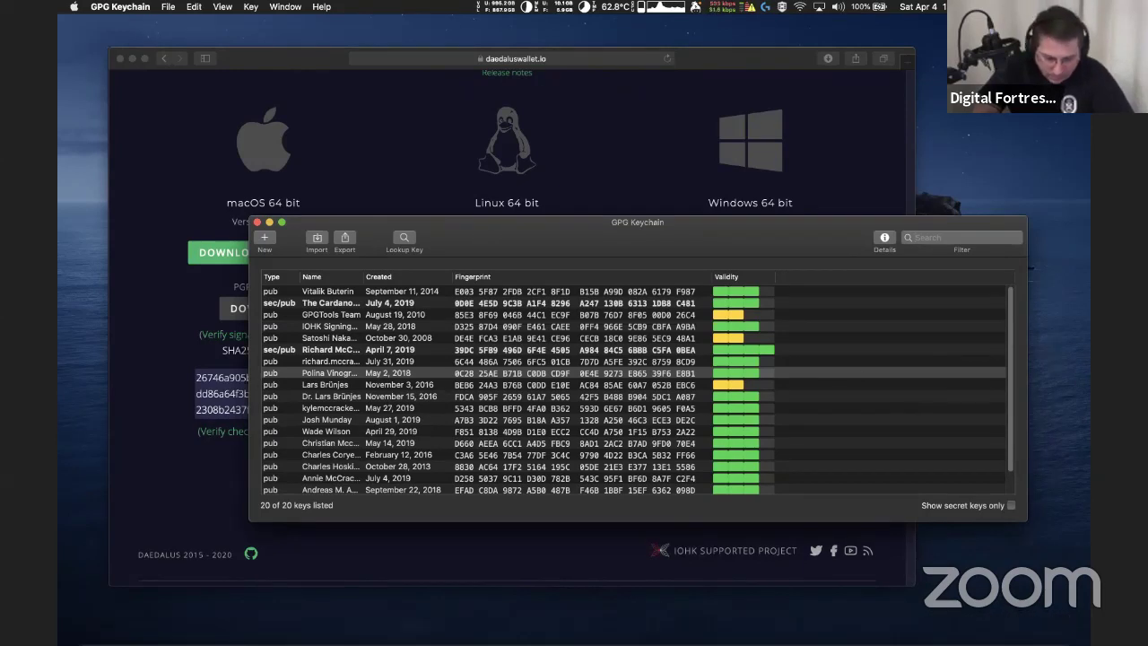
mouse_move(336, 629)
left_click(94, 629)
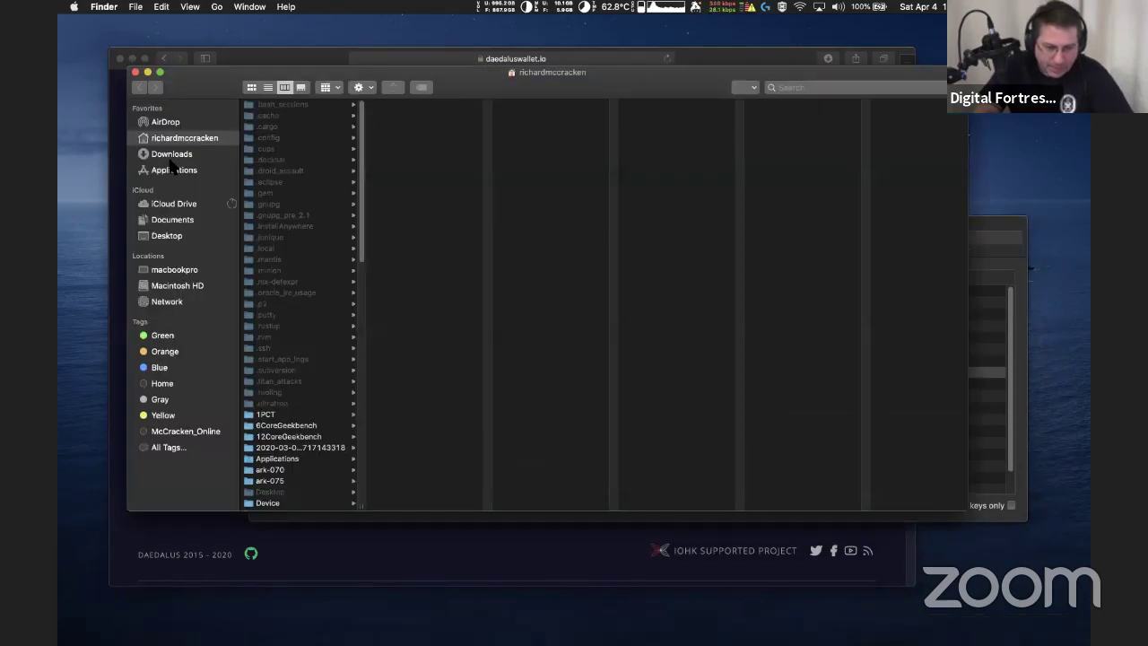
left_click(174, 156)
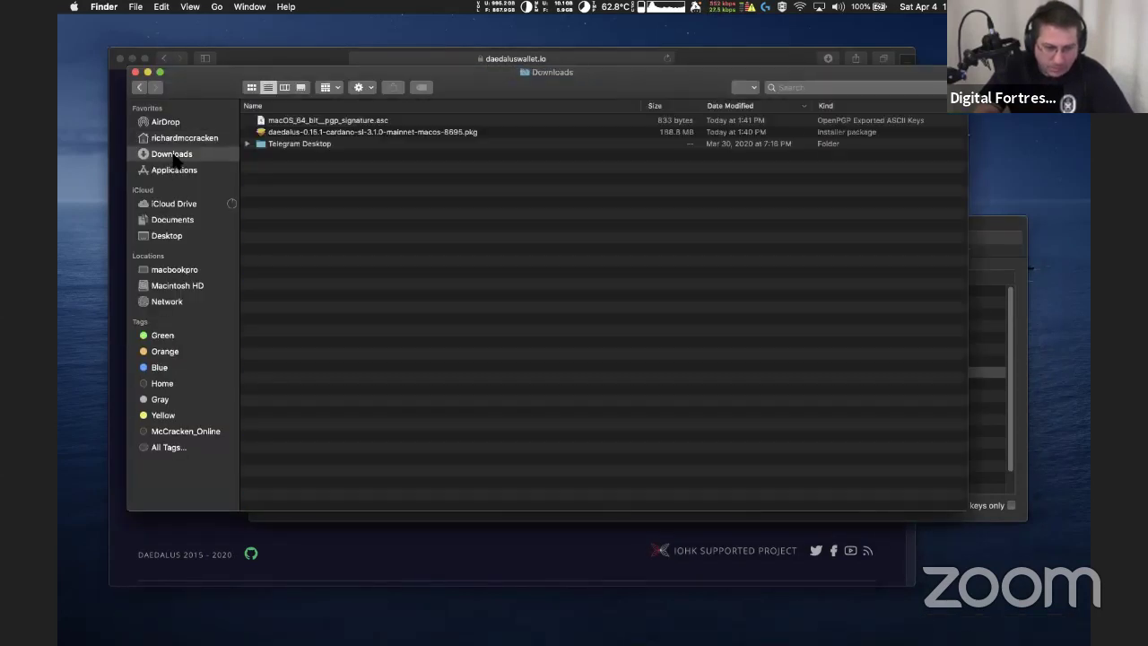
left_click(312, 136)
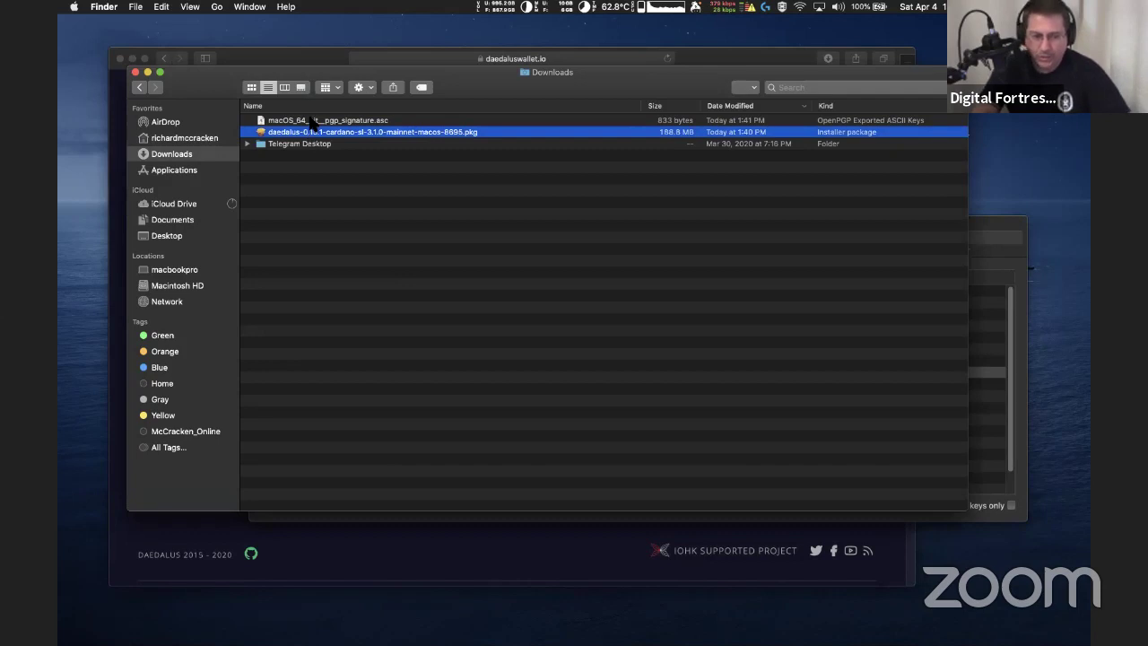
left_click(312, 120)
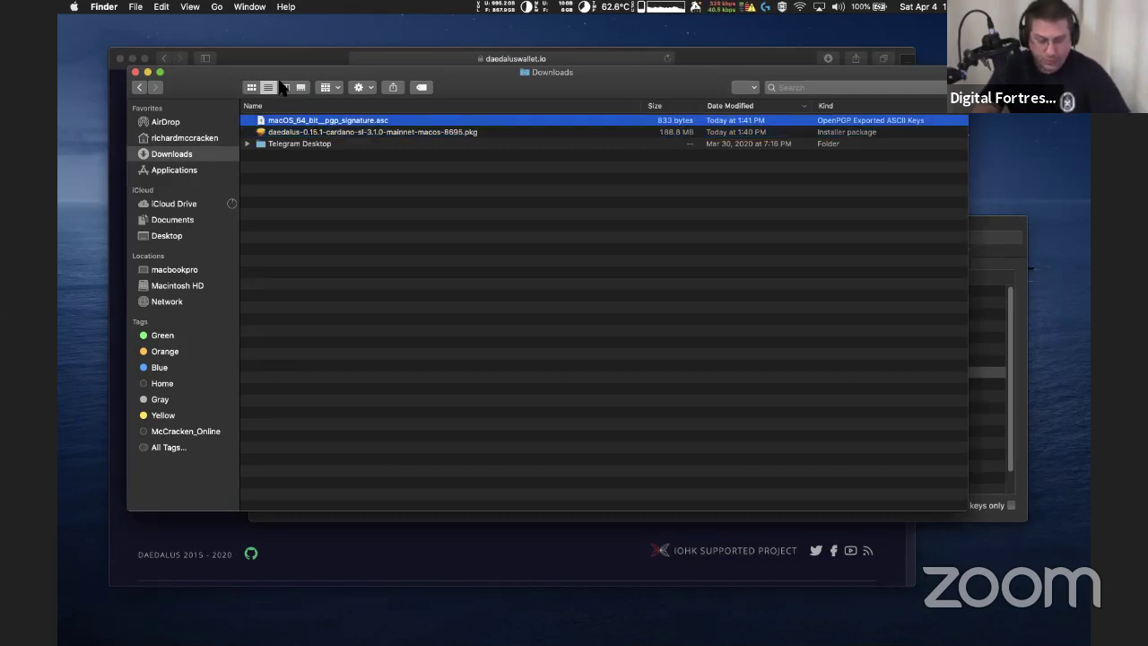
left_click_drag(285, 78, 287, 130)
left_click_drag(290, 234, 289, 225)
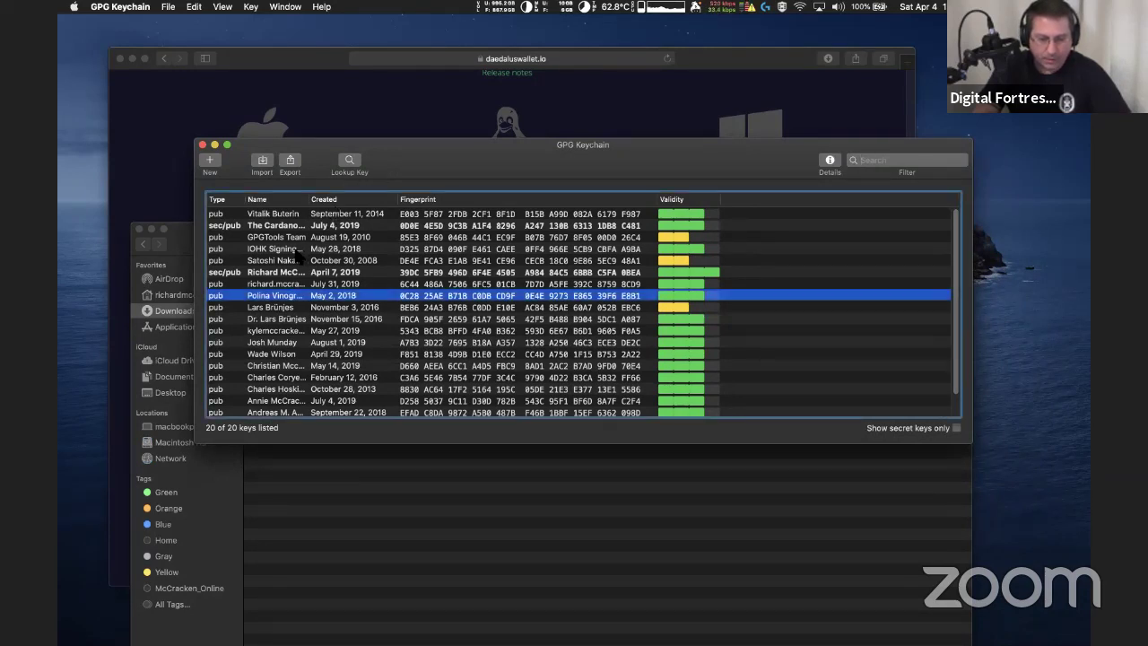
Filter GPG Keychain's keys for IOHK, then bring the Daedalus download page back in front
left_click(297, 251)
left_click(886, 157)
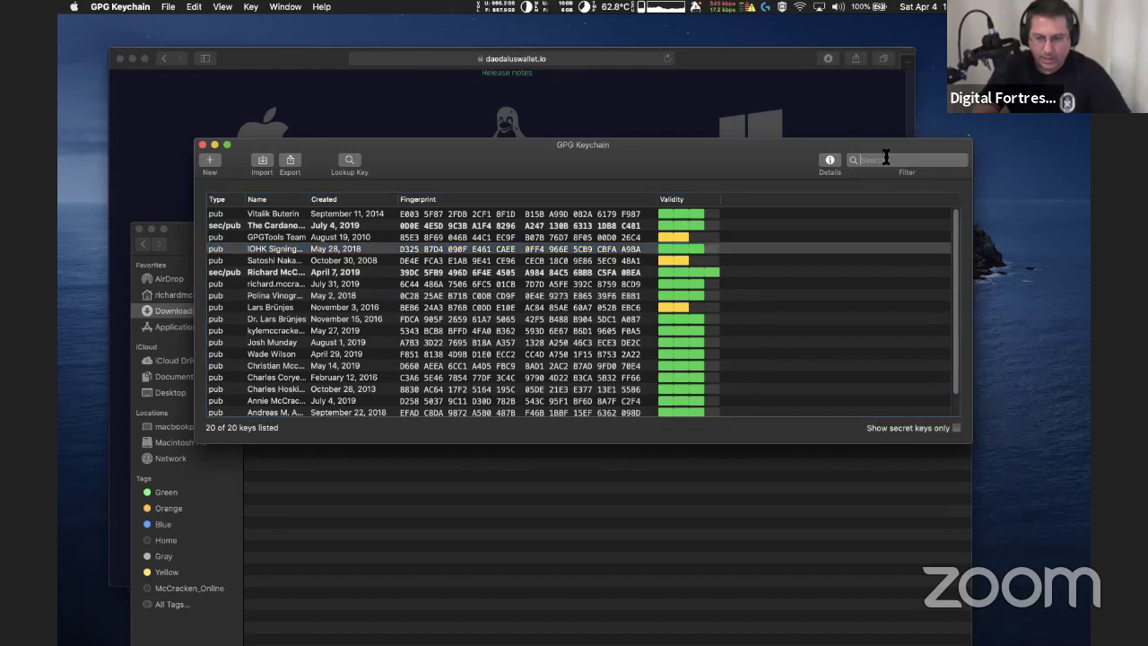
type("IOHK")
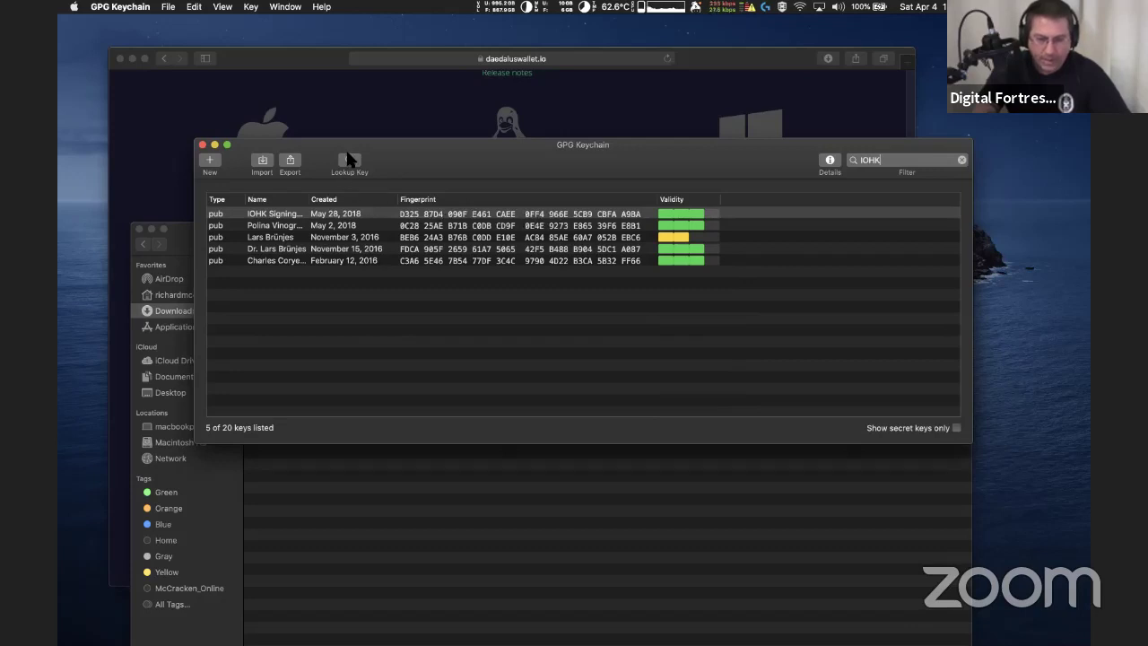
left_click(168, 132)
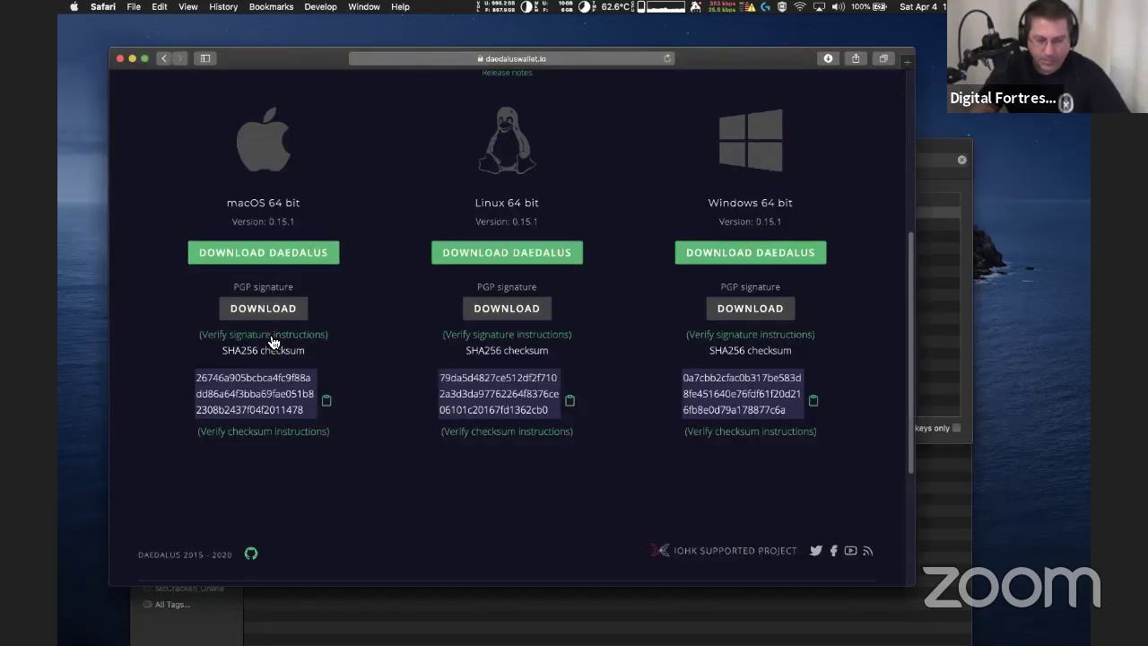
Open the macOS signature verification instructions and copy the IOHK signing-authority e-mail from step 5
left_click(269, 337)
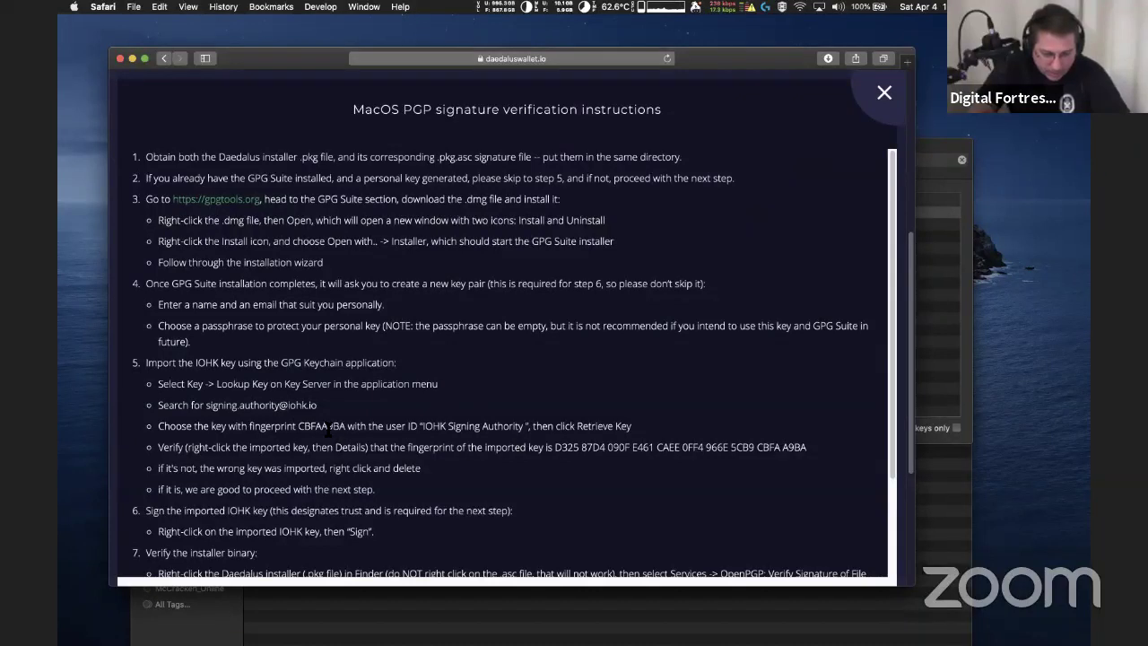
left_click_drag(205, 406, 312, 407)
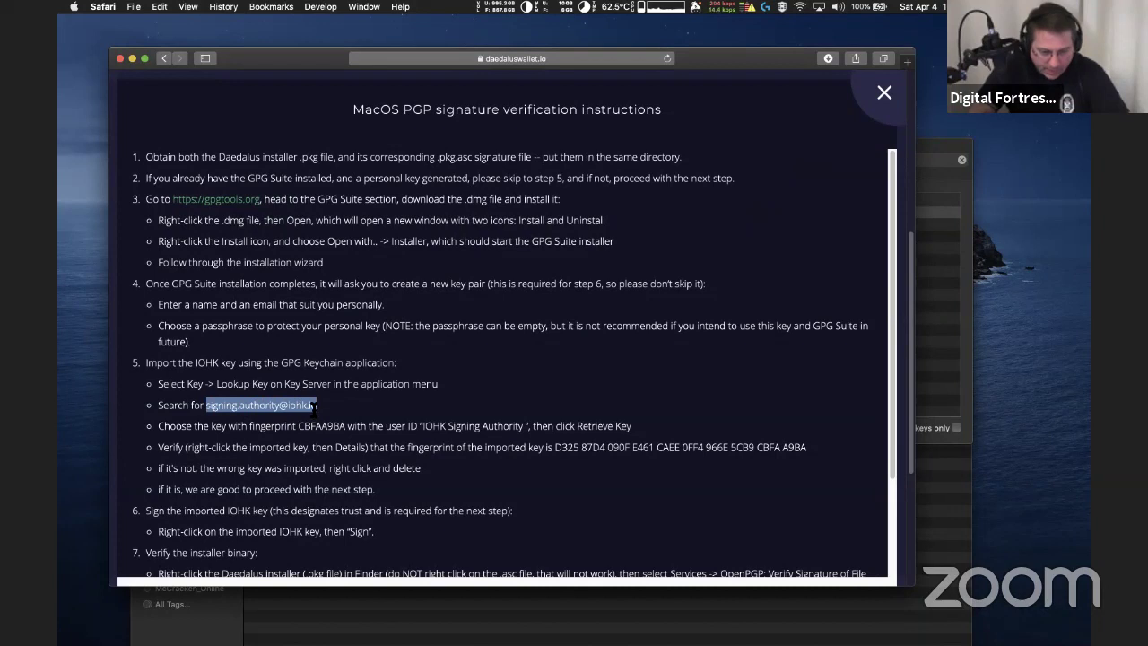
right_click(280, 405)
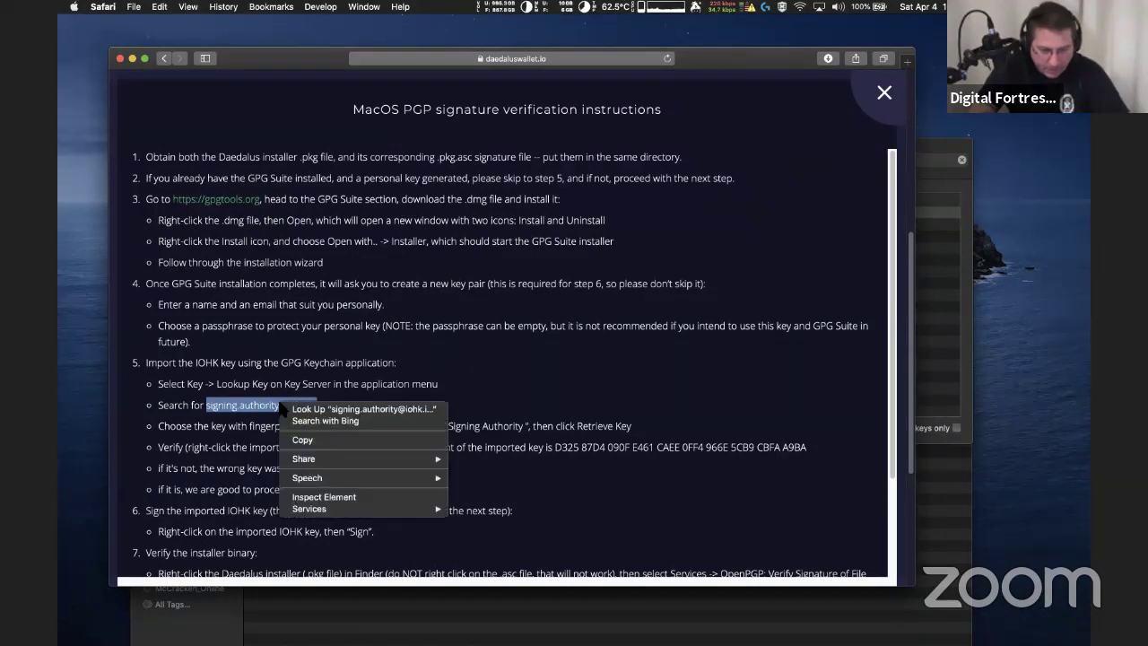
left_click(304, 440)
Search GPG Keychain for the pasted signing-authority address and dismiss the no-keys-found message
left_click(940, 326)
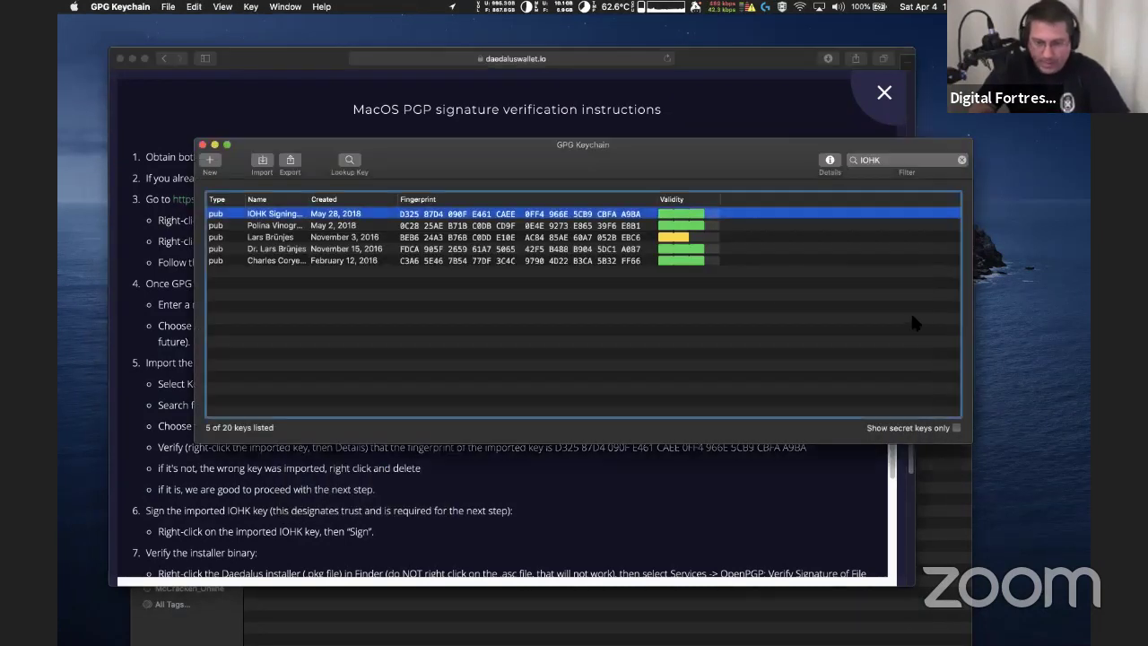
left_click(350, 161)
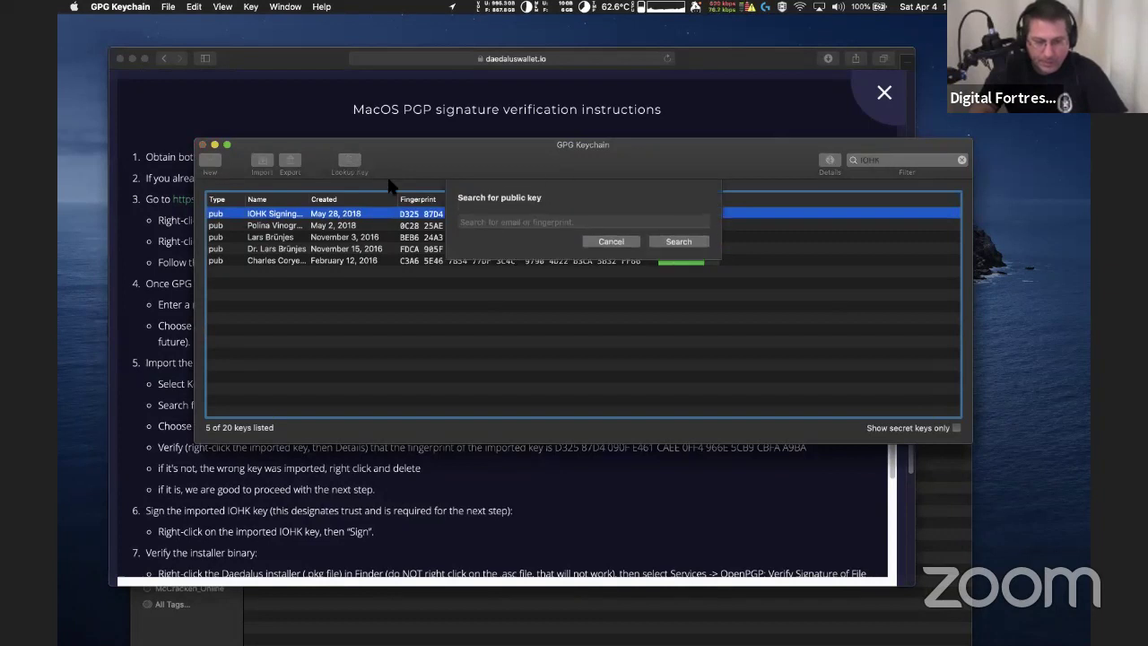
key("super+v")
key("Return")
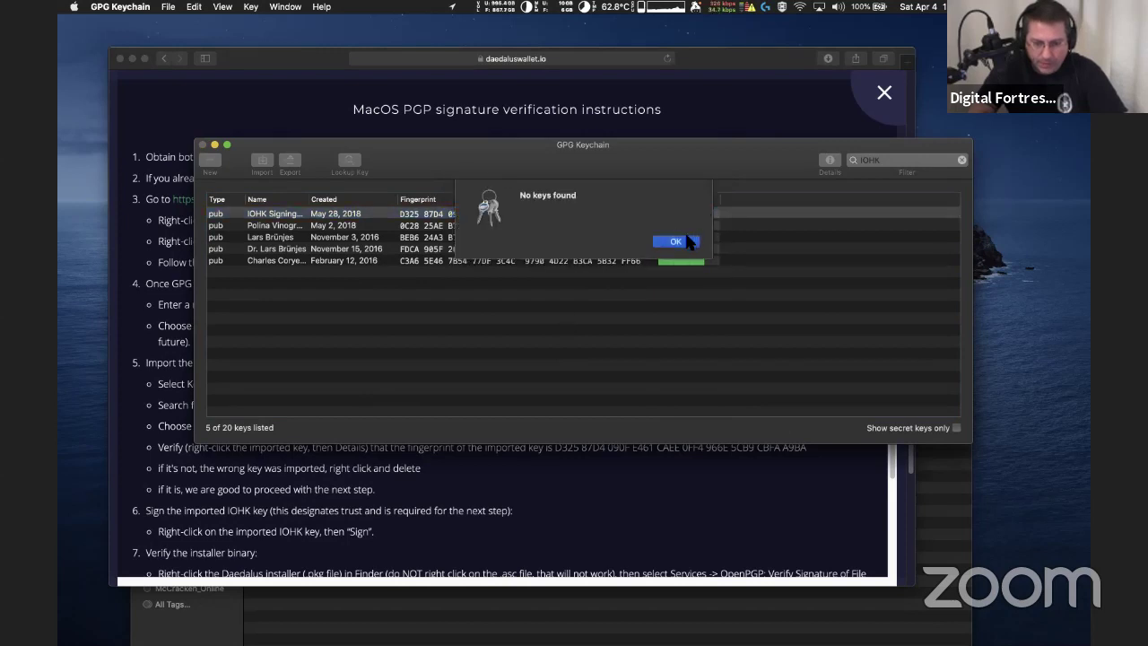
left_click(686, 242)
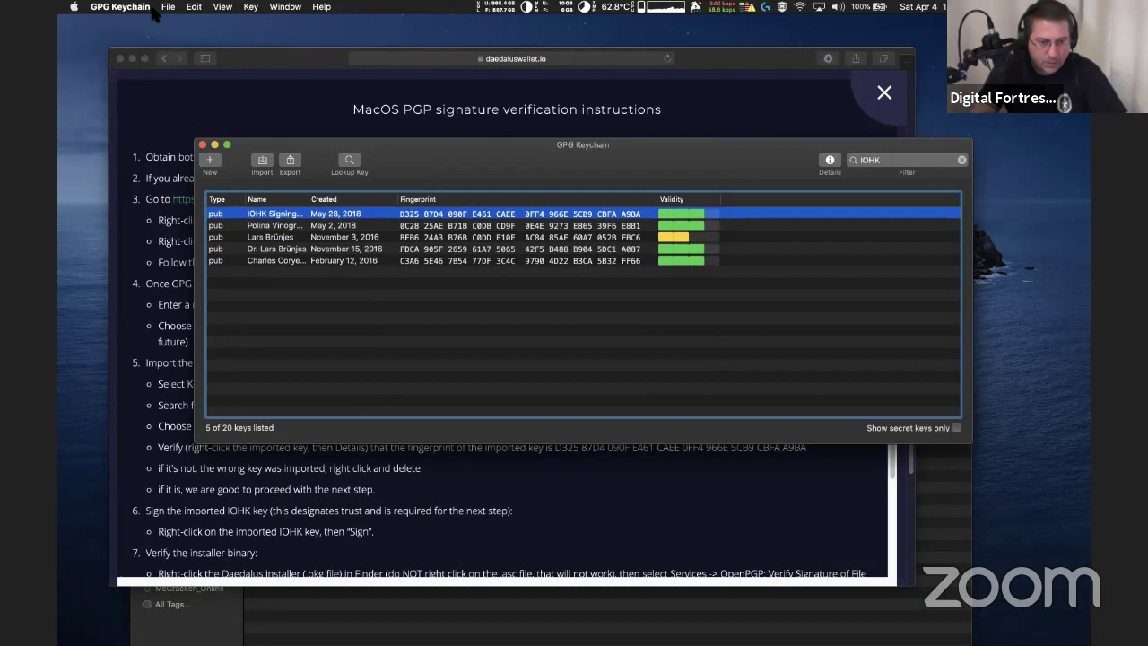
Look up the signing-authority address with Key > Lookup Key on Key Server
left_click(167, 7)
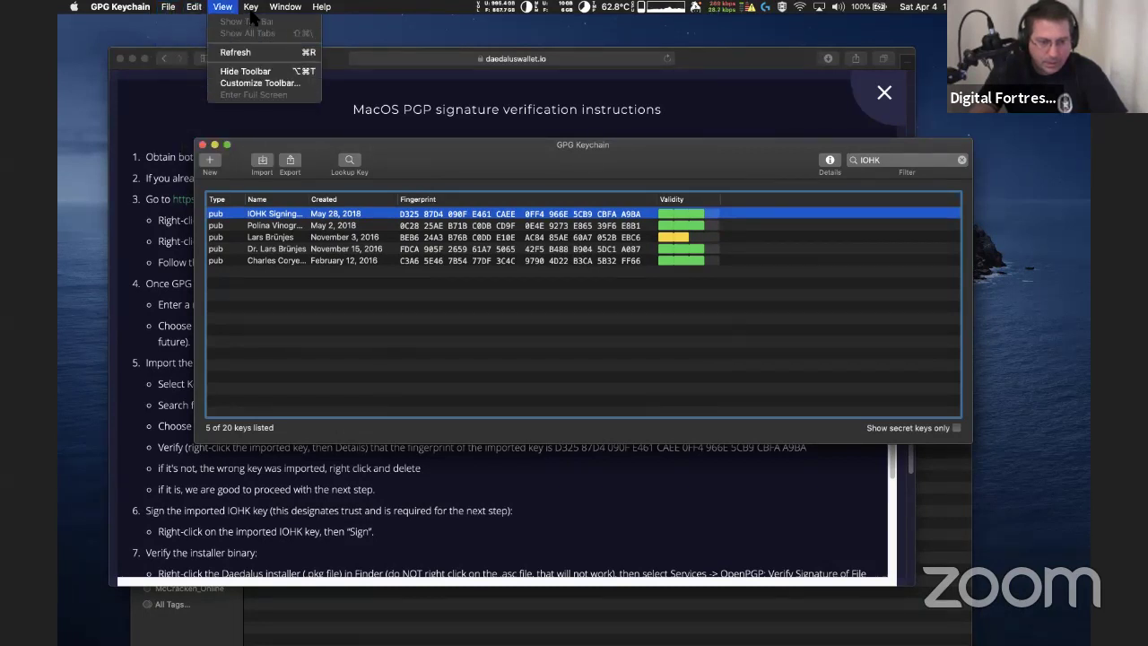
mouse_move(250, 12)
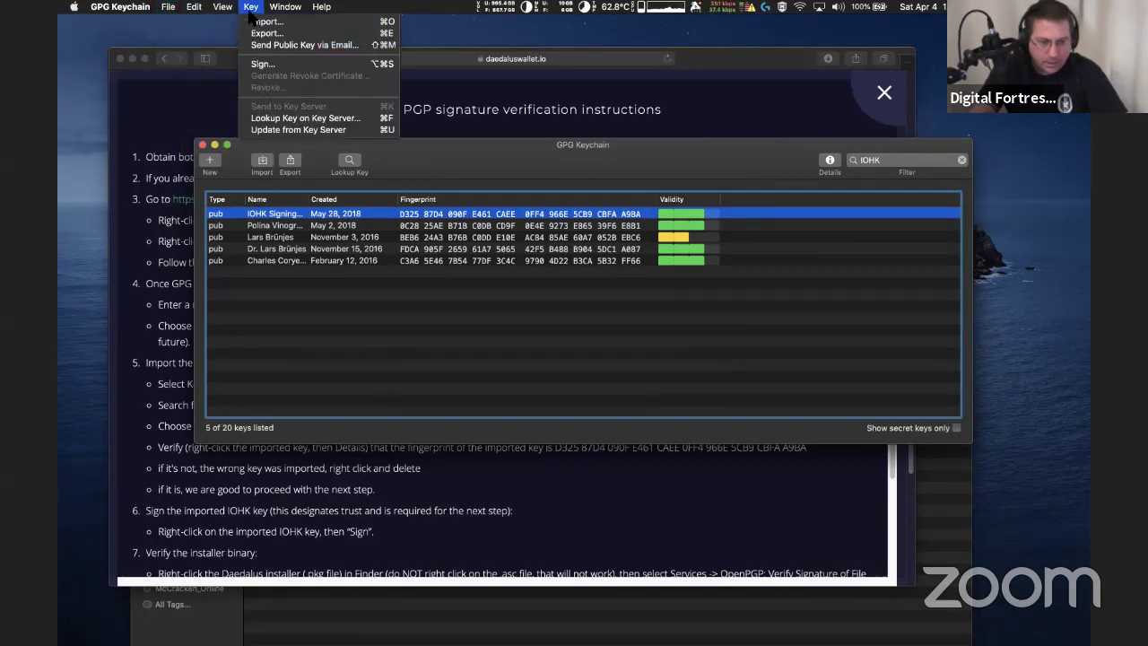
left_click(287, 117)
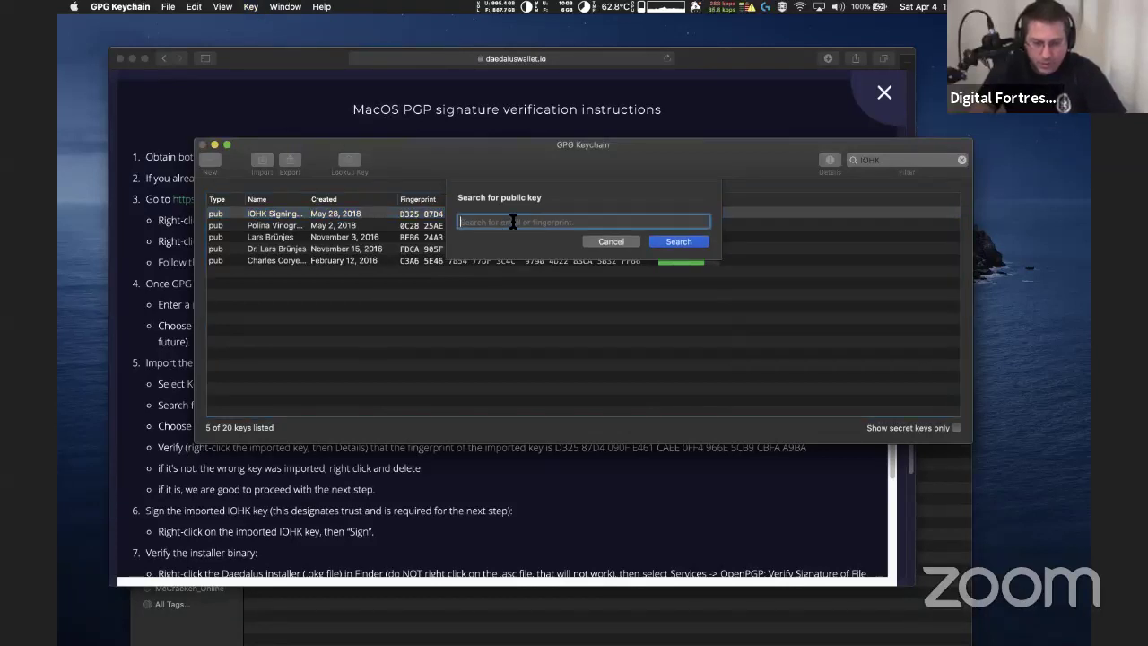
key("super+v")
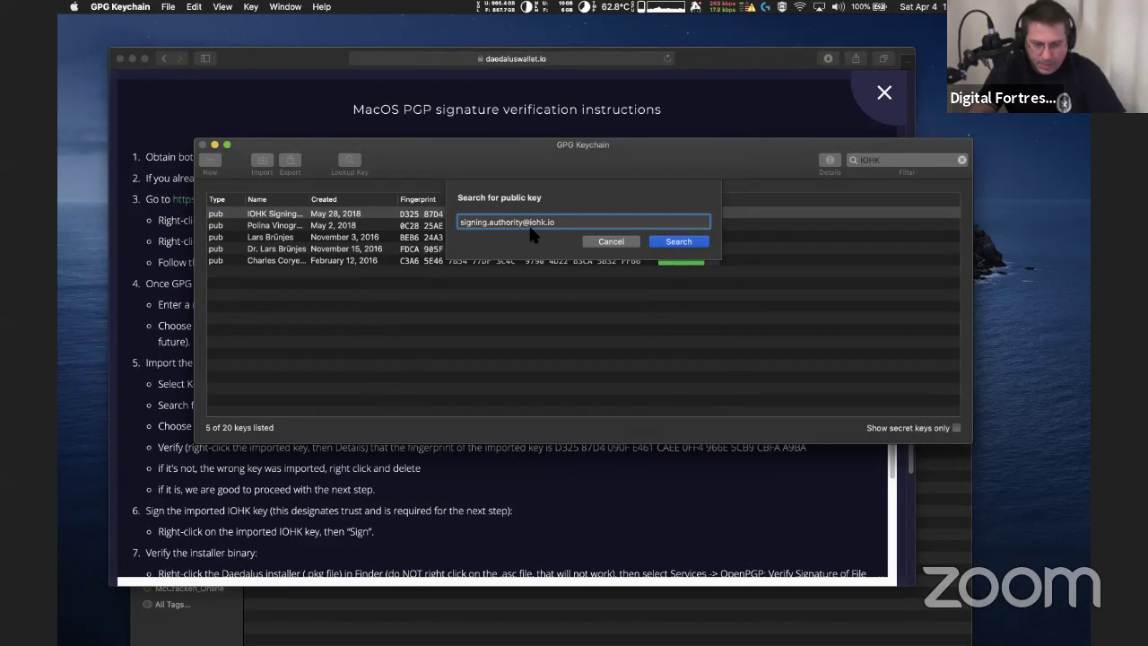
left_click(696, 243)
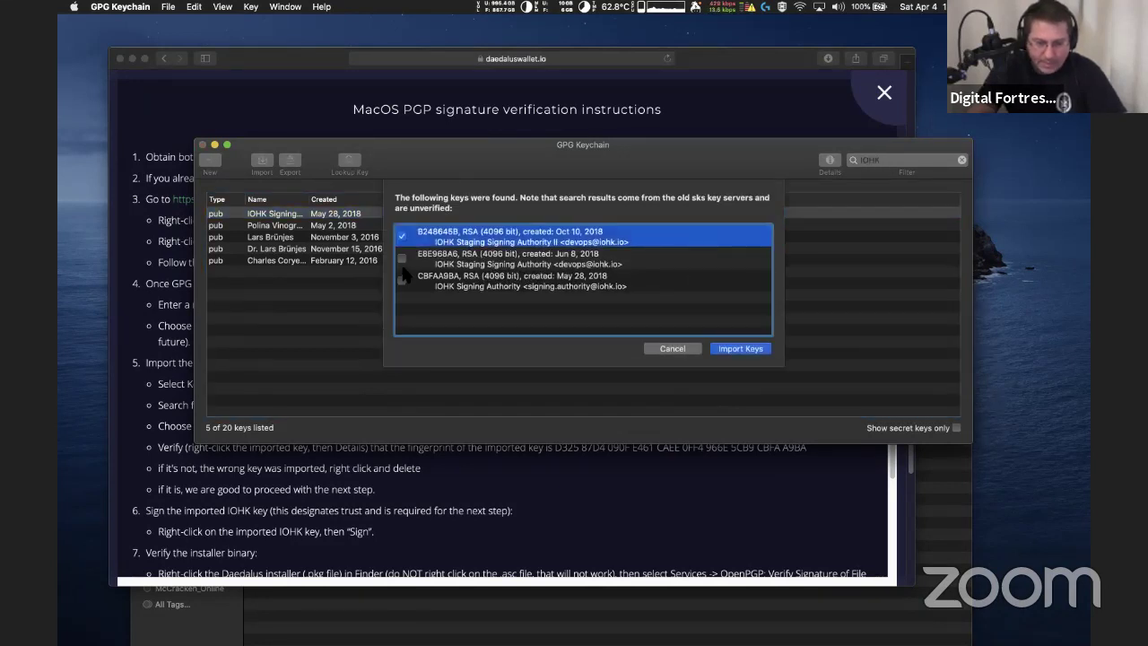
Tick the two IOHK signing keys and import them, bringing the keychain to 22 keys
left_click_drag(435, 144, 623, 377)
left_click_drag(487, 378, 478, 185)
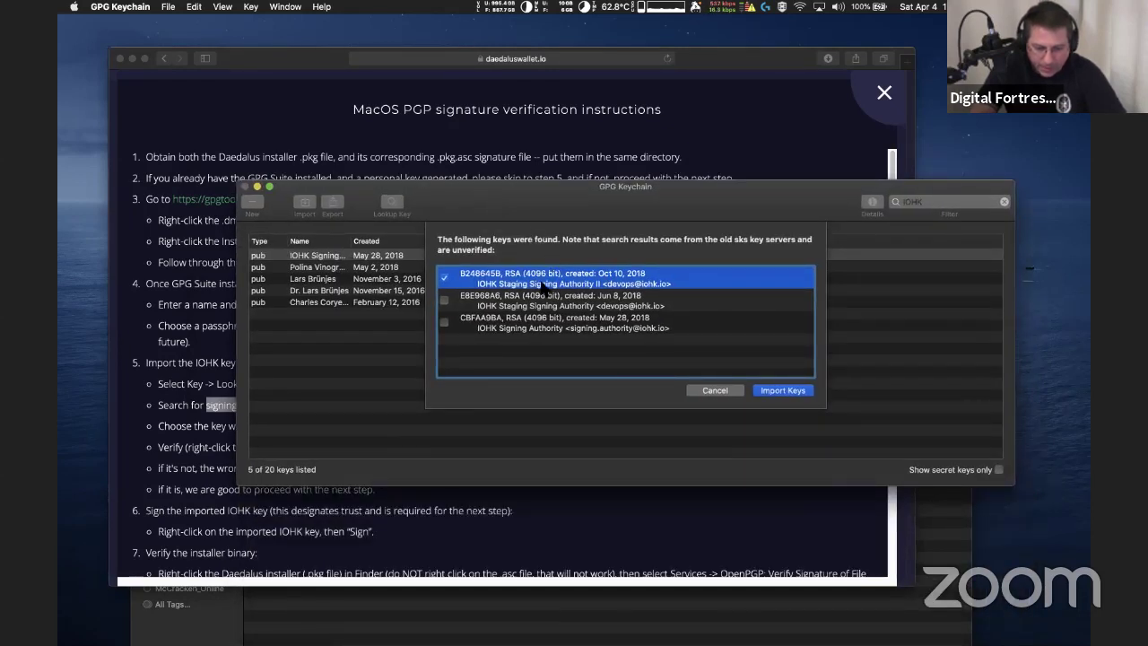
left_click(445, 301)
left_click(443, 321)
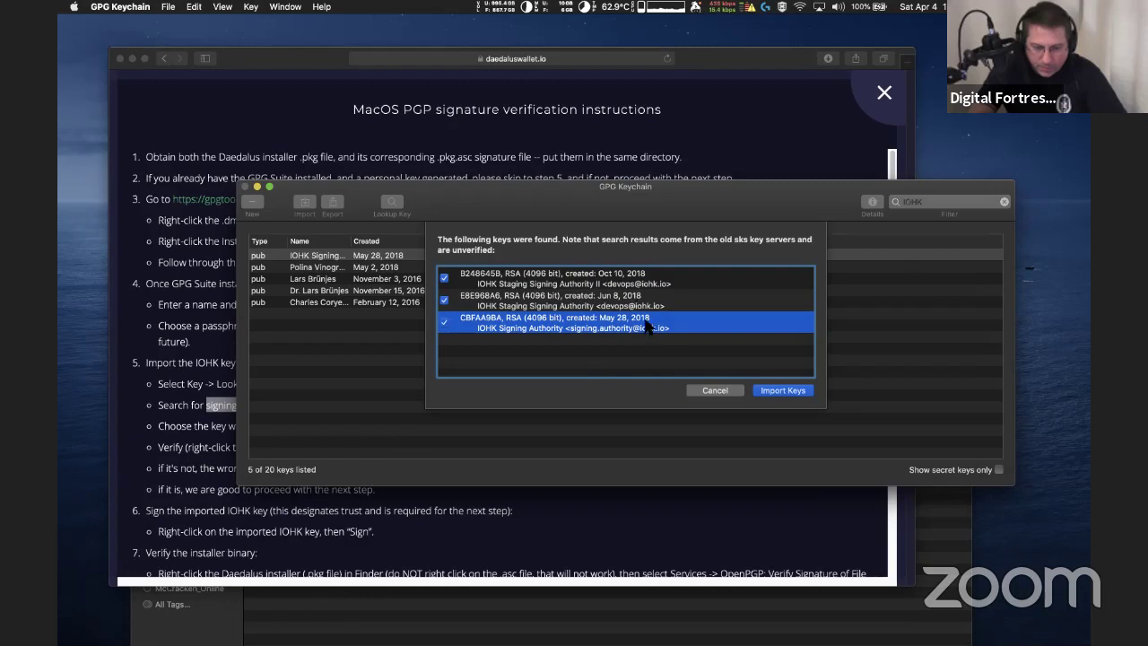
left_click(778, 391)
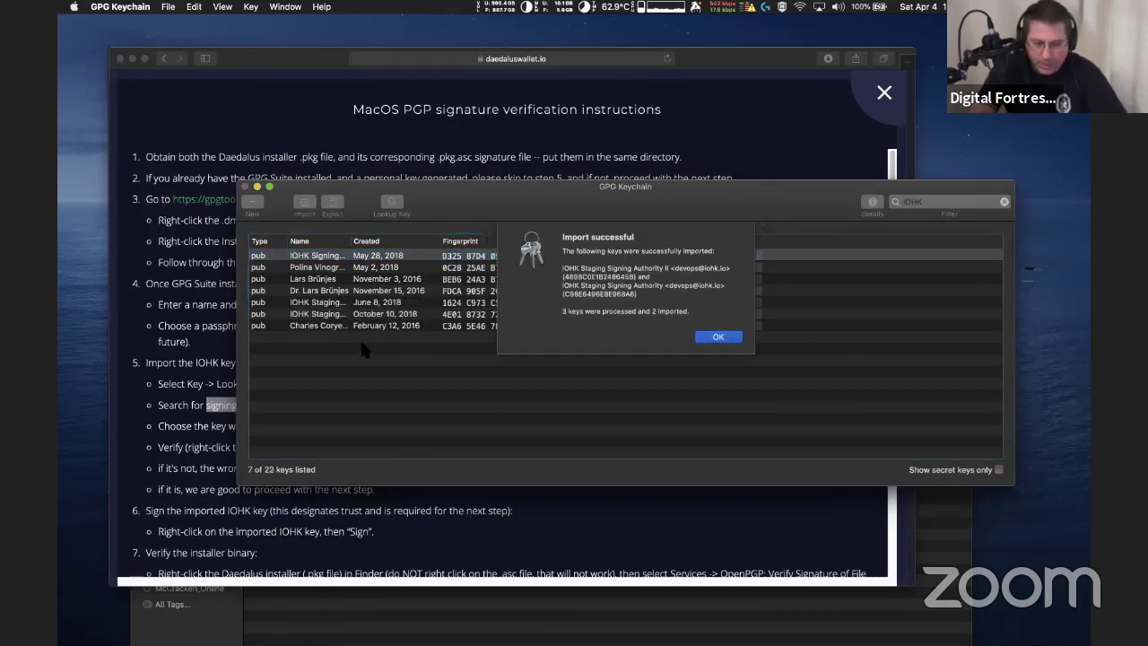
left_click(735, 338)
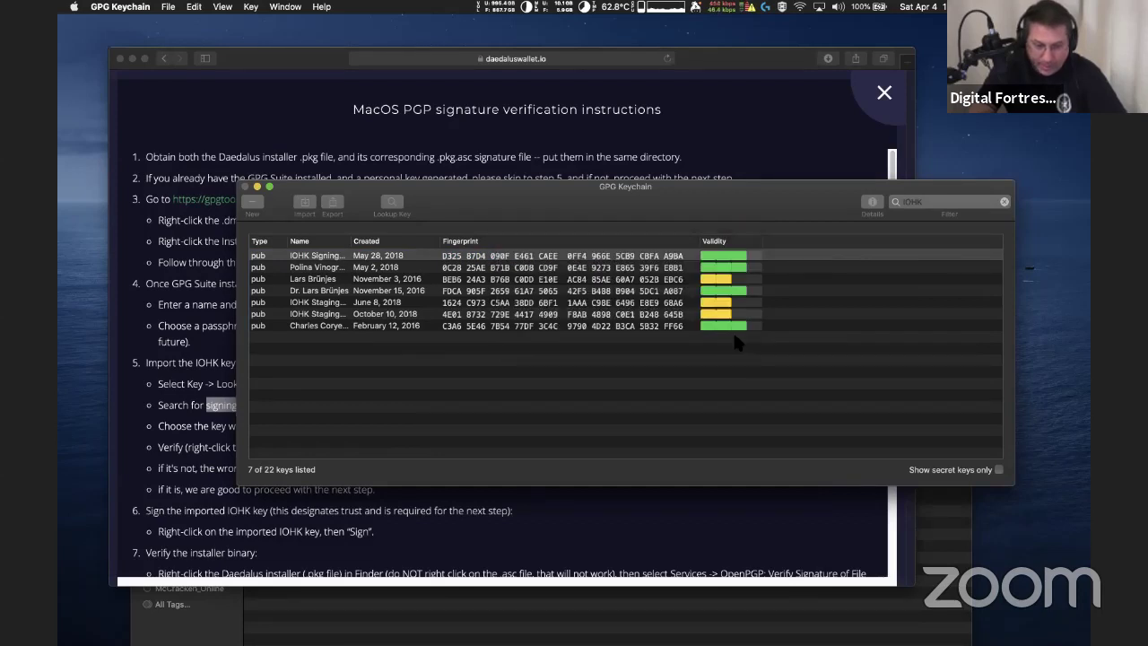
Select the imported IOHK Signing Authority key, then bring the PGP instructions forward
left_click(379, 292)
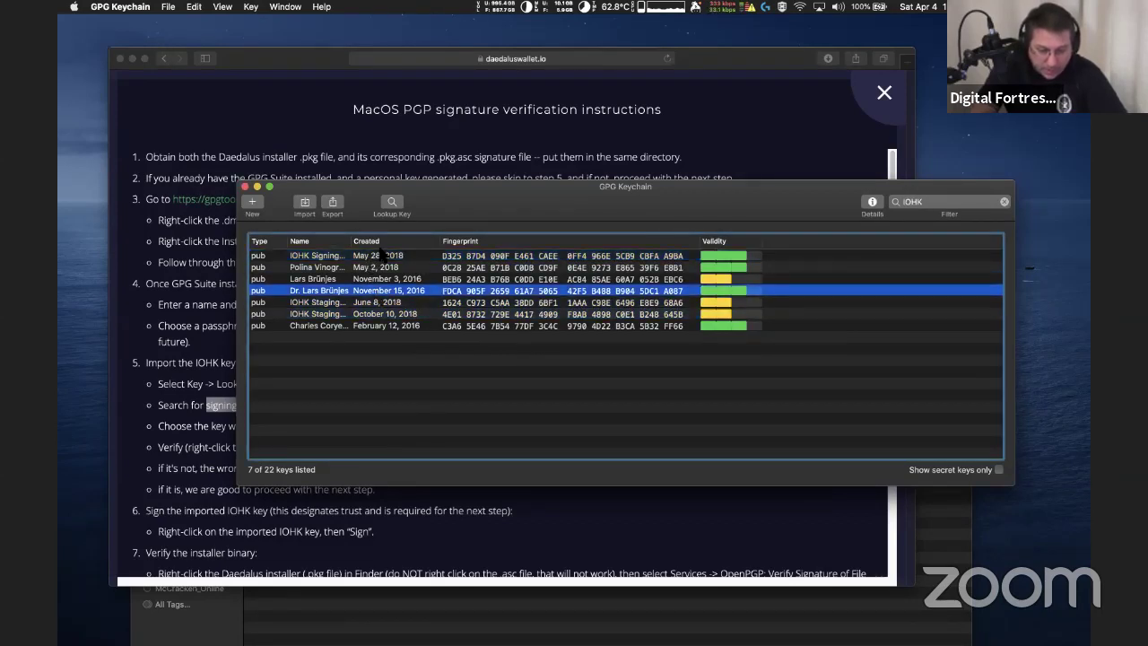
left_click(381, 254)
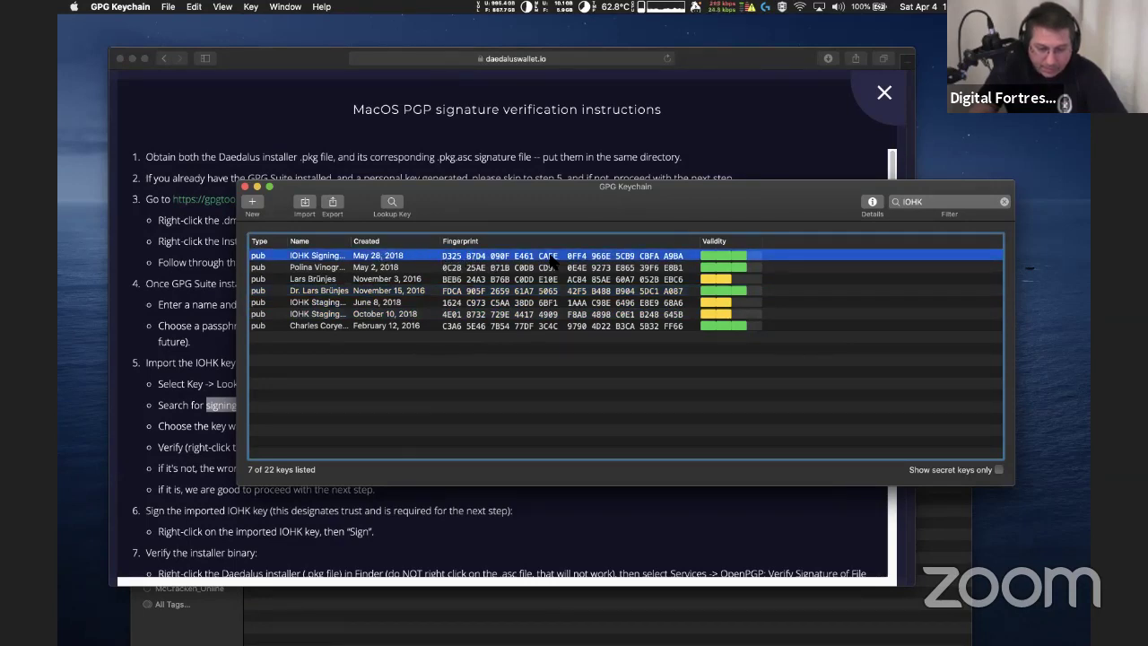
mouse_move(664, 186)
left_mouse_down()
mouse_move(664, 615)
mouse_move(676, 204)
left_mouse_up()
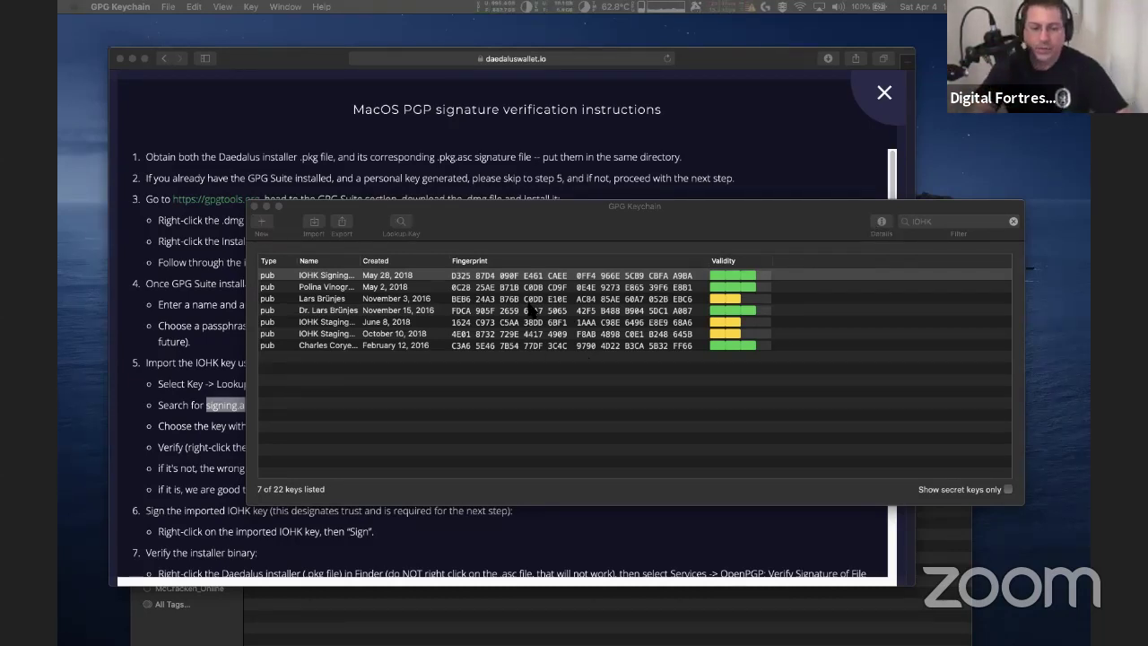
left_click_drag(589, 219, 548, 219)
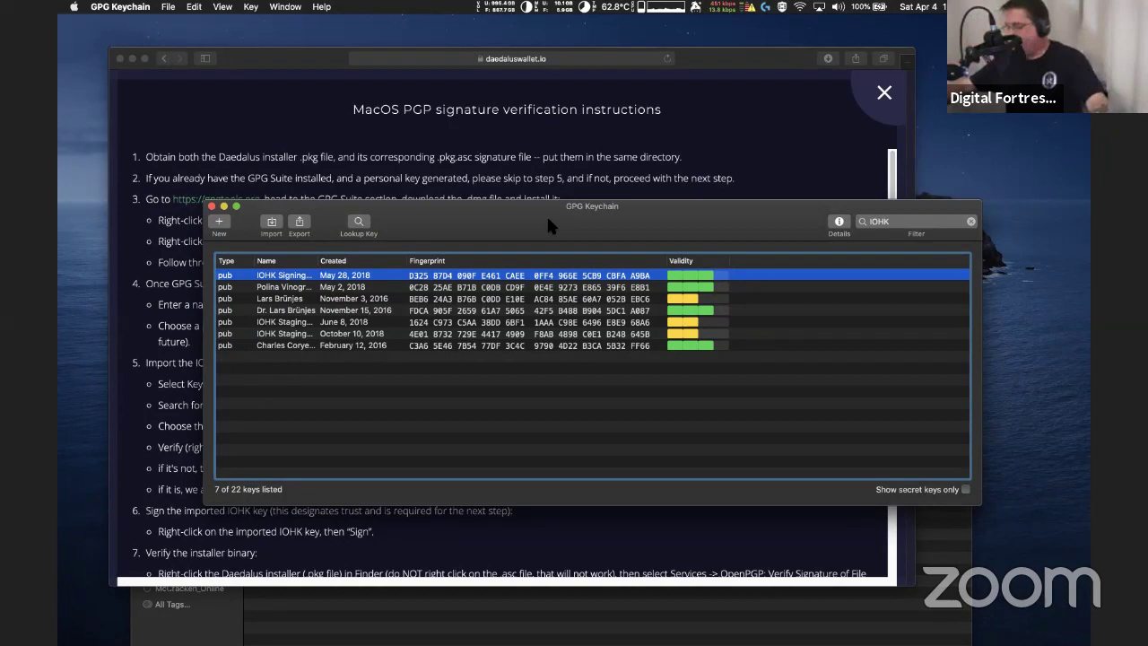
left_click_drag(543, 202, 505, 217)
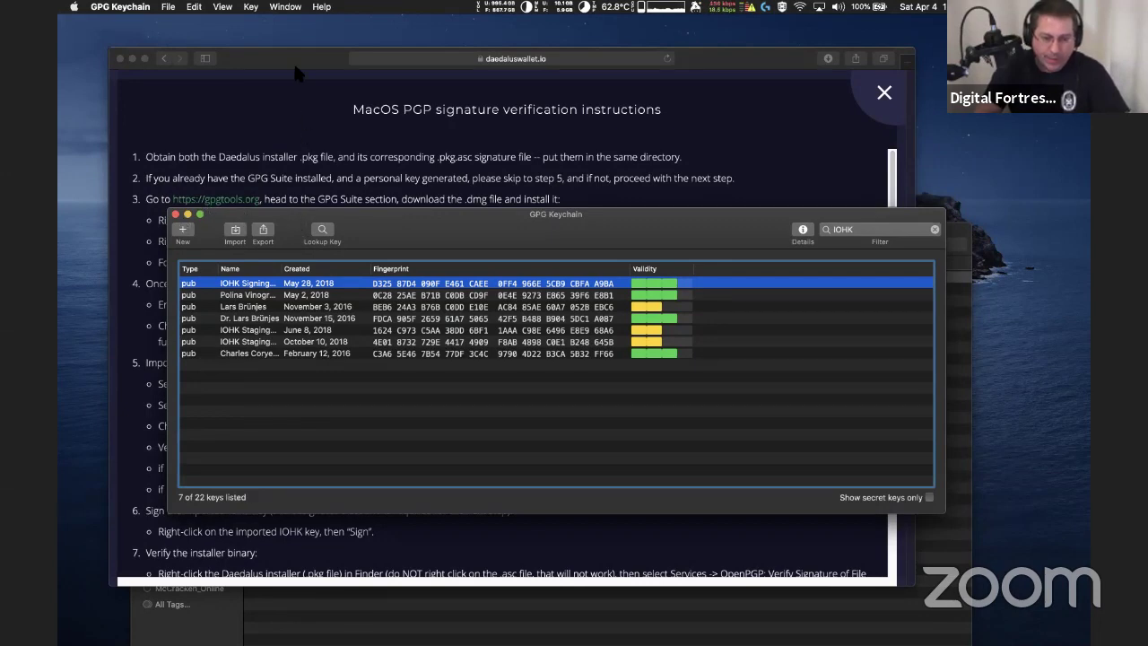
left_click_drag(295, 56, 331, 119)
Run OpenPGP: Verify Signature of File on the Daedalus .pkg and dismiss the 'No signatures found' result
left_click_drag(405, 86, 442, 38)
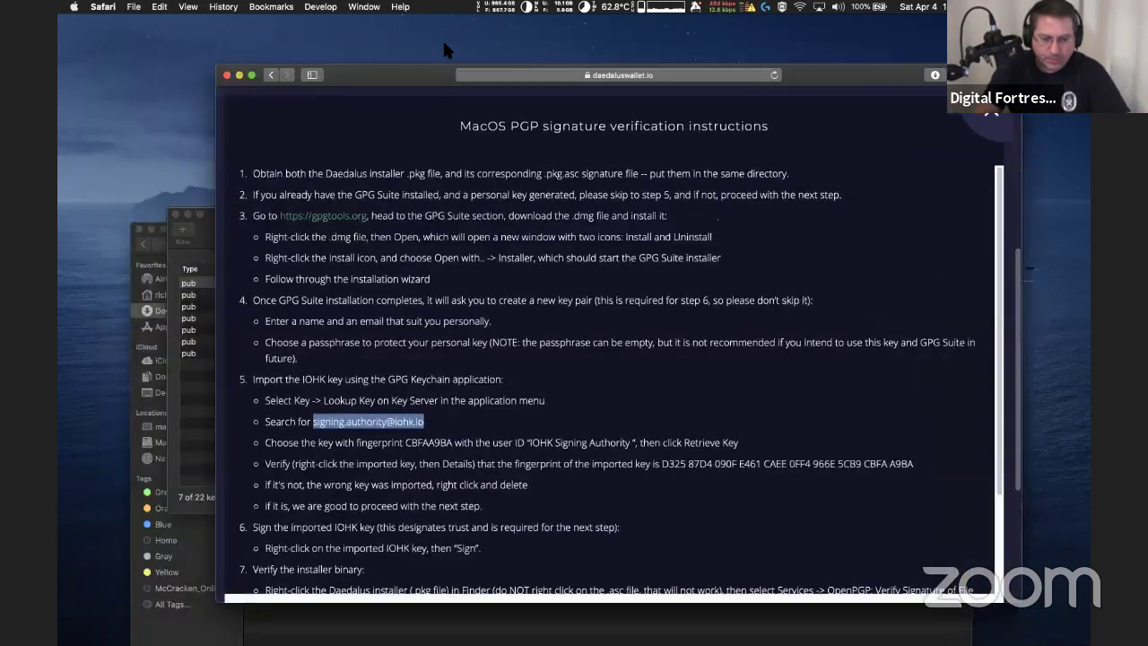
left_click(133, 283)
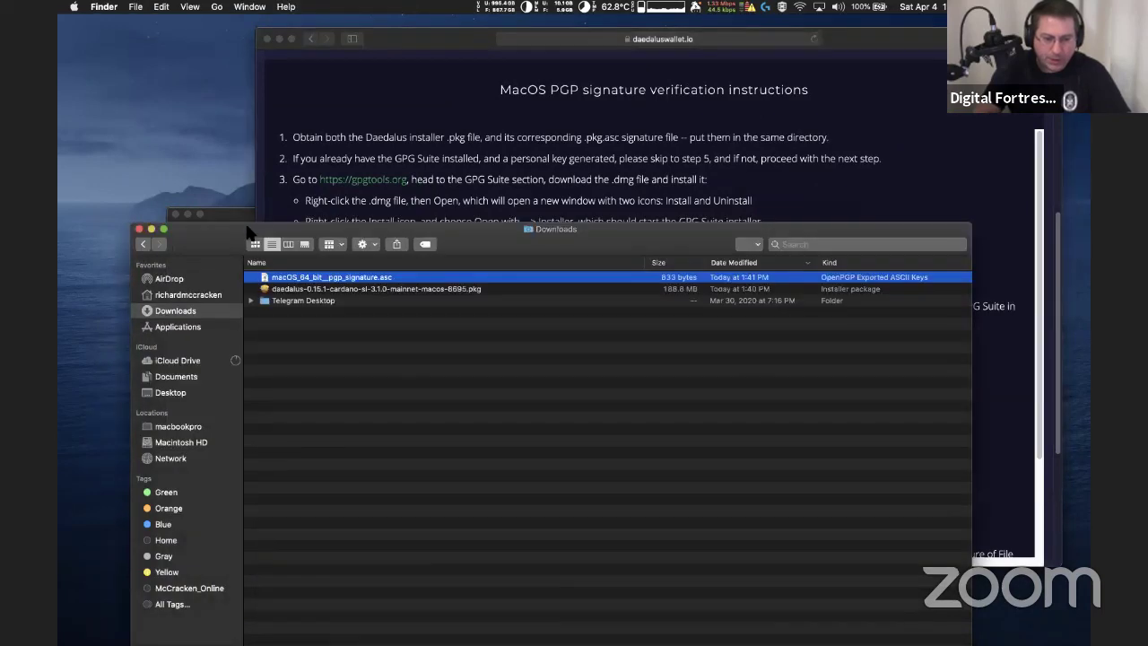
left_click_drag(412, 229, 386, 142)
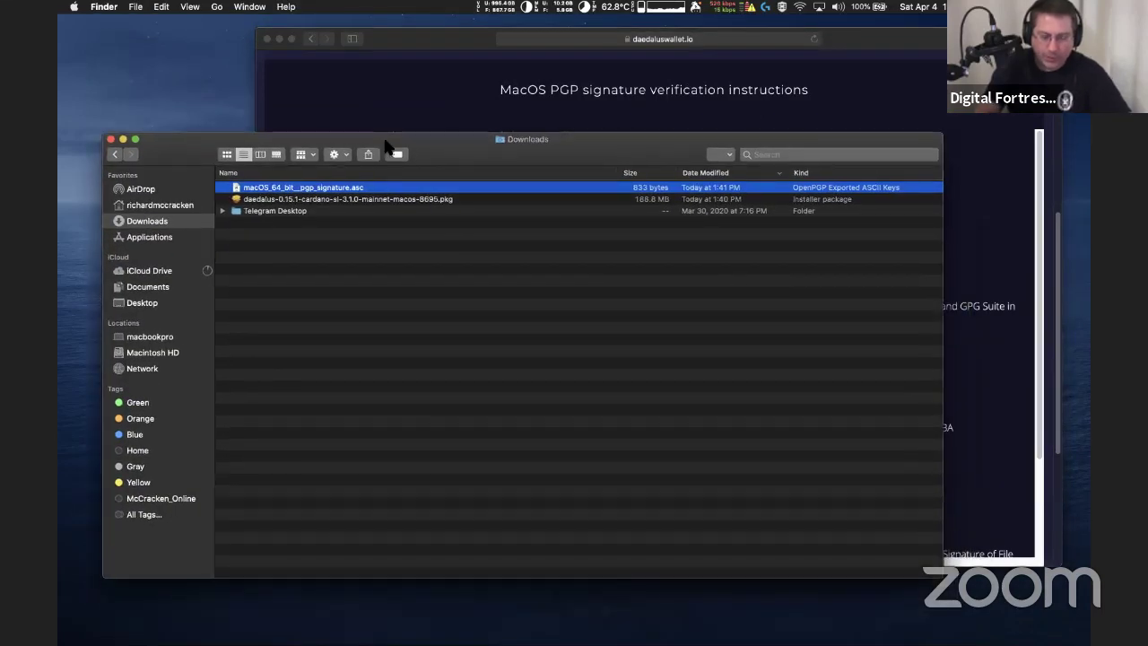
left_click(318, 199)
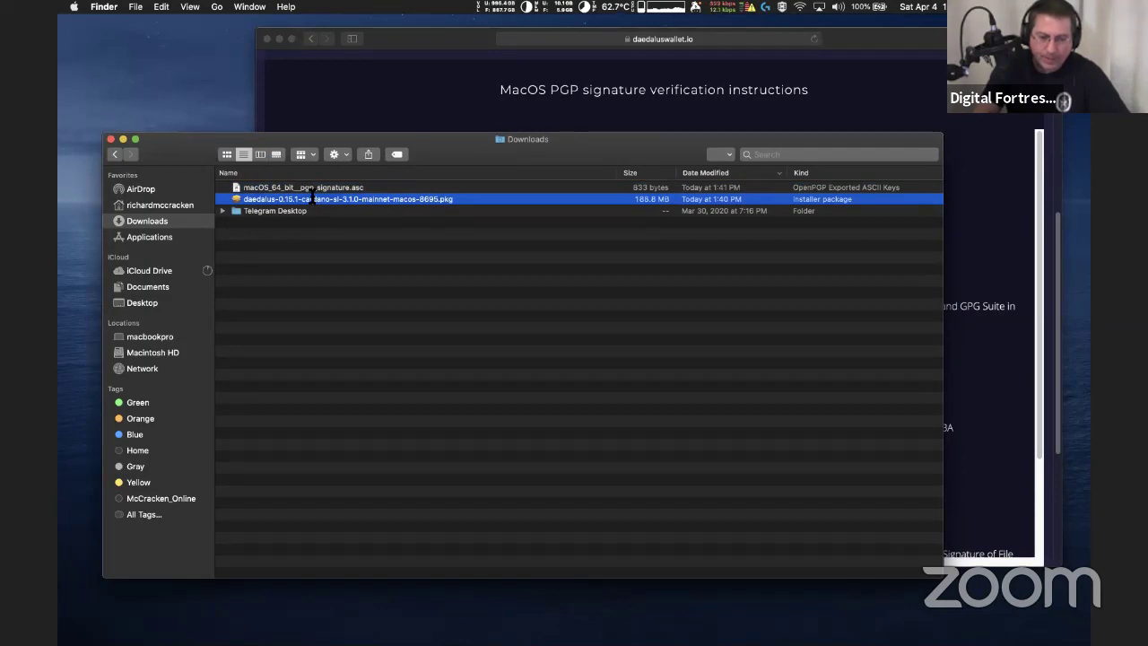
right_click(235, 201)
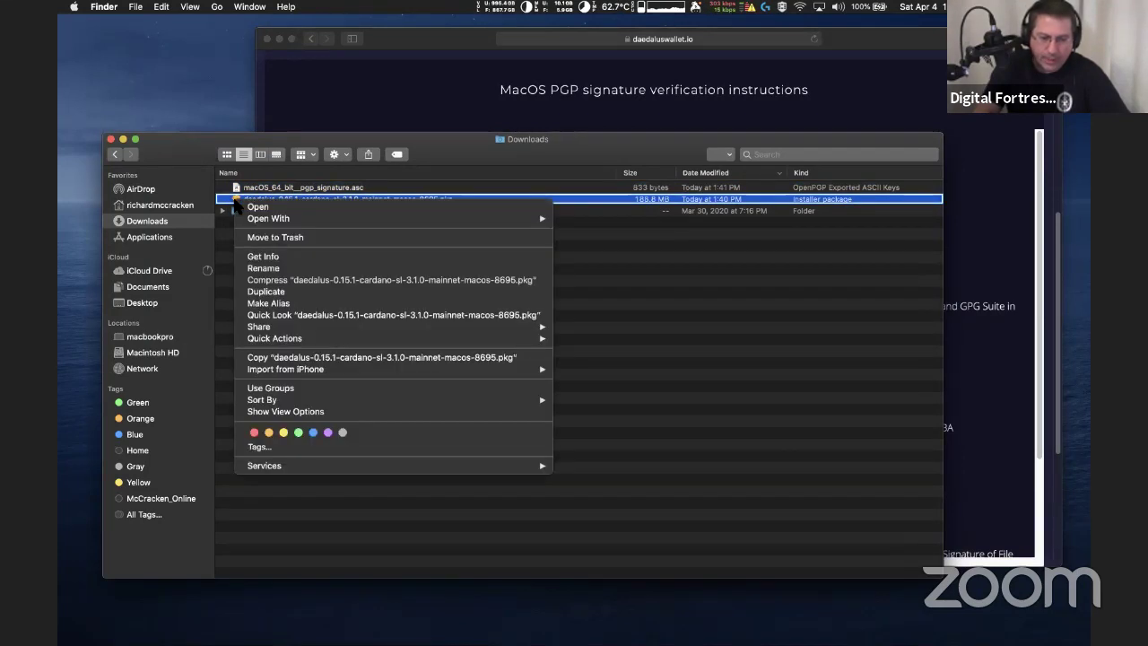
mouse_move(351, 471)
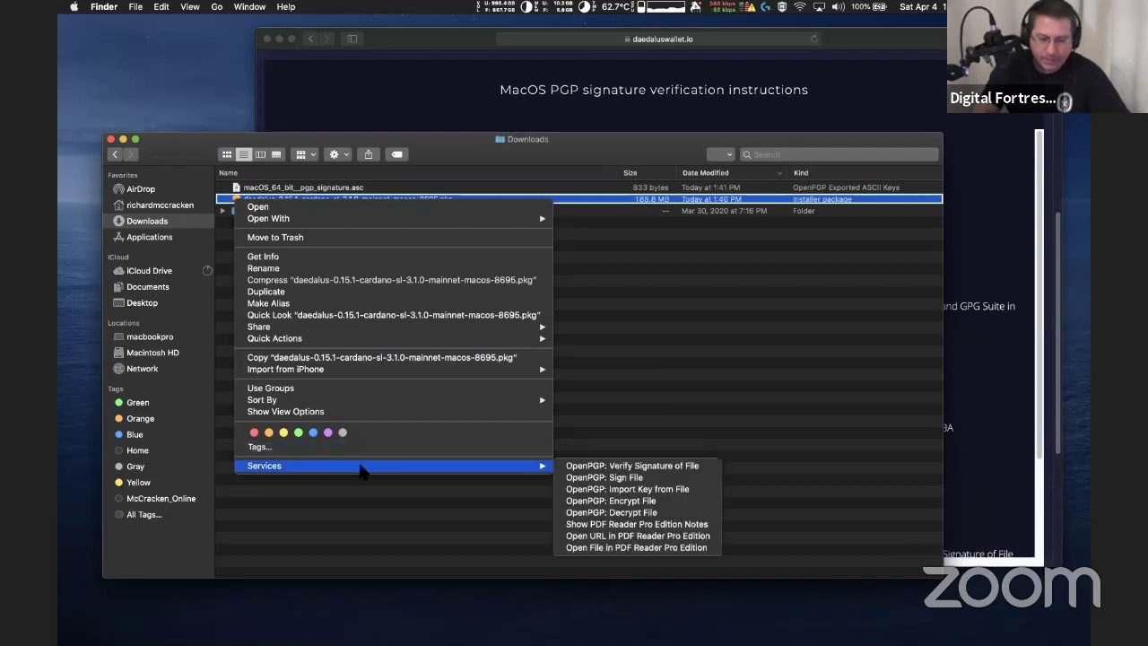
left_click(674, 468)
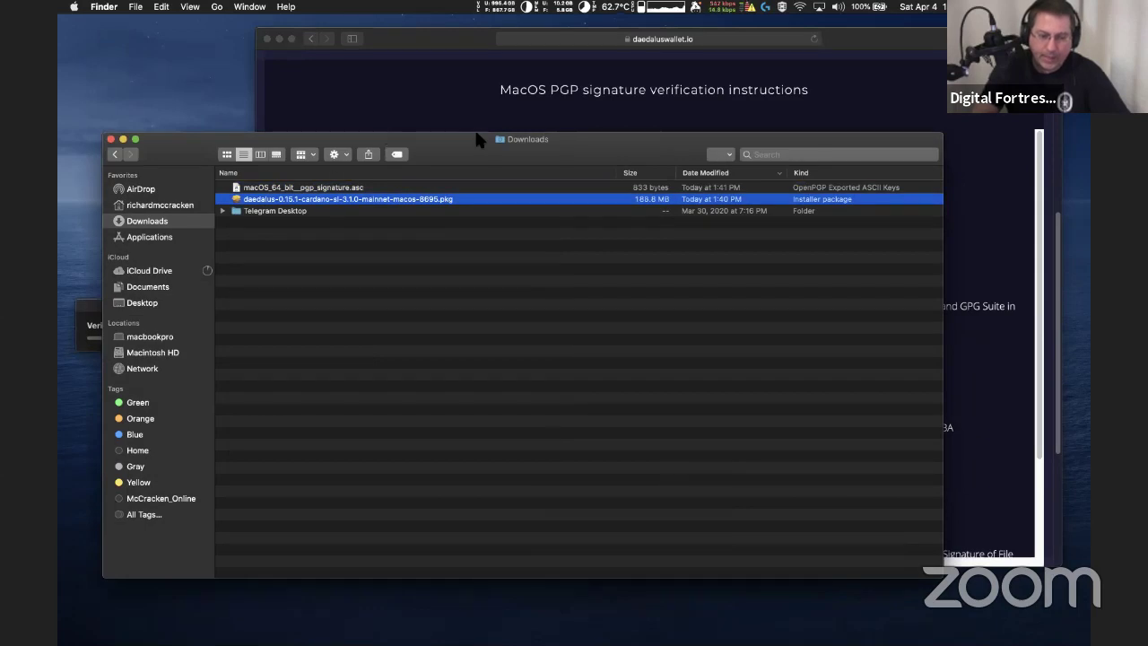
mouse_move(470, 138)
left_mouse_down()
mouse_move(503, 159)
mouse_move(558, 249)
mouse_move(537, 246)
mouse_move(537, 169)
left_mouse_up()
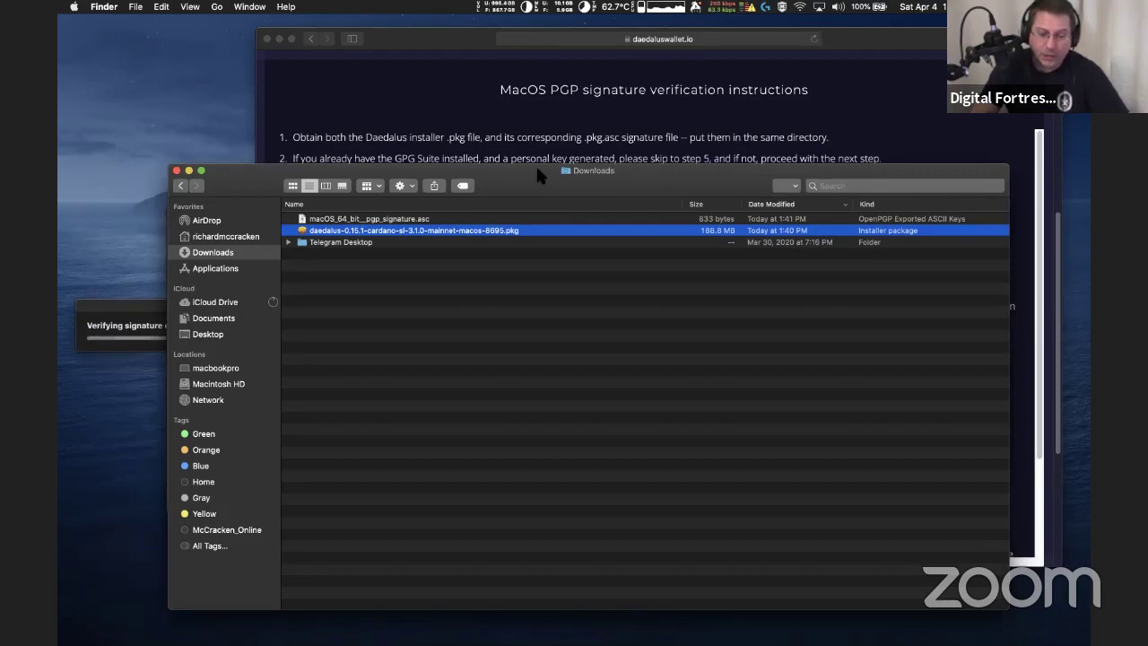
left_click(130, 310)
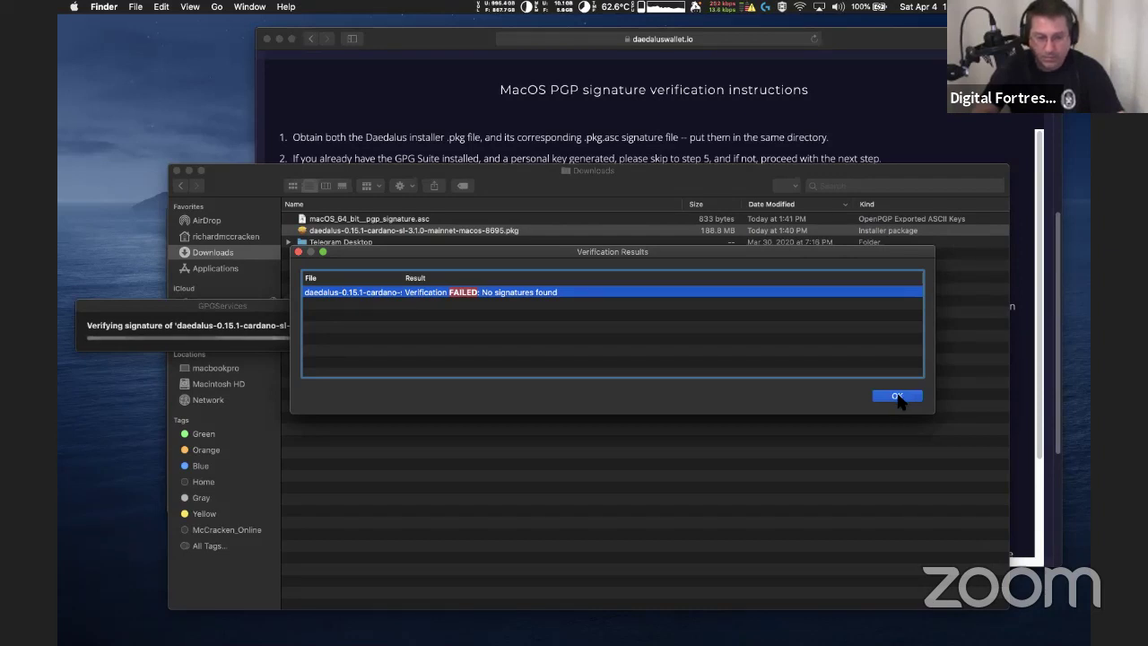
left_click(898, 398)
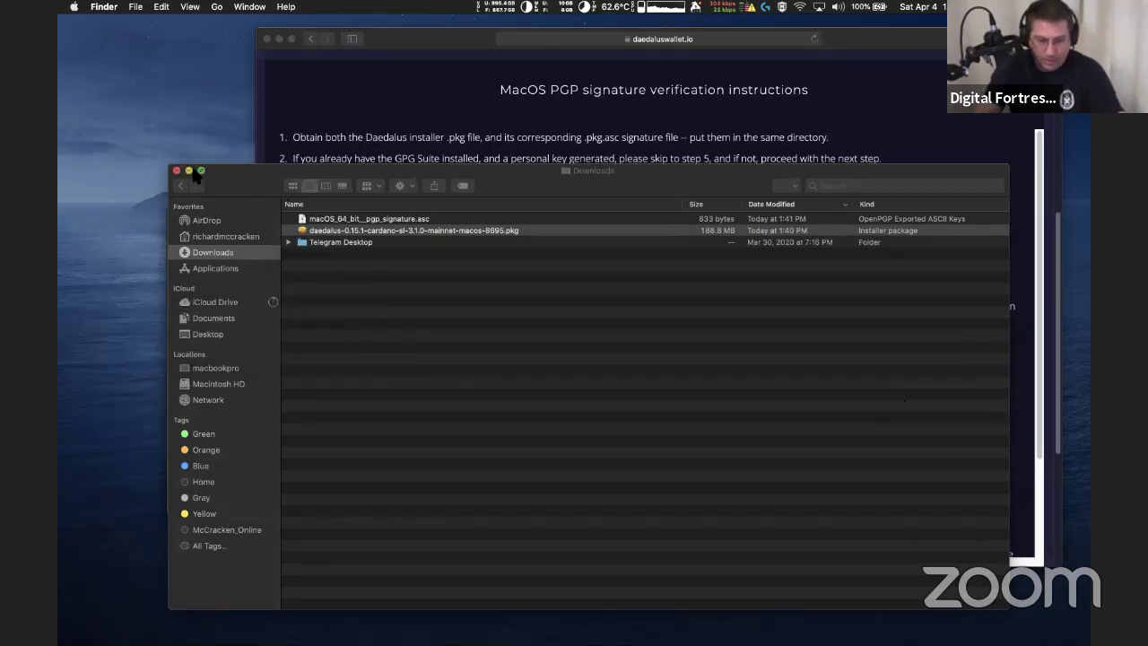
Close the Downloads window and the PGP instructions overlay, revealing the SHA256 checksums
left_click(176, 171)
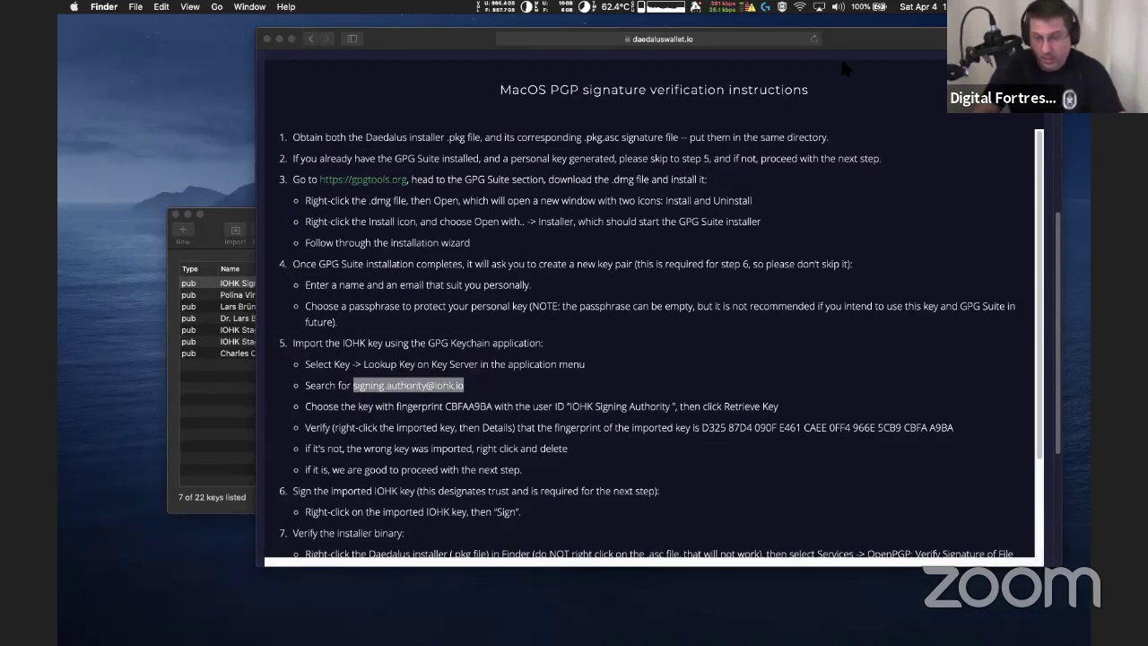
left_click_drag(829, 52, 798, 64)
key("Escape")
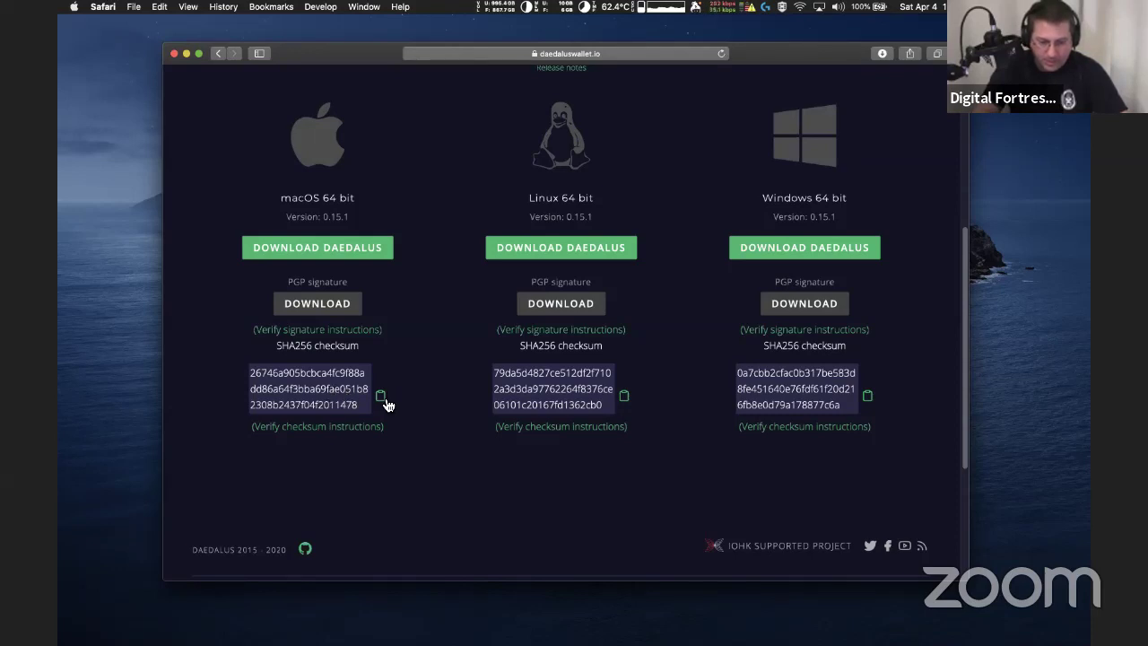
Open the macOS checksum verification instructions and copy the shasum -a 256 command
left_click(335, 429)
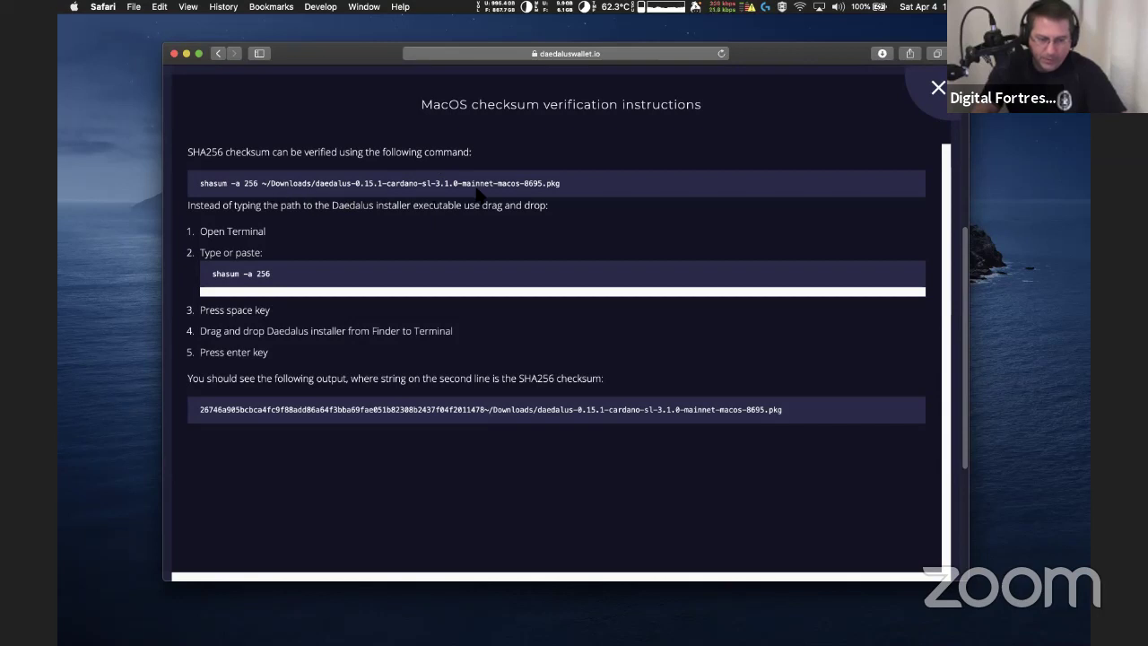
left_click_drag(584, 186, 194, 185)
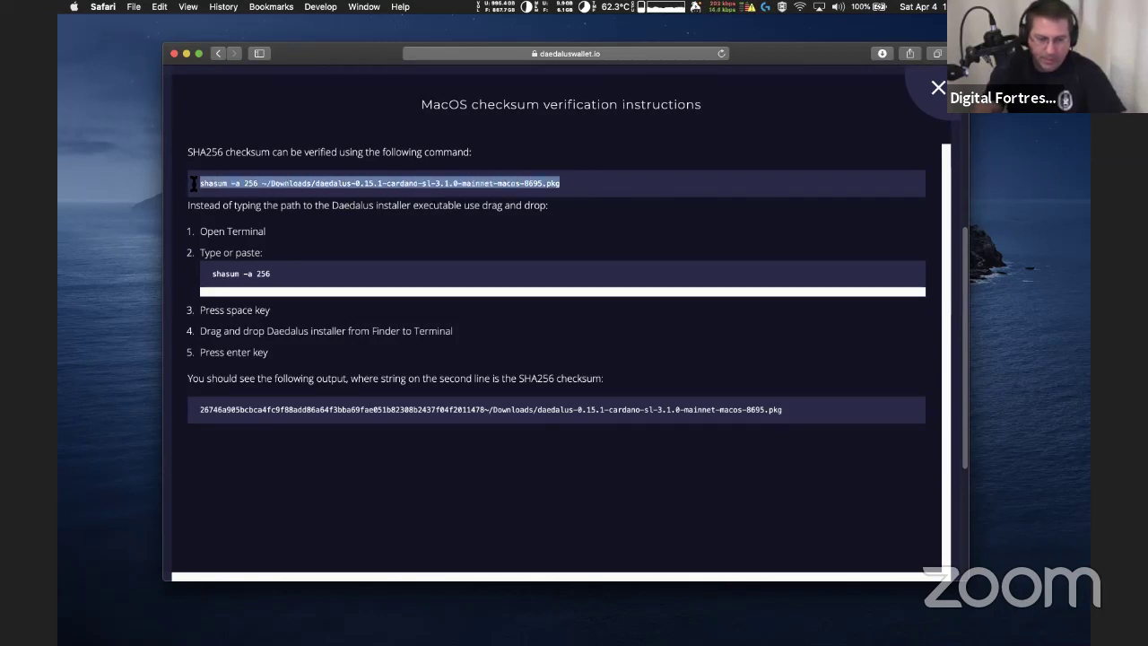
right_click(252, 185)
left_click(295, 219)
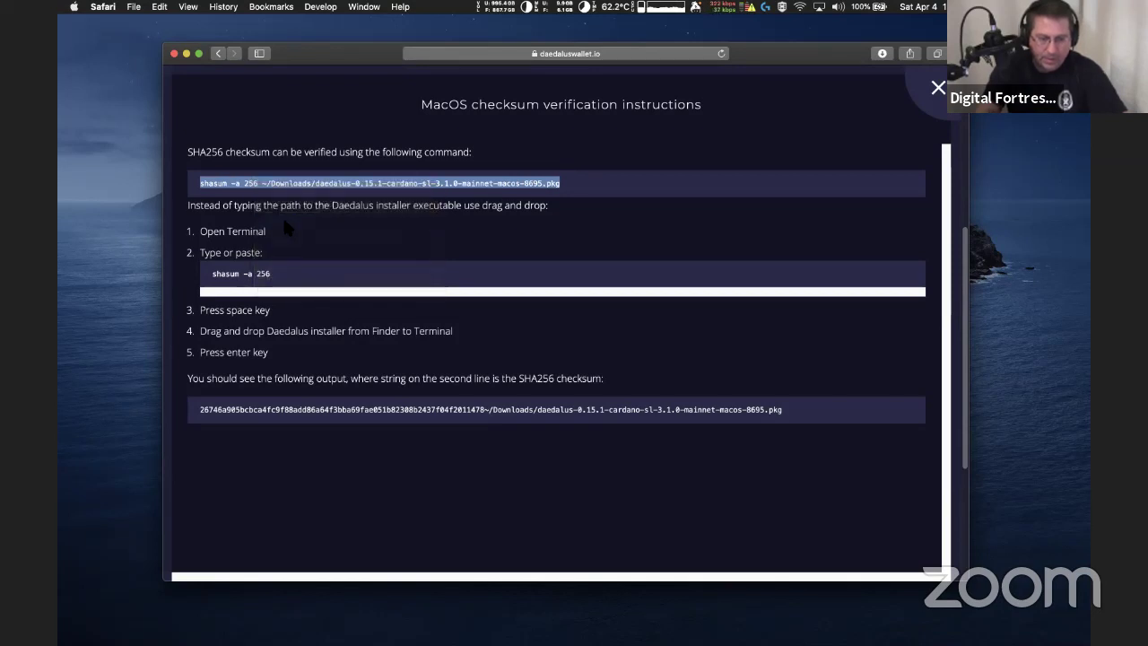
left_click(124, 217)
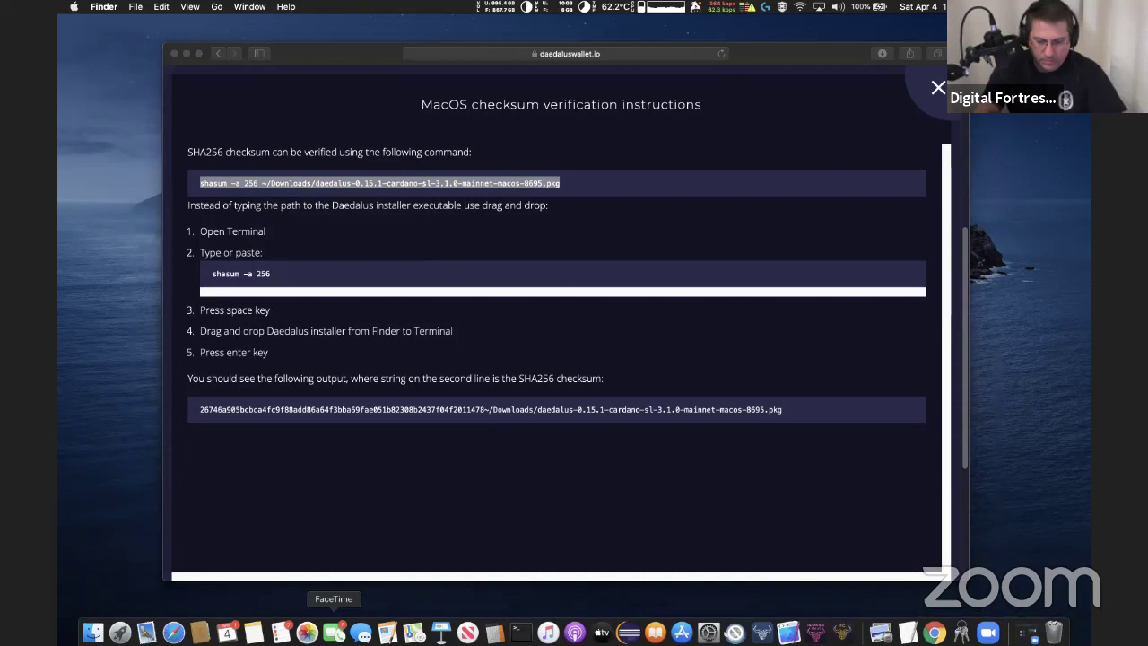
In Terminal, cd into Downloads and run the pasted shasum -a 256 command, yielding 26746a90…1478
left_click(520, 630)
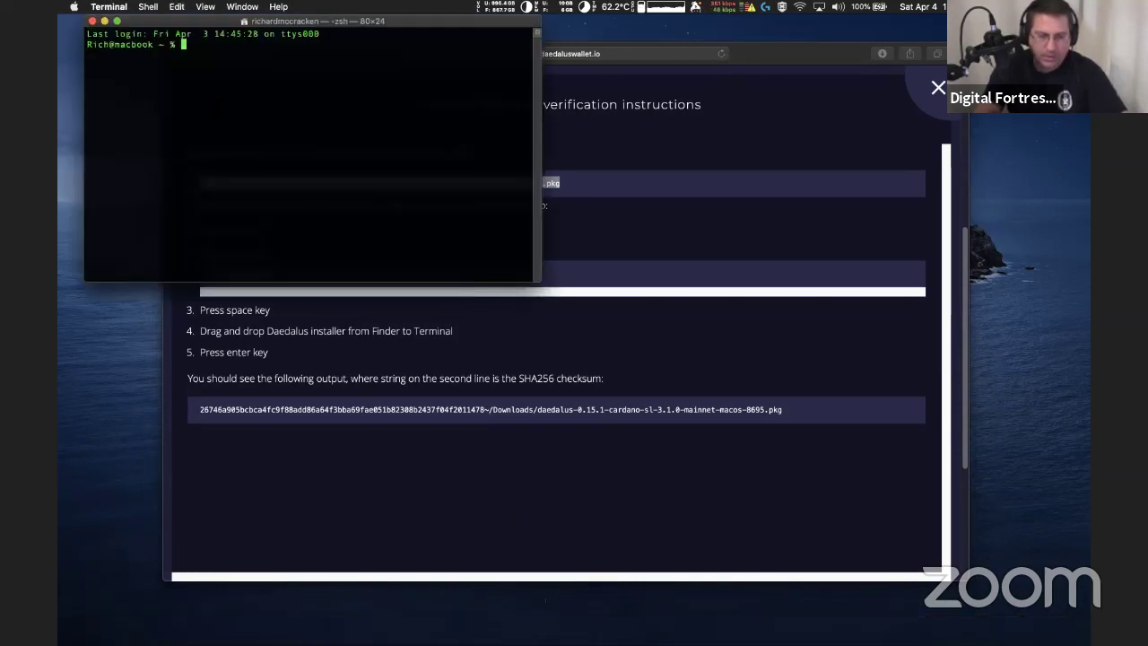
type("cd D")
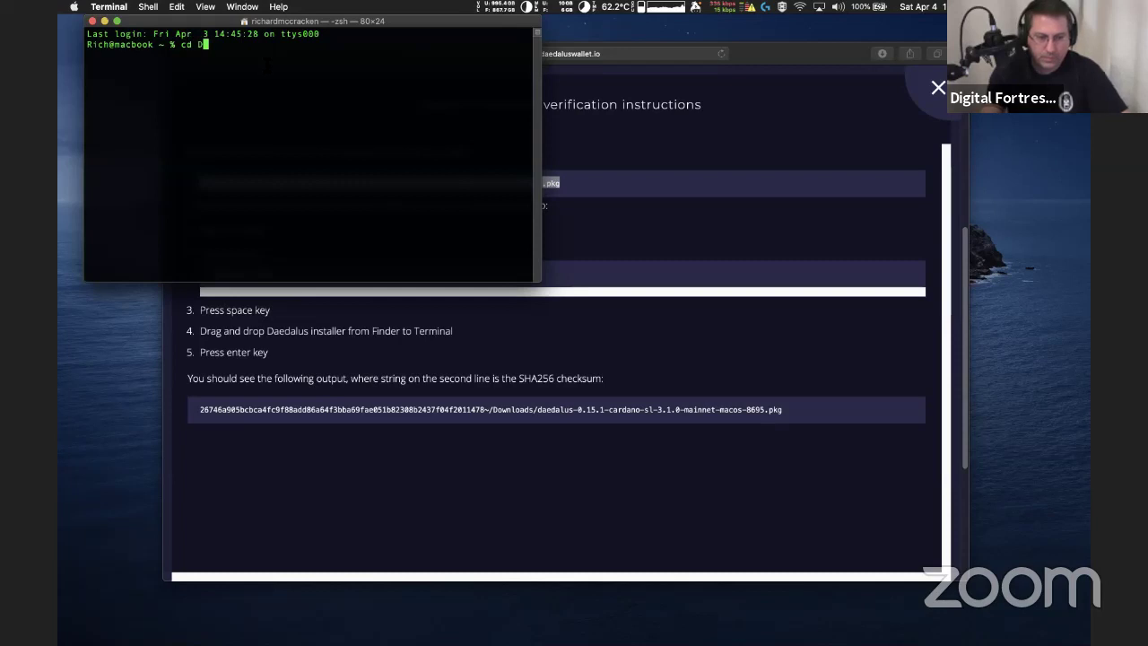
type("own")
key("Tab")
key("Return")
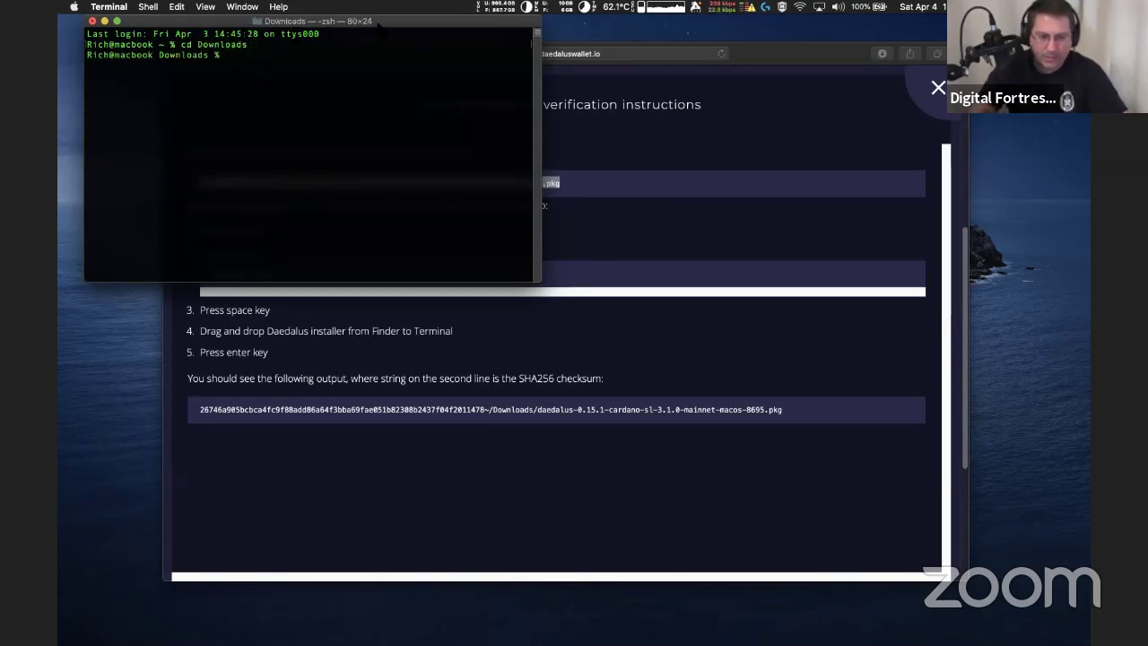
left_click_drag(350, 27, 340, 85)
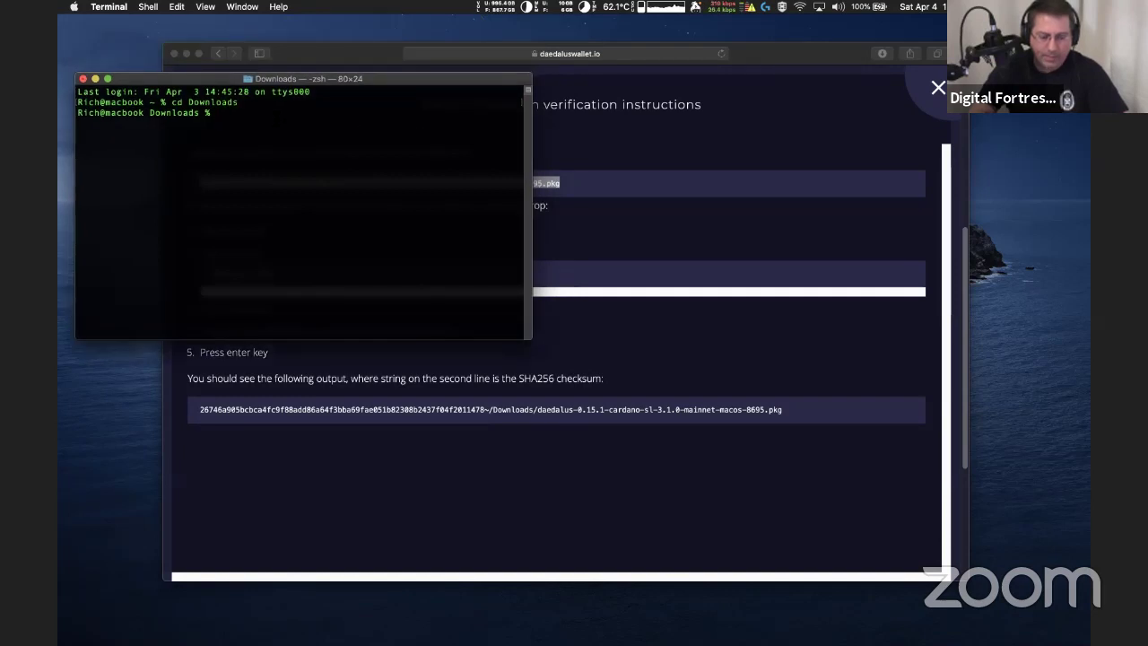
key("super+v")
key("Return")
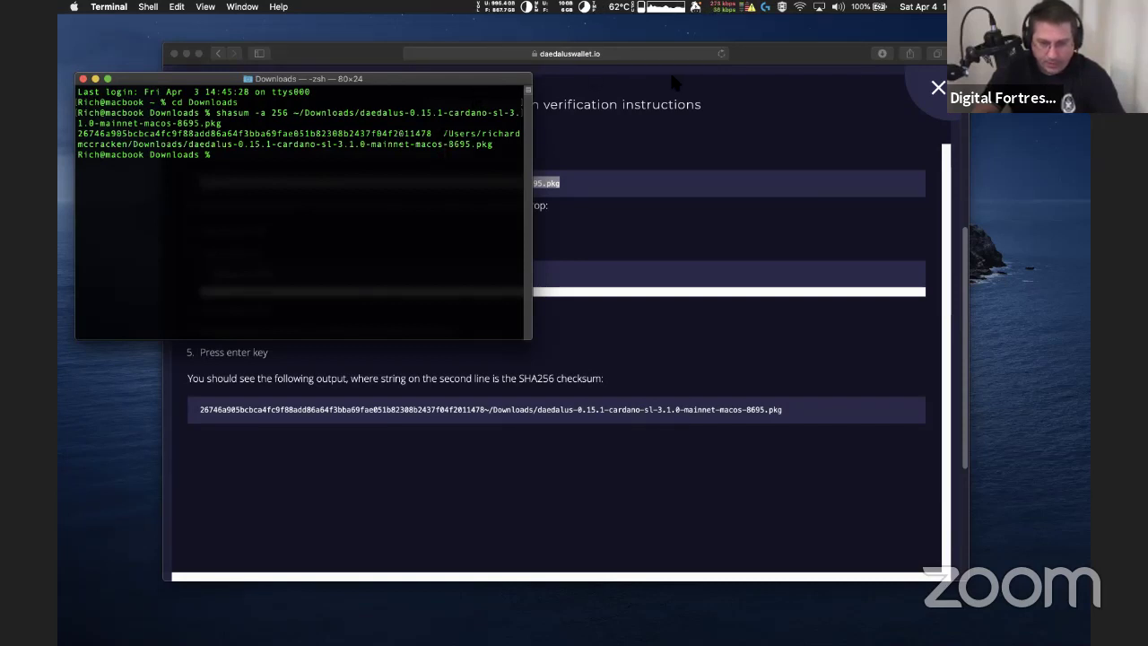
left_click(760, 63)
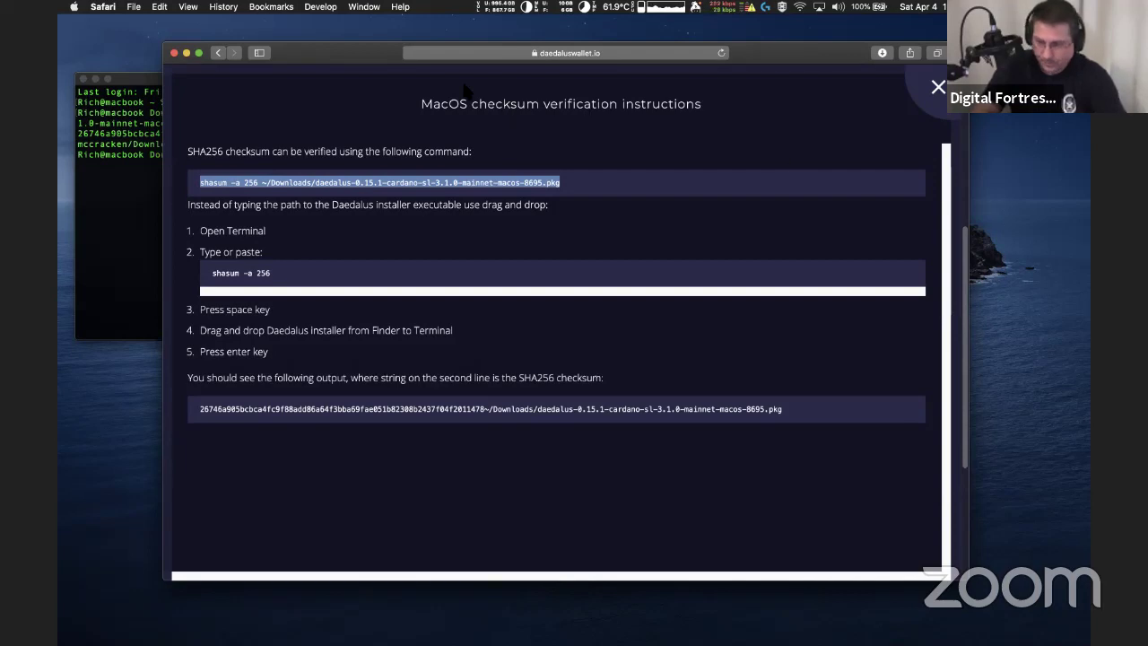
Arrange Safari and Terminal to view the computed hash beside the instructions page
left_click_drag(366, 47, 487, 54)
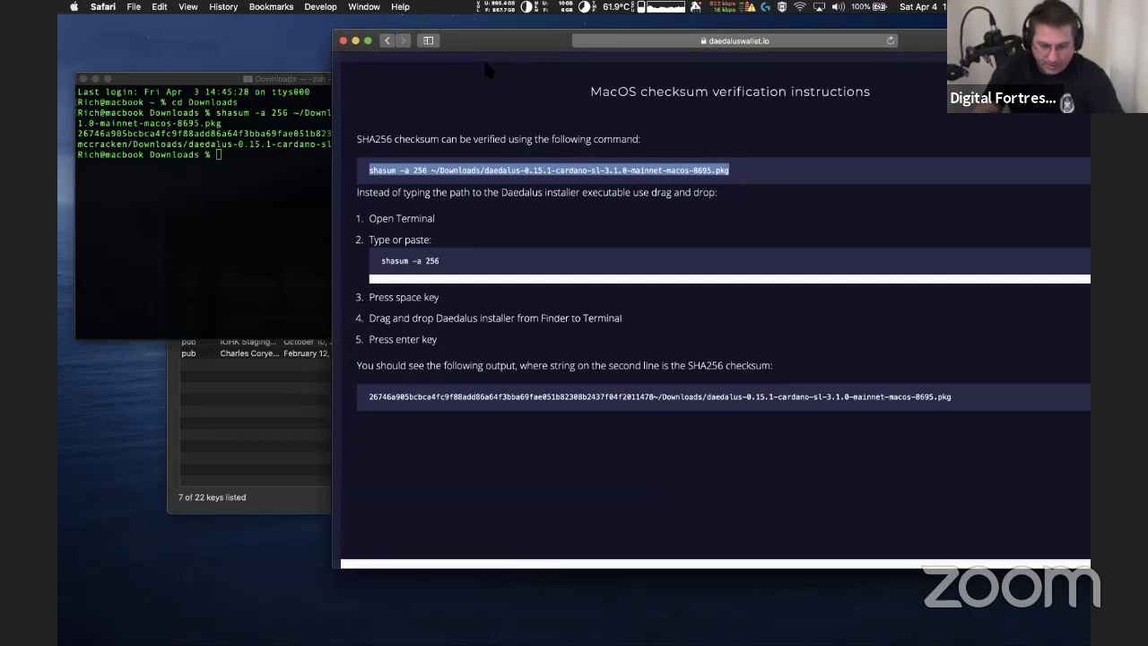
left_click(382, 406)
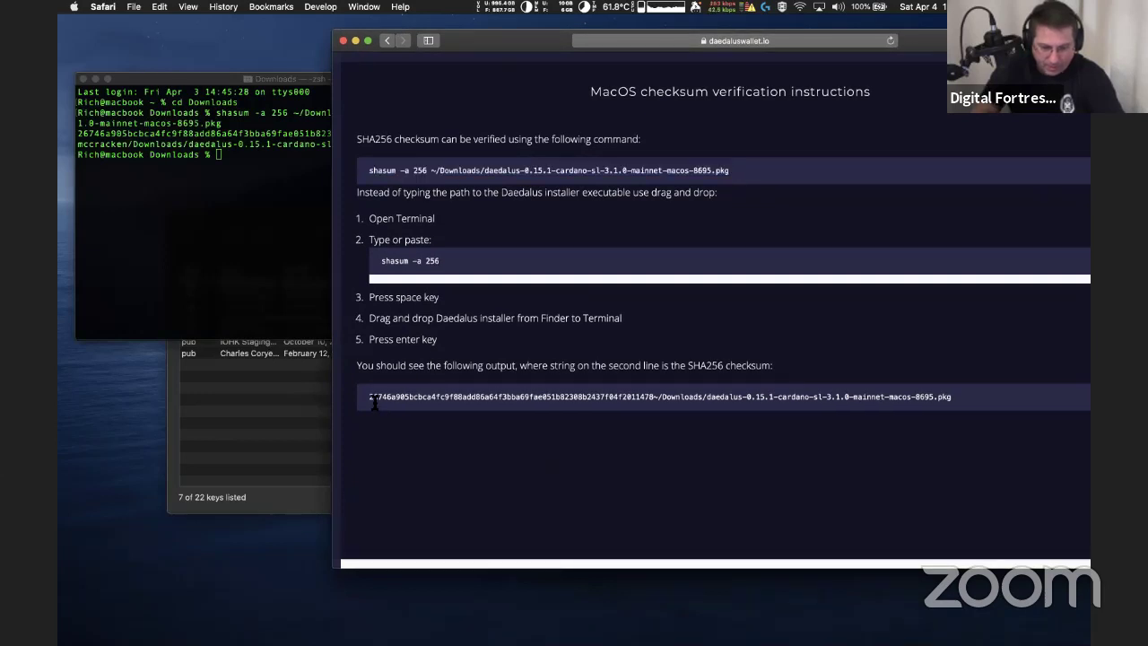
left_click_drag(478, 41, 612, 26)
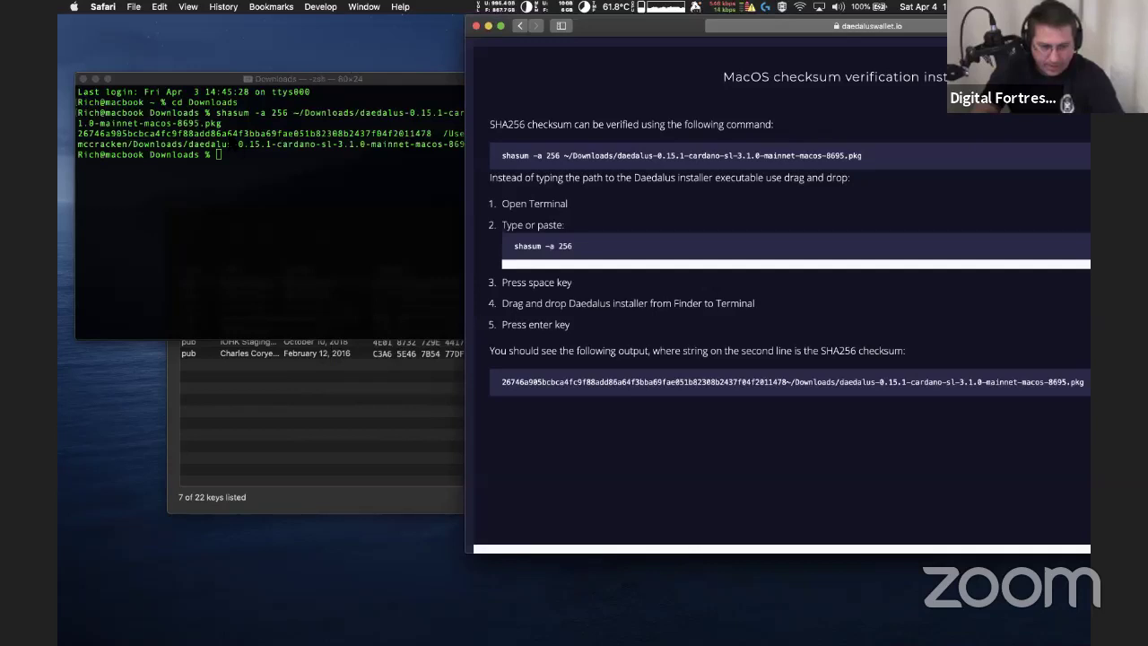
key("super+Tab")
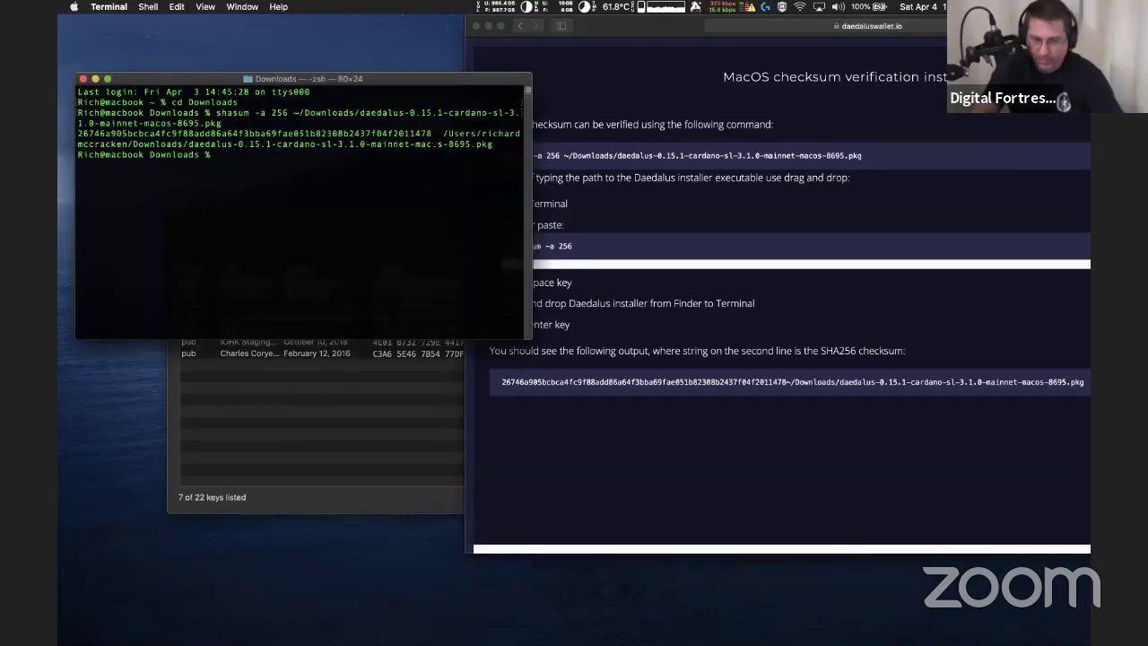
left_click(580, 387)
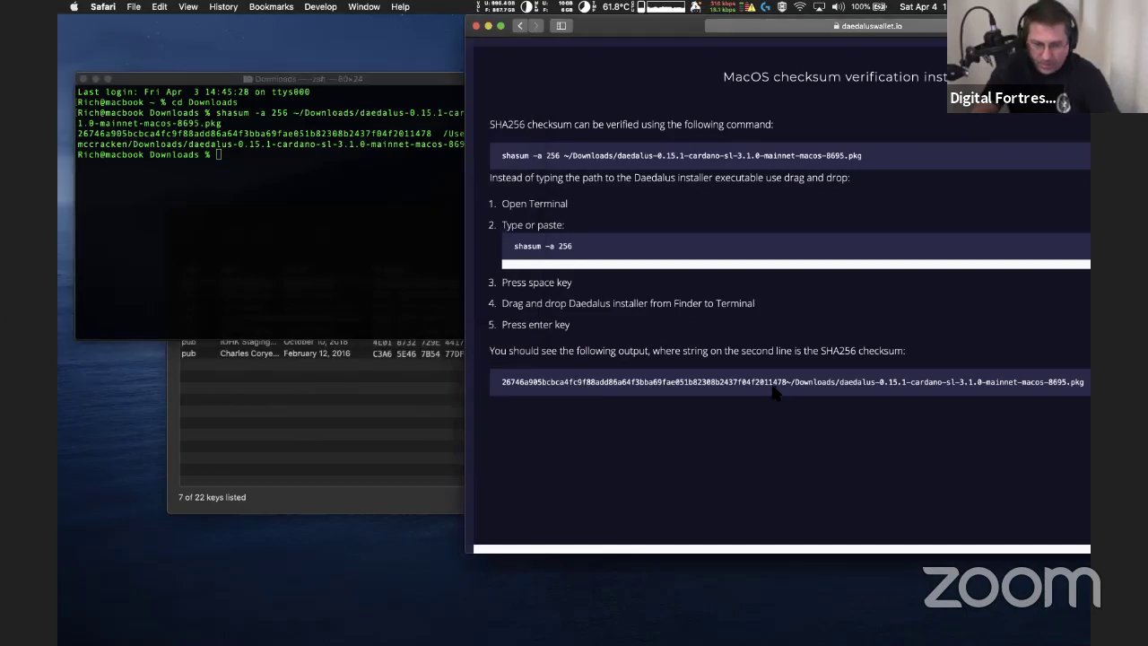
Copy the published SHA256 checksum, paste it at the Terminal prompt to compare, then close Terminal
left_click_drag(785, 385, 494, 383)
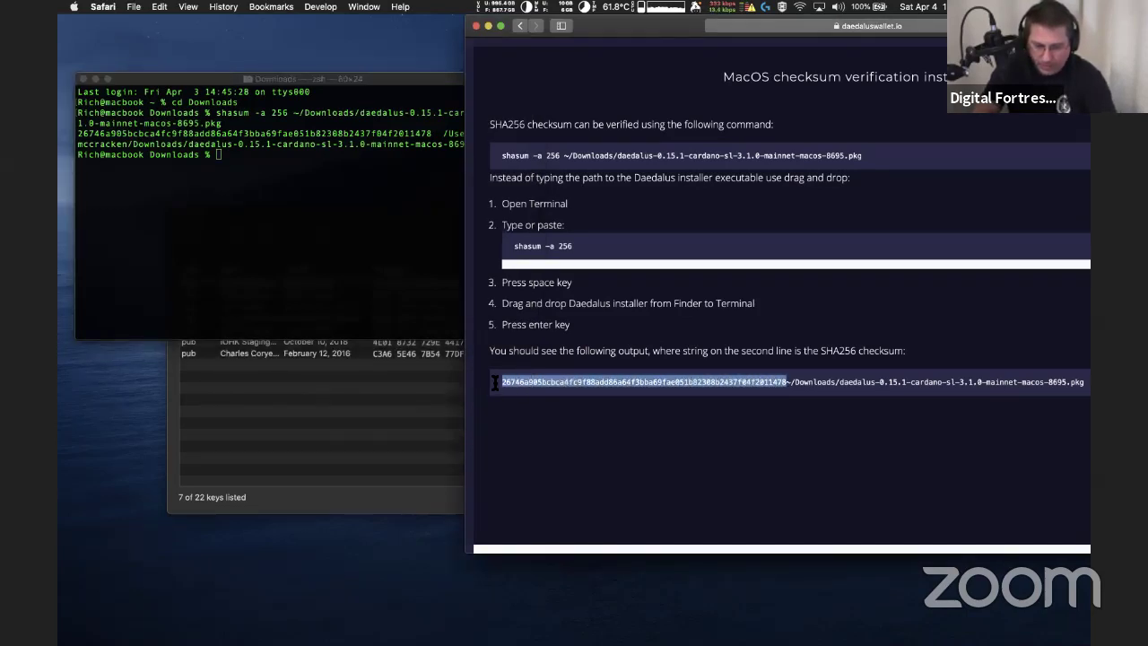
right_click(558, 382)
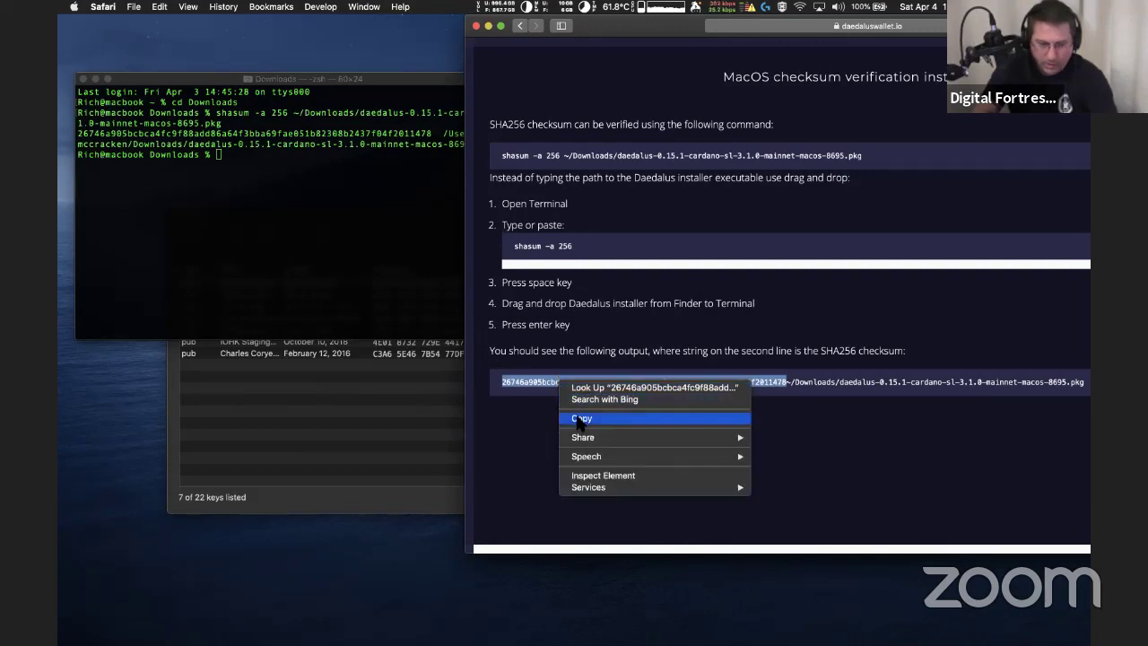
left_click(578, 418)
left_click(254, 166)
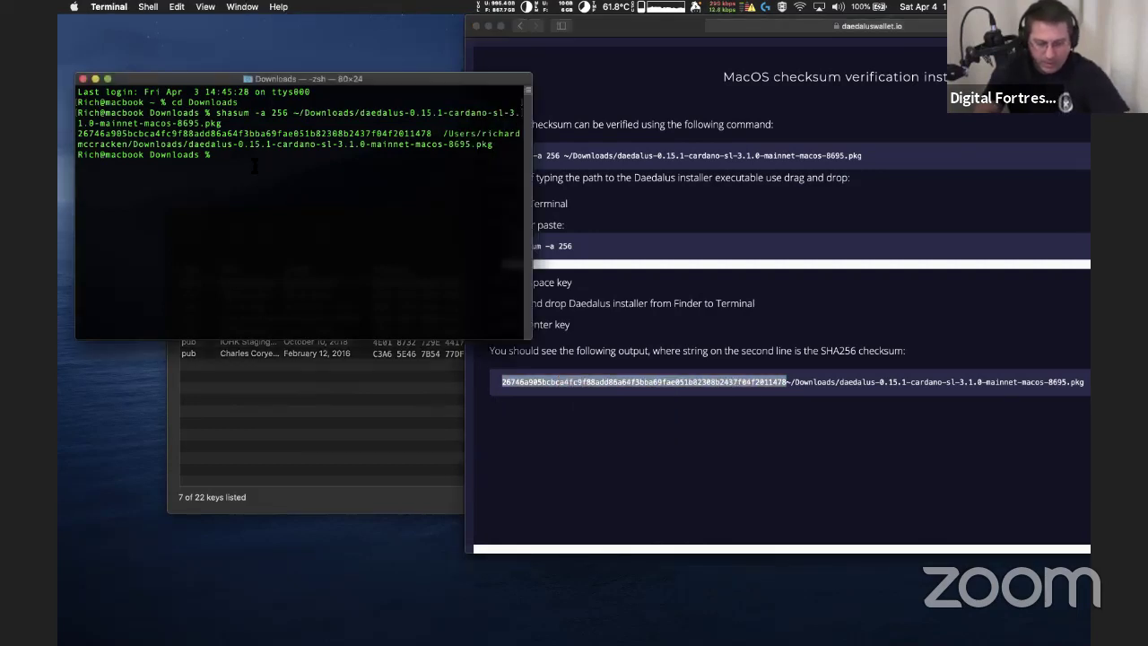
key("super+v")
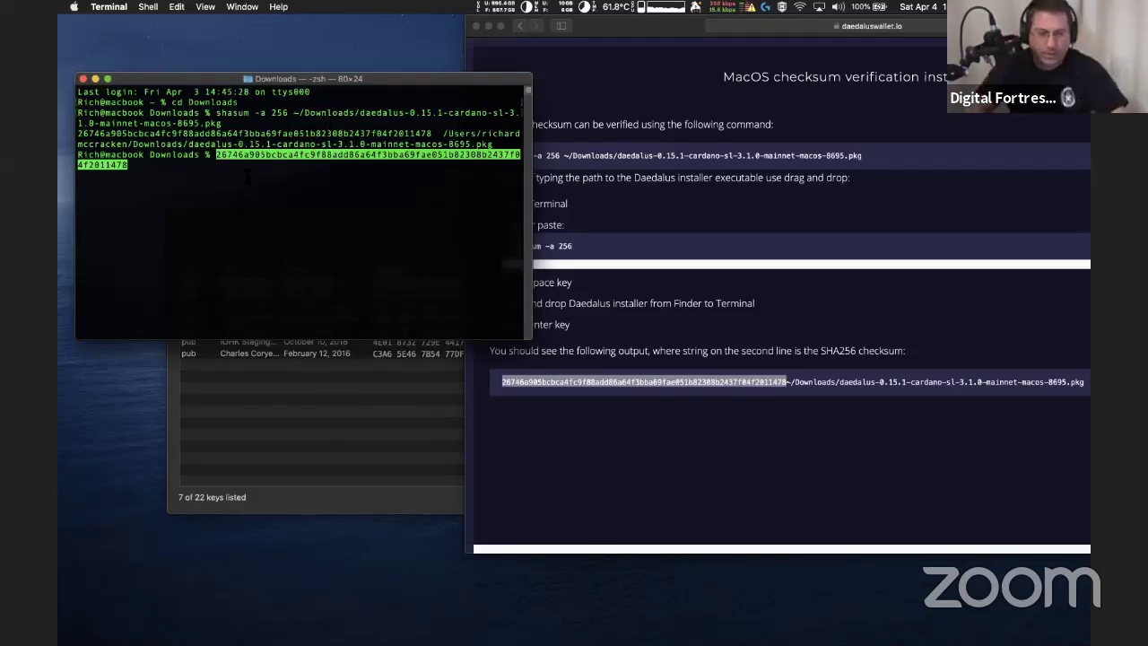
left_click(83, 80)
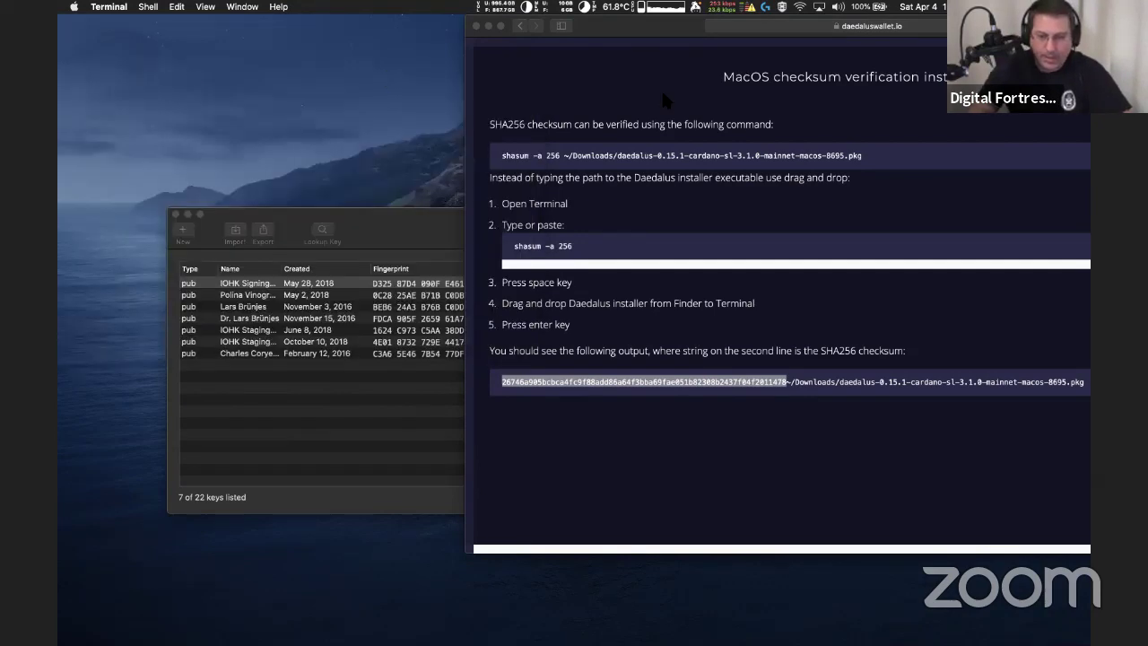
left_click_drag(702, 28, 372, 73)
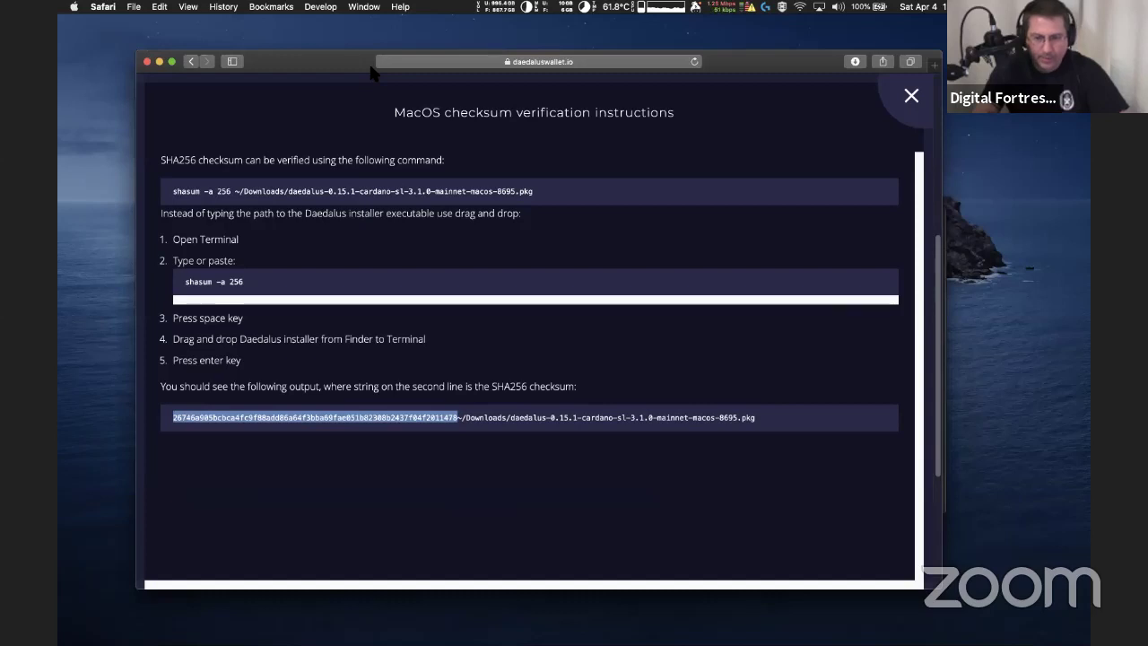
Close the checksum instructions, go back on the download page, and open a Finder home window
left_click(900, 104)
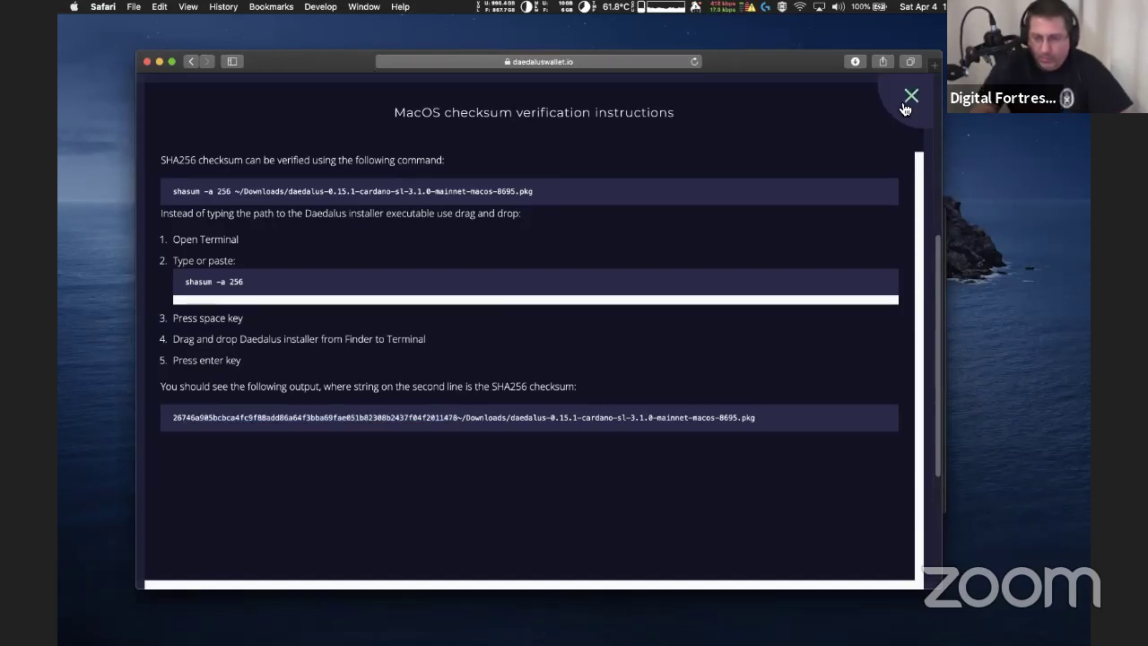
left_click(909, 97)
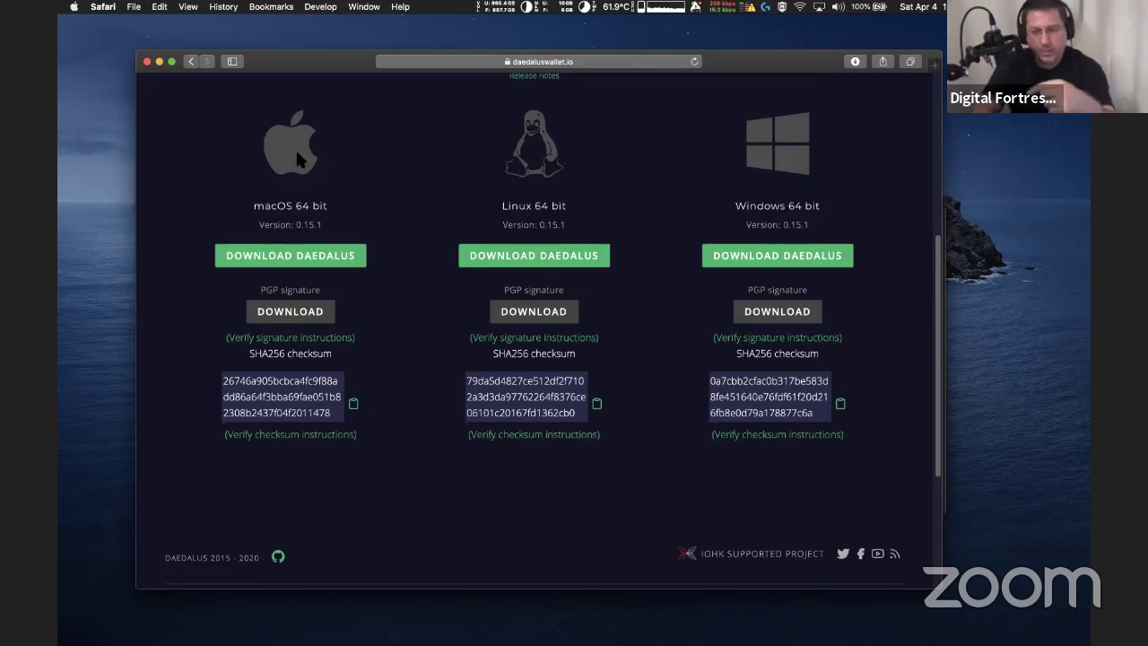
left_click(191, 62)
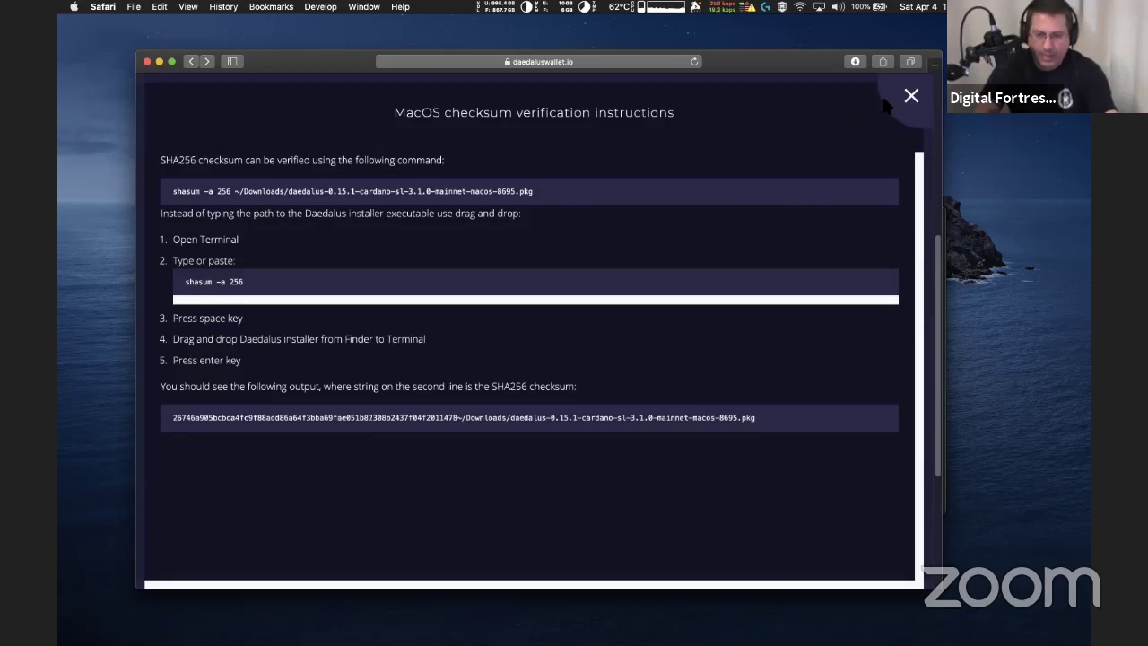
left_click(93, 628)
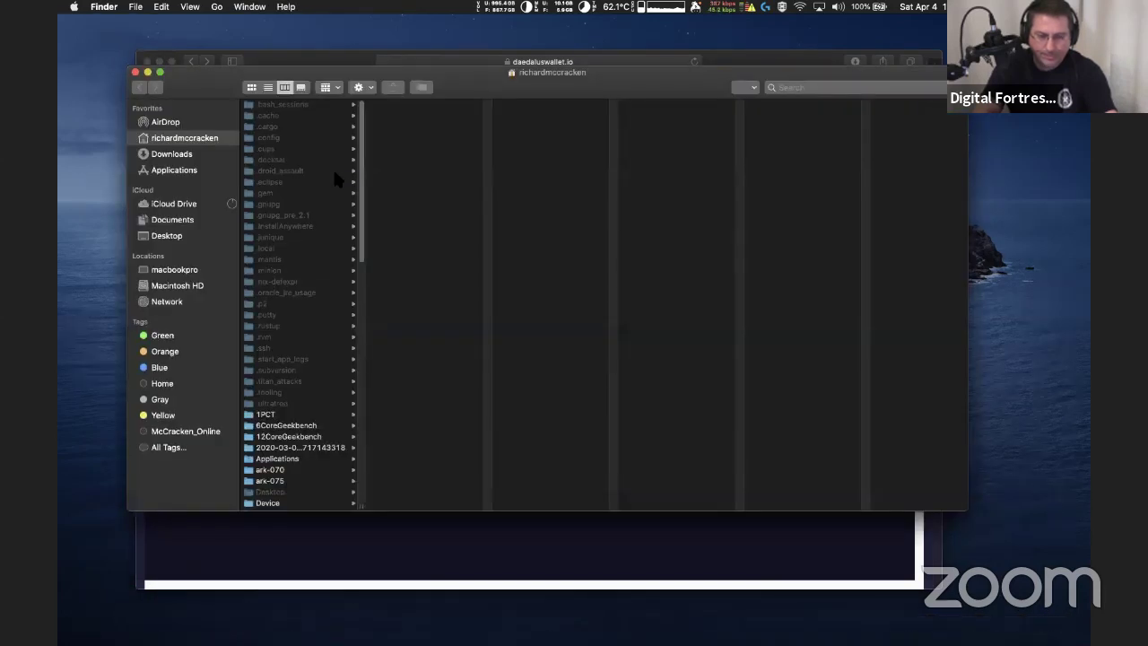
Launch daedalus-0.15.1-cardano-sl-3.1.0-mainnet-macos-8695.pkg from Downloads in Installer
left_click(177, 158)
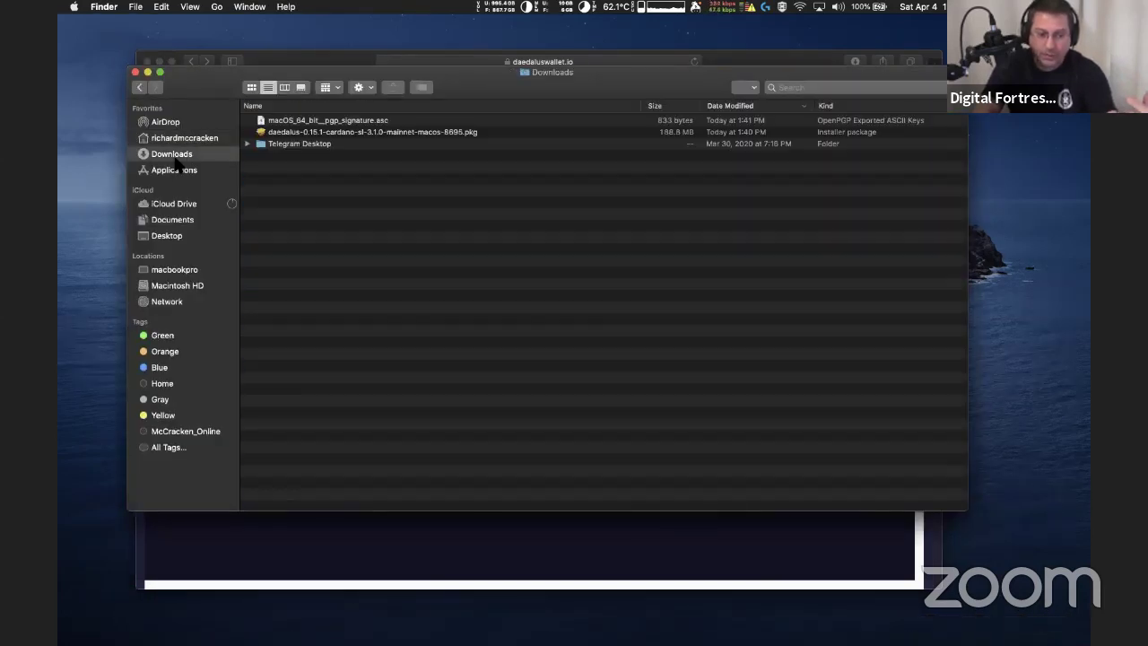
left_click(336, 133)
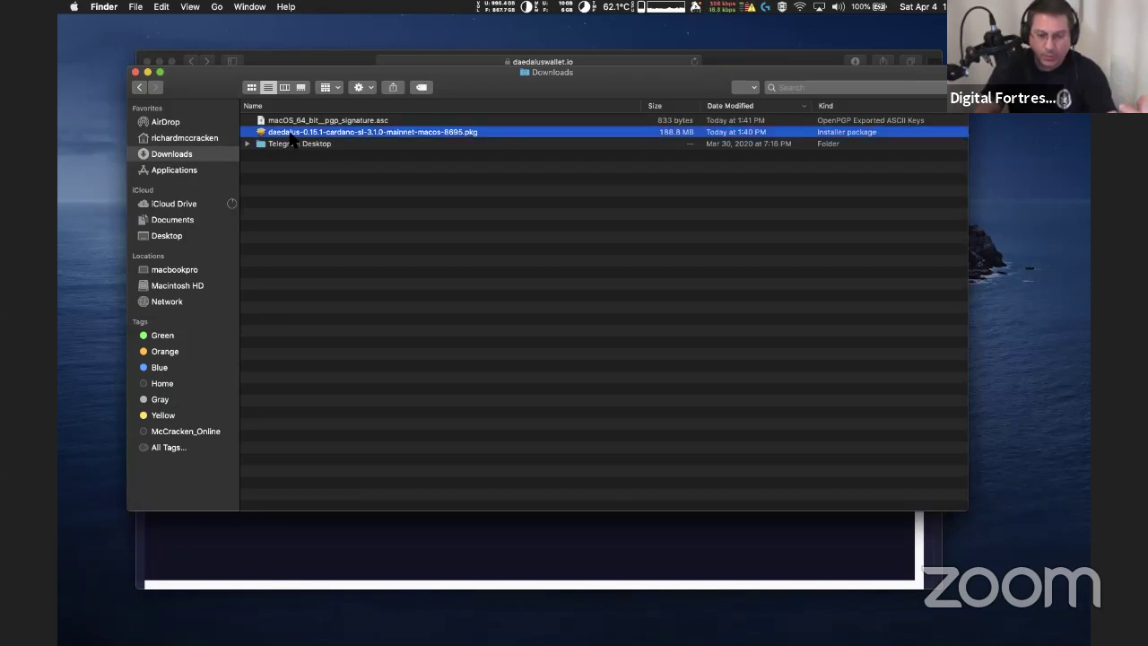
double_click(293, 133)
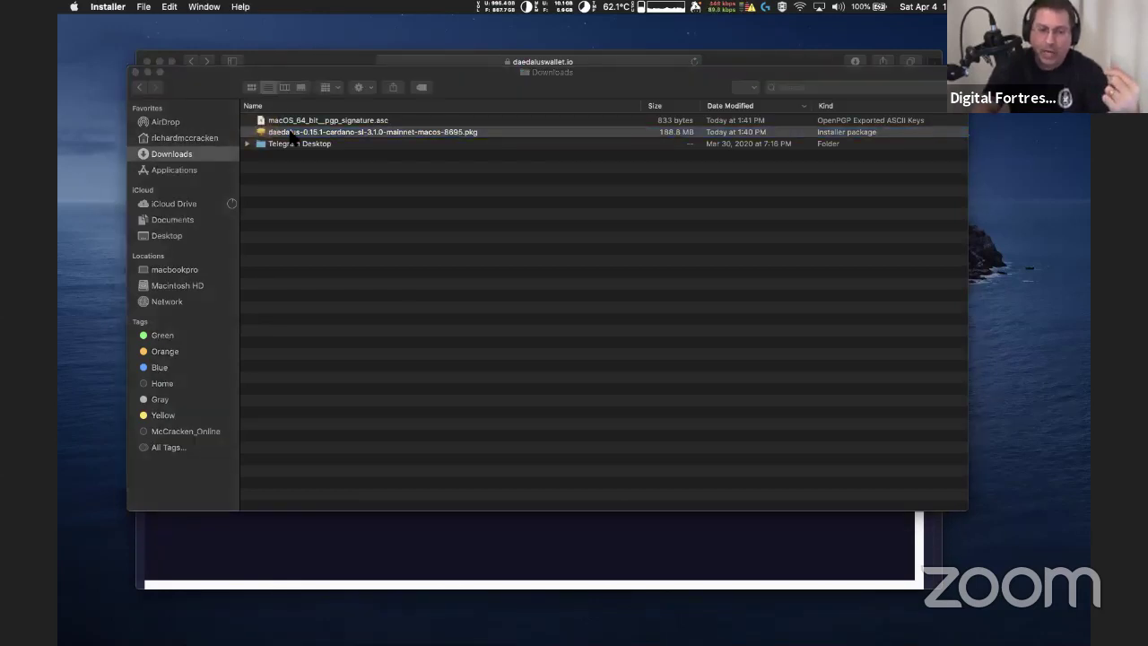
Advance from the Introduction page to the Macintosh HD destination, then quit the installer without installing
left_click(747, 400)
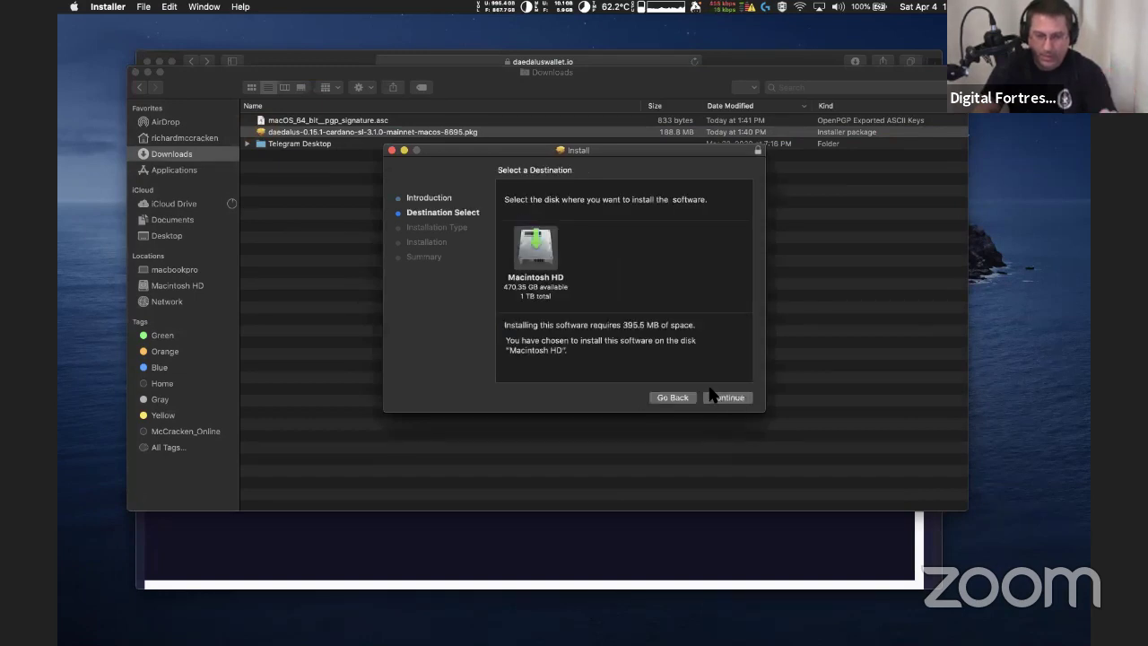
left_click(391, 150)
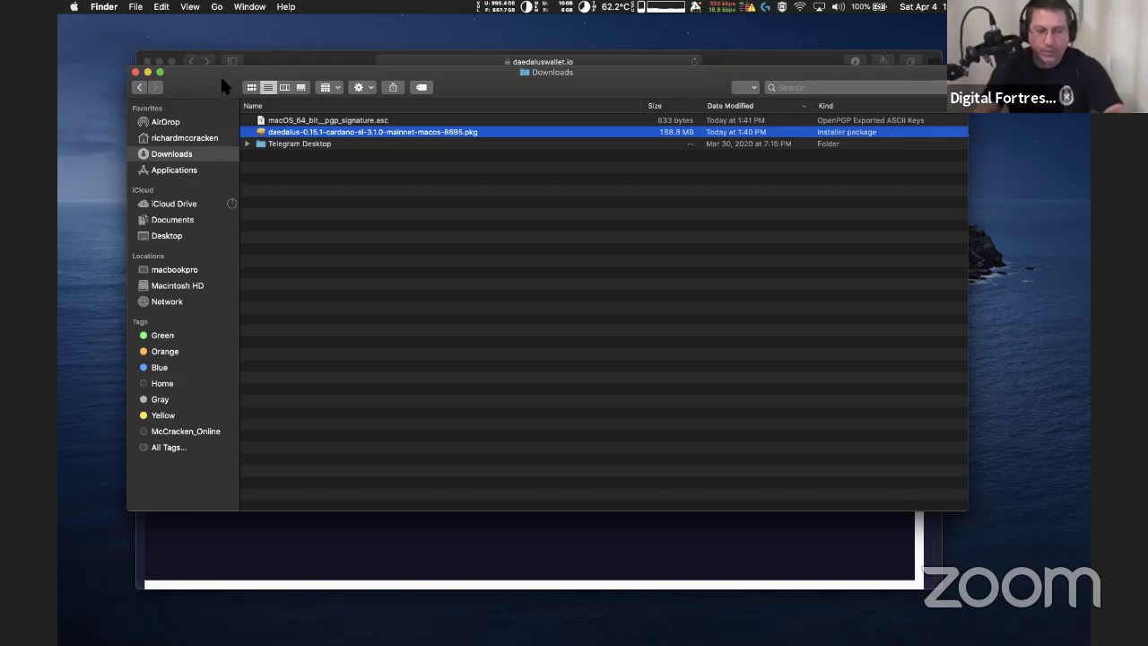
Close the Downloads window, launch Daedalus Flight, and dismiss Safari's checksum verification instructions
left_click(134, 72)
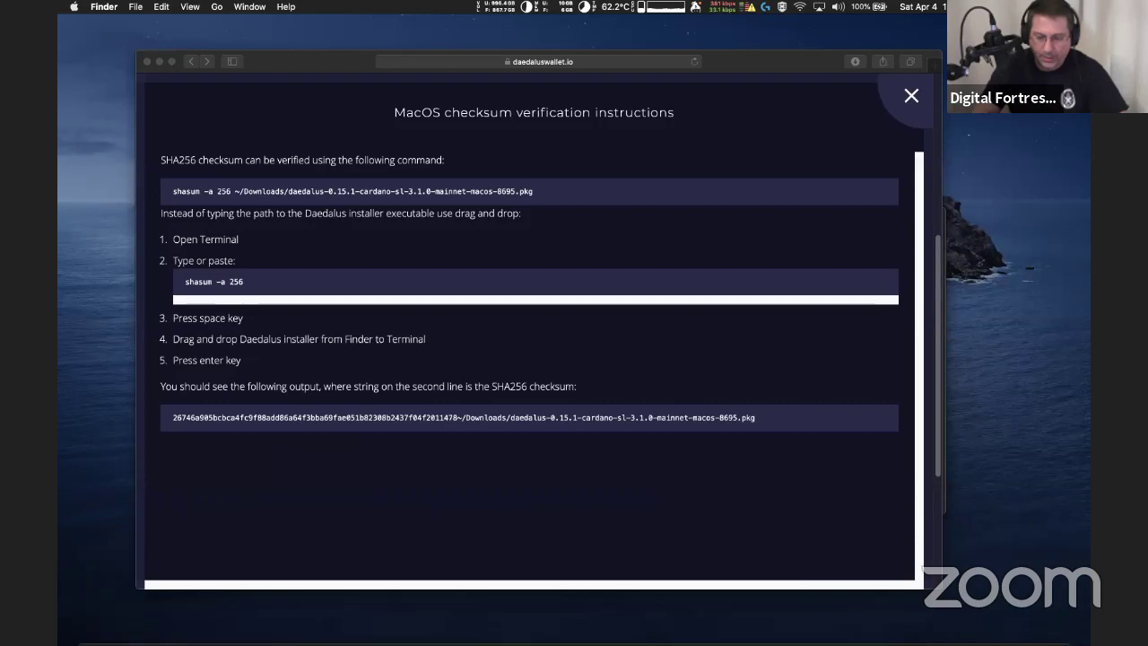
mouse_move(843, 632)
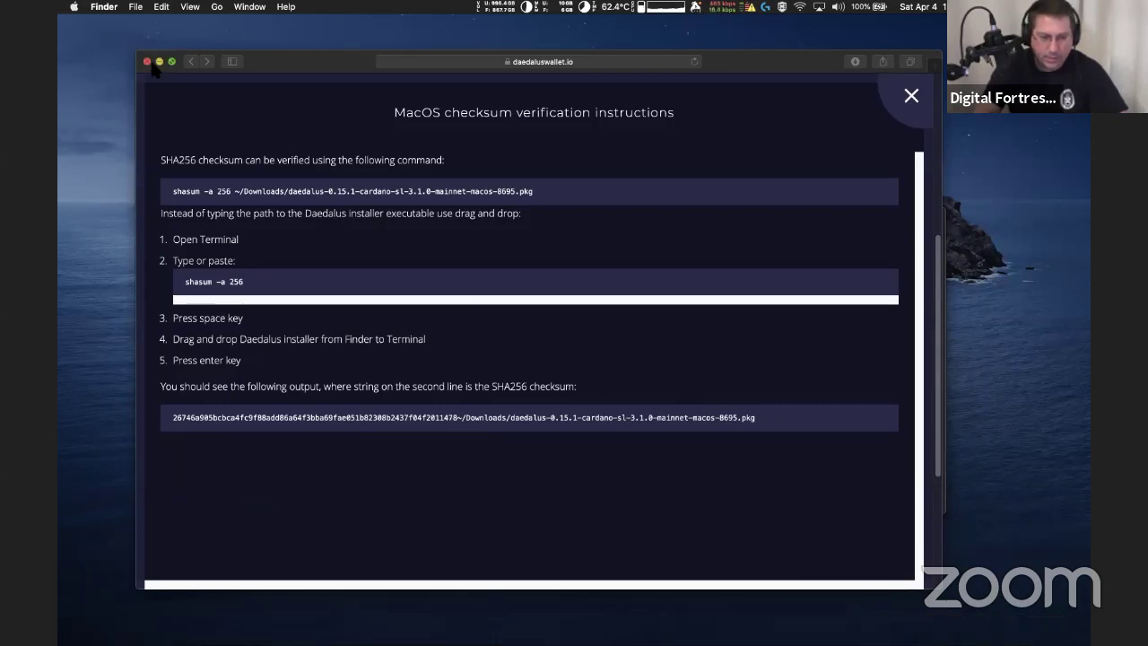
left_click(273, 60)
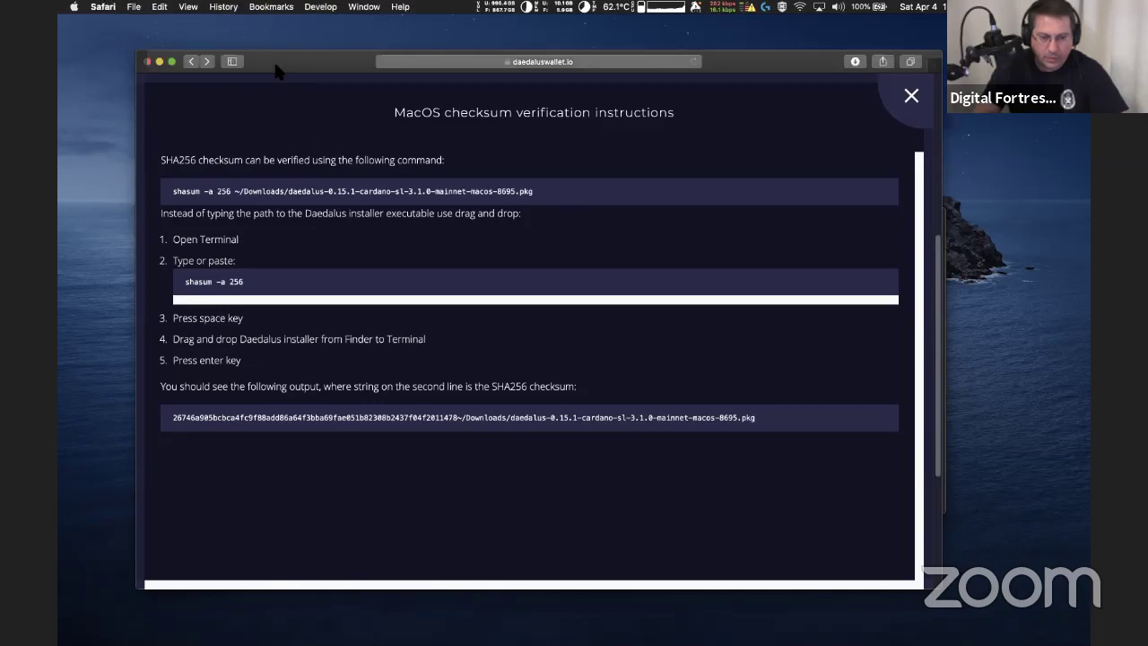
left_click(909, 97)
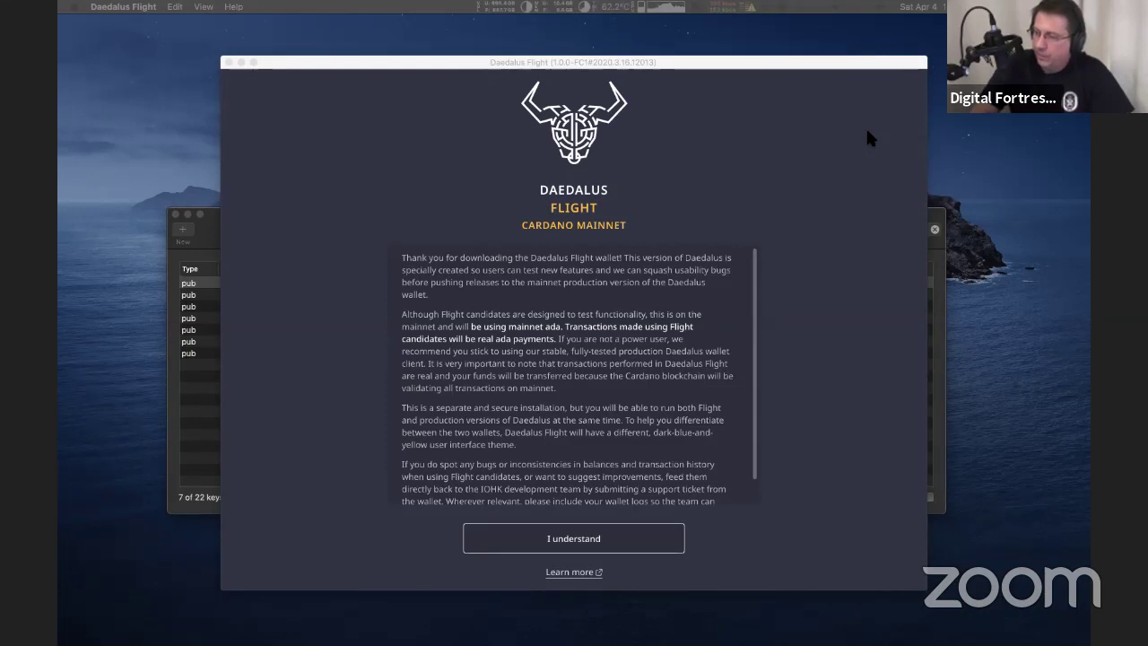
Accept the pre-release disclaimer, nudge the wallet window left, and briefly check the CPU load
left_click(569, 538)
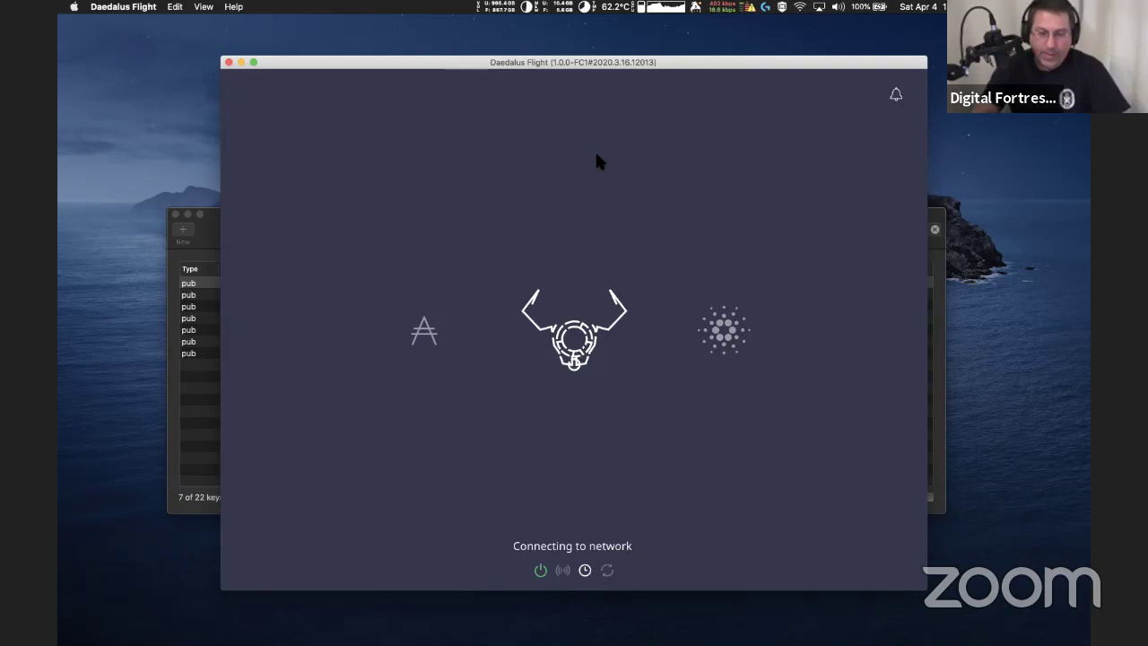
left_click_drag(684, 65, 626, 54)
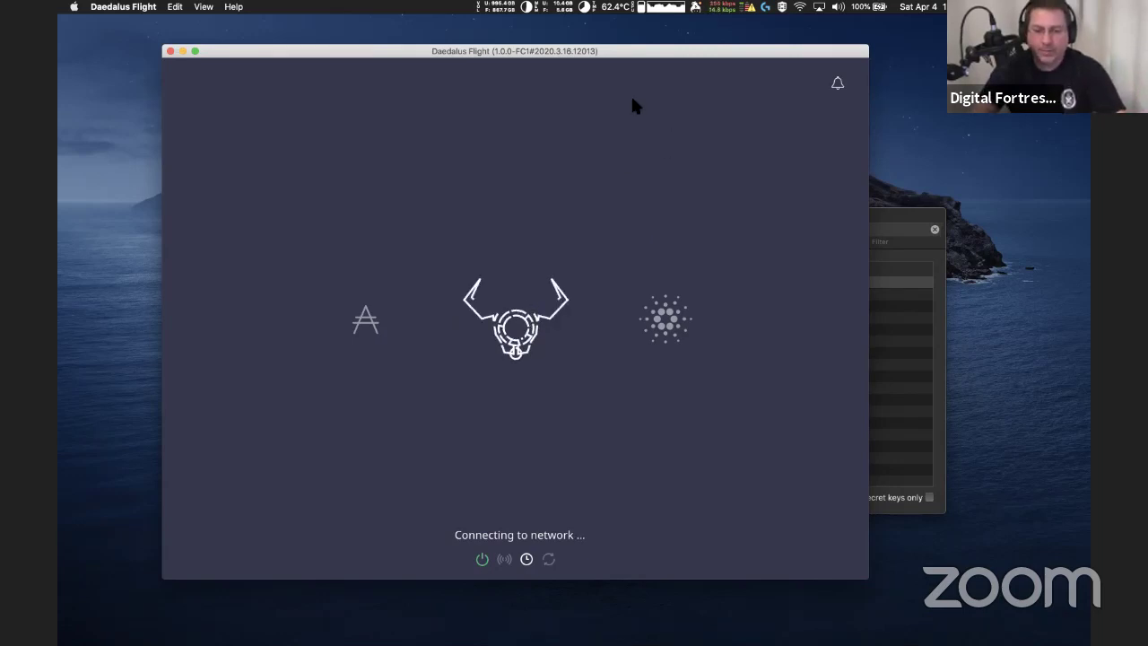
left_click(666, 6)
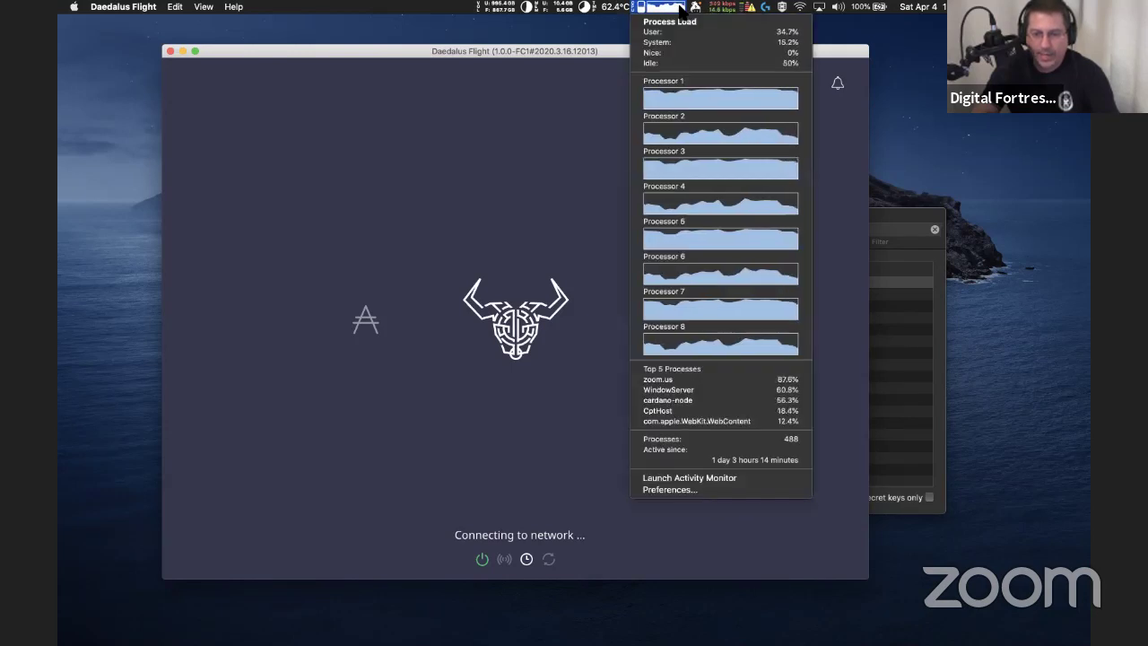
left_click(682, 9)
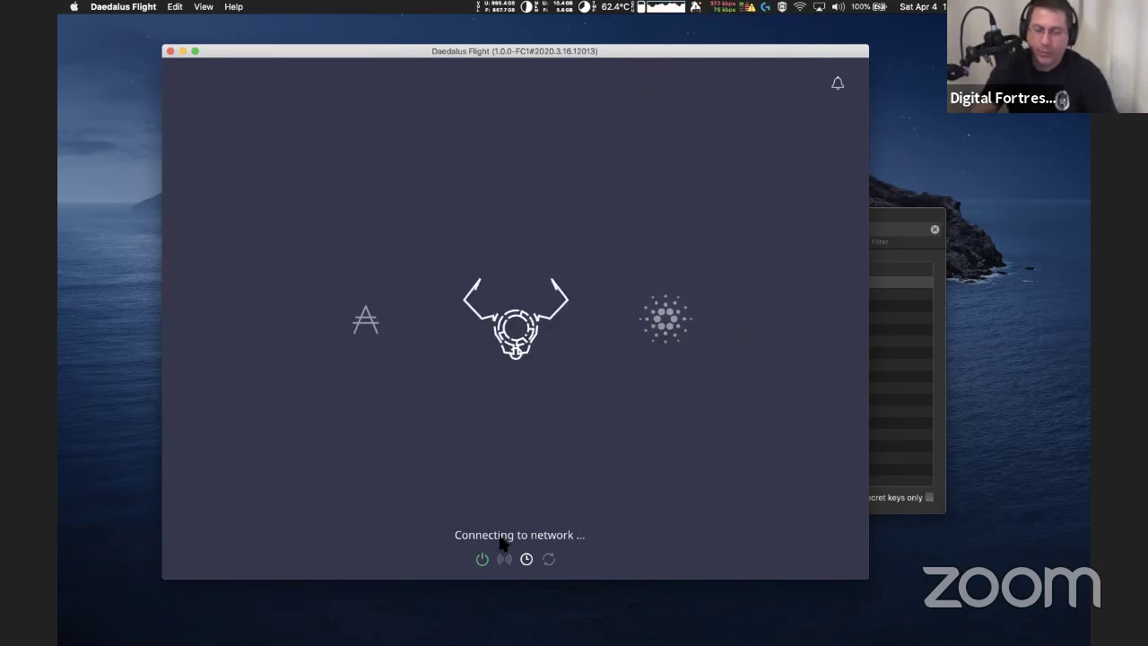
Open the Cardano node diagnostics from the loading screen's status icons, toggling them closed and open several times
mouse_move(486, 562)
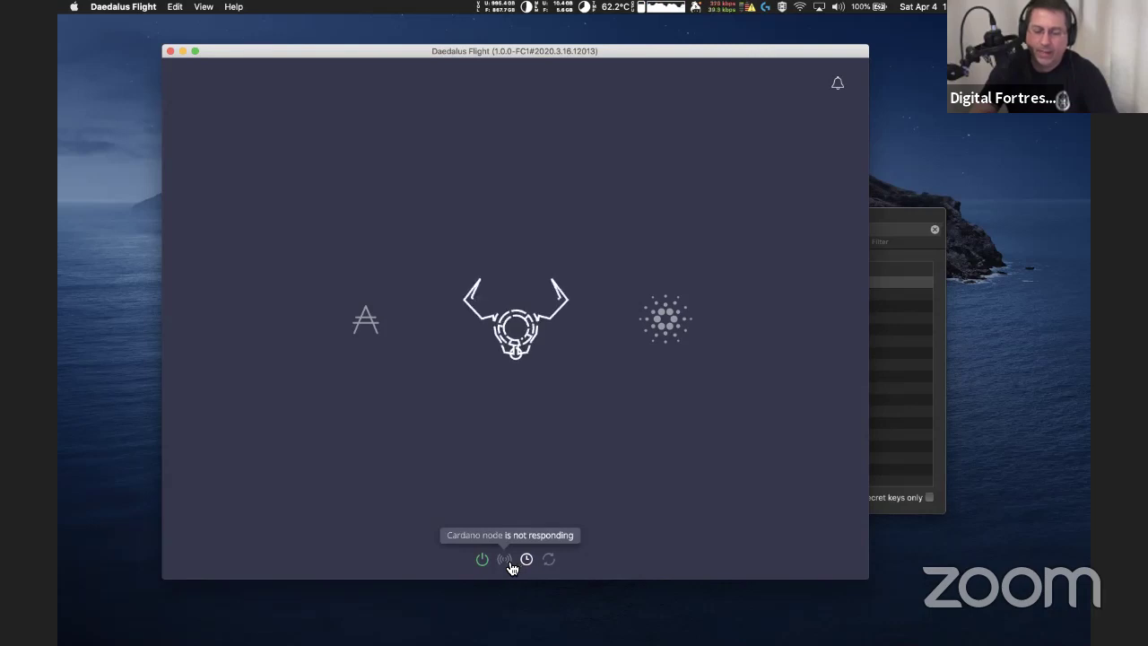
left_click(508, 563)
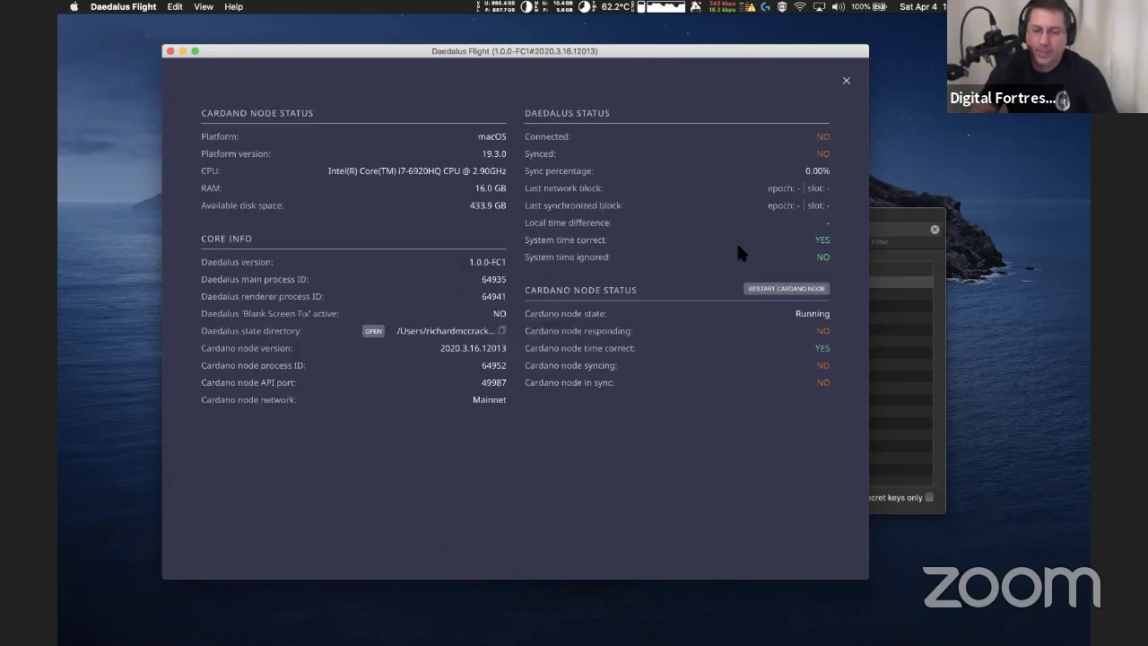
left_click(848, 81)
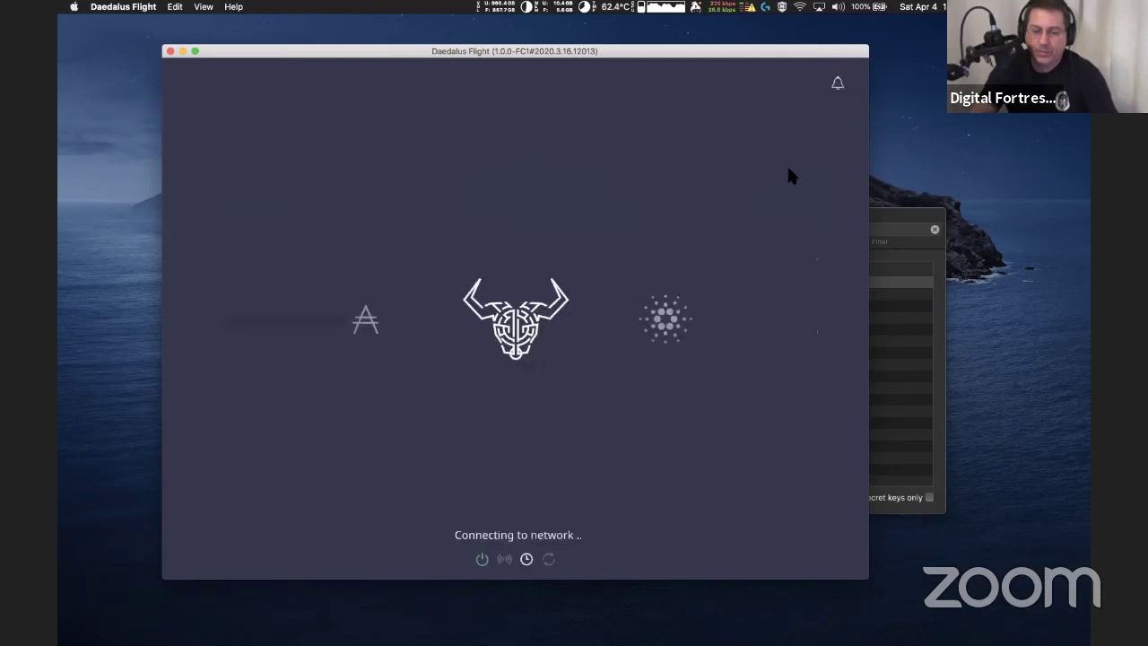
left_click(528, 560)
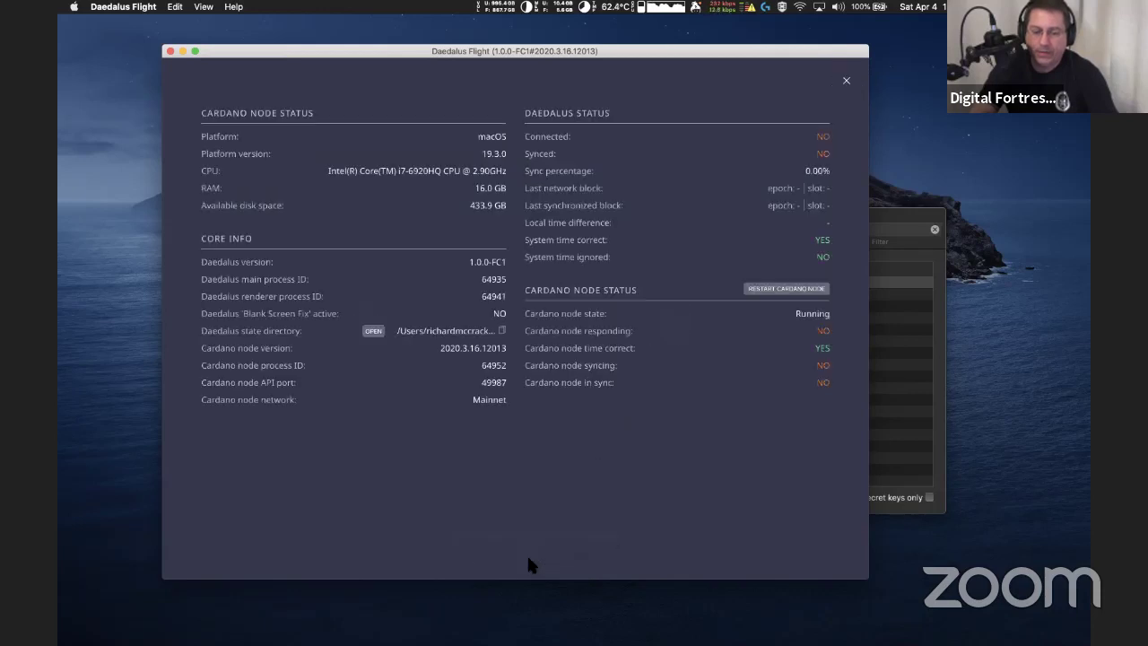
left_click(845, 81)
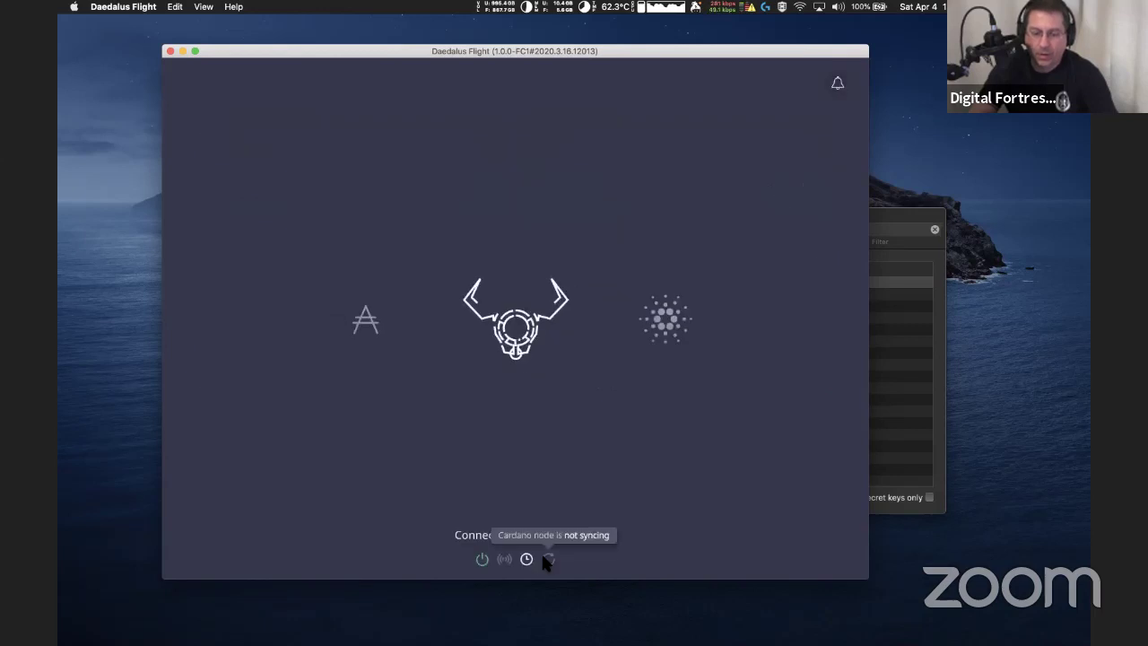
left_click(543, 557)
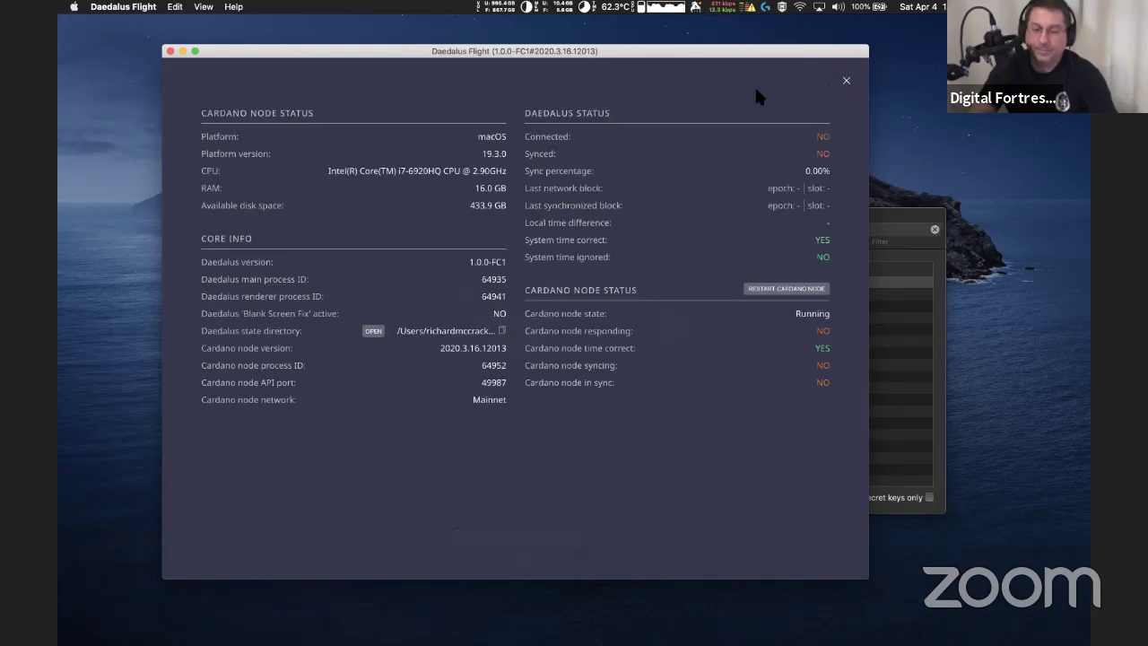
left_click(848, 83)
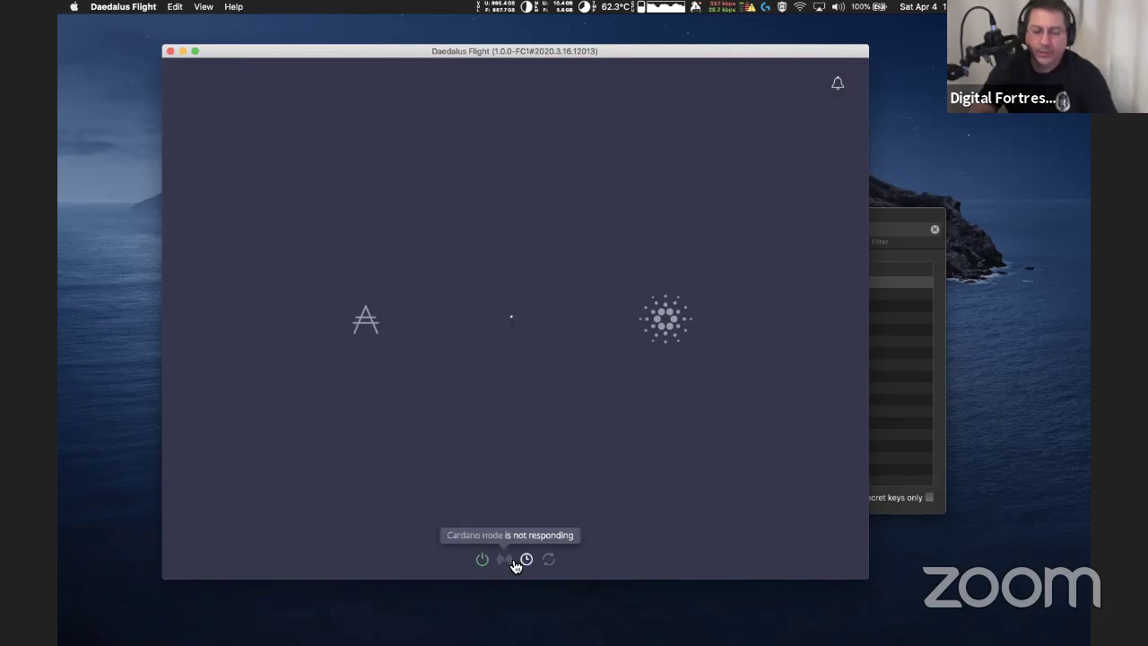
left_click(513, 565)
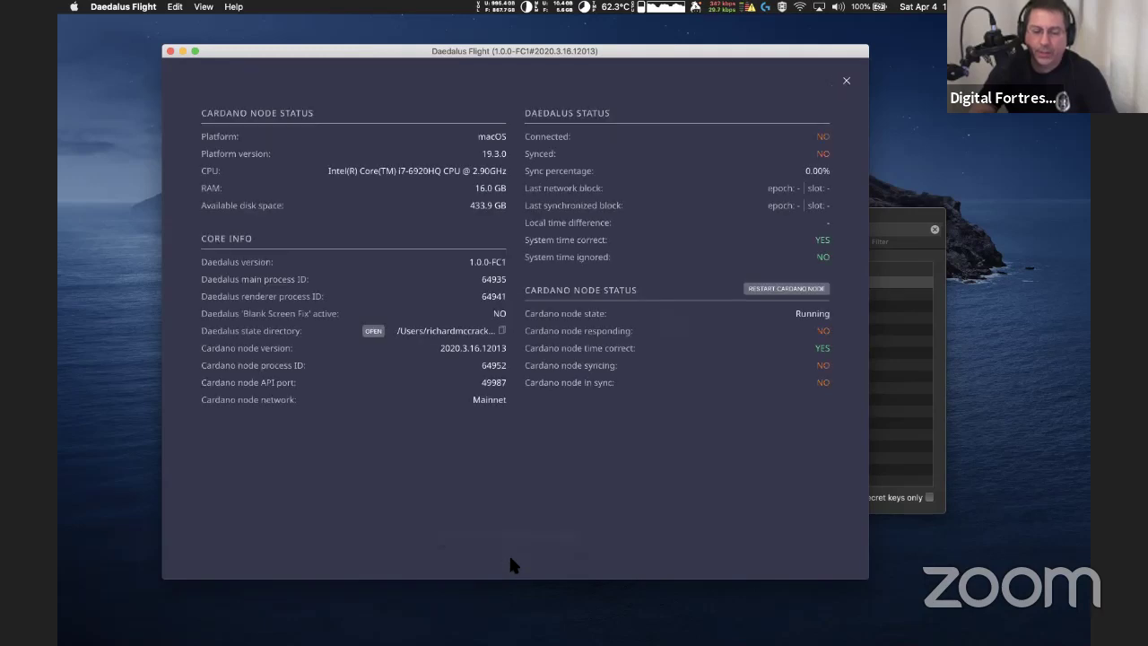
left_click(845, 82)
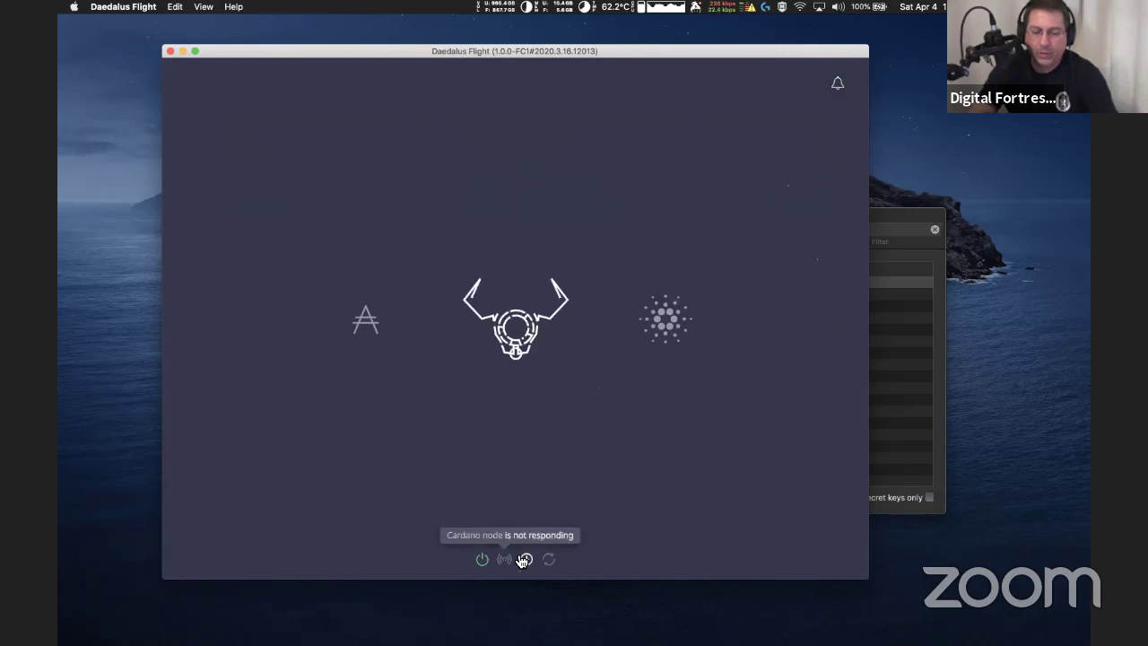
left_click(542, 558)
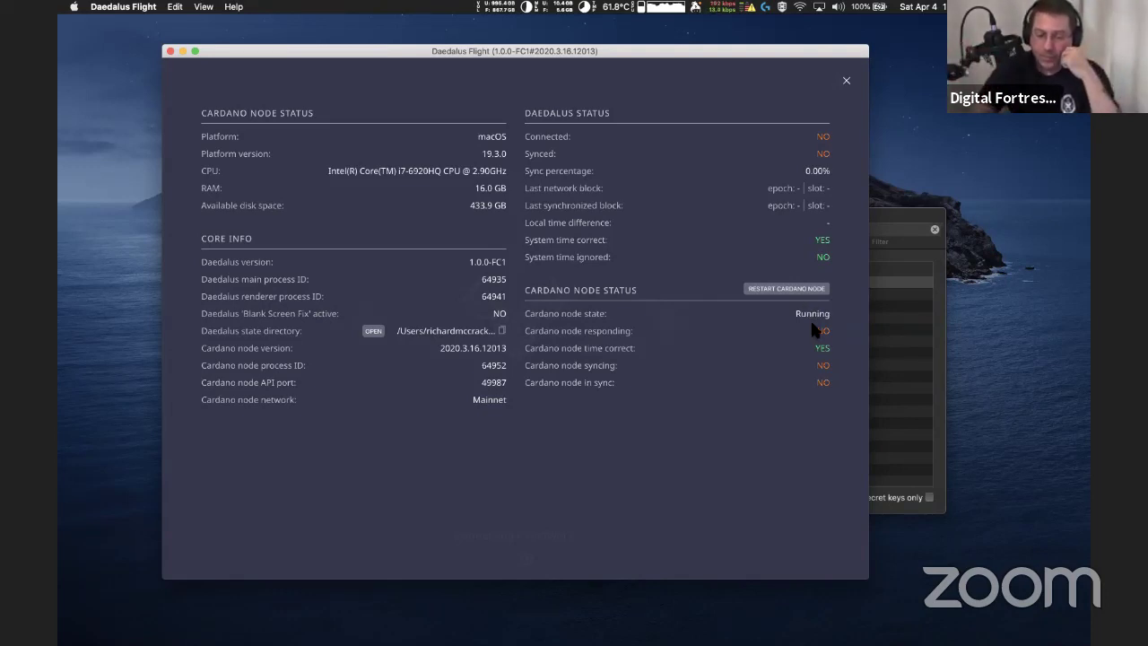
Close the Cardano node diagnostics after reviewing them, returning to the connecting screen
left_click(847, 82)
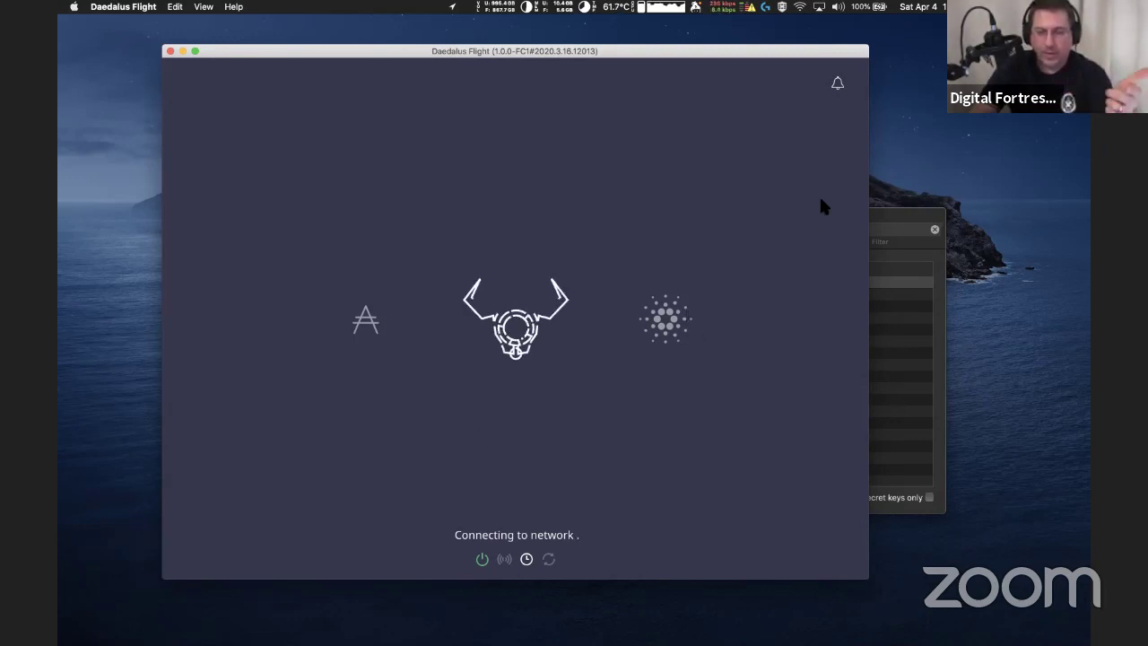
left_click(839, 86)
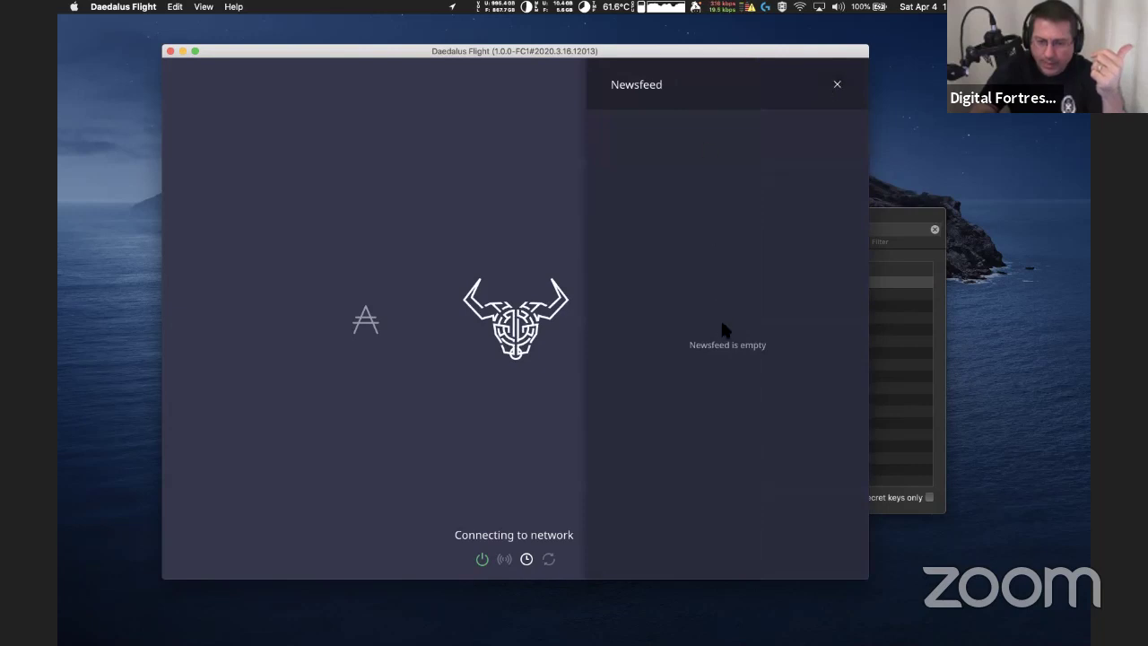
left_click(837, 86)
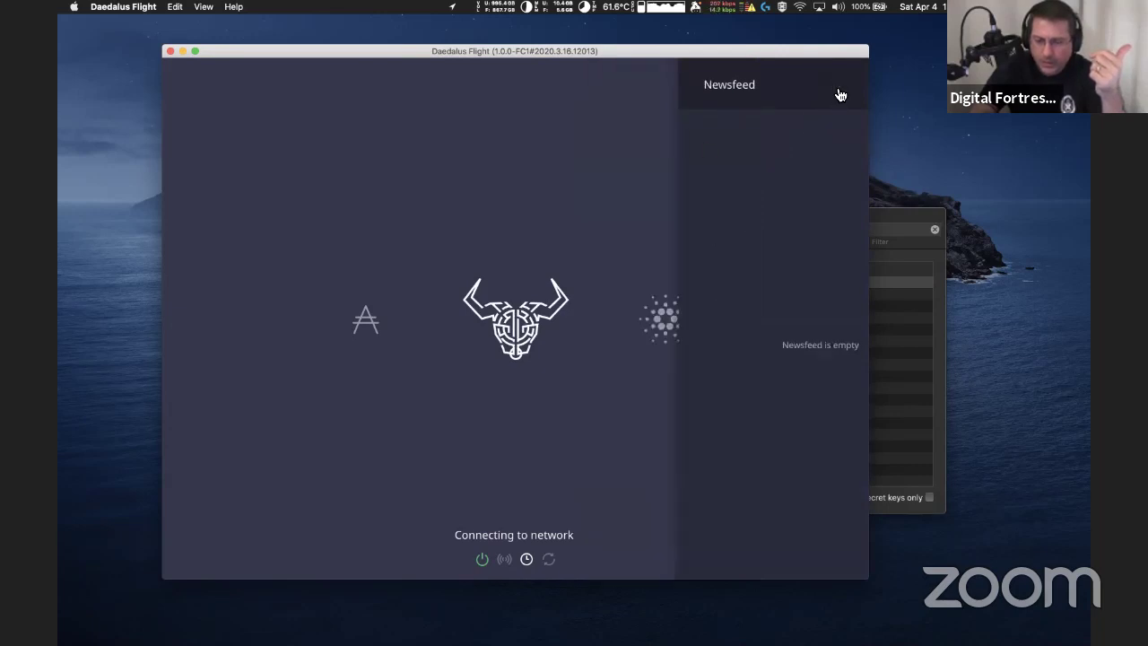
left_click(836, 85)
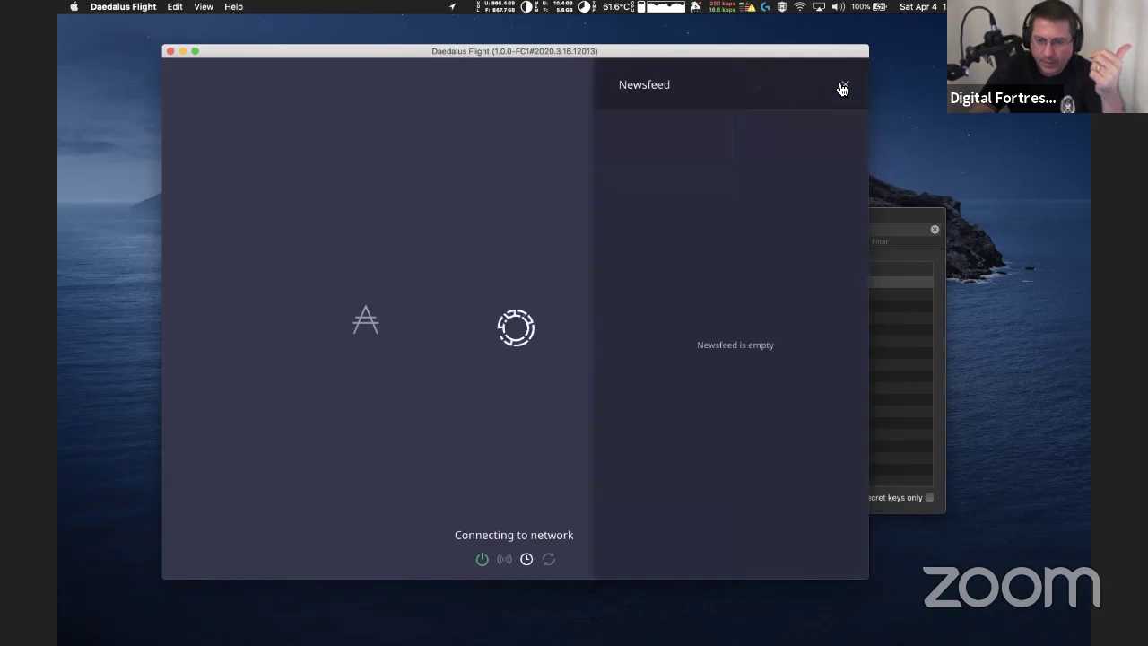
left_click(838, 85)
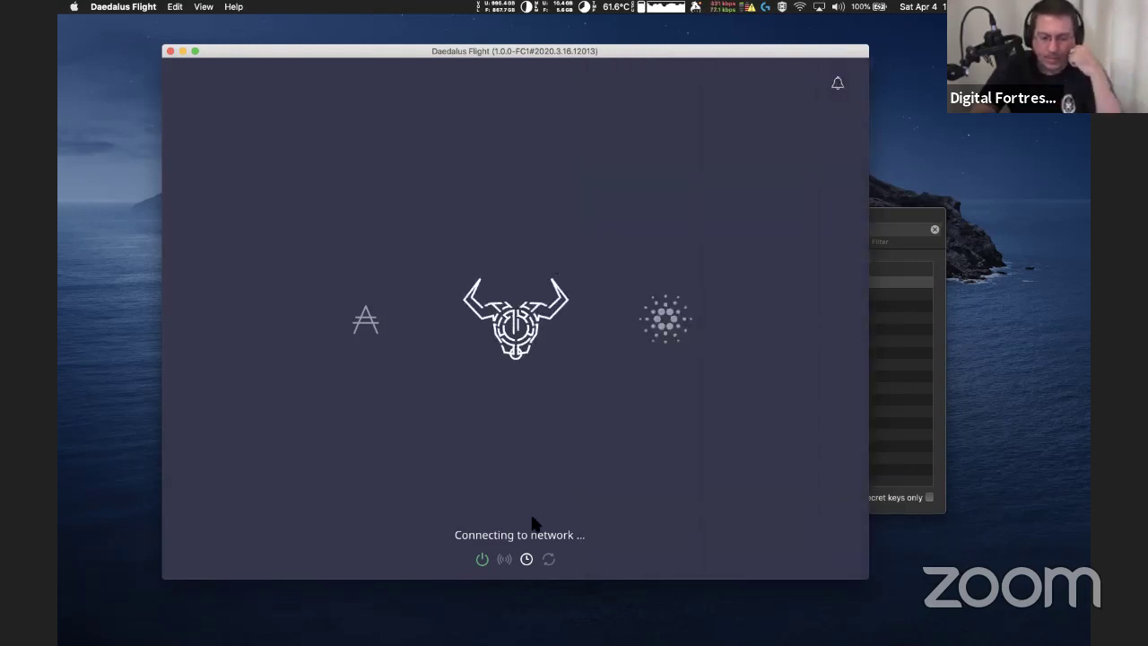
Wait on the loading screen until Daedalus connects and offers Create and Restore wallet options
mouse_move(505, 561)
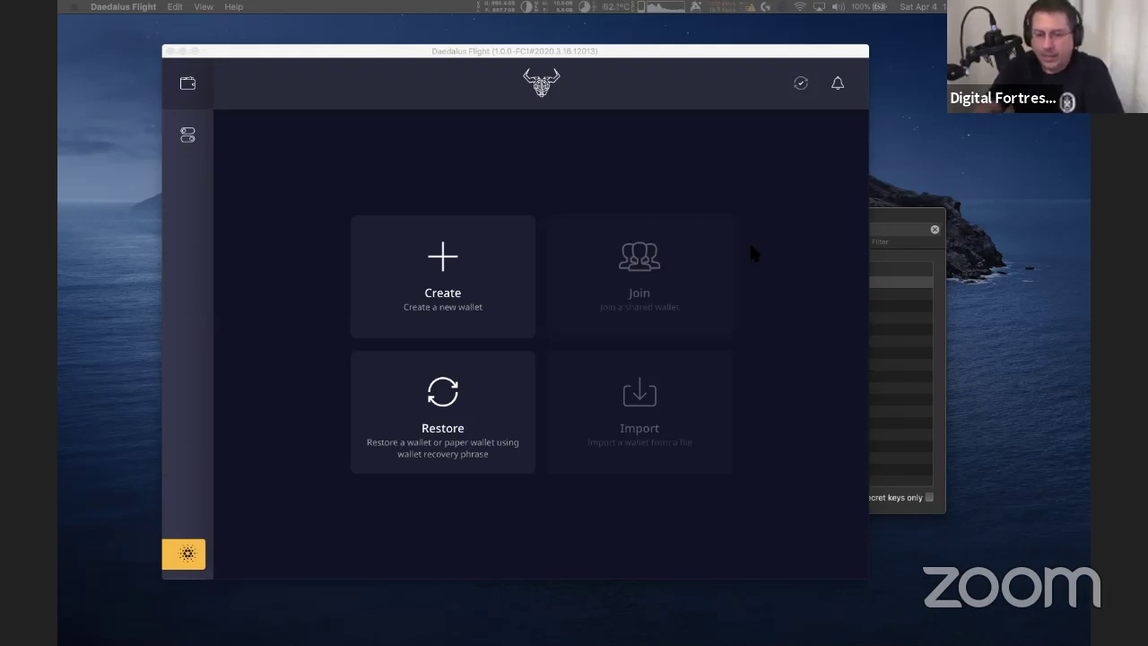
Show Little Snitch's Network Monitor from its menu-bar icon
left_click(744, 13)
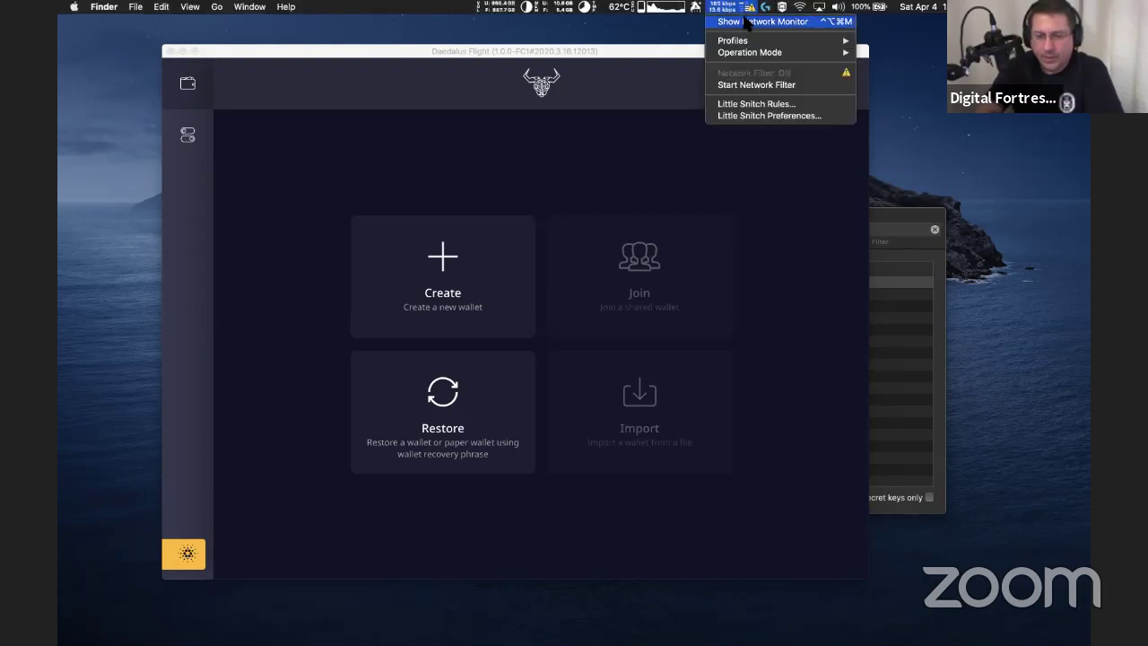
left_click(747, 21)
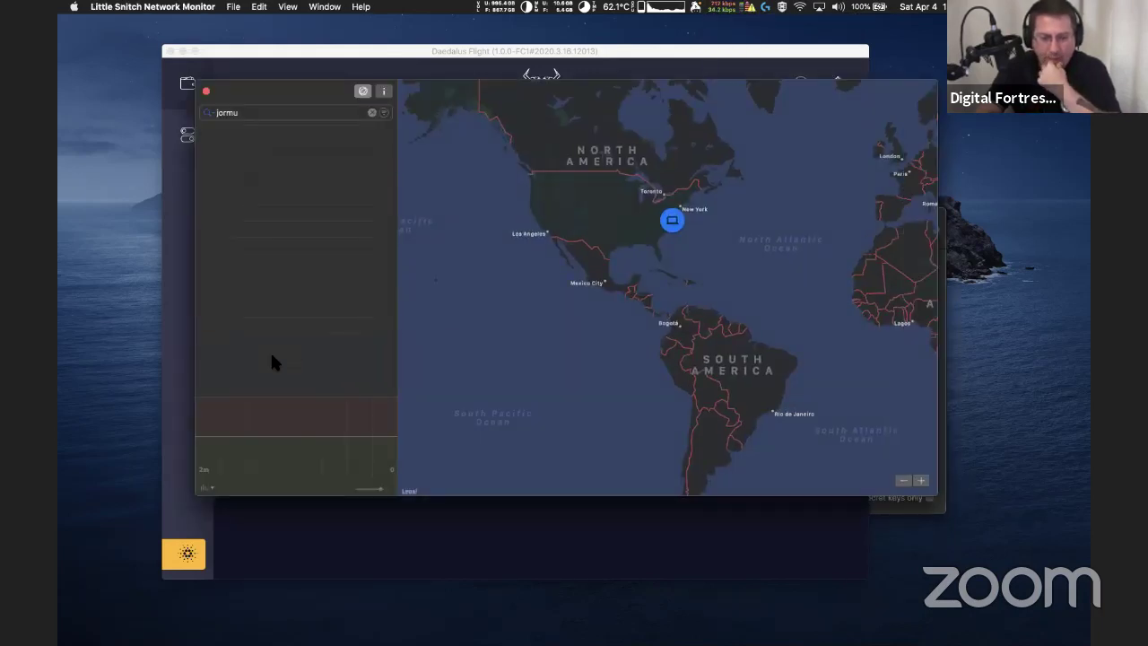
Search the process list for 'cardano' and show the first cardano-node's connections
left_click(267, 113)
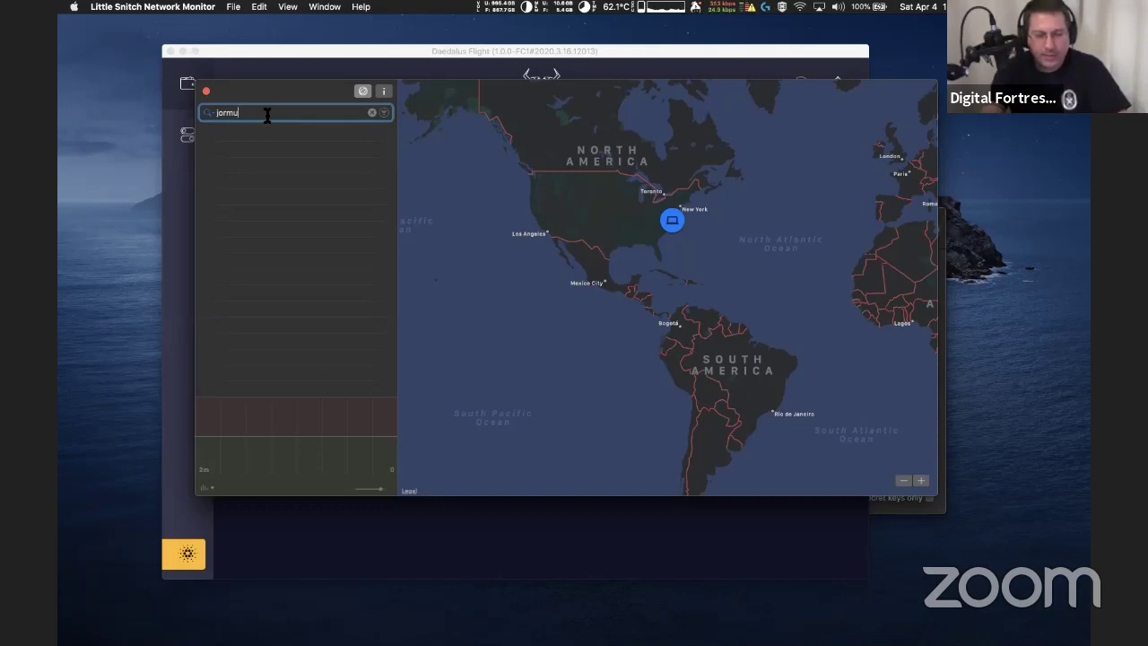
type("n")
key("BackSpace")
key("BackSpace")
key("BackSpace")
key("BackSpace")
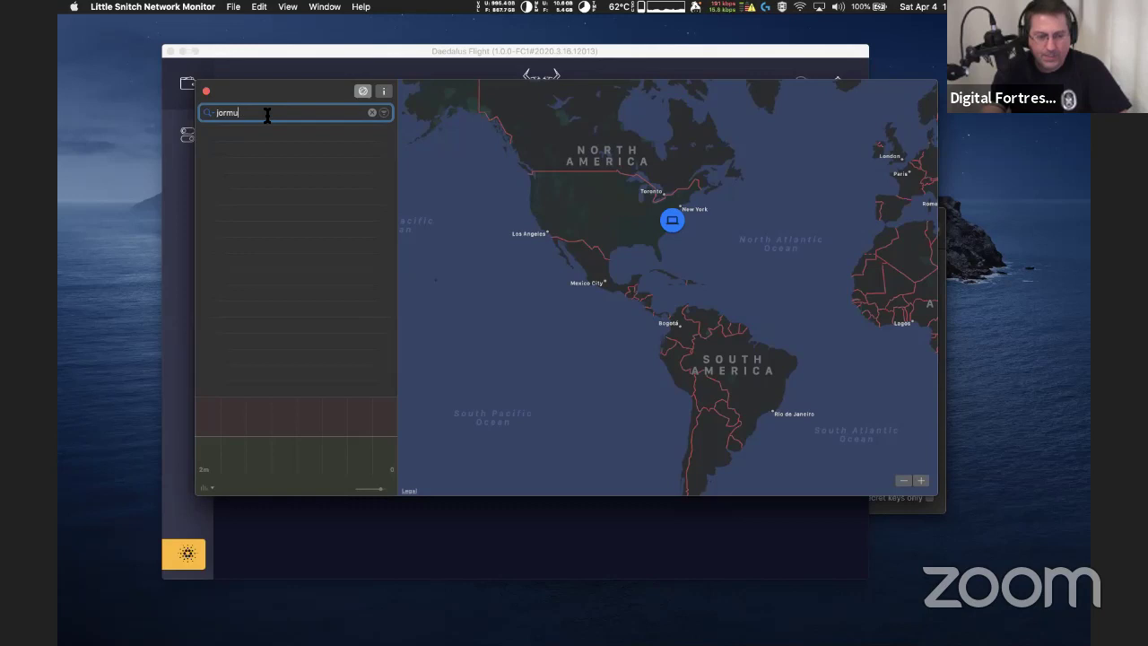
type("cardon")
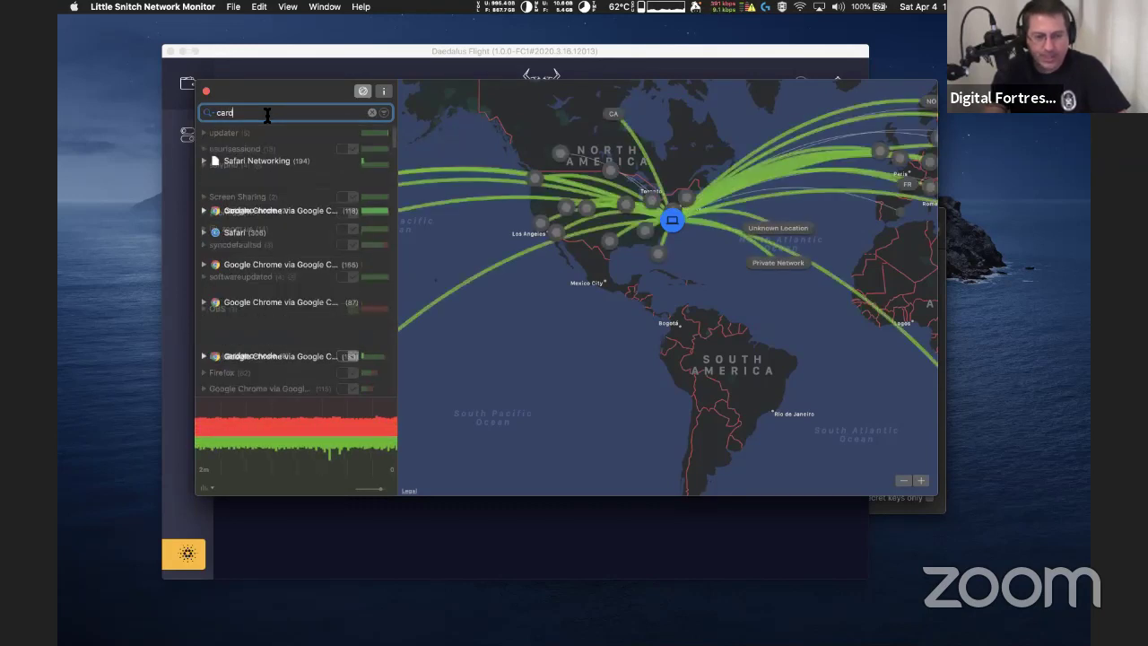
key("BackSpace")
key("BackSpace")
type("ano")
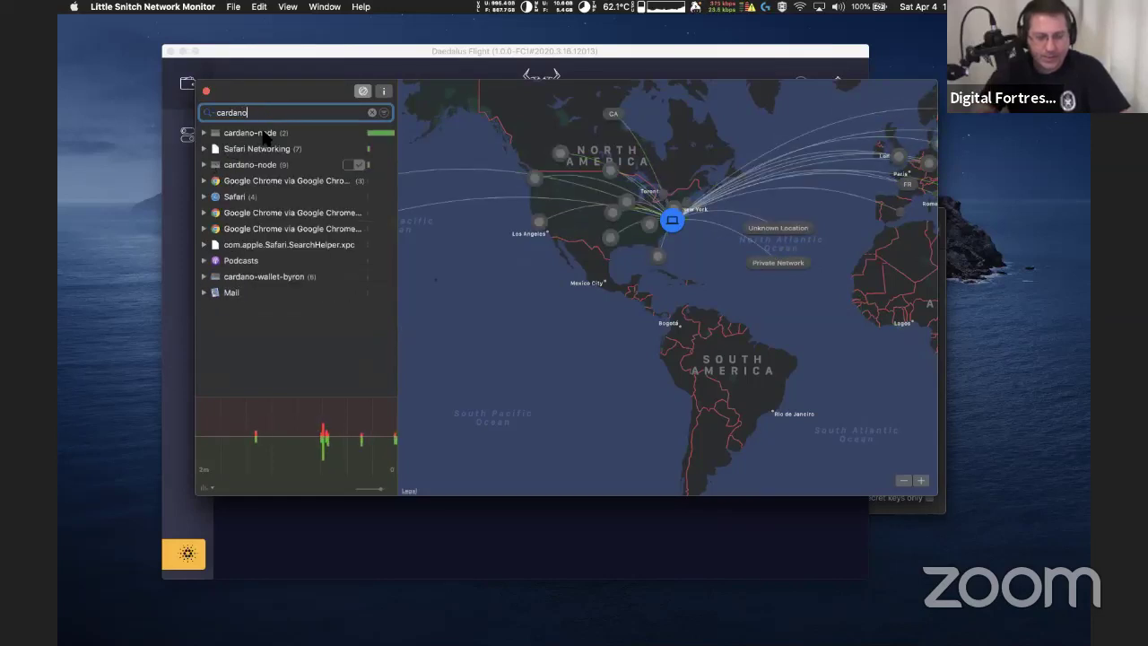
left_click(265, 134)
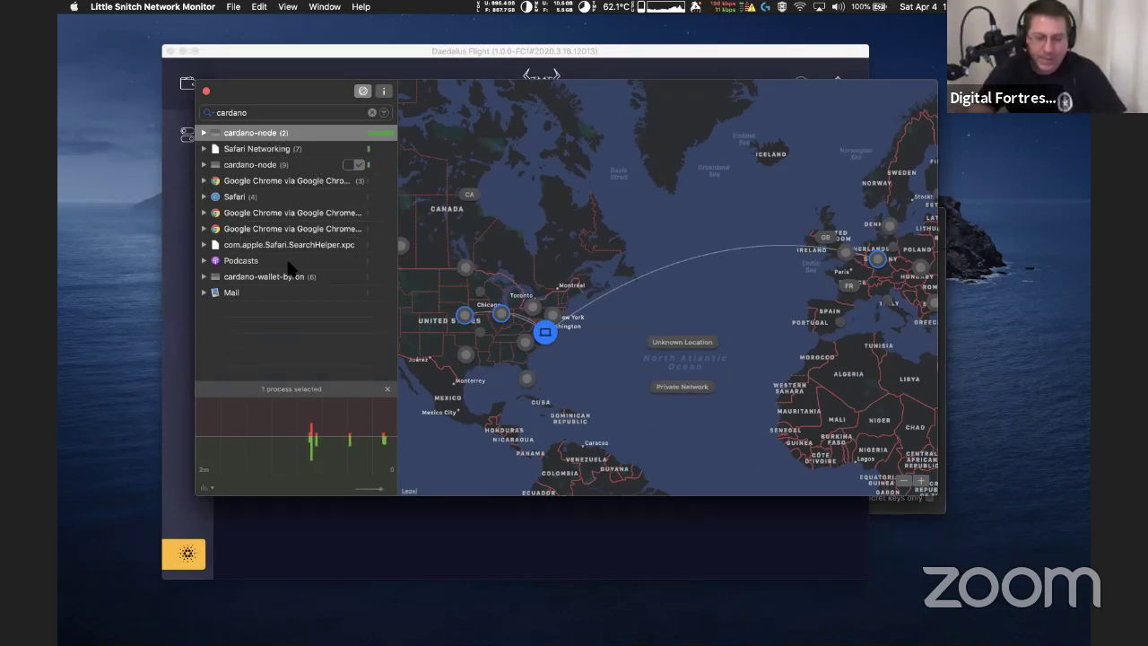
View cardano-node (9)'s connections, switch back to cardano-node (2), and refine the search to 'cardano-'
right_click(314, 164)
right_click(296, 165)
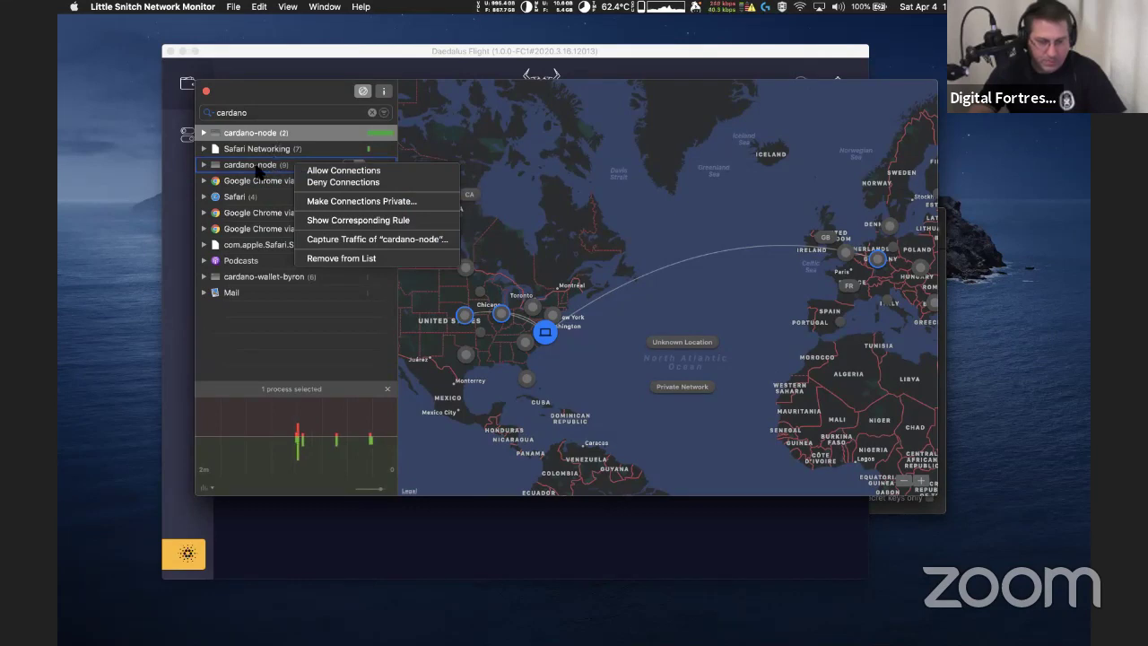
left_click(258, 168)
left_click(258, 171)
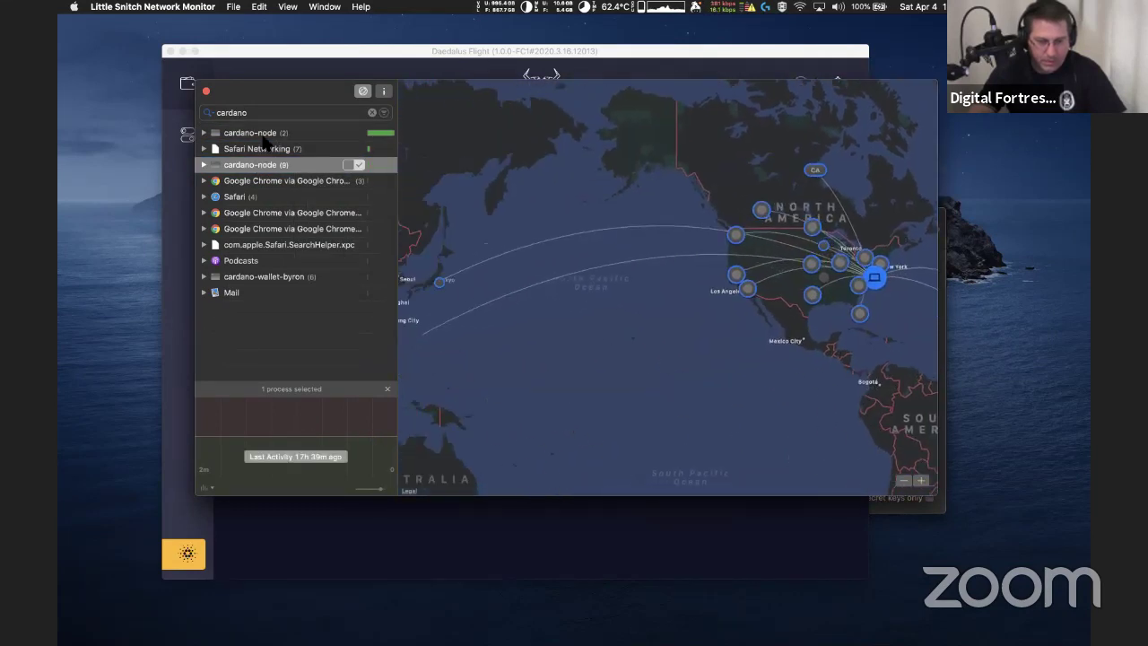
left_click(266, 134)
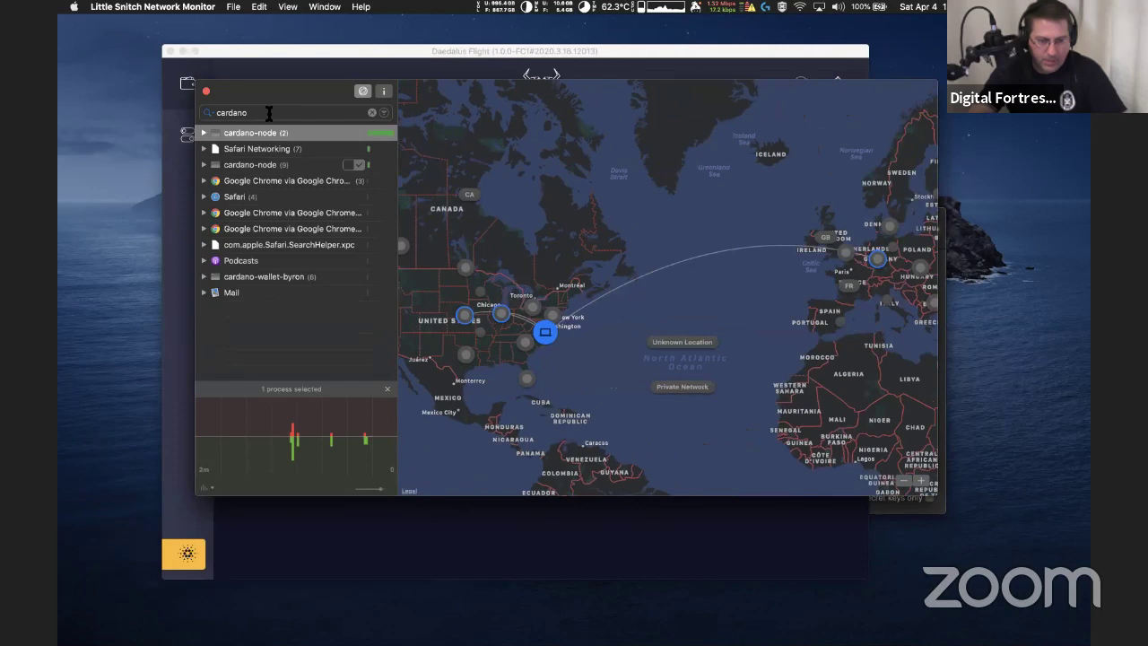
left_click(269, 113)
type("-")
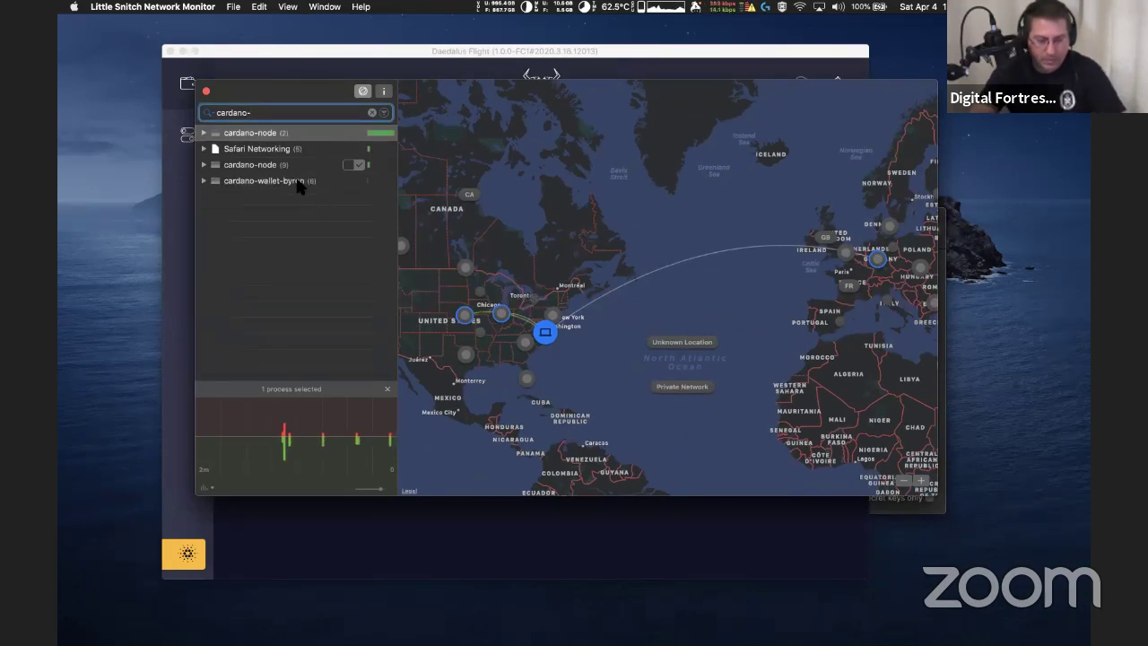
Select all cardano entries, pan the map to Europe, and remove cardano-wallet-byron from the list
left_click(301, 182, "shift")
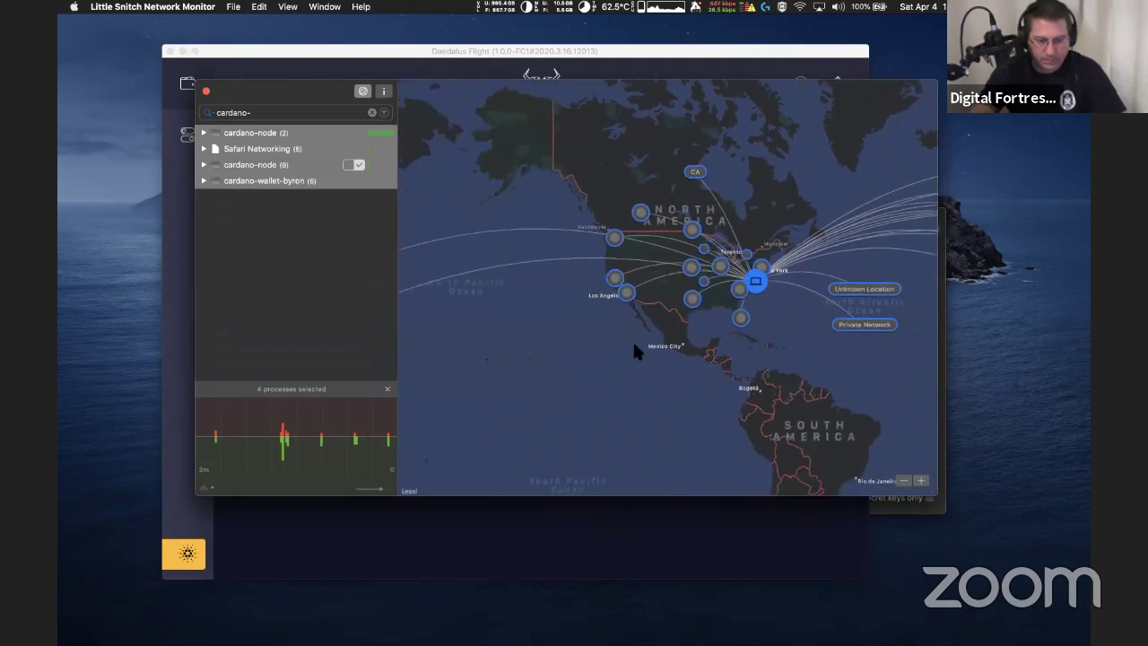
left_click_drag(793, 264, 589, 283)
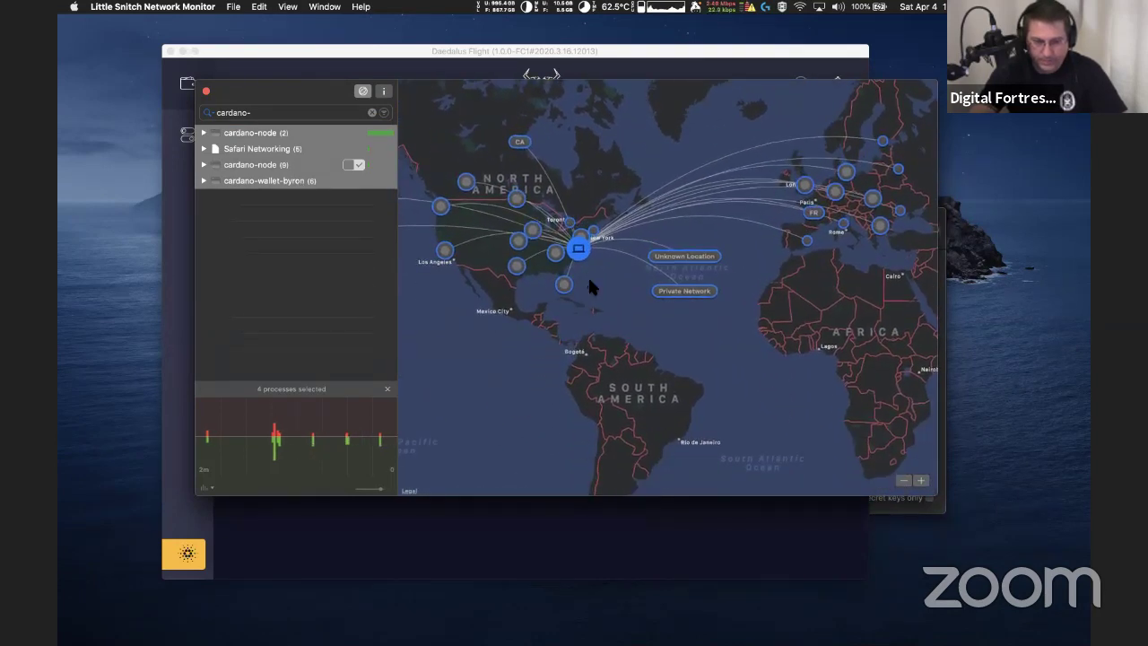
left_click(274, 183)
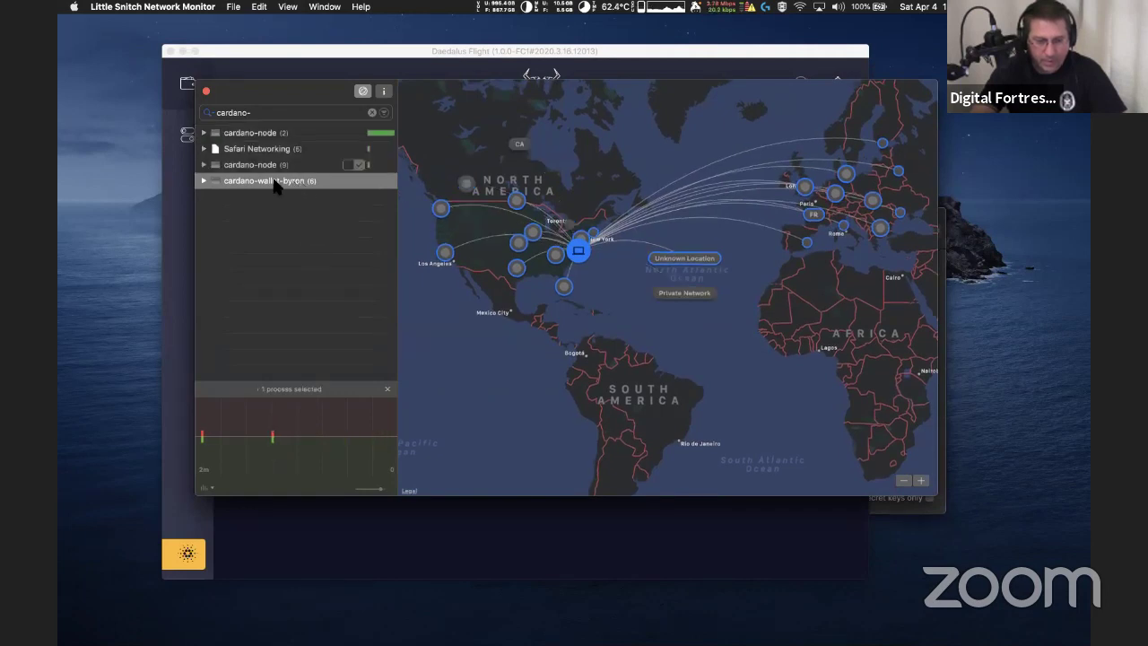
right_click(275, 181)
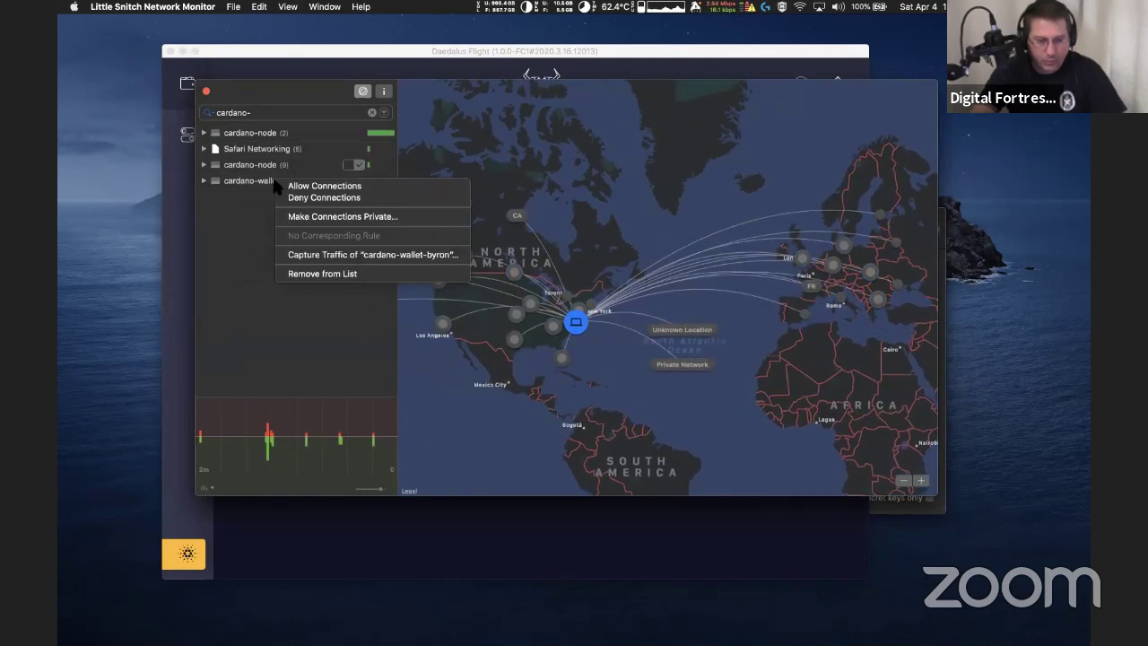
left_click(304, 274)
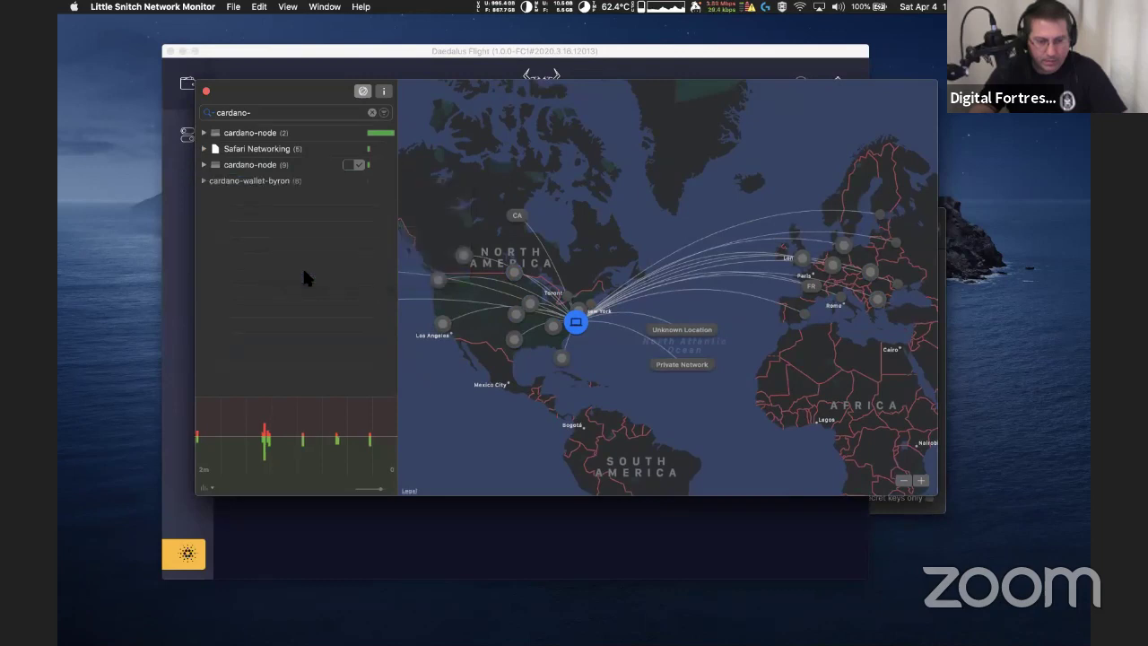
Remove cardano-node (9) and Safari Networking, then show cardano-node (2)'s US–Europe connection arc
left_click(273, 171)
right_click(274, 172)
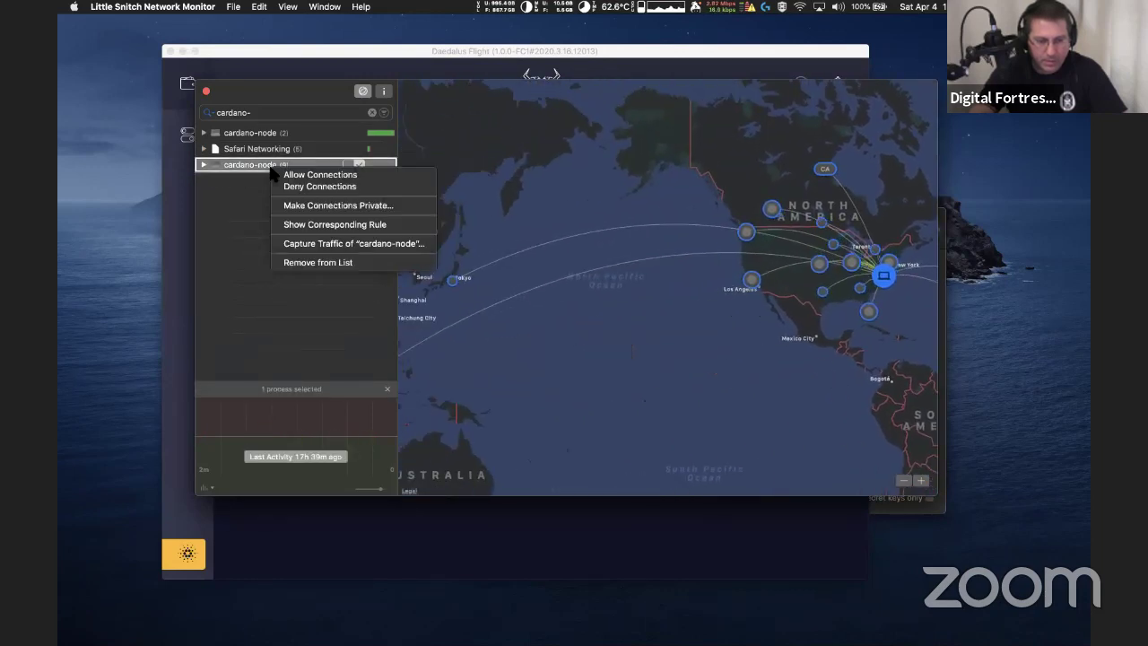
left_click(318, 262)
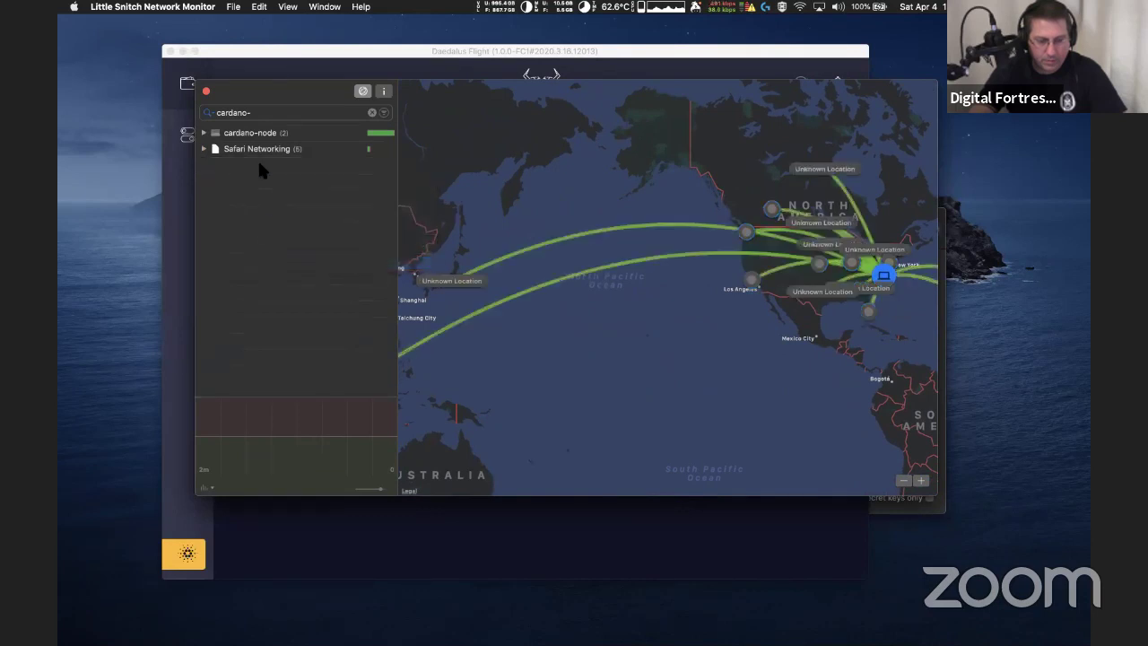
right_click(273, 148)
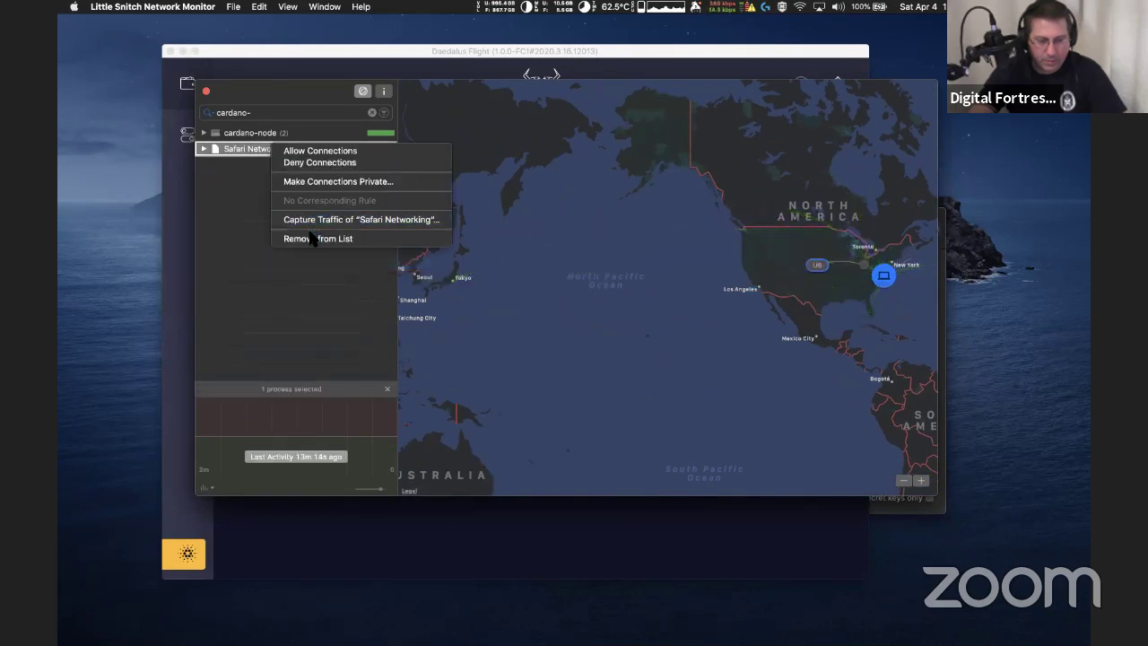
left_click(309, 239)
left_click(284, 136)
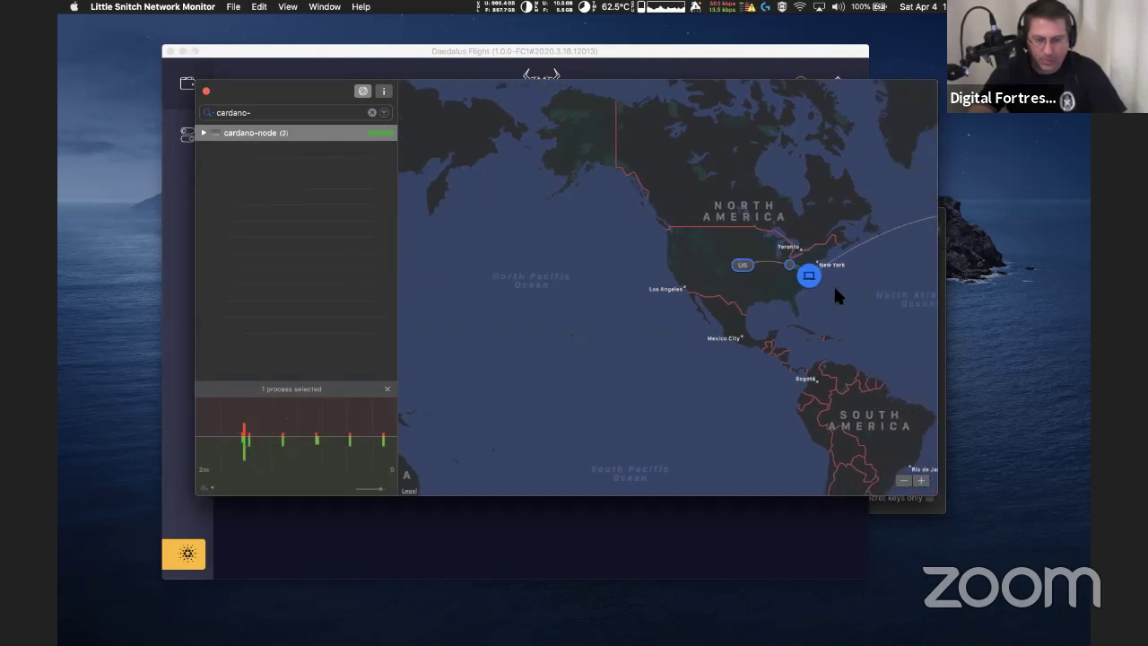
left_click_drag(851, 285, 645, 292)
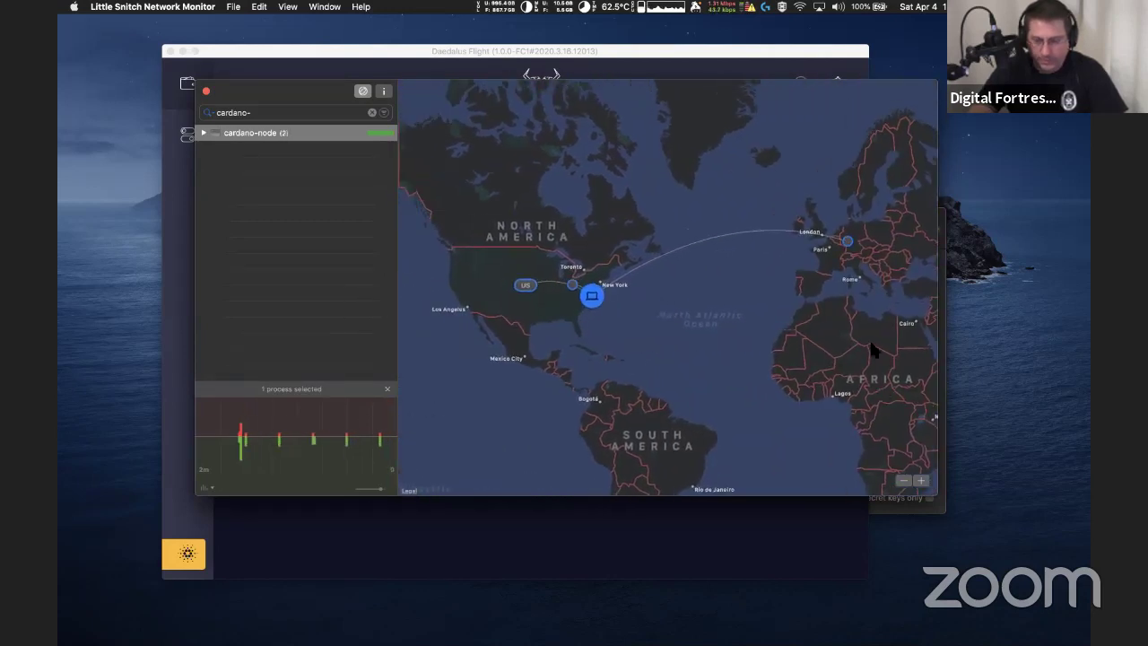
Zoom the map onto the central and eastern US, then close the Network Monitor window
left_click(920, 480)
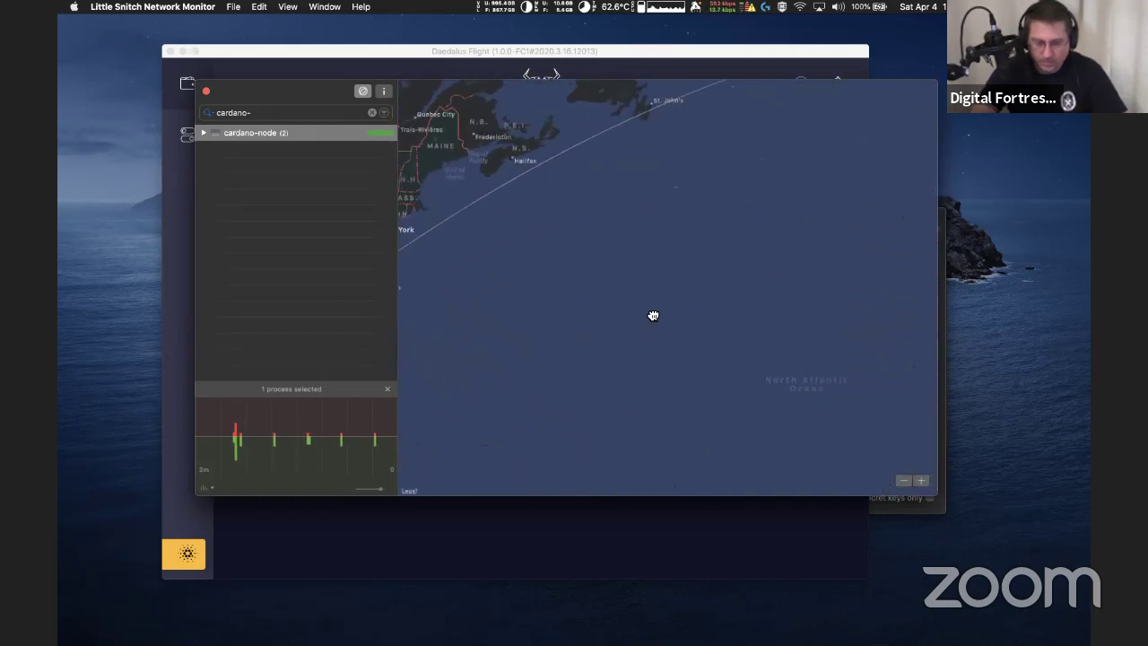
left_click_drag(653, 315, 874, 314)
left_click_drag(689, 343, 832, 316)
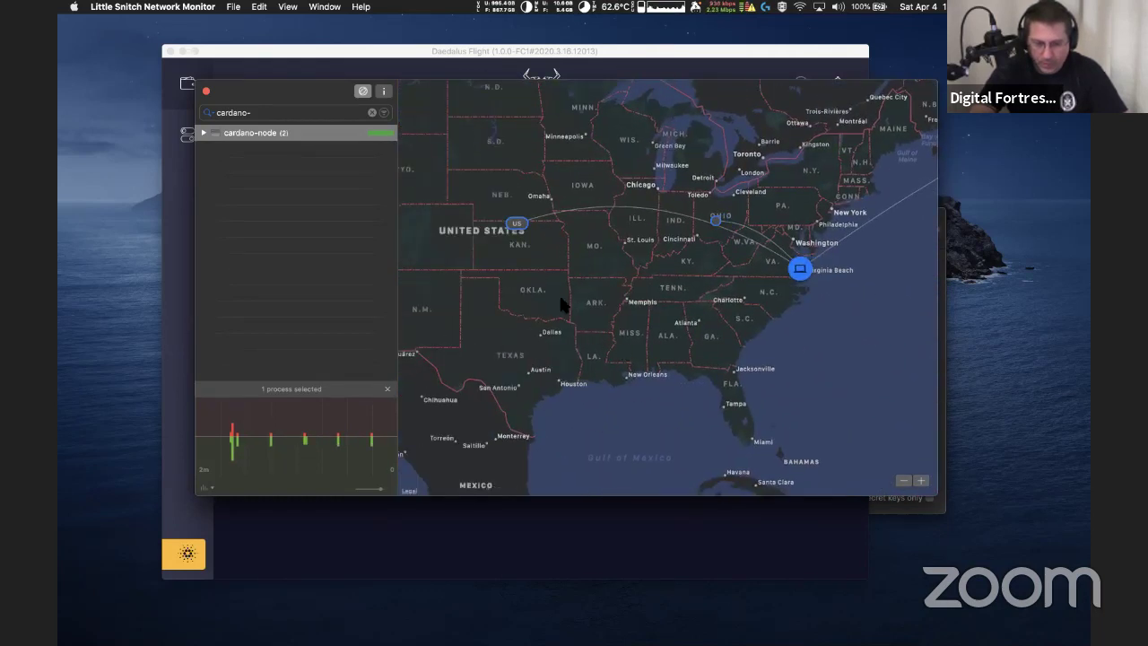
left_click_drag(608, 310, 651, 315)
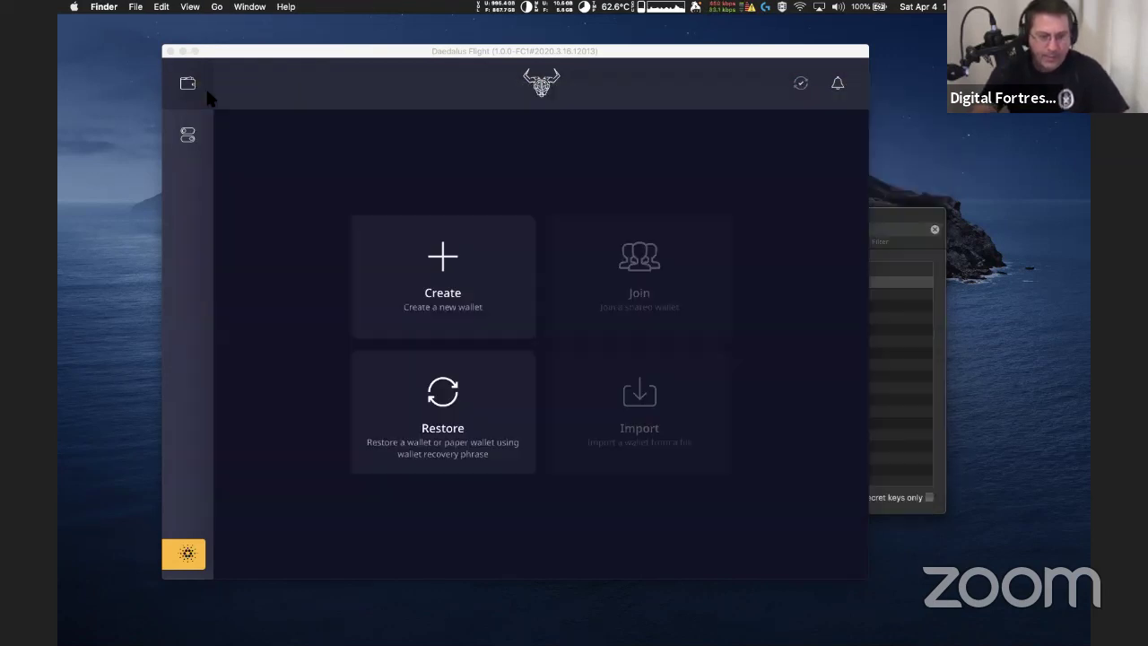
left_click(206, 92)
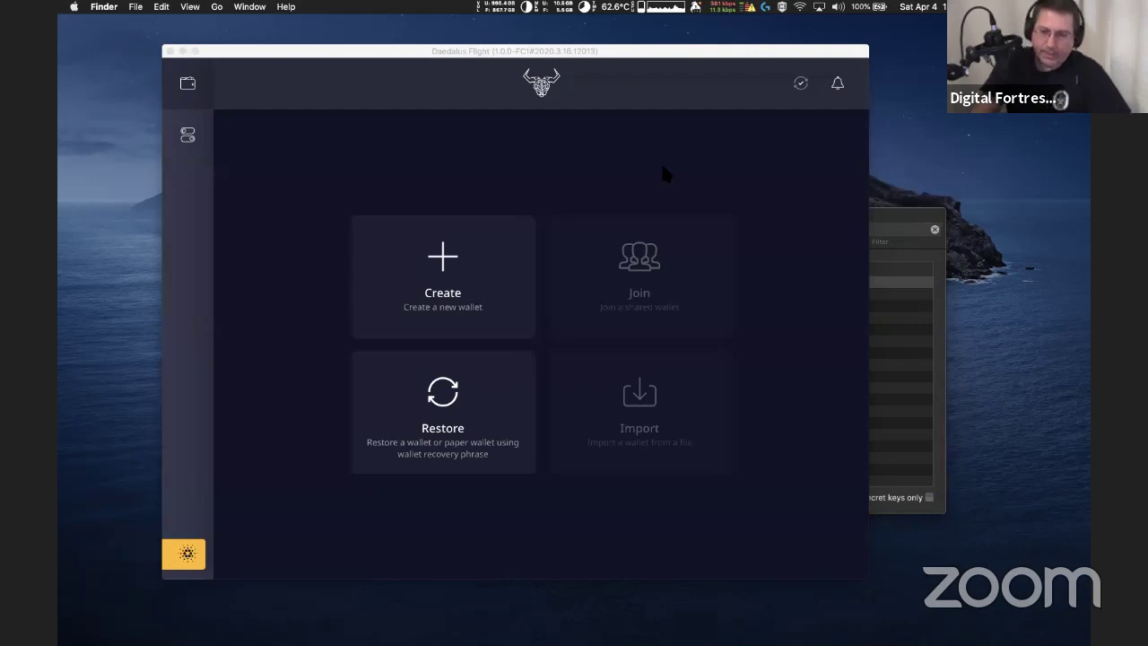
Activate the Daedalus Flight wallet window and shift it slightly to the right
left_click(815, 51)
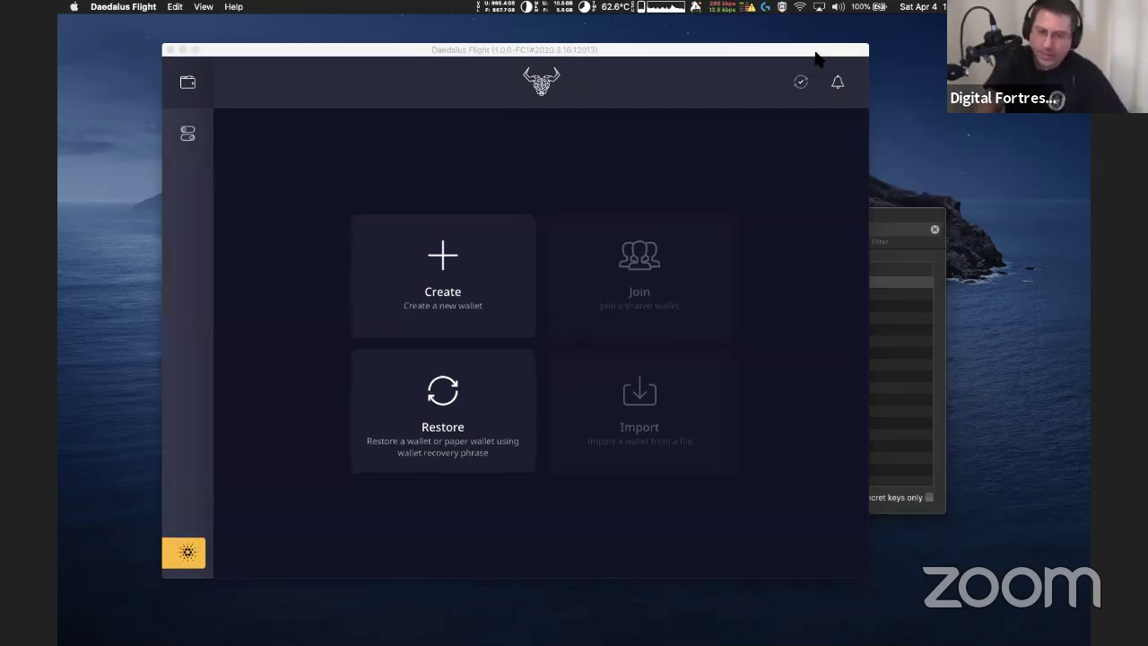
left_click_drag(811, 63, 809, 63)
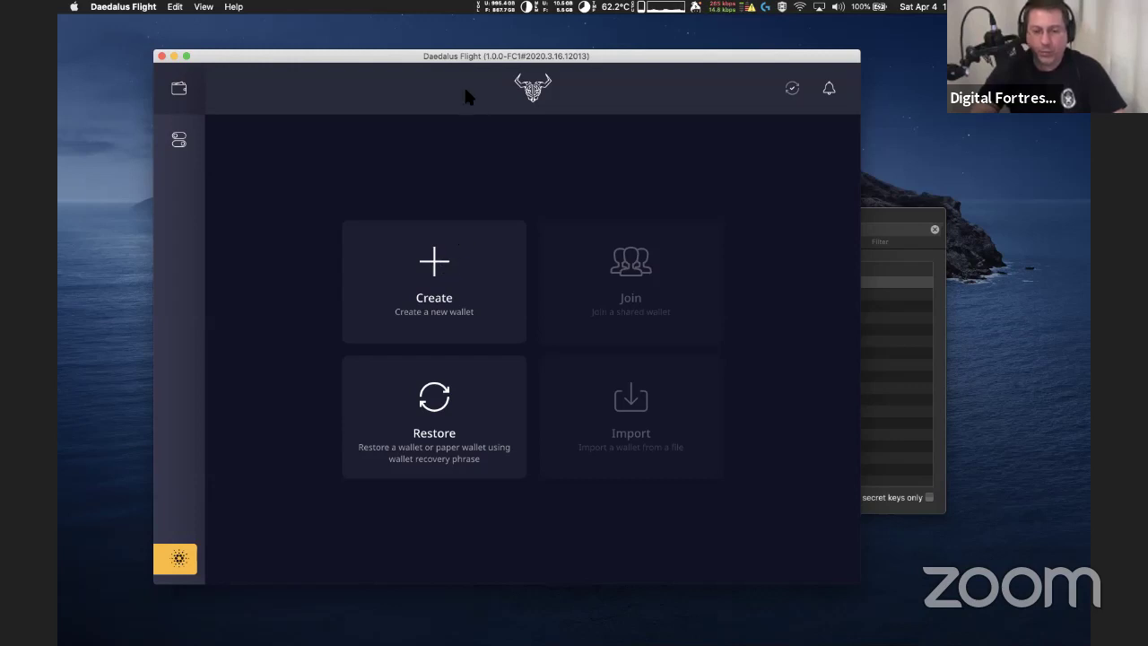
left_click_drag(429, 58, 456, 63)
mouse_move(826, 95)
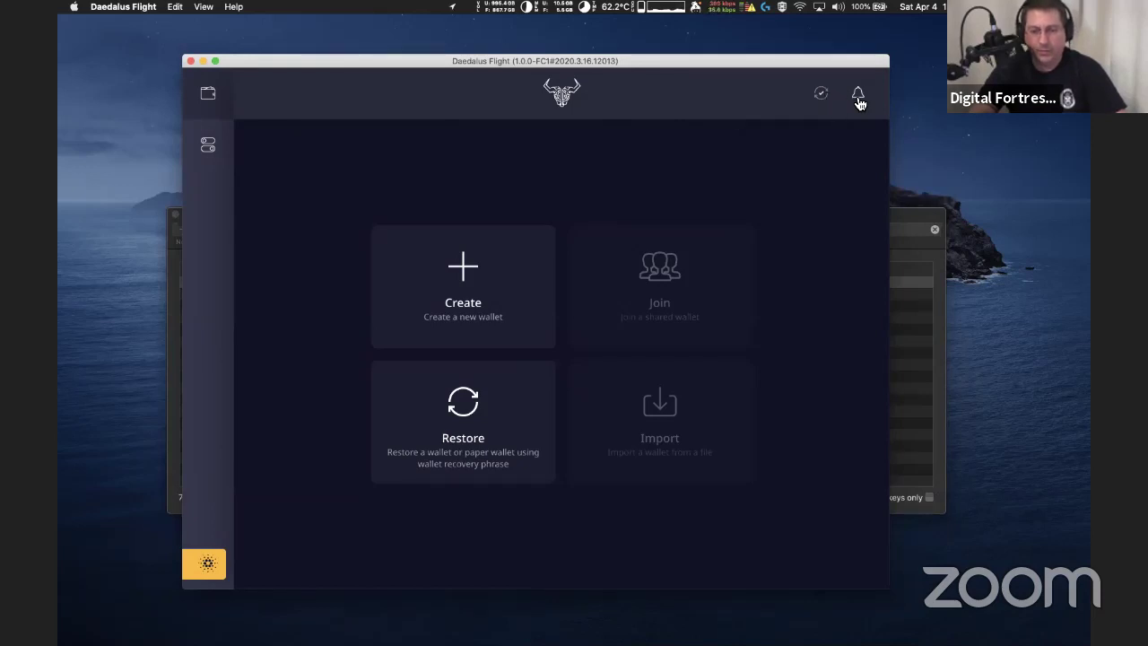
left_click(859, 95)
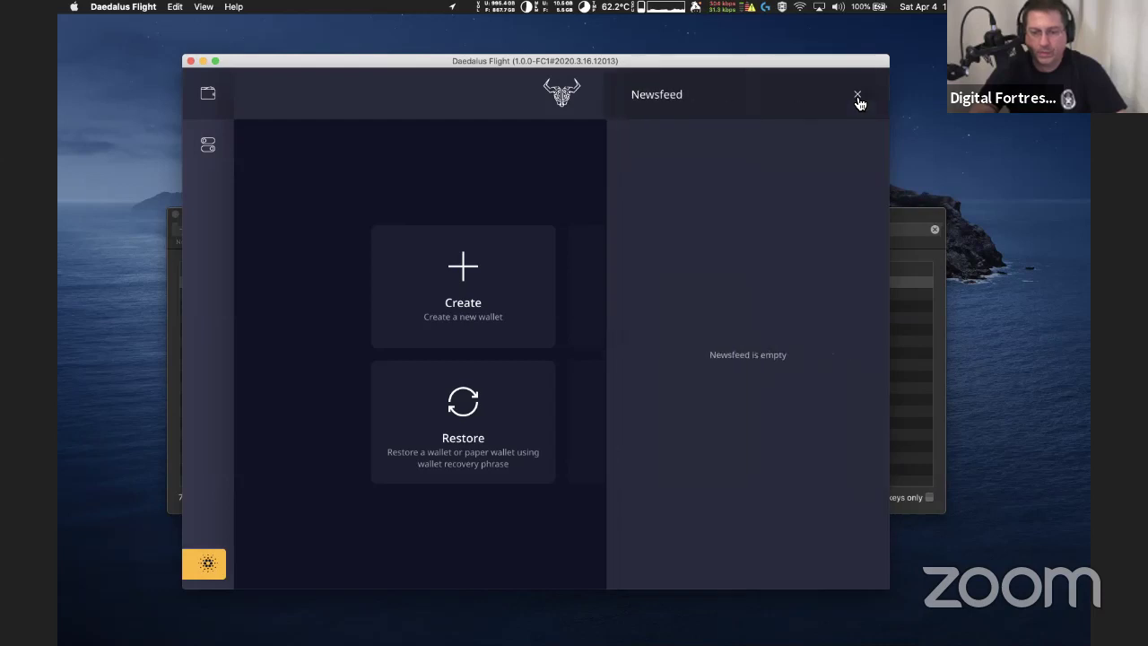
left_click(858, 96)
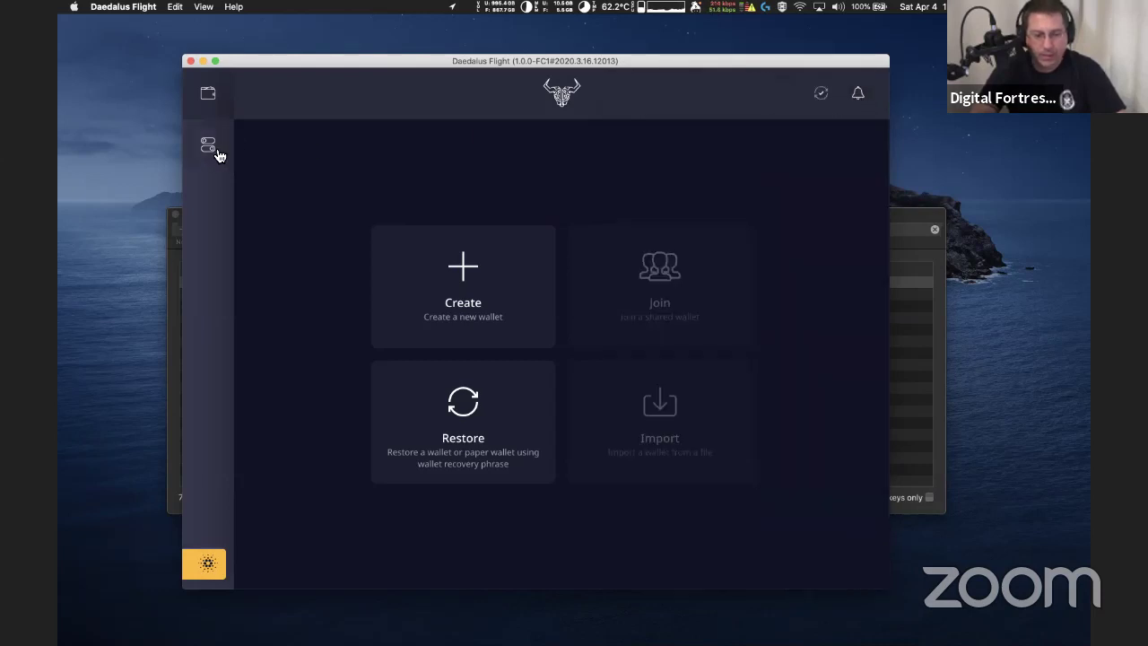
left_click(205, 567)
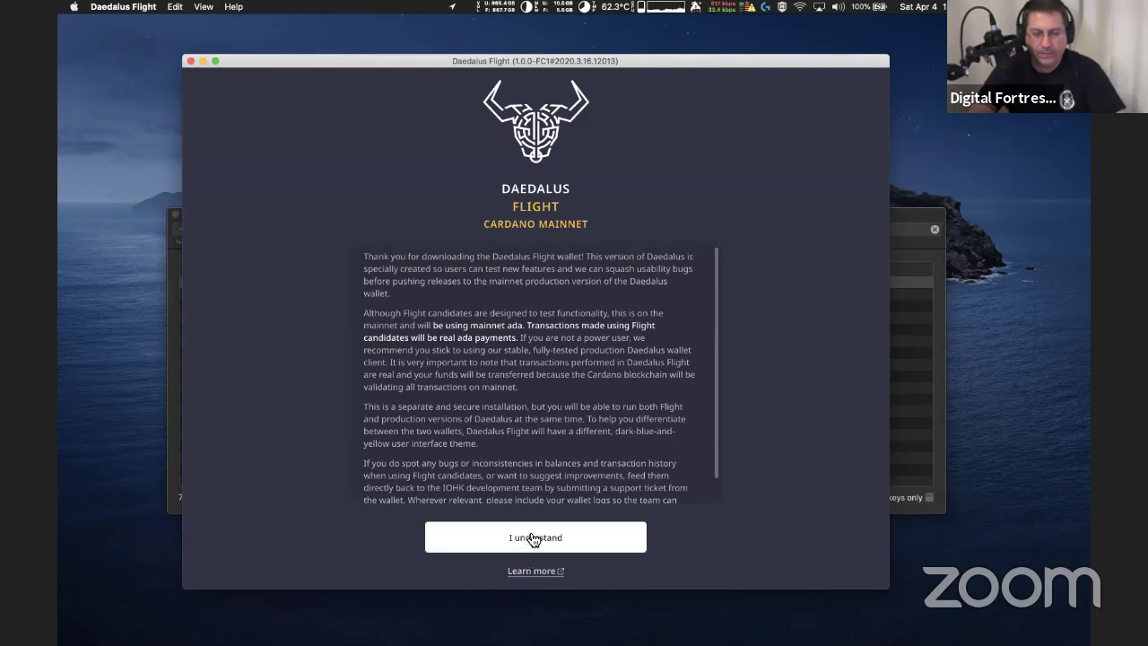
left_click(529, 538)
left_click(212, 561)
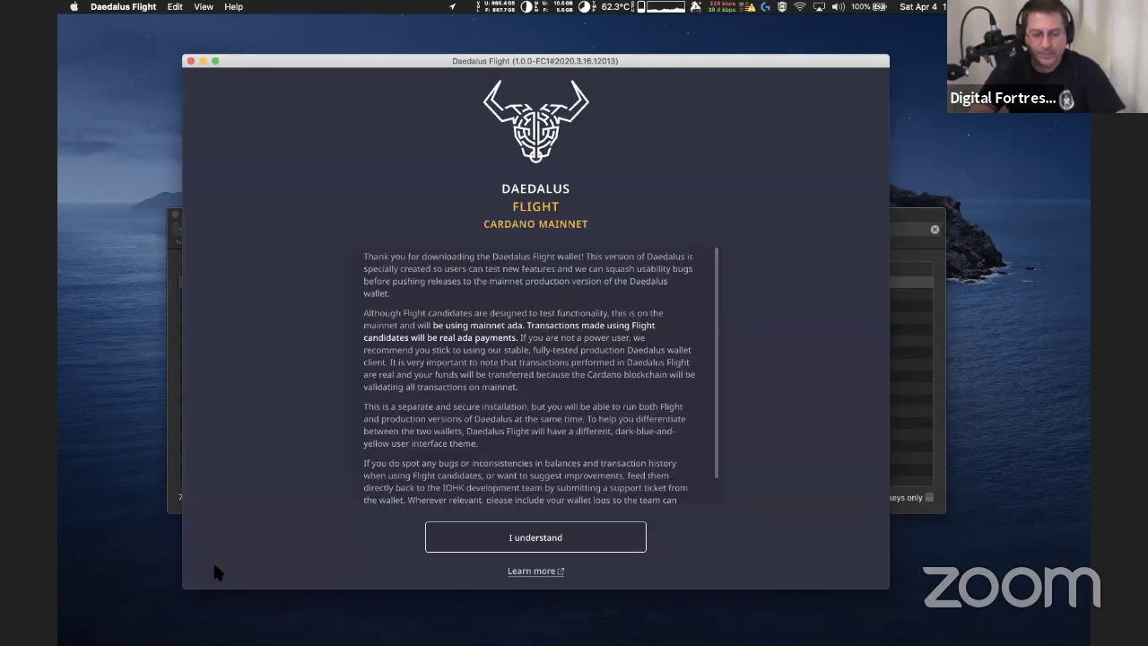
scroll(588, 340, "down", 2)
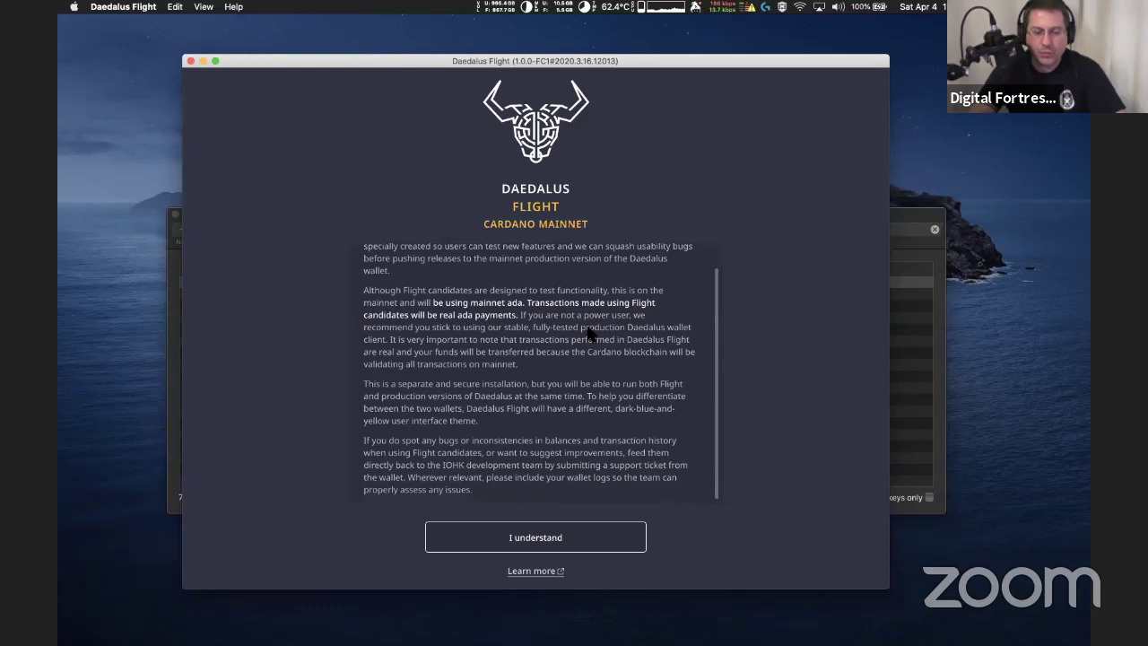
left_click(541, 538)
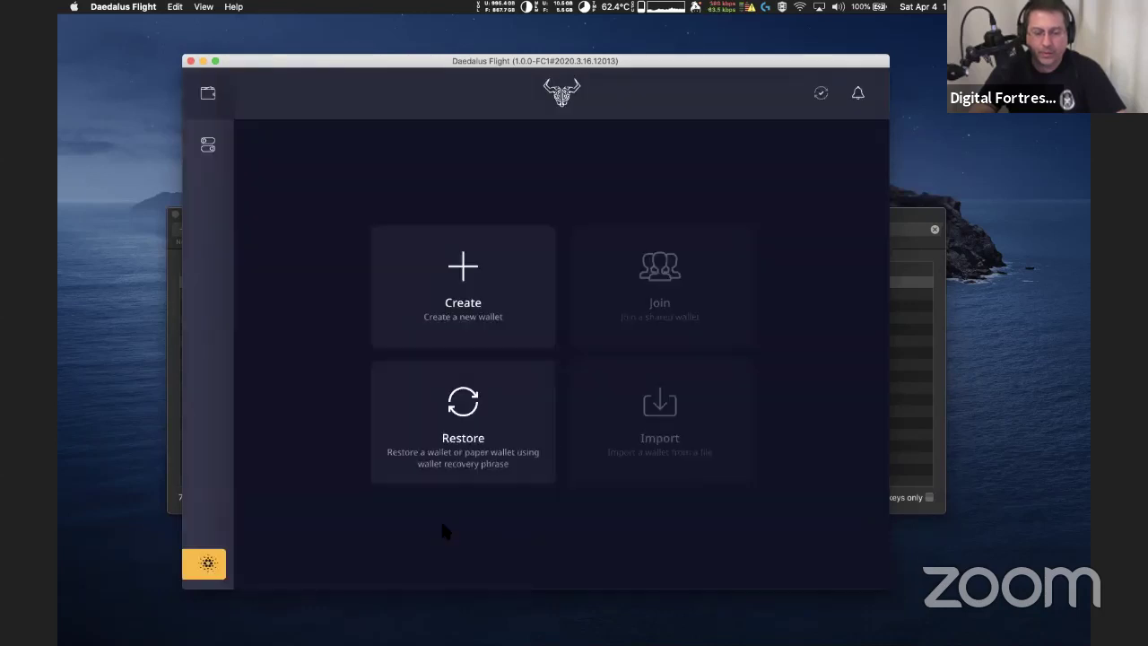
Open General settings and check the Number, Date and Time format lists without changing any
left_click(207, 143)
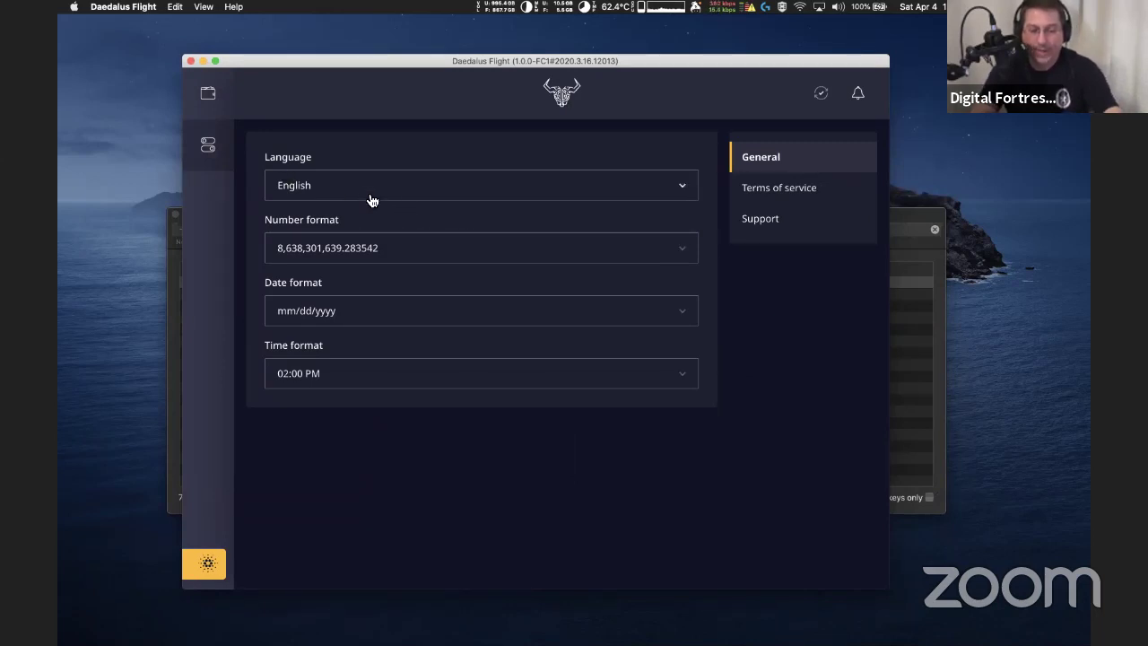
left_click(392, 259)
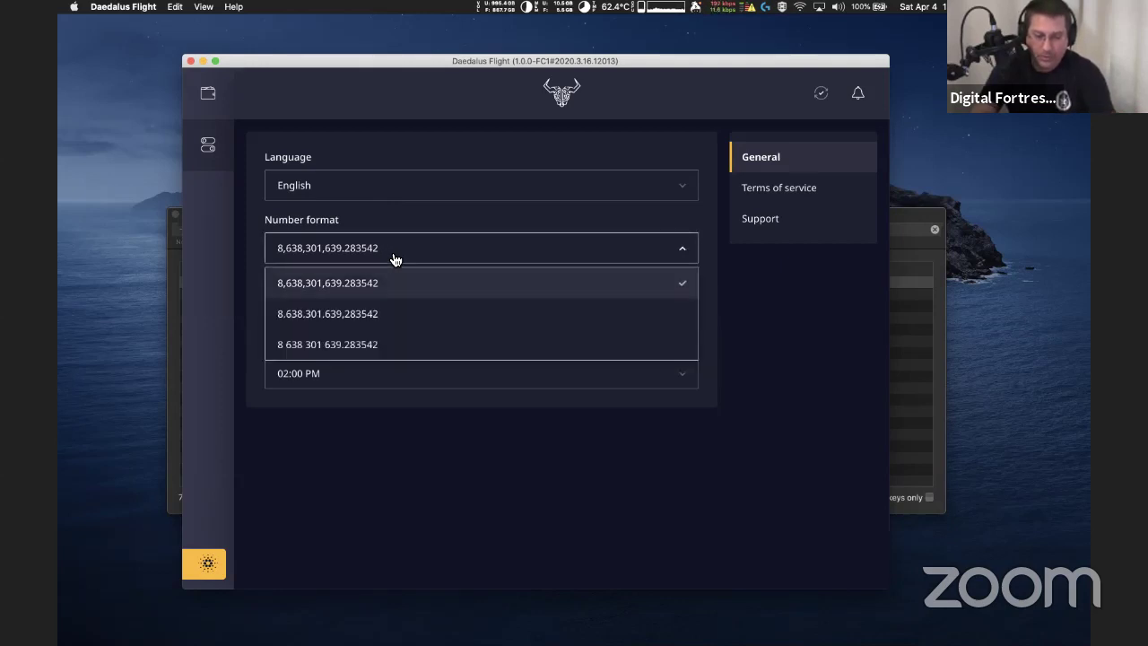
left_click(393, 260)
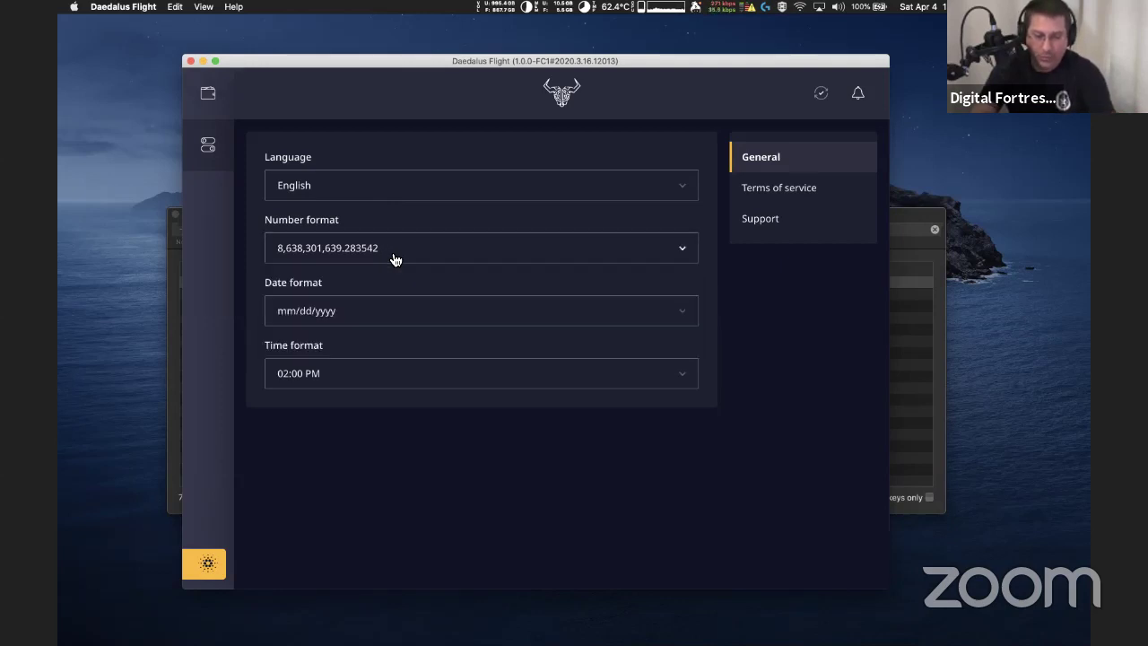
left_click(440, 317)
left_click(442, 321)
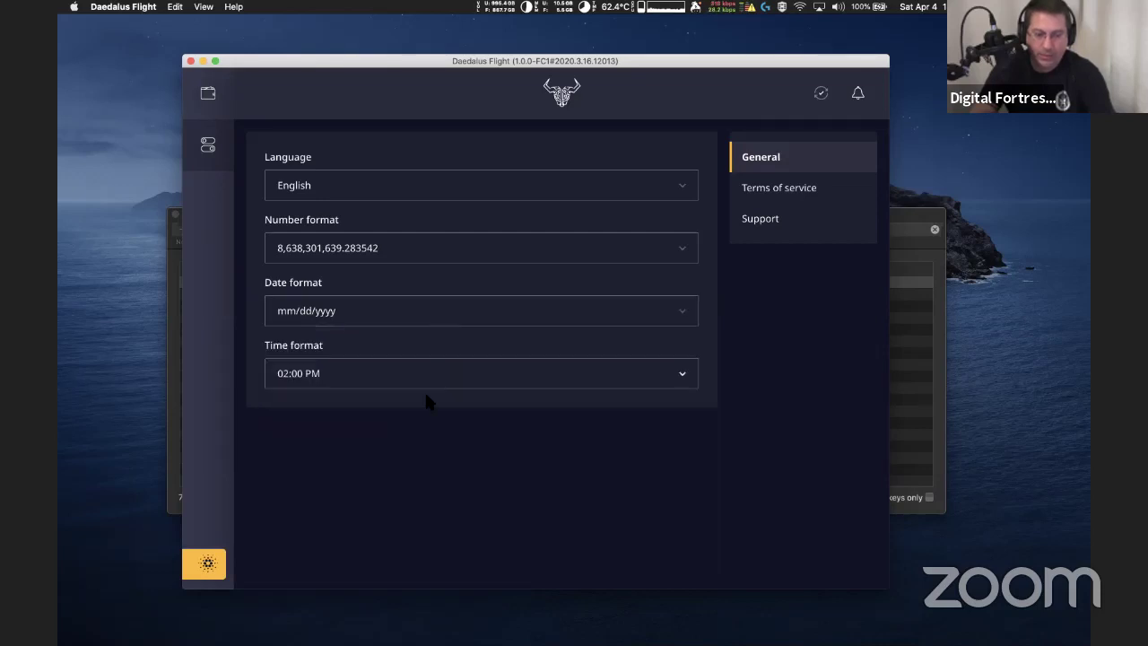
left_click(563, 379)
left_click(564, 379)
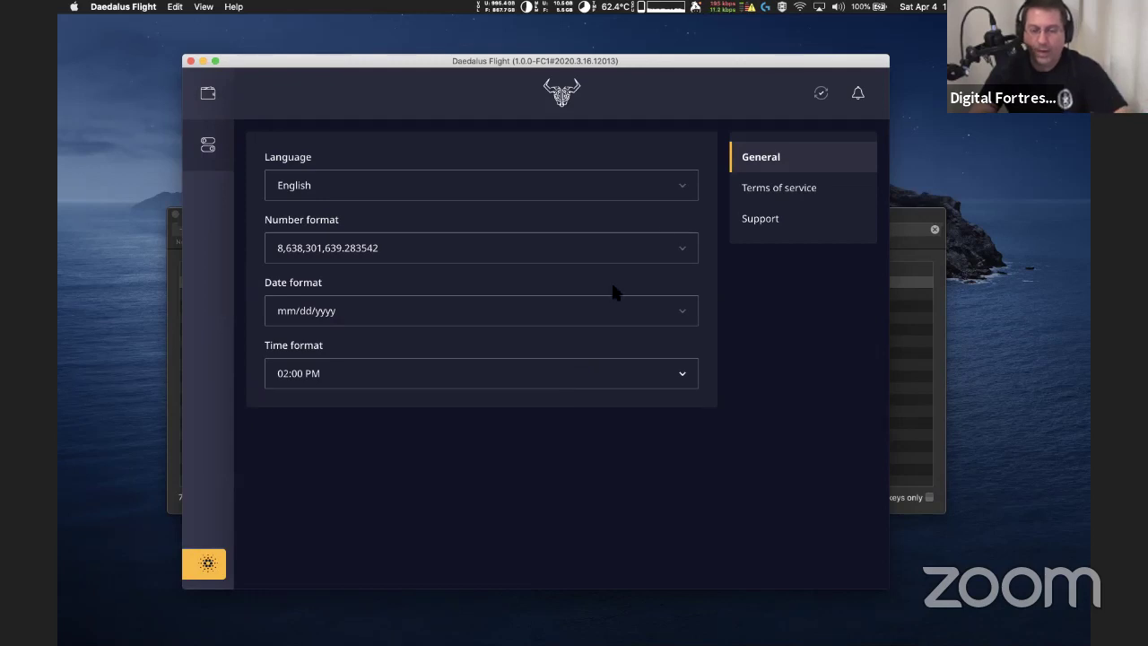
Open the Terms of service agreement page in settings
left_click(763, 196)
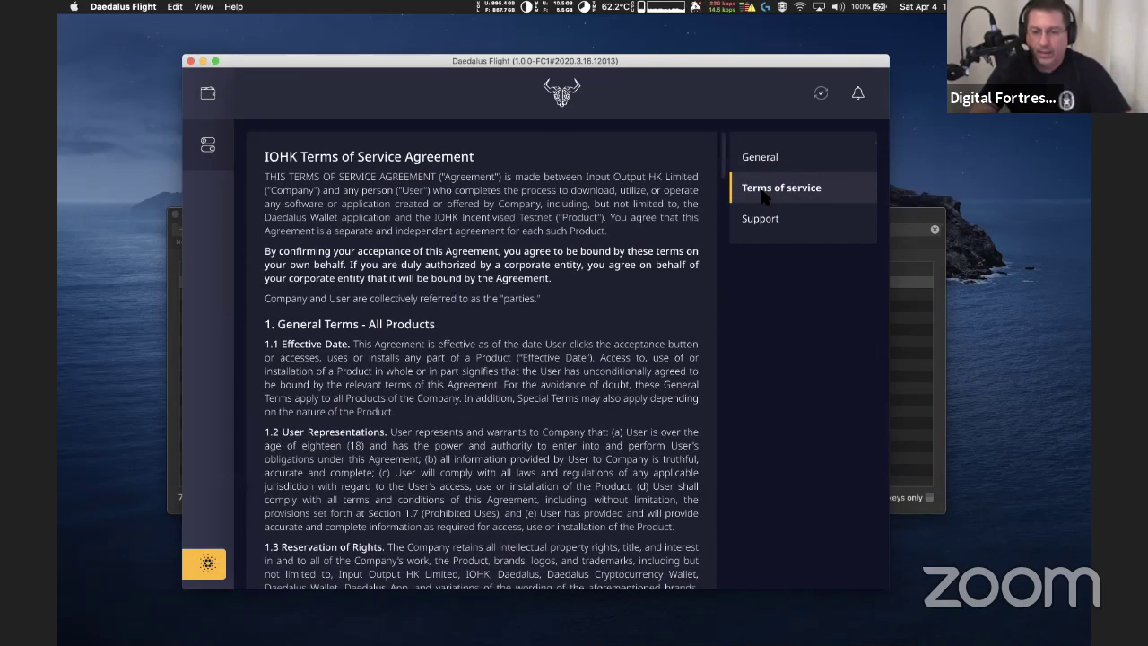
left_click(776, 154)
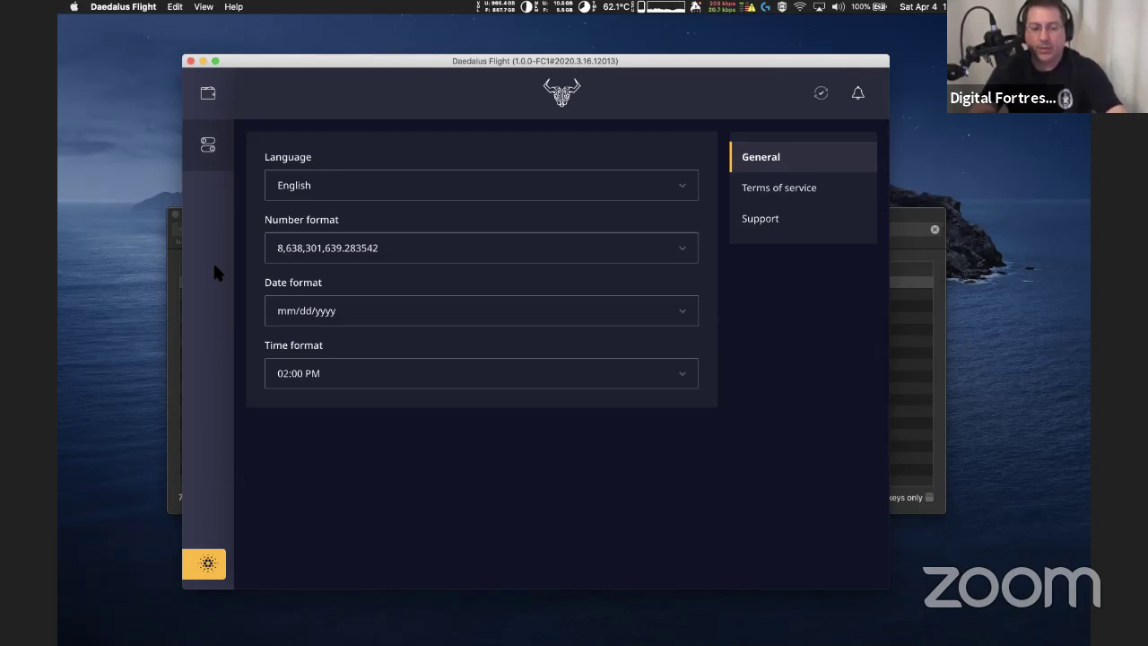
left_click(801, 191)
Scroll the agreement down to Section 4, Special Terms for Pre-Release Products
scroll(542, 259, "down", 10)
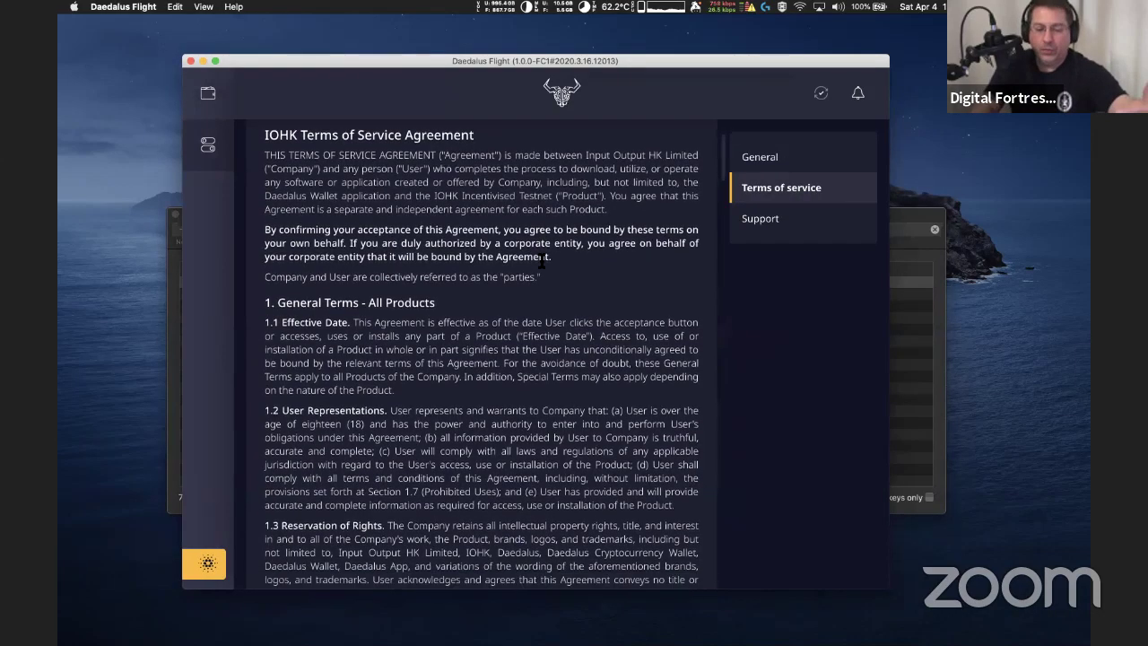
scroll(541, 261, "down", 1)
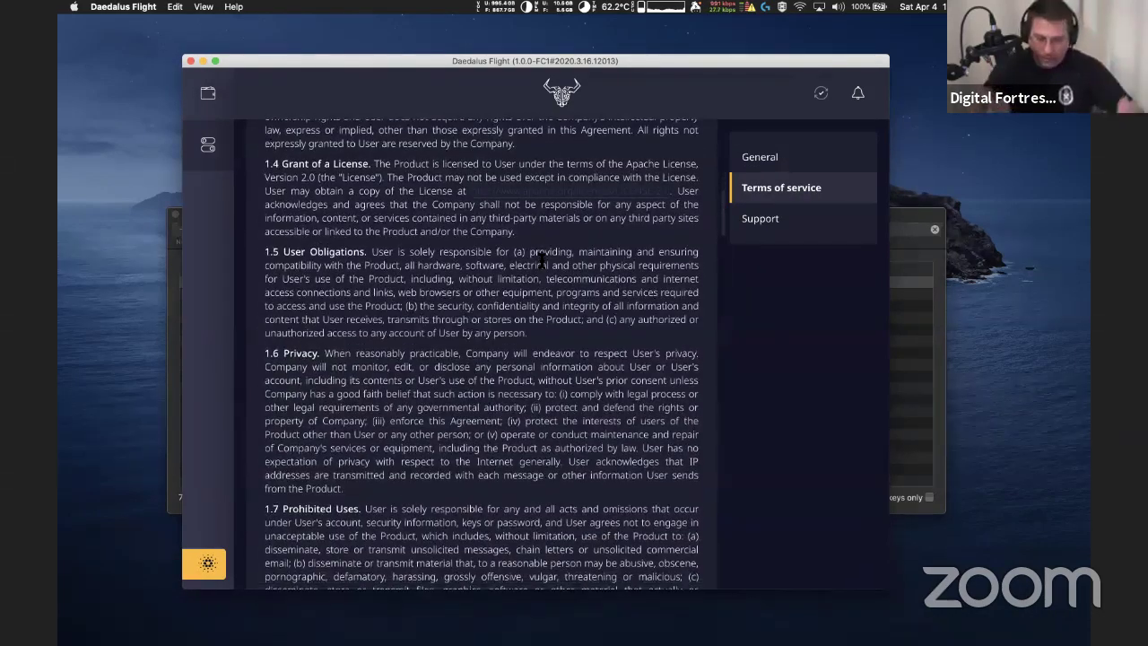
scroll(542, 258, "down", 2)
scroll(542, 260, "up", 5)
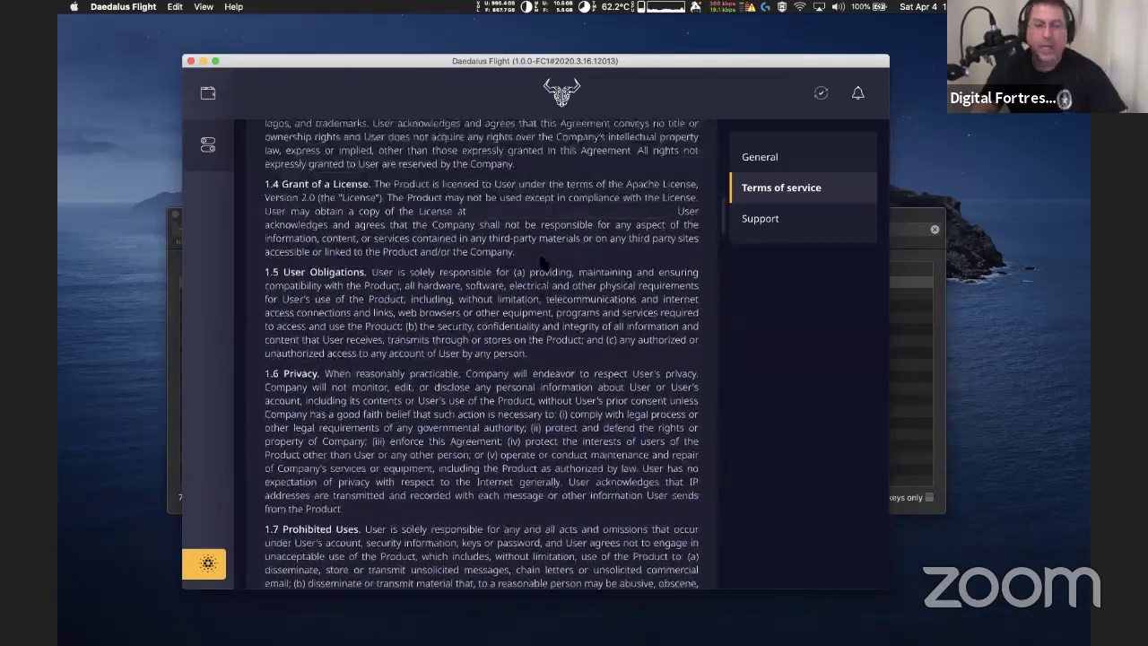
scroll(541, 260, "down", 1)
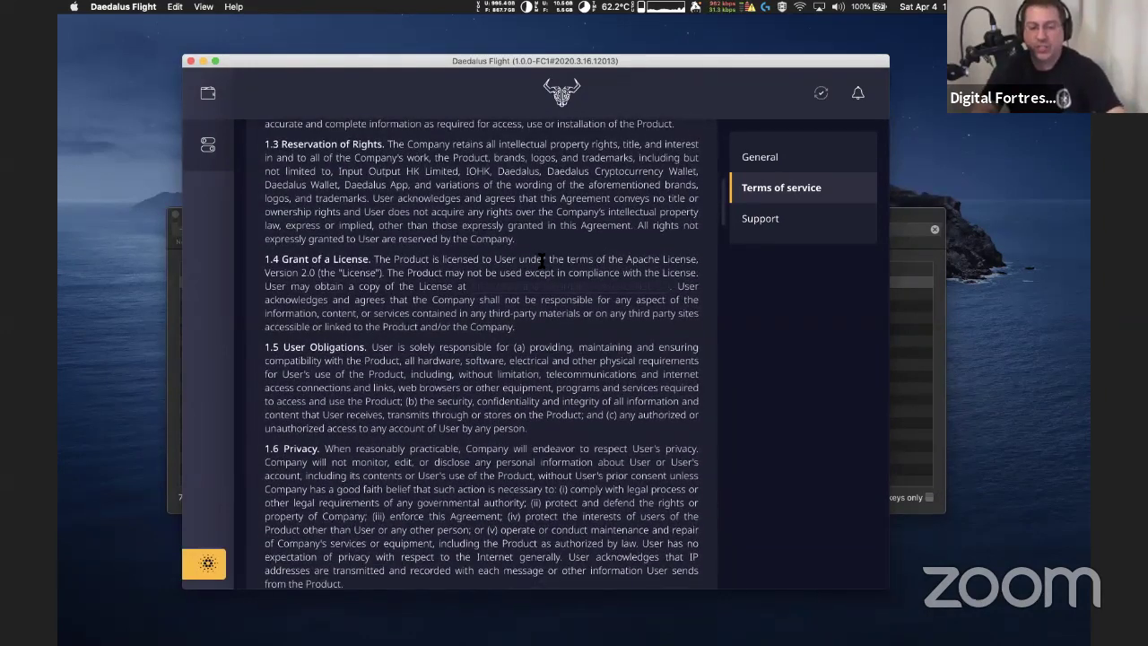
scroll(542, 260, "down", 6)
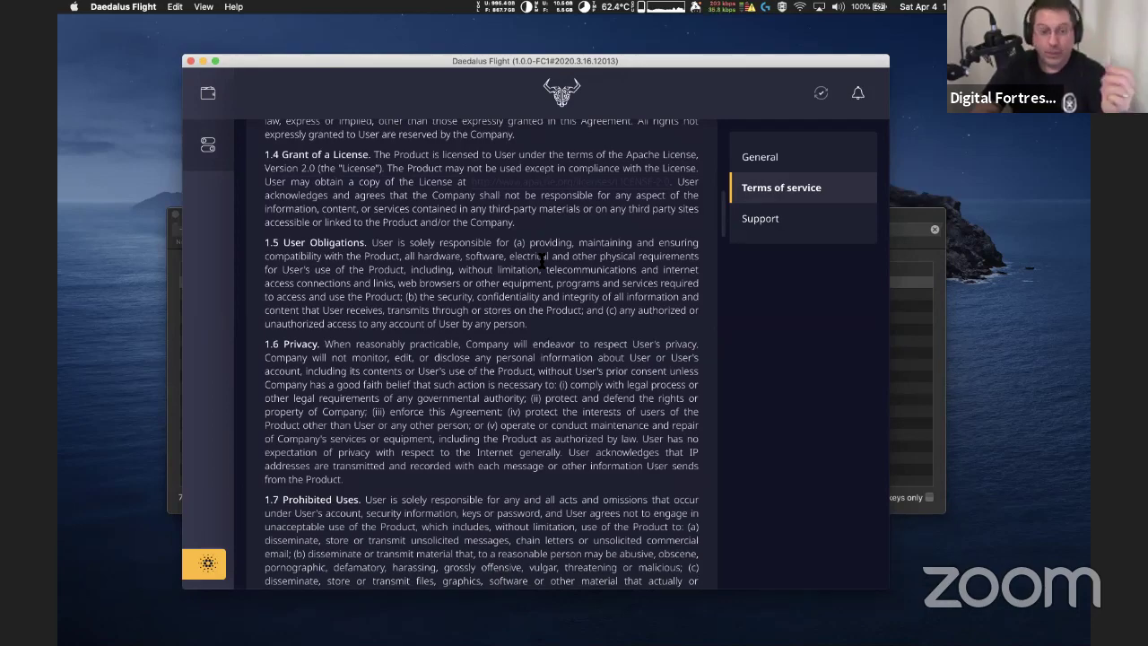
scroll(541, 260, "down", 11)
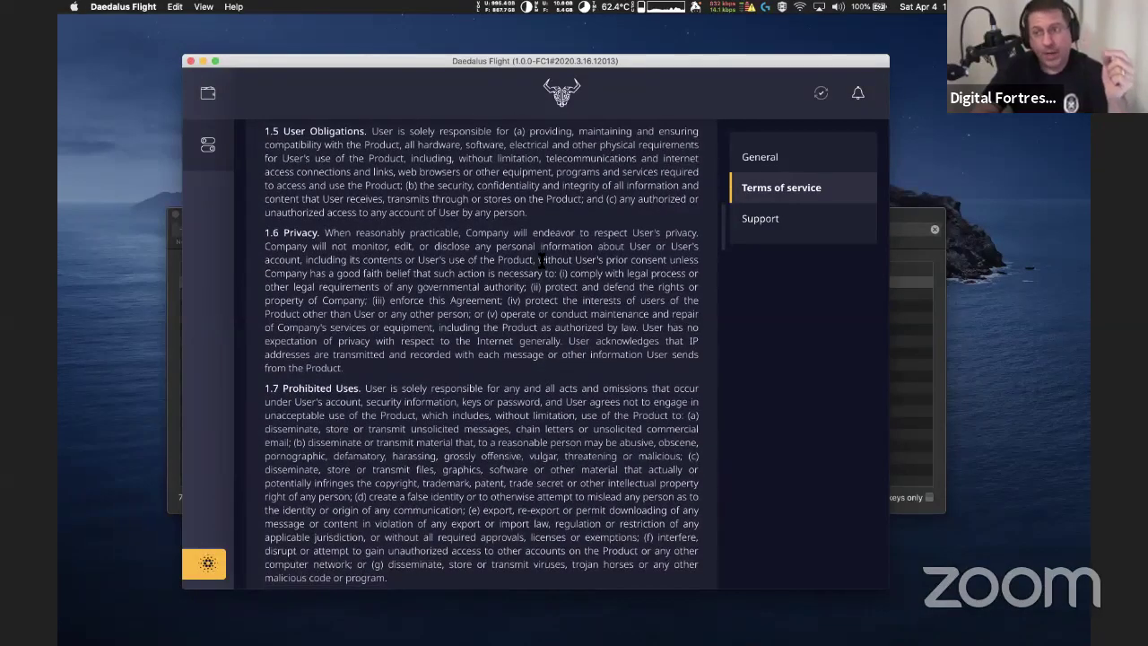
scroll(542, 260, "down", 20)
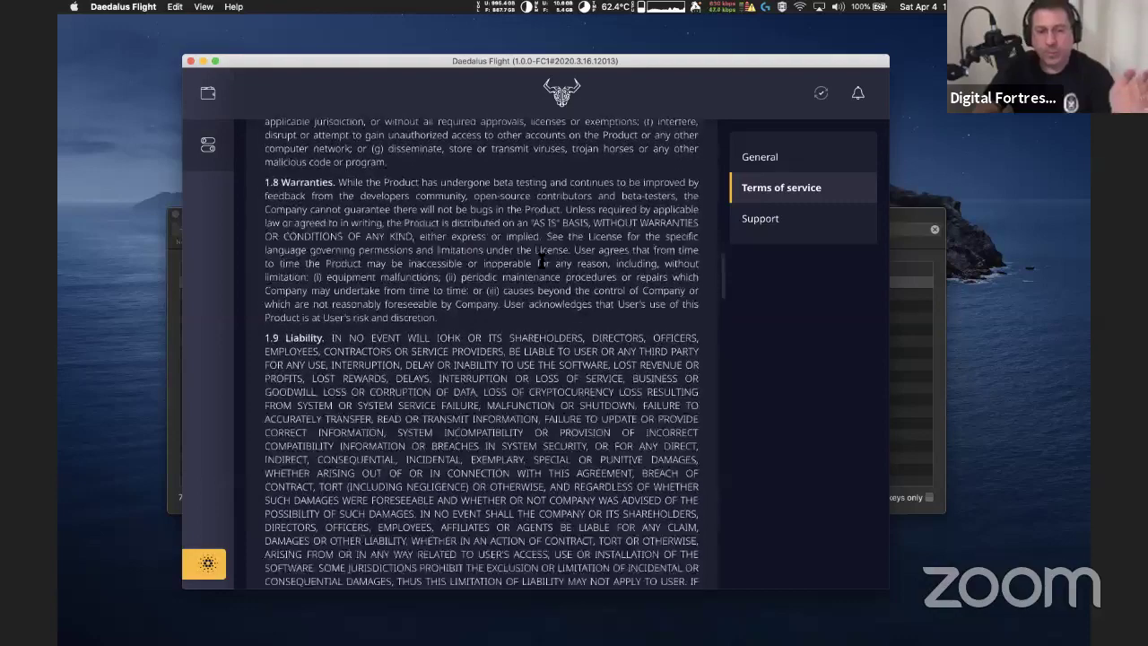
scroll(541, 260, "down", 20)
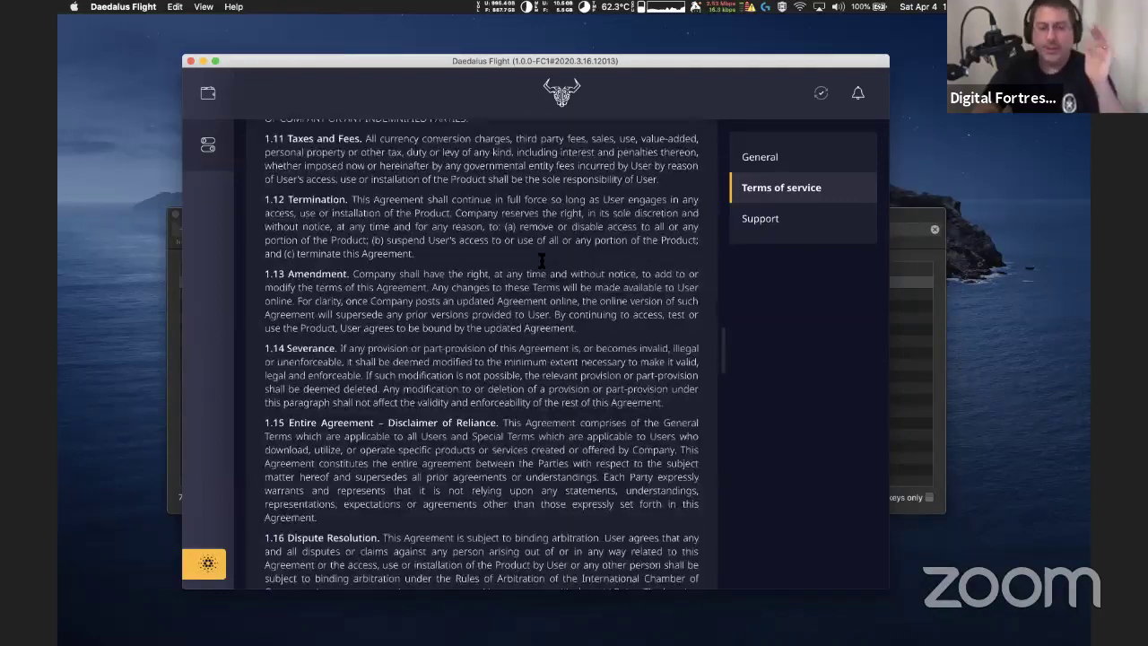
scroll(541, 260, "down", 7)
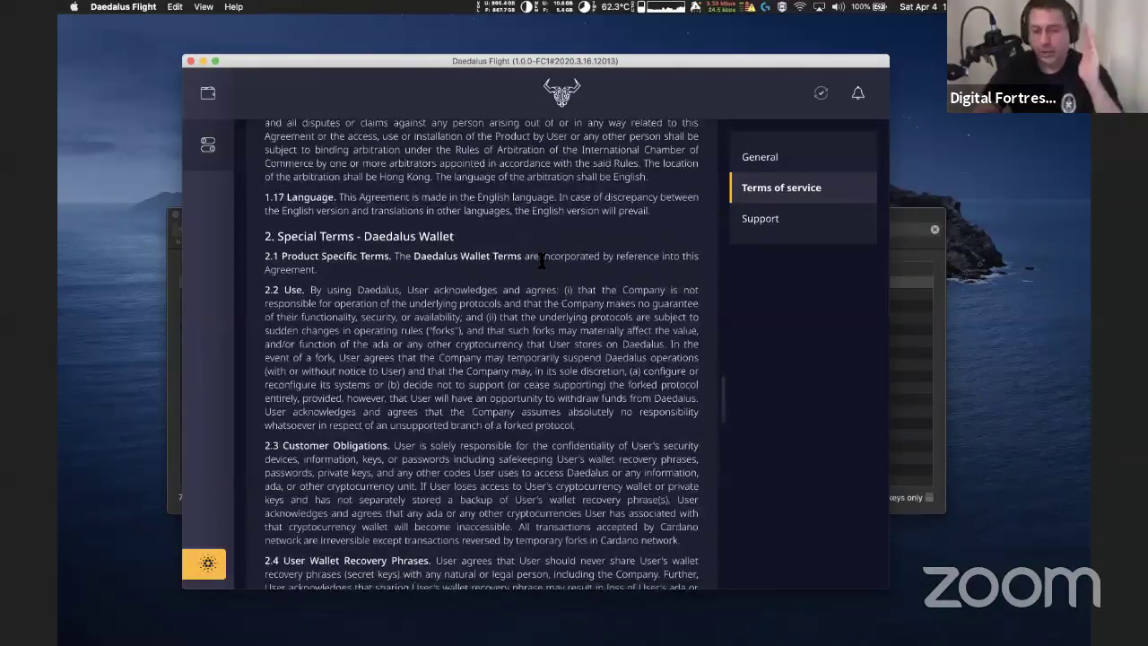
scroll(541, 260, "down", 20)
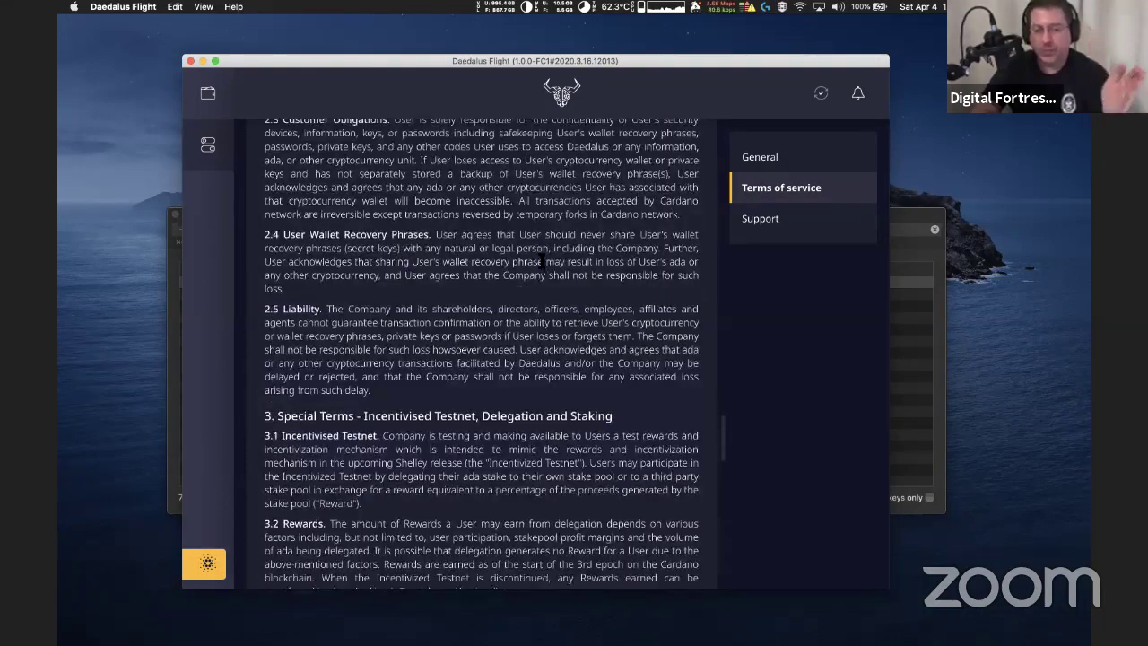
scroll(540, 260, "down", 20)
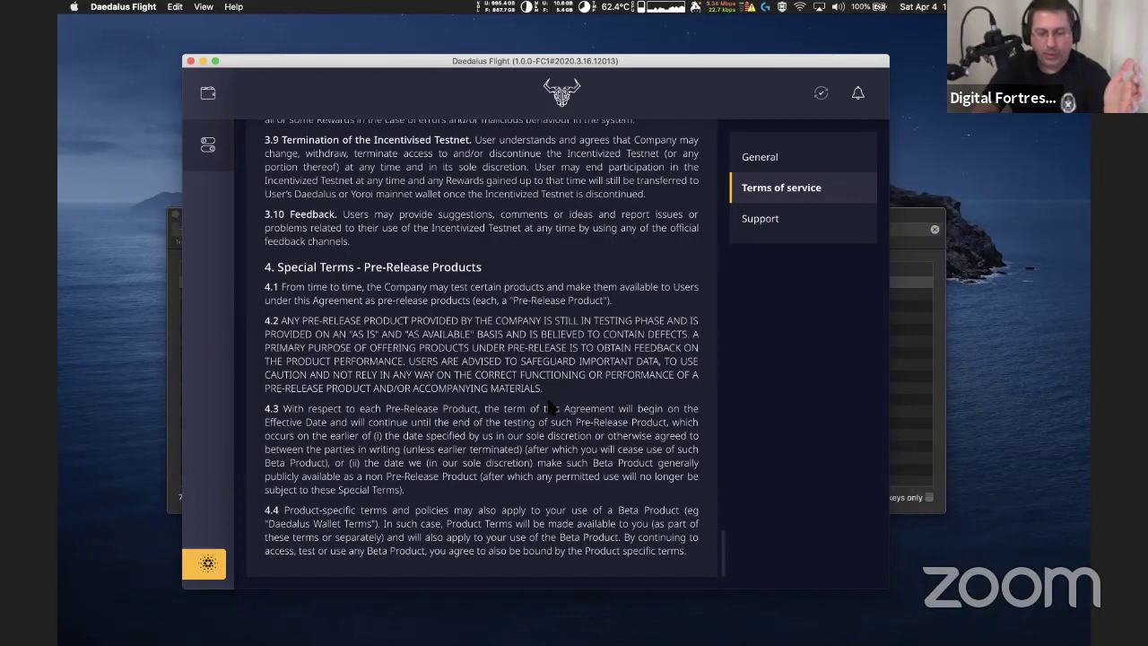
Select clause 4.2's text from "IN TESTING PHASE" through "DEFECTS"
left_click_drag(544, 390, 258, 329)
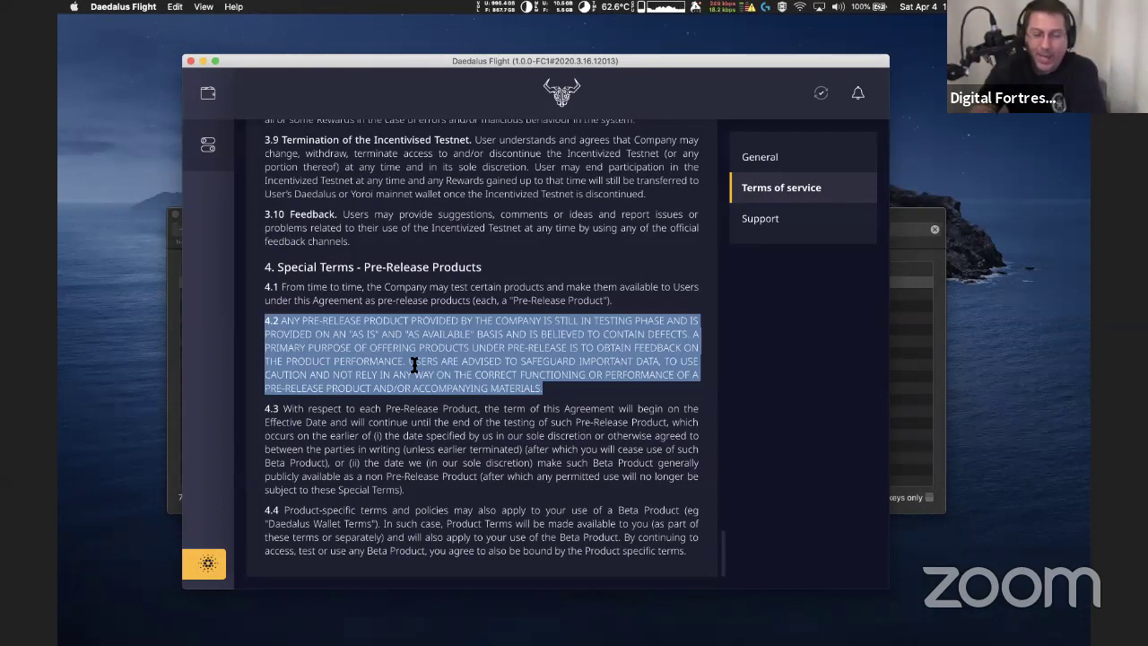
left_click(302, 335)
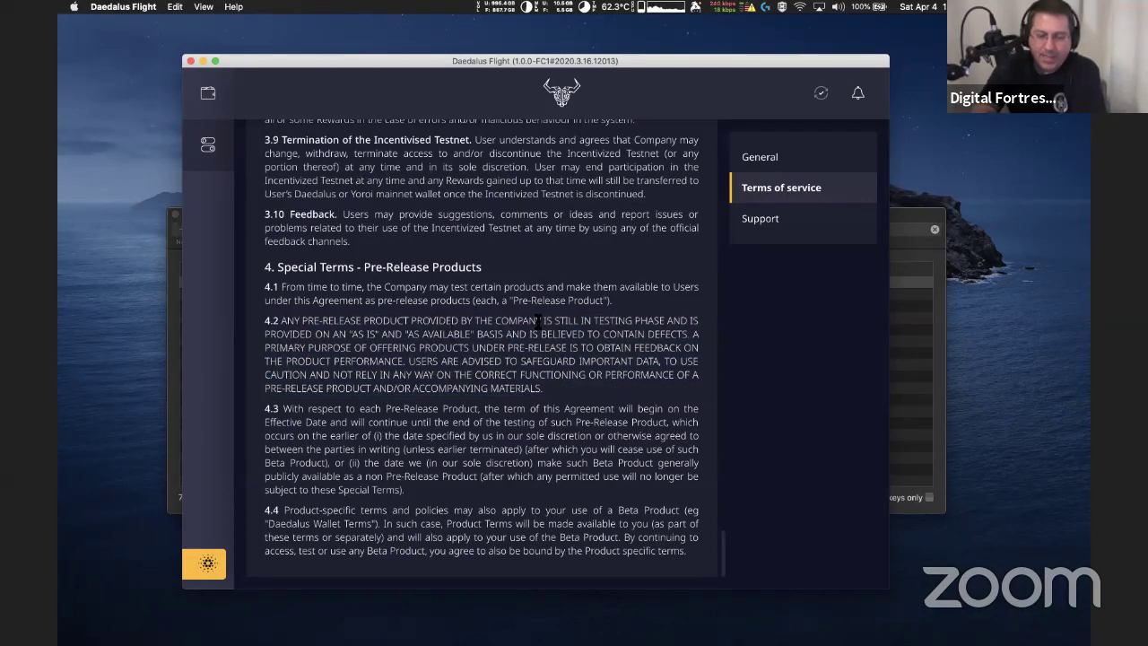
left_click_drag(581, 320, 661, 334)
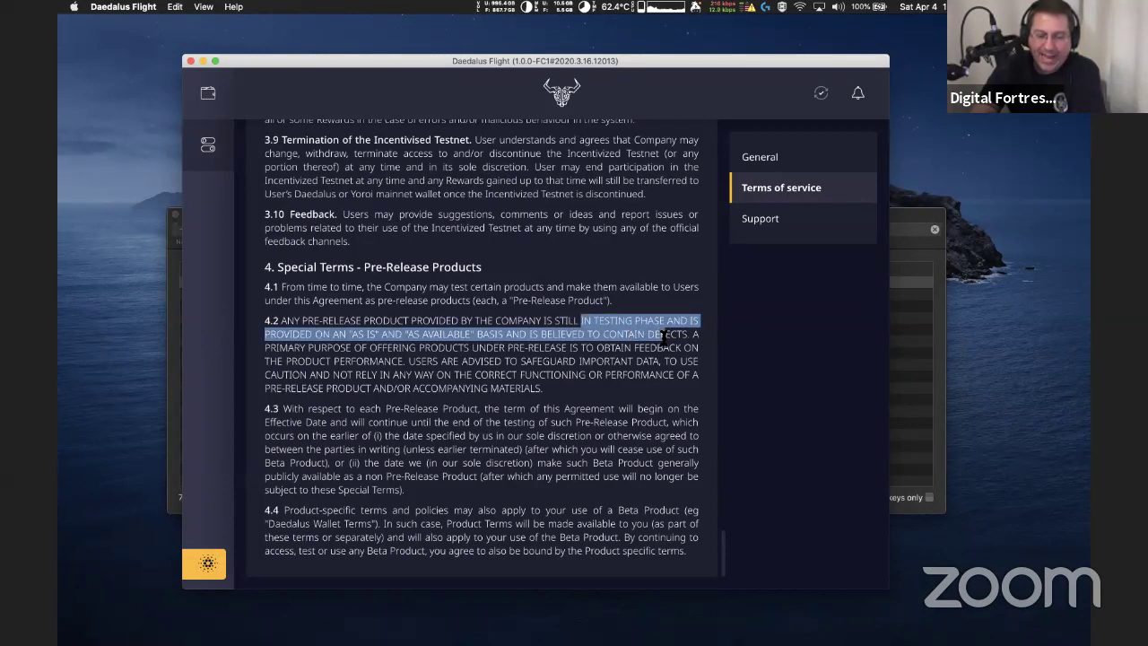
left_click_drag(664, 337, 689, 339)
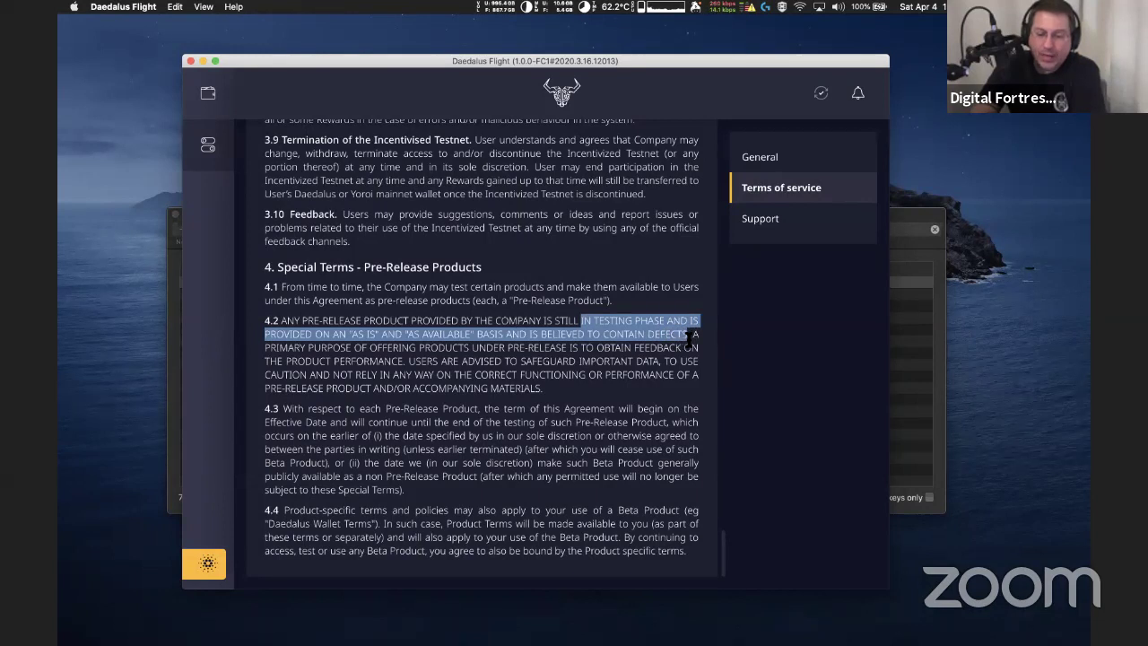
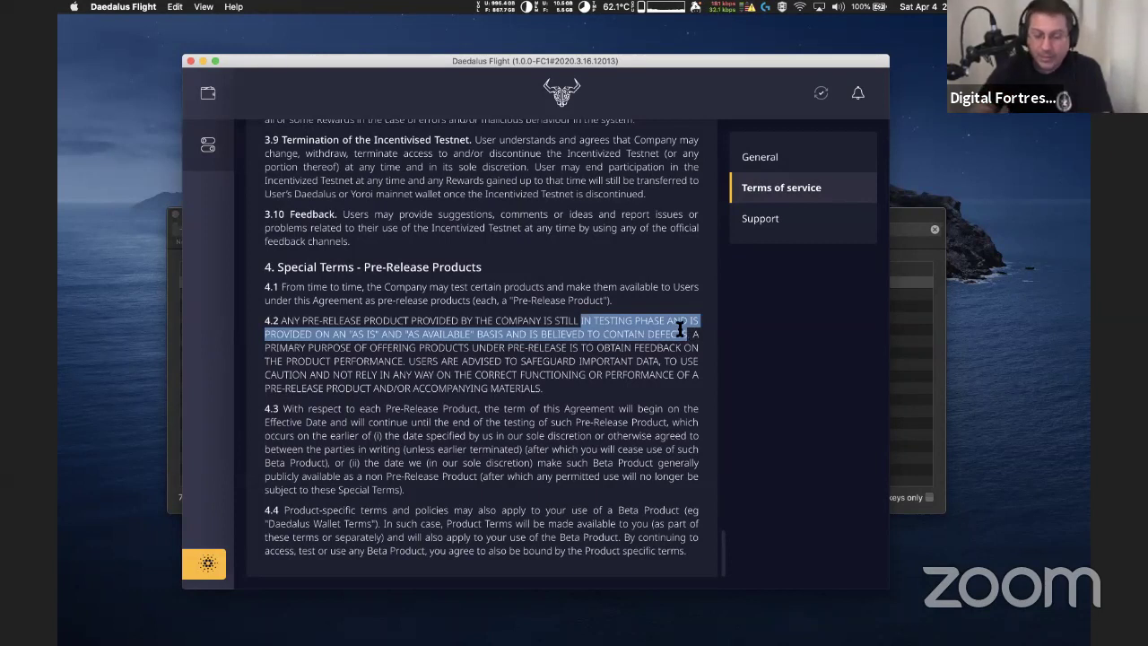
Switch to the General settings, then open the Support settings page
left_click(809, 168)
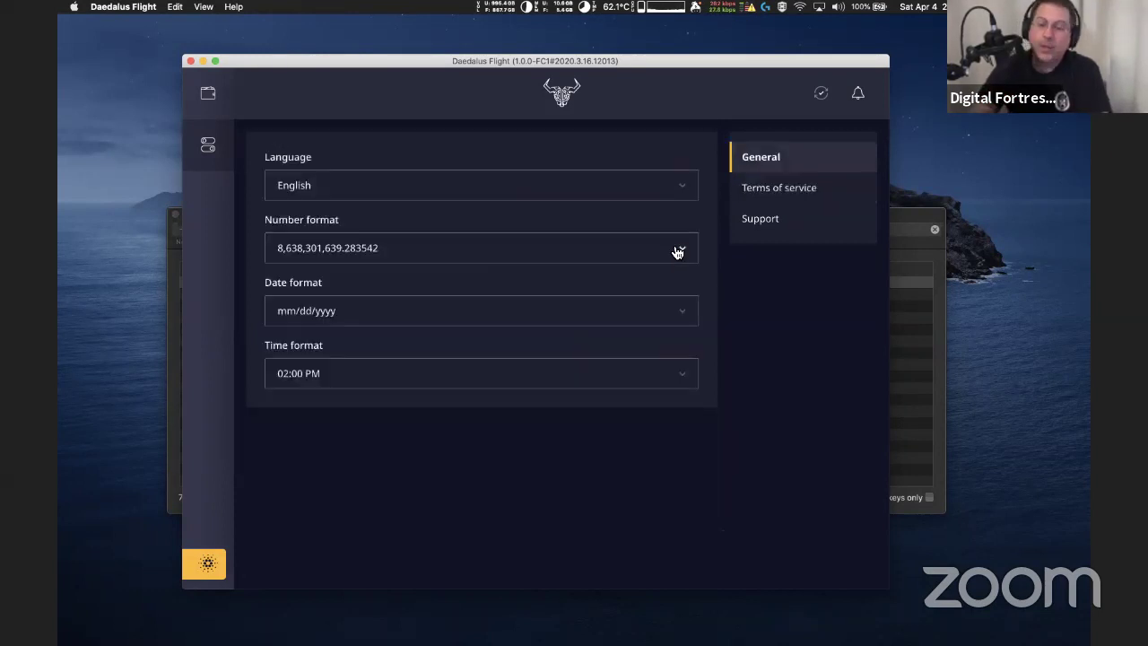
left_click(767, 224)
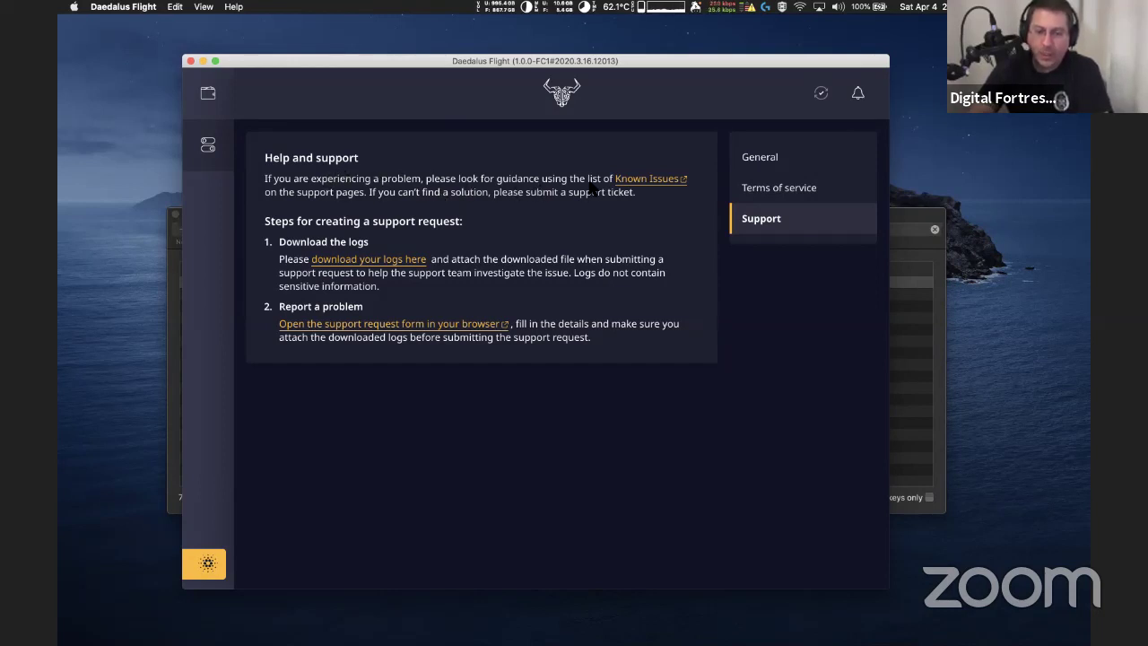
Open the Known Issues link from the Support page in Chrome
left_click(642, 180)
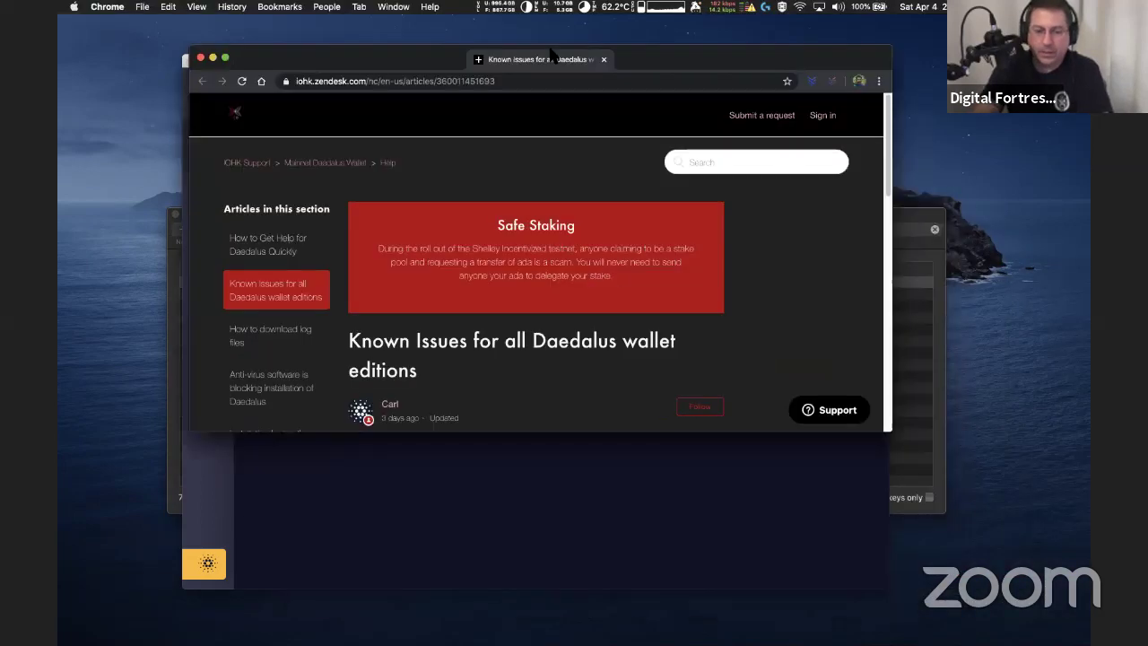
Reposition and widen the browser, then open the Daedalus Flight - Known Issues article
left_click_drag(550, 54, 528, 165)
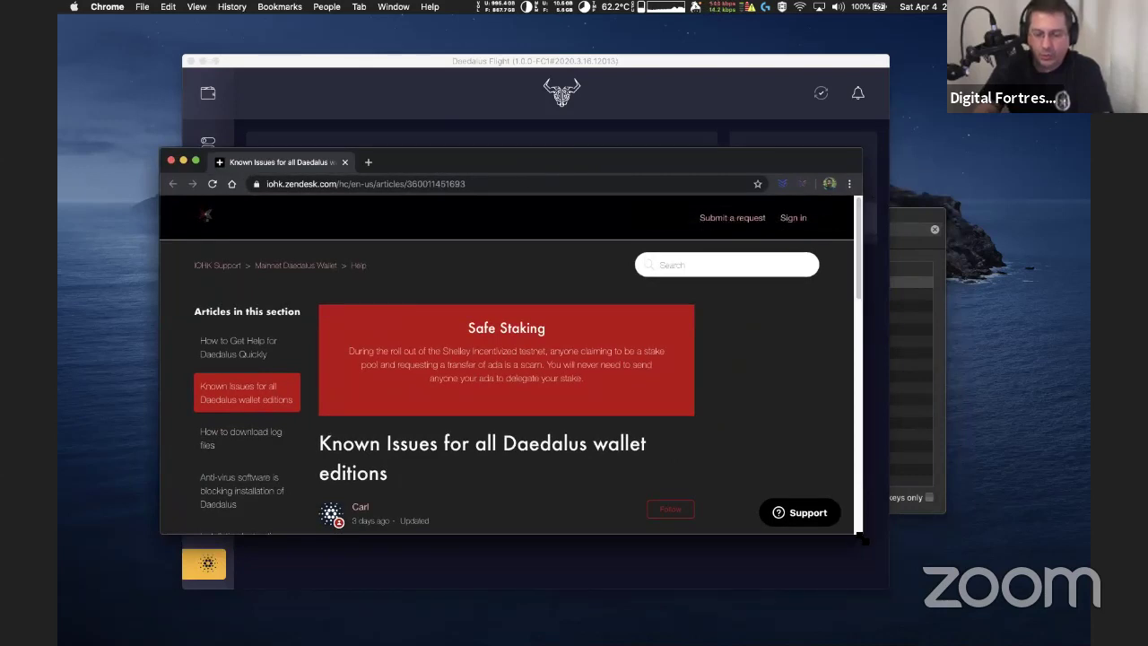
left_click_drag(862, 530, 966, 588)
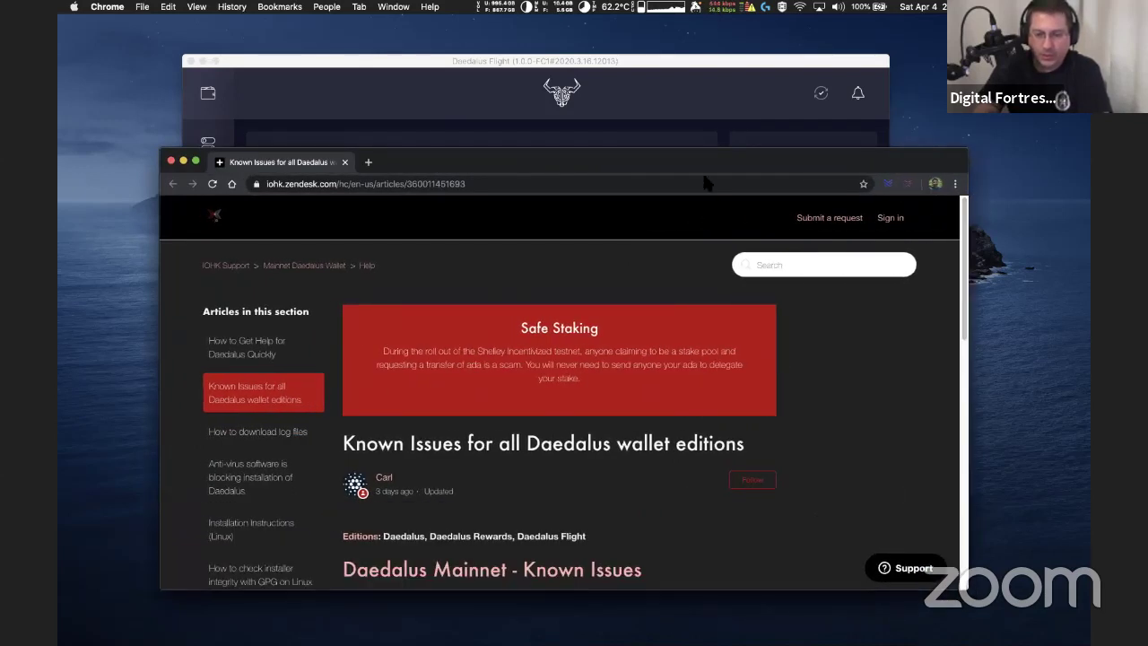
left_click_drag(702, 168, 654, 108)
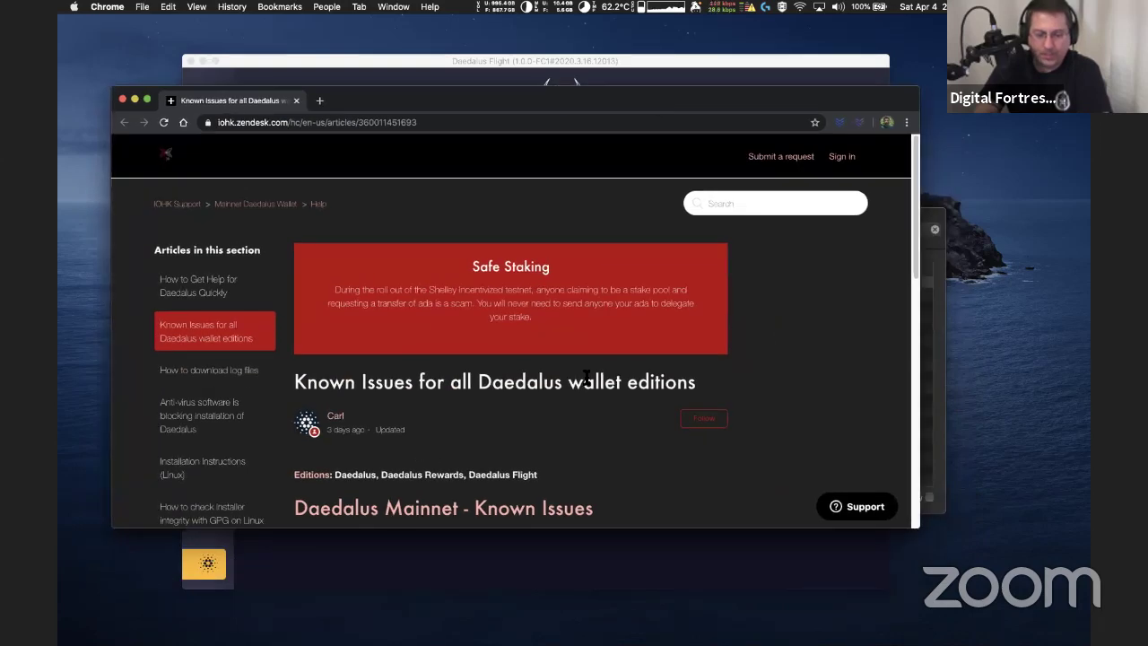
scroll(585, 376, "down", 5)
scroll(585, 376, "down", 2)
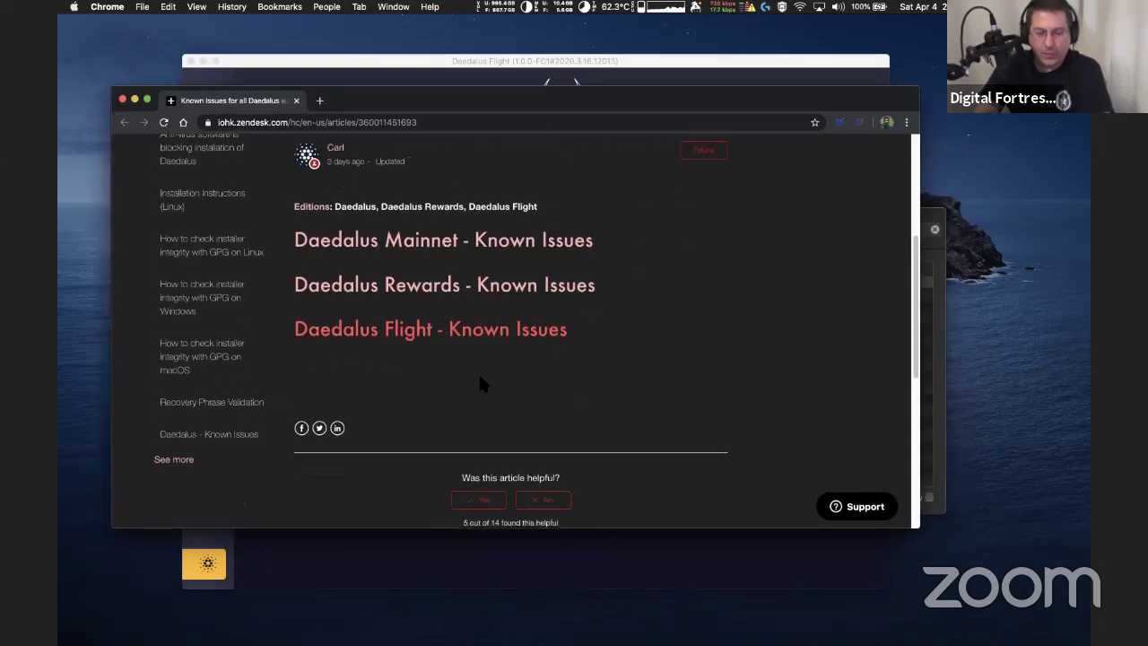
left_click(391, 337)
Read 'Possible network disconnection on Windows', then go back to the known-issues list
scroll(565, 377, "down", 6)
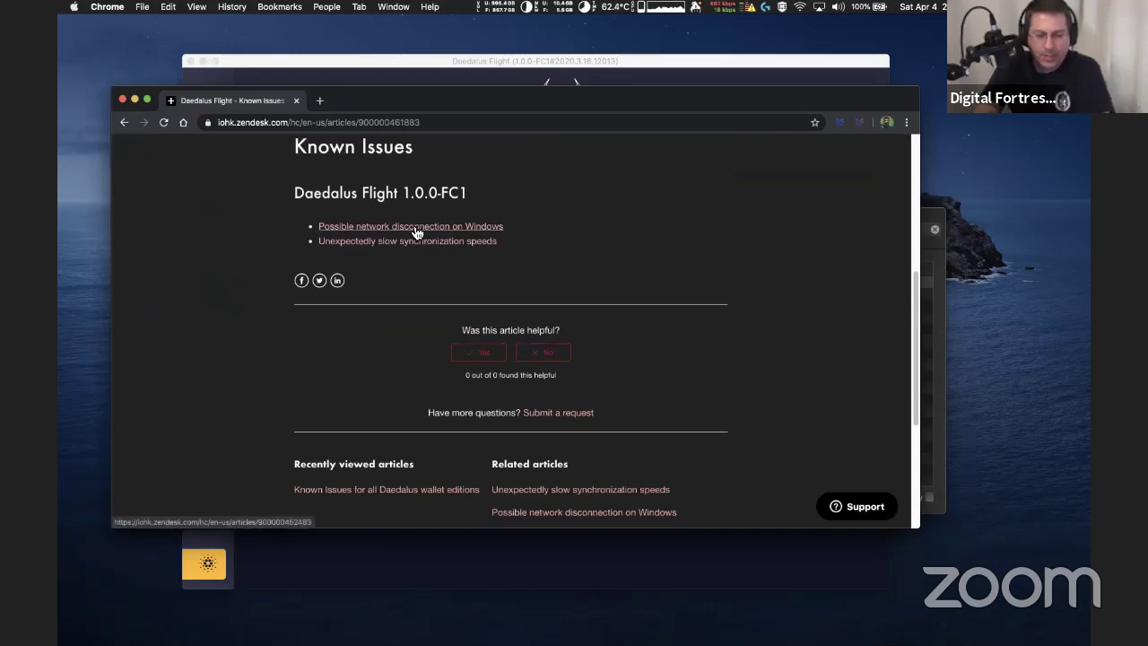
left_click(415, 227)
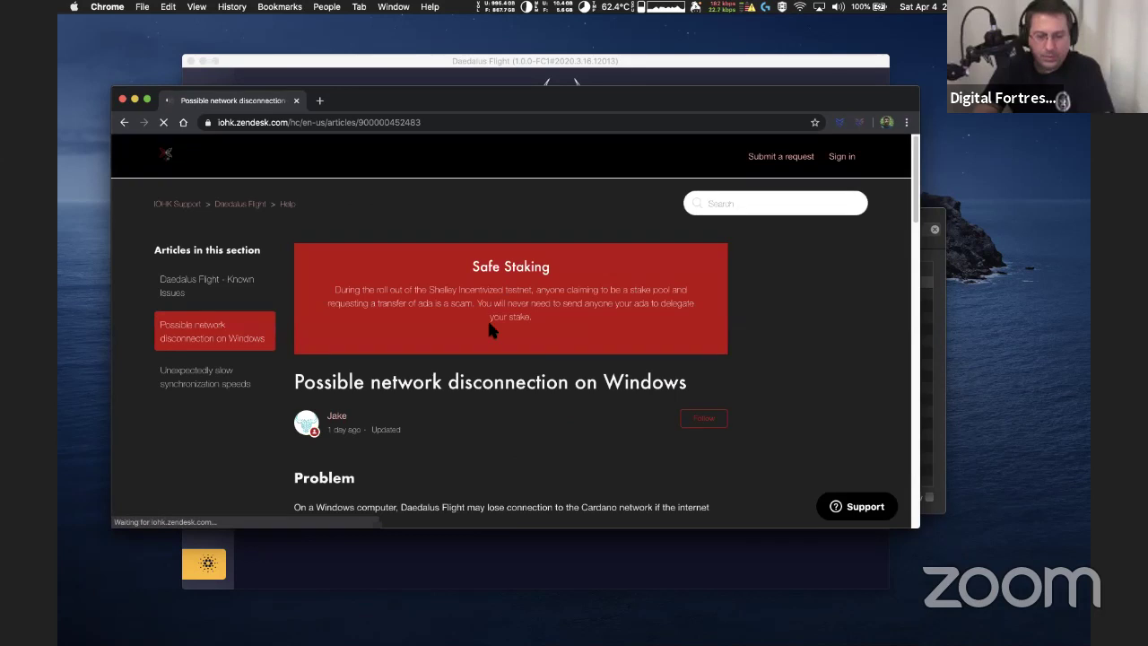
scroll(489, 324, "down", 5)
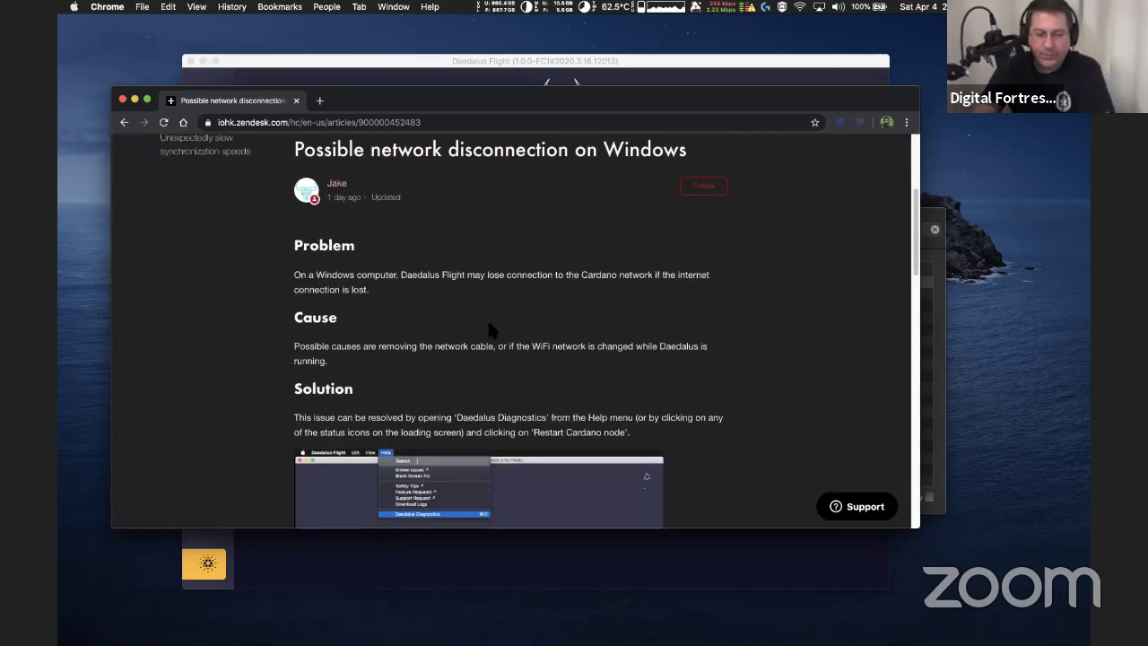
scroll(490, 356, "down", 2)
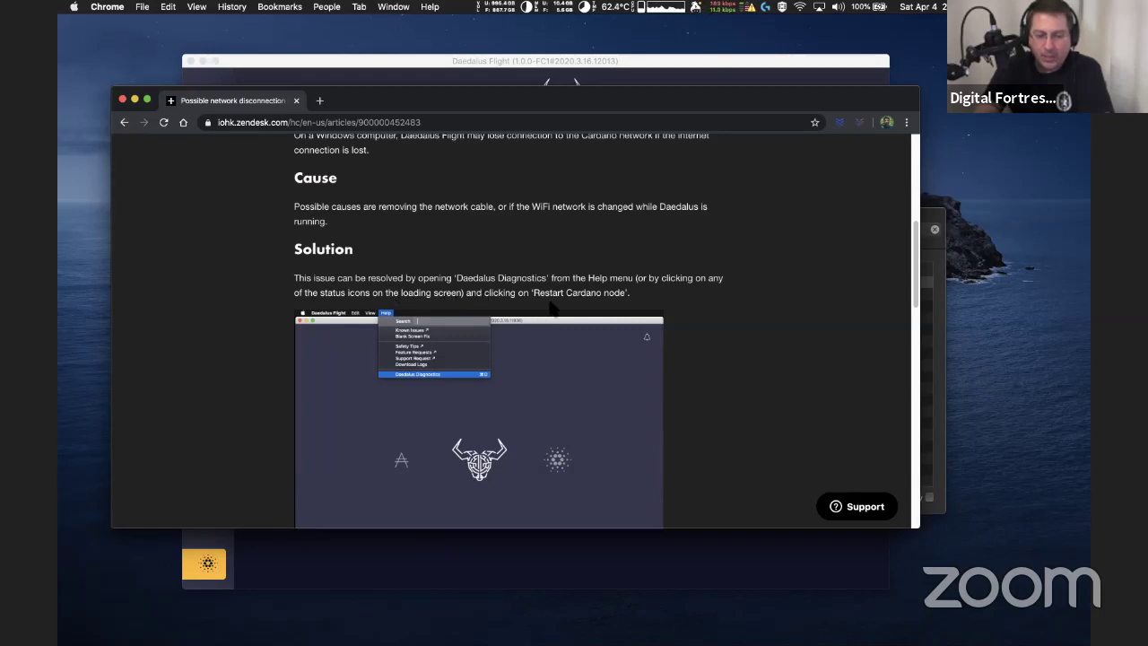
scroll(587, 307, "down", 3)
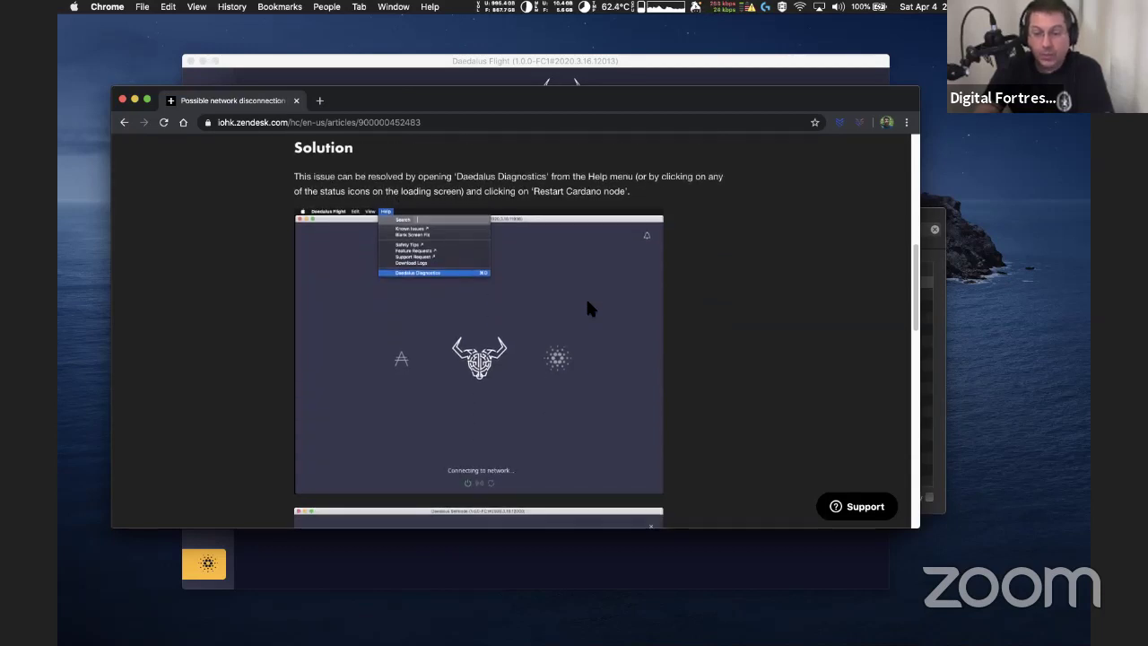
scroll(587, 307, "down", 10)
scroll(587, 305, "down", 4)
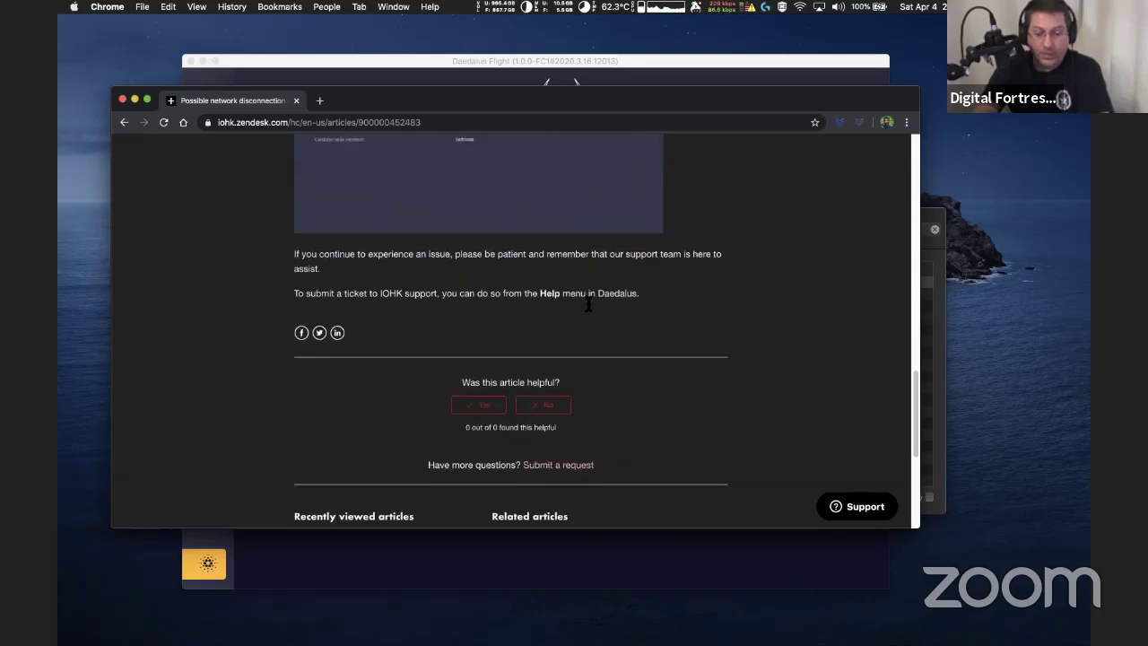
scroll(587, 305, "up", 15)
scroll(587, 308, "up", 1)
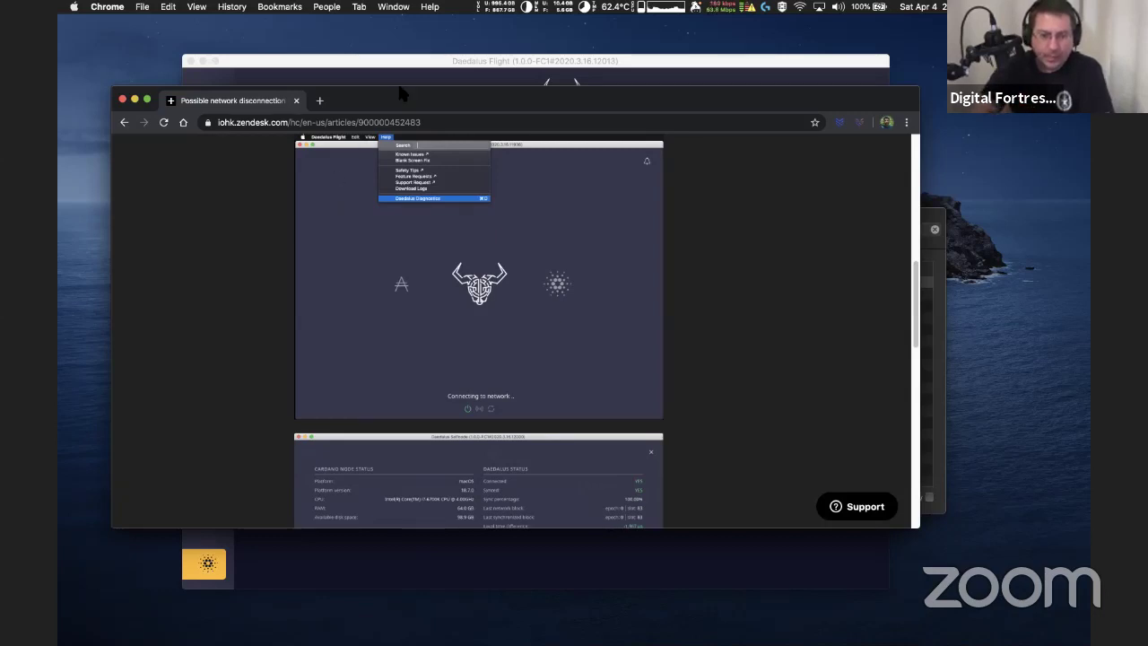
left_click(123, 123)
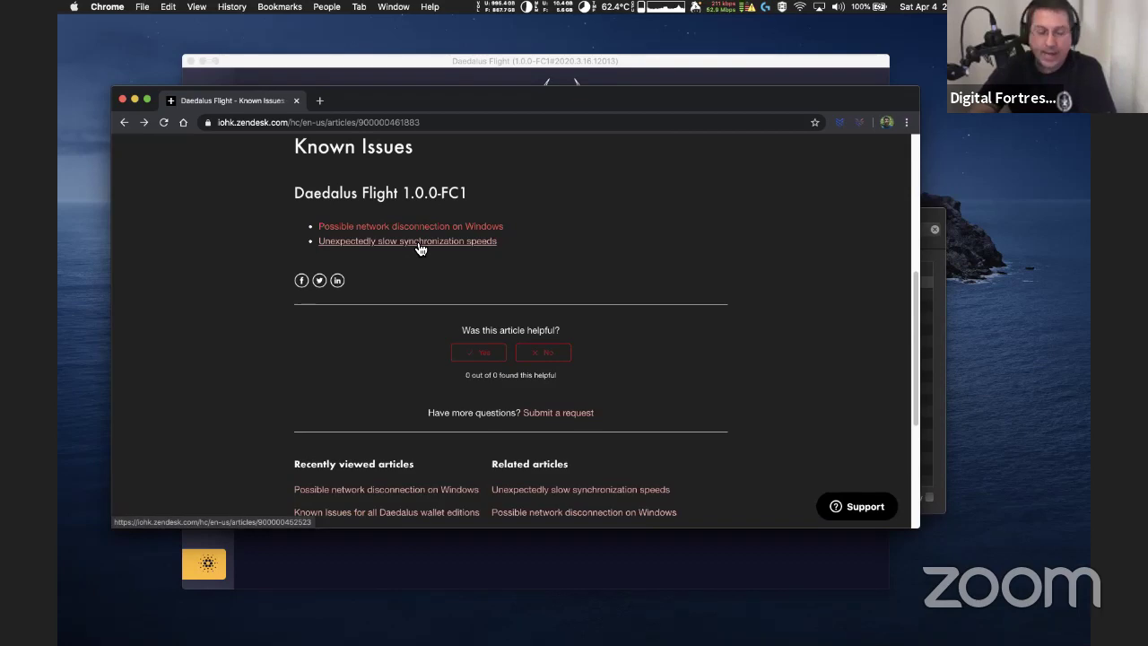
Open 'Unexpectedly slow synchronization speeds' and select the sentence about synchronization variations
left_click(420, 248)
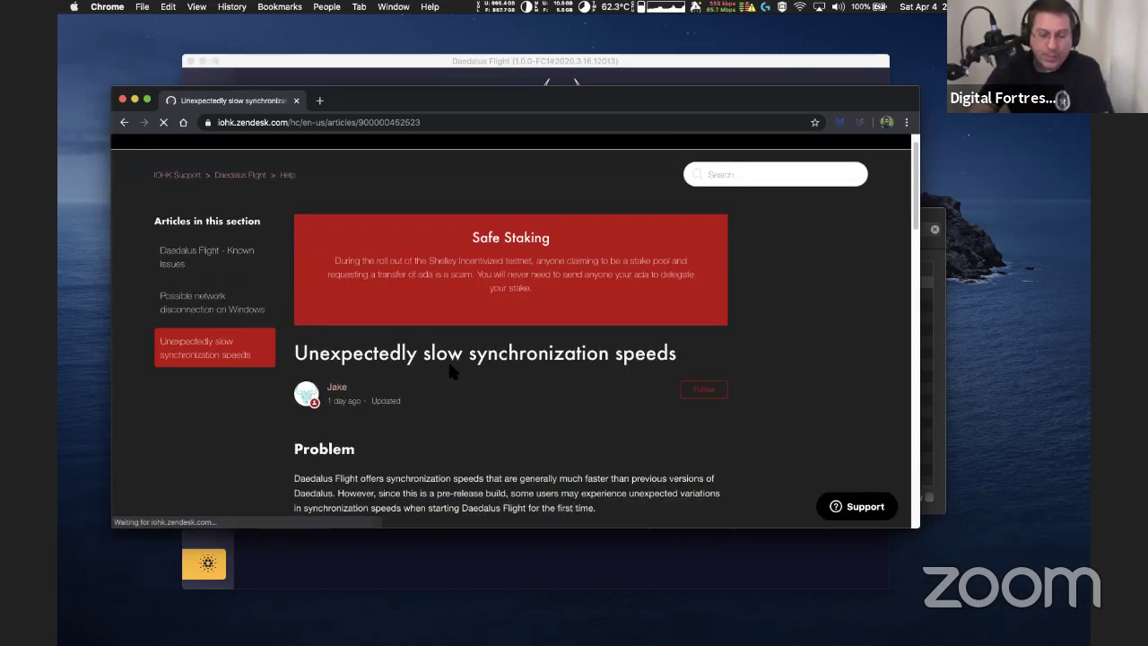
scroll(448, 363, "down", 5)
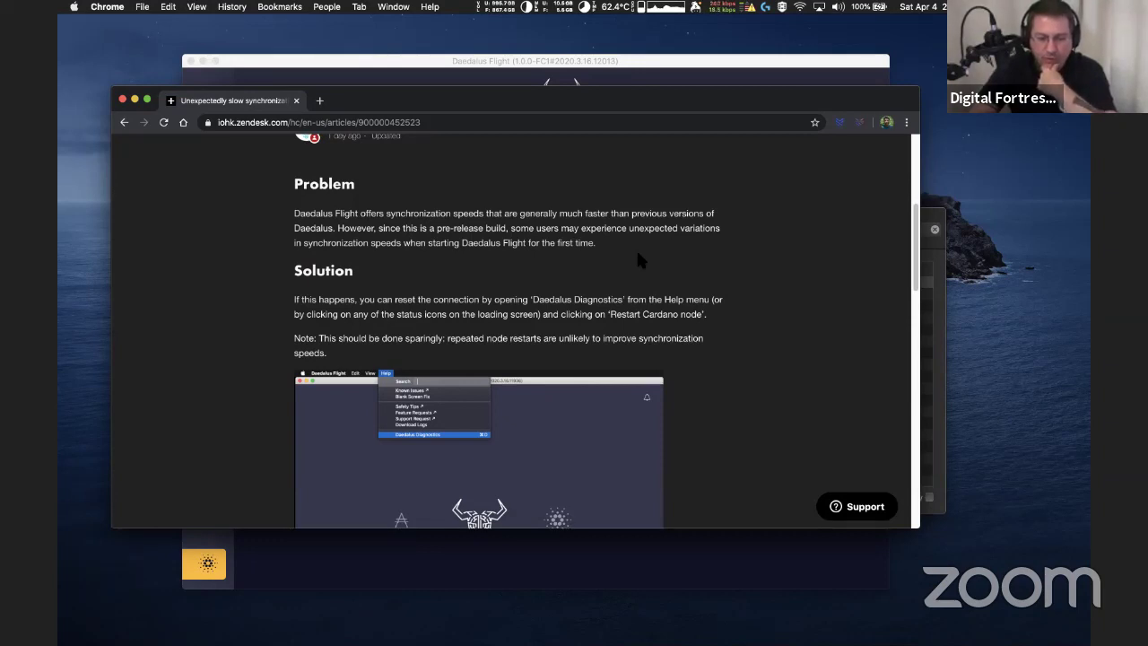
scroll(637, 254, "down", 1)
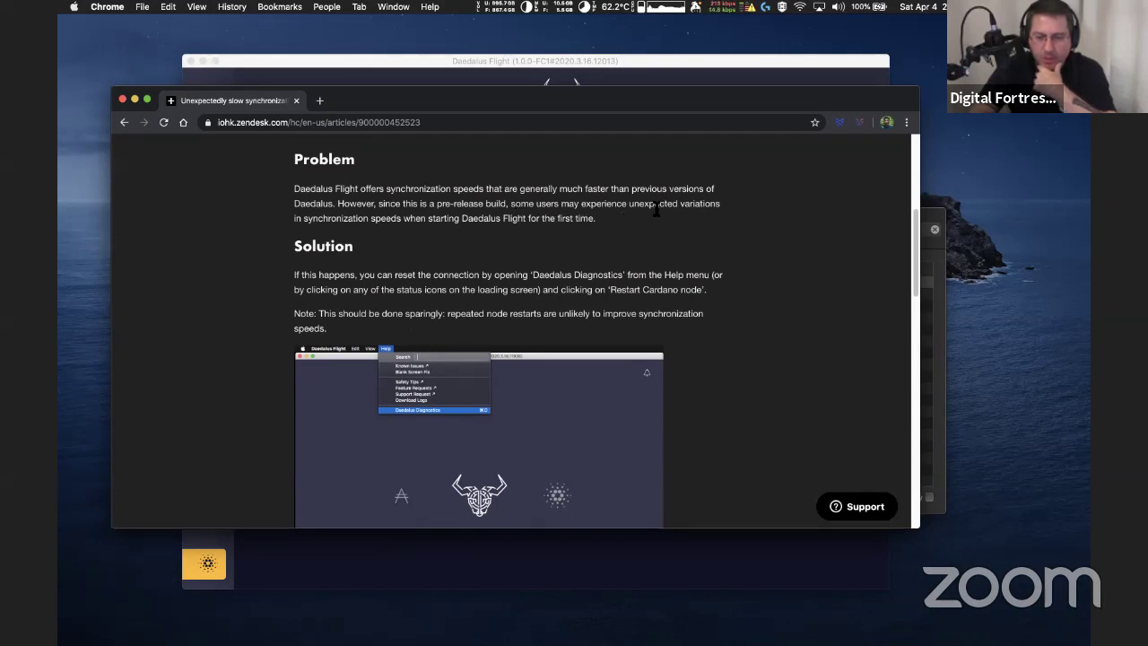
left_click_drag(628, 204, 642, 229)
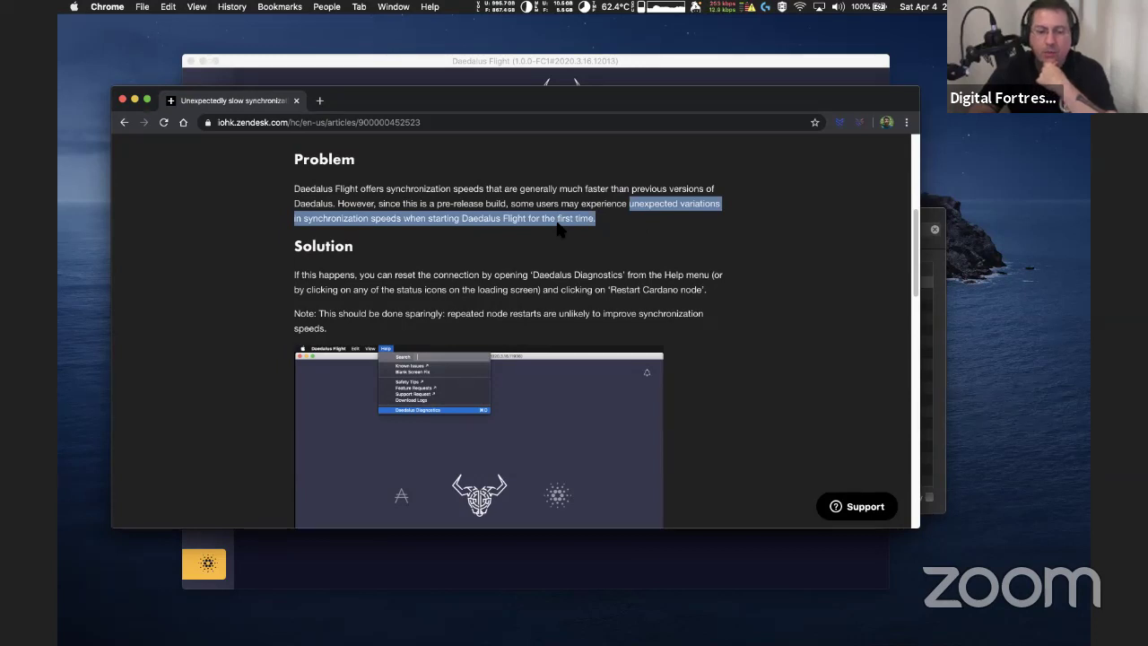
scroll(443, 275, "down", 1)
scroll(445, 274, "down", 2)
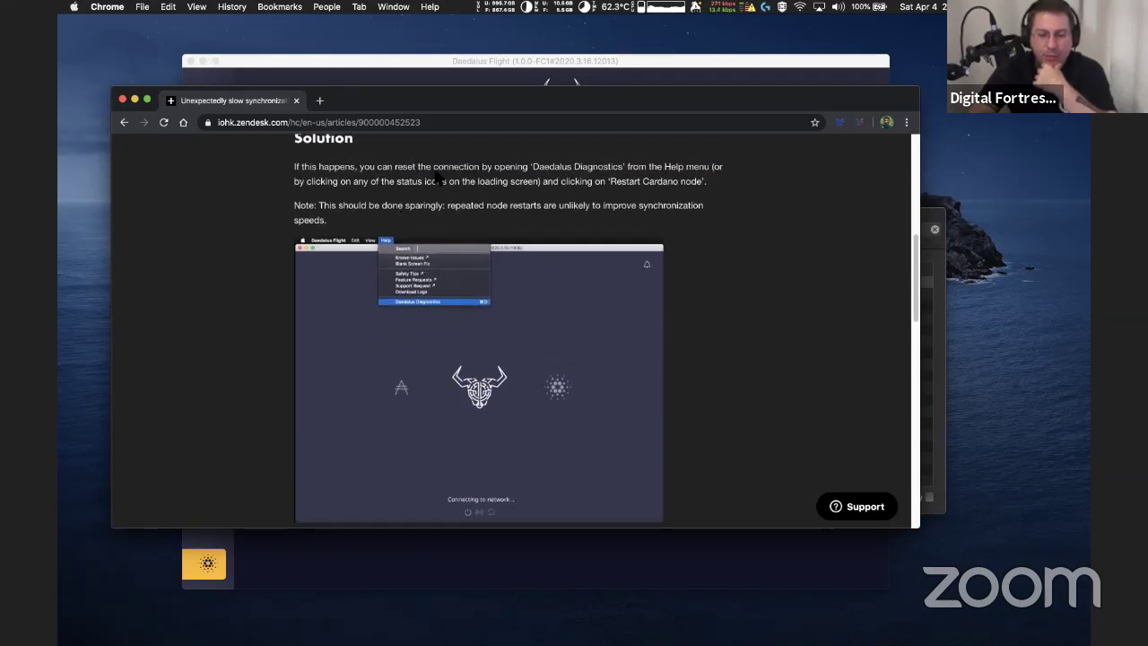
Select the node-restart solution paragraph and the word 'sparingly:', then clear the selections
left_click_drag(295, 167, 718, 186)
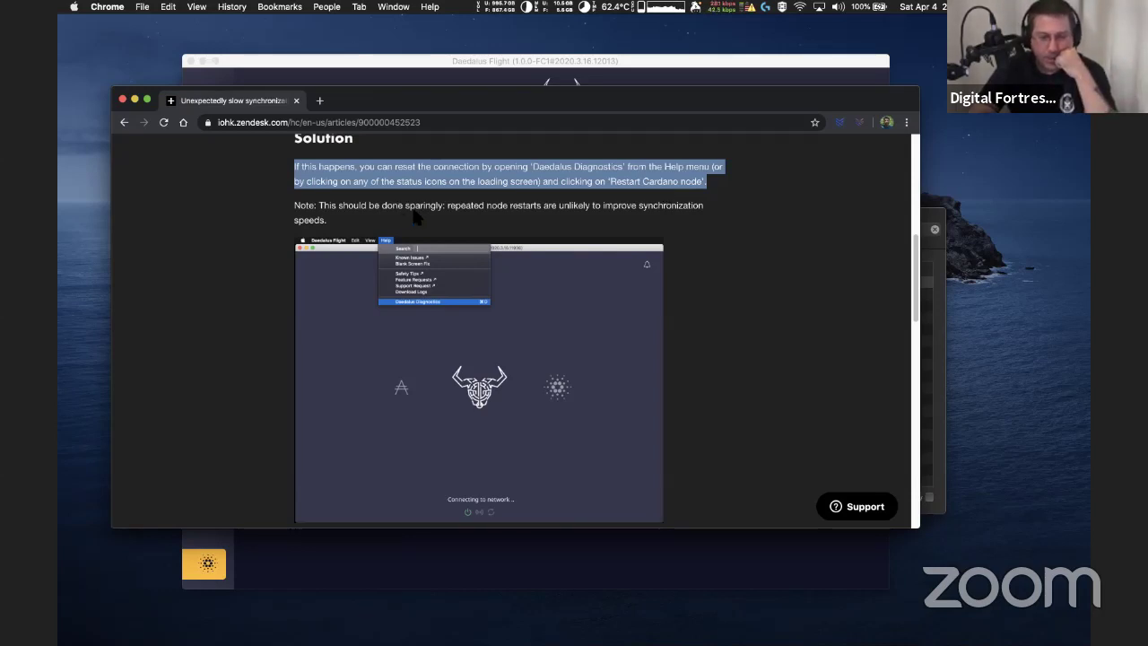
left_click(444, 218)
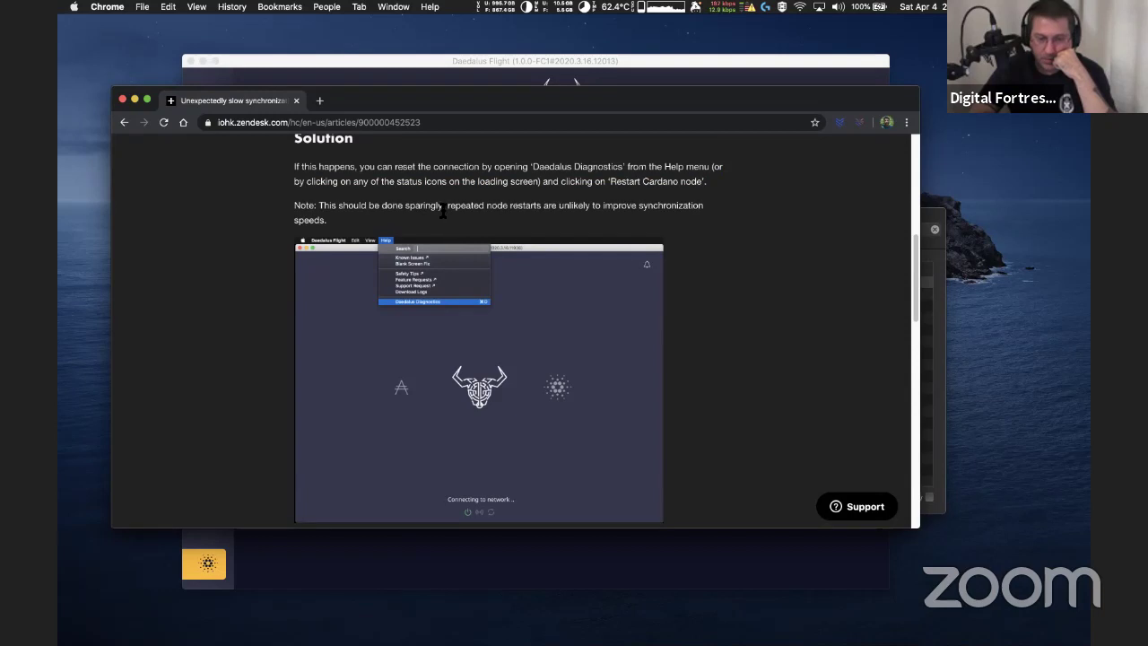
left_click_drag(445, 206, 405, 206)
left_click(510, 210)
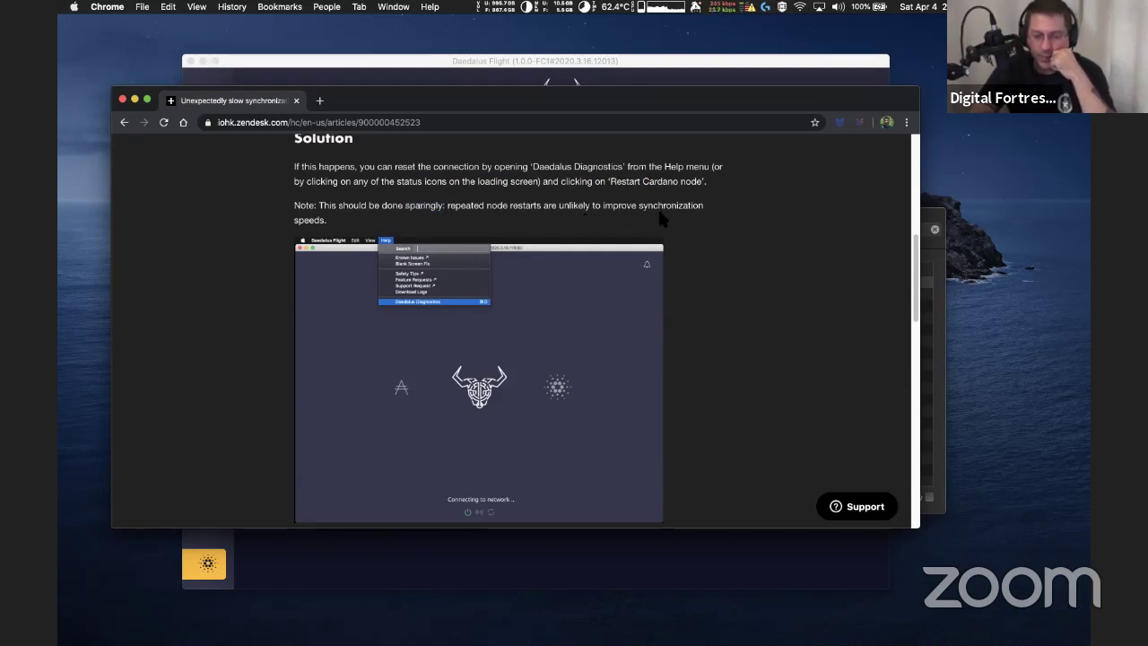
Scroll to the article's end and highlight '0 out of 0 found this helpful'
scroll(661, 219, "down", 6)
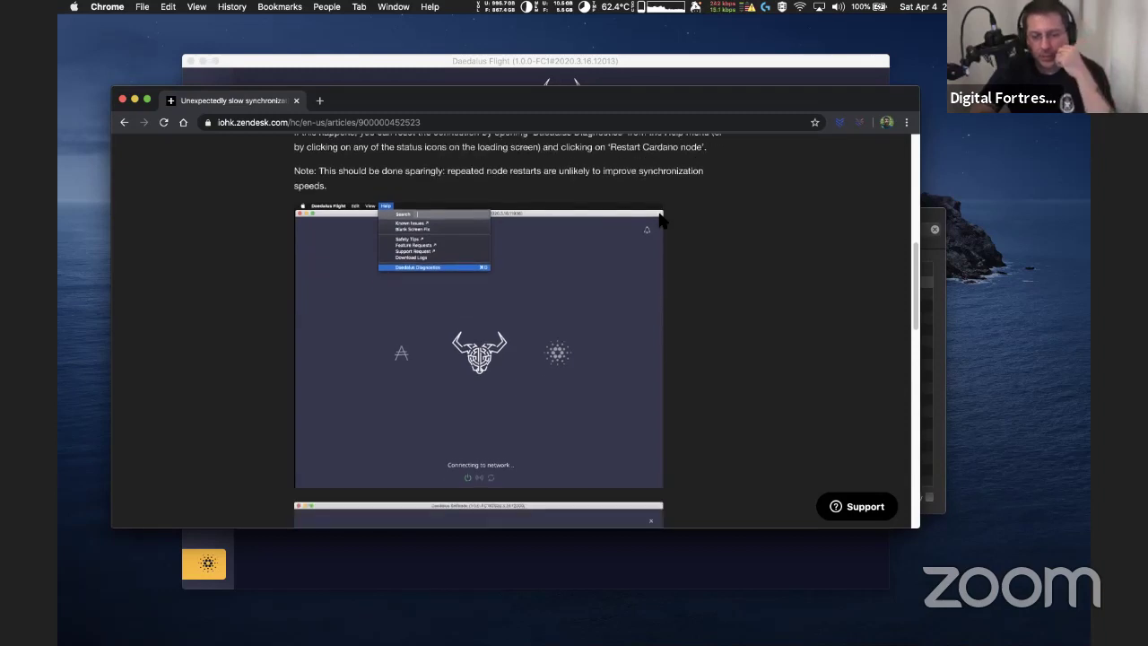
scroll(661, 219, "down", 7)
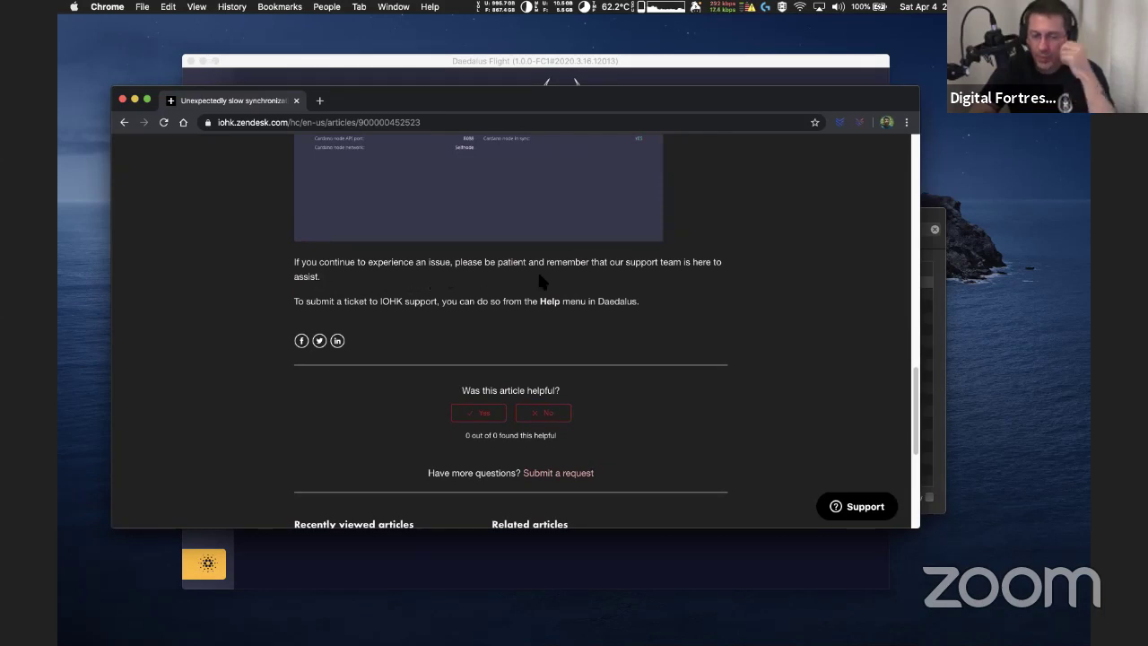
scroll(540, 282, "down", 1)
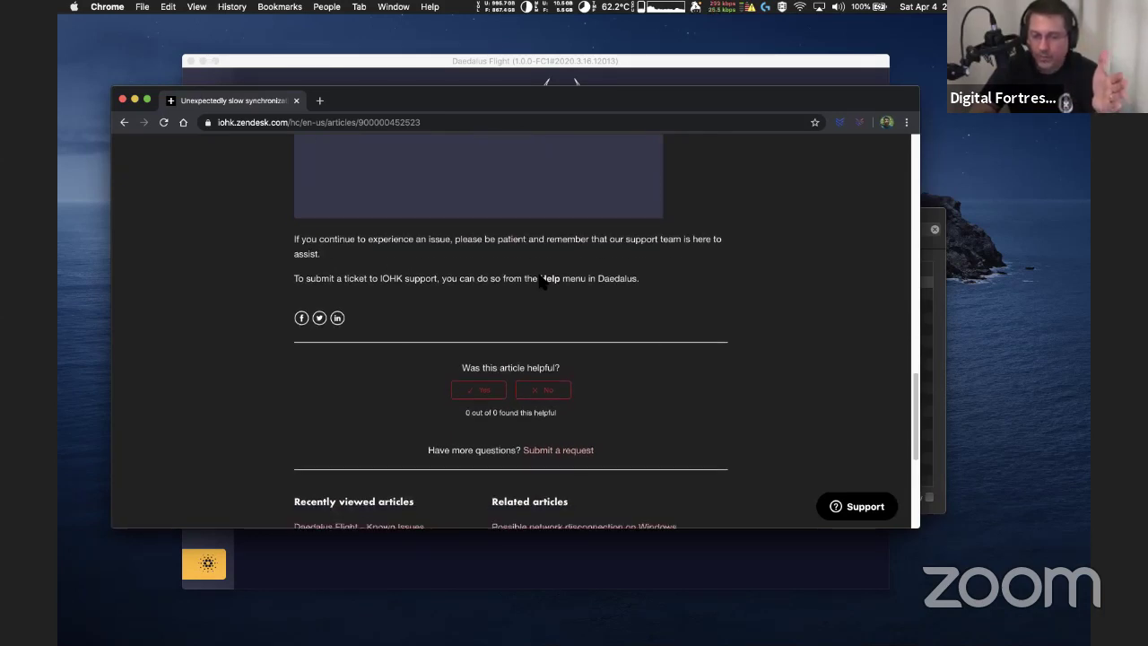
scroll(541, 282, "down", 1)
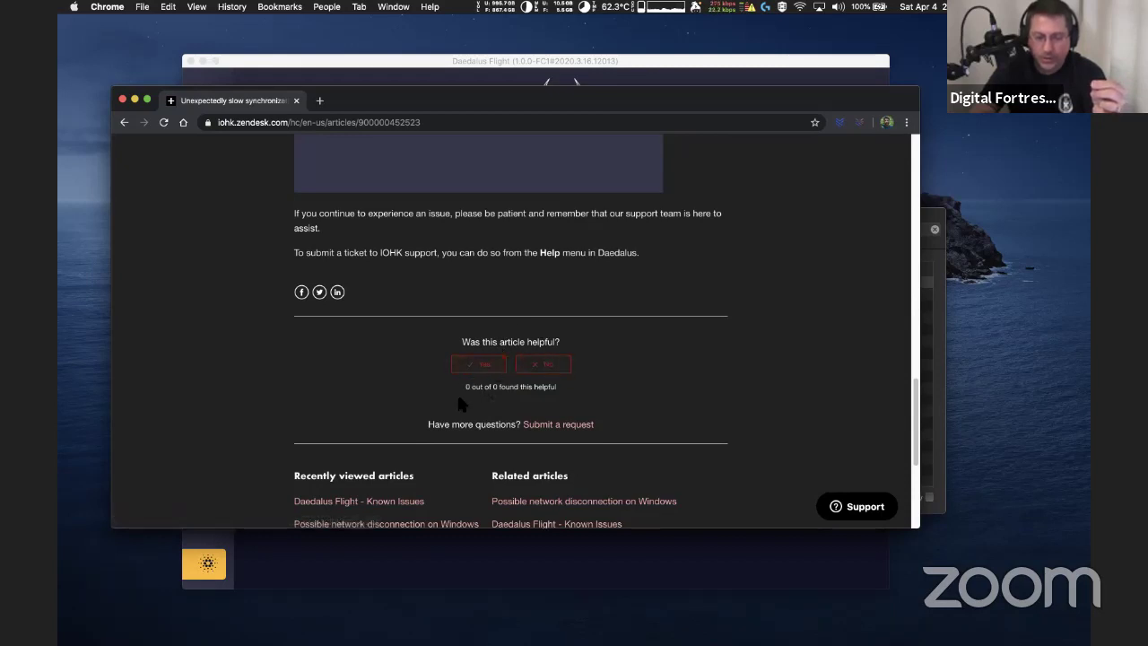
left_click_drag(464, 389, 569, 394)
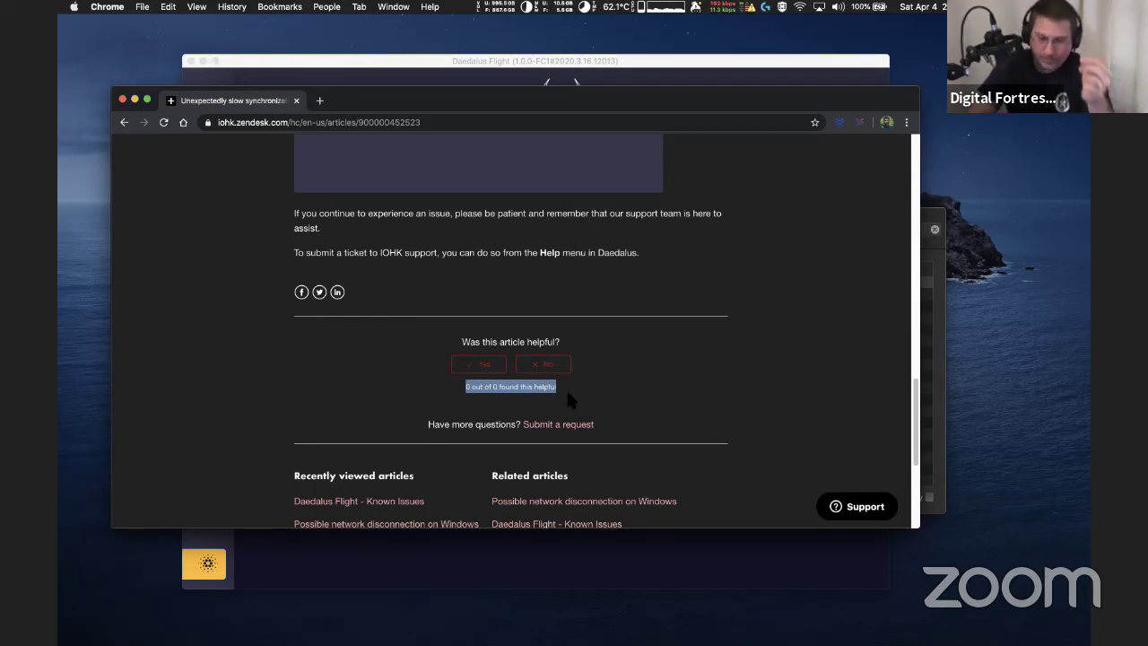
Vote Yes on 'Was this article helpful?', dismiss the sign-in prompt, and close Chrome
left_click(490, 367)
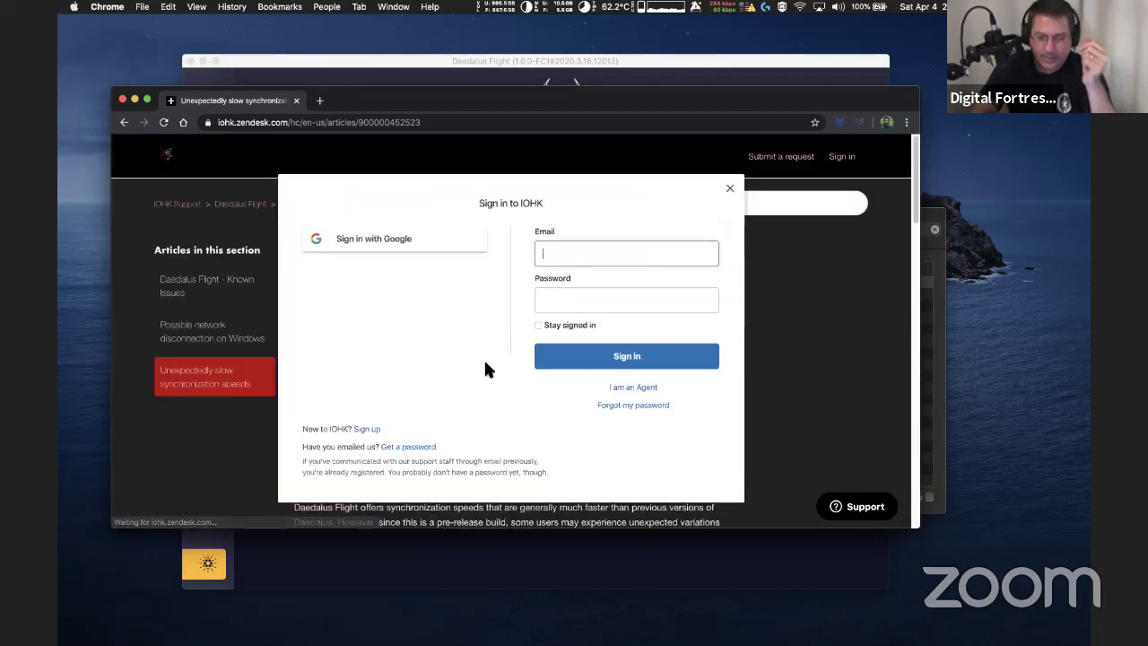
left_click(730, 189)
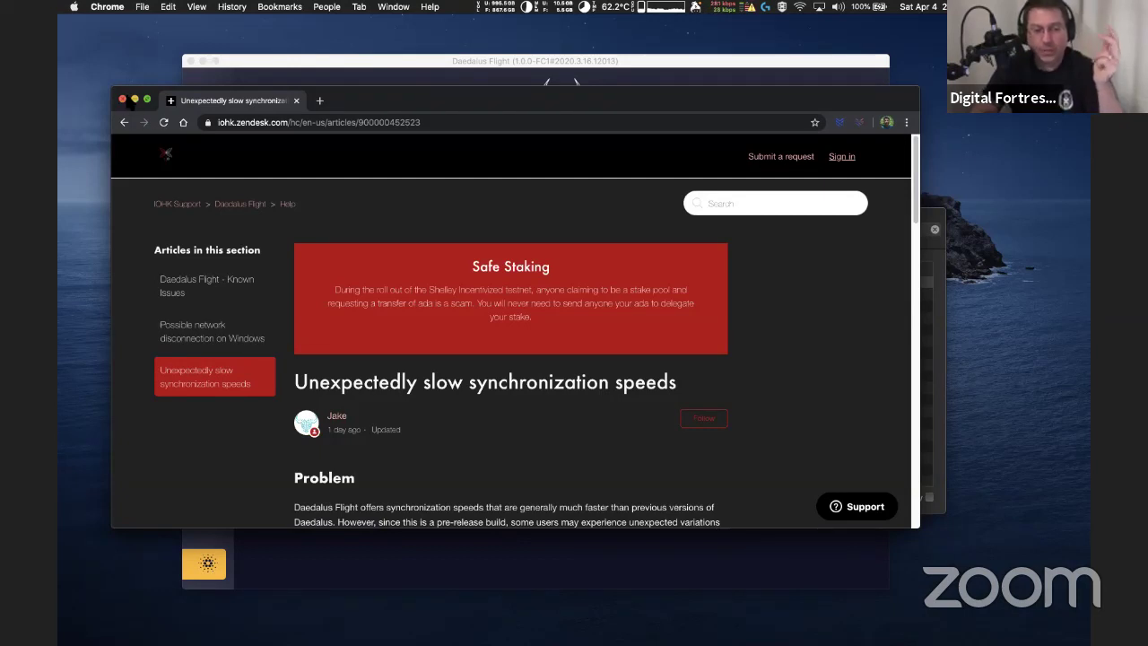
left_click(122, 99)
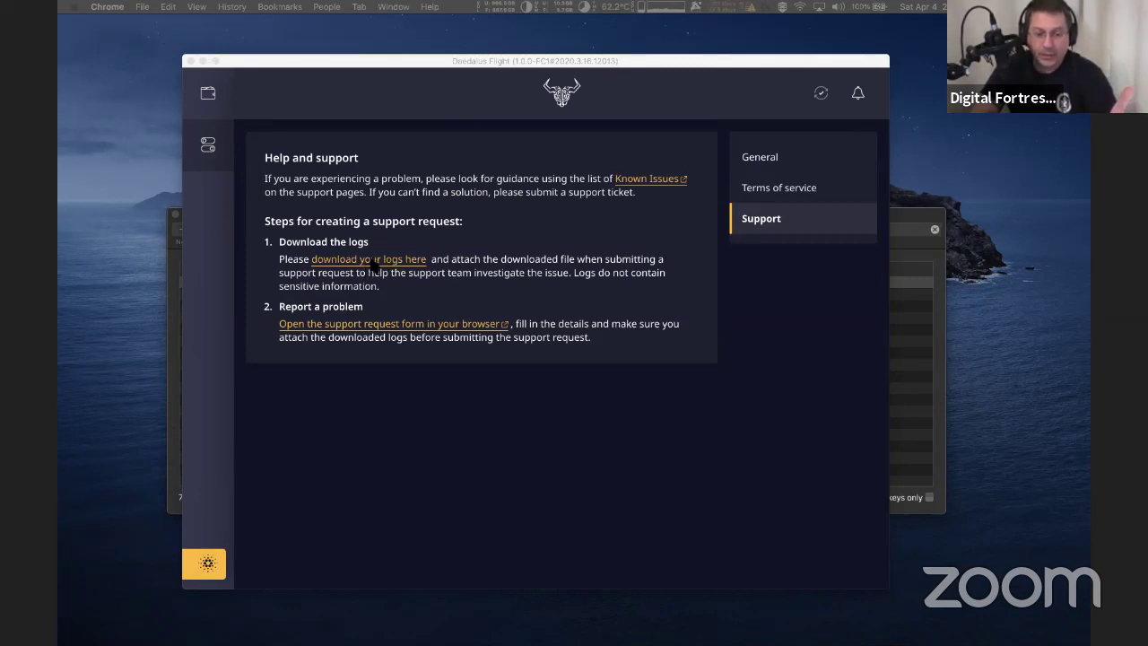
Save the Daedalus logs zip to the desktop and open the support request form
left_click(371, 260)
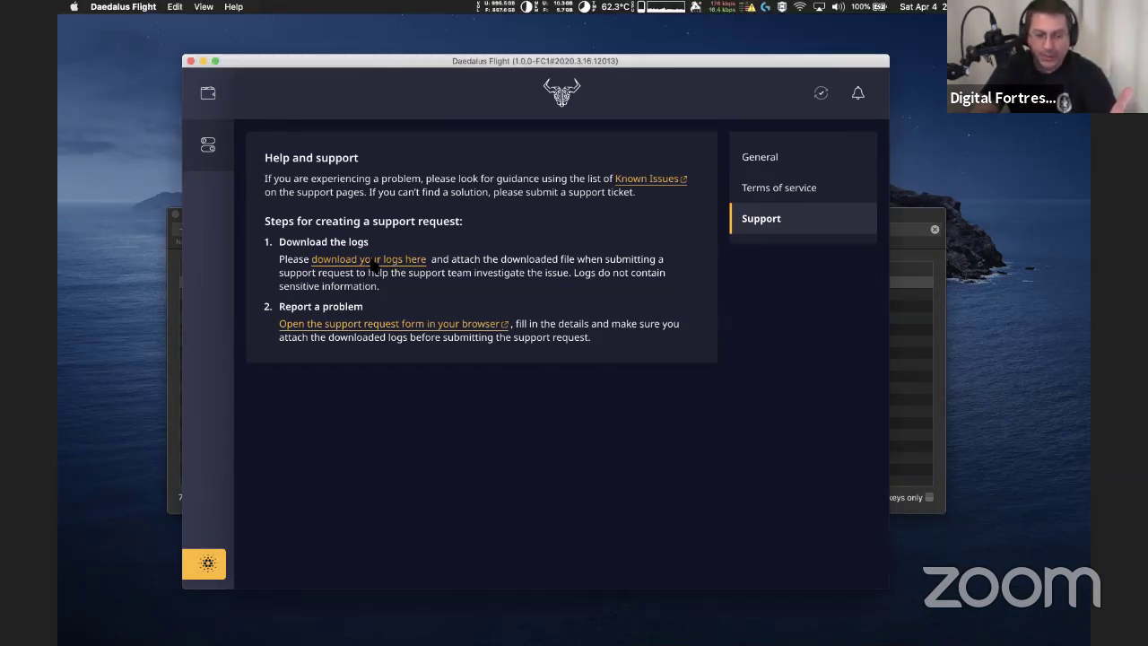
left_click(373, 261)
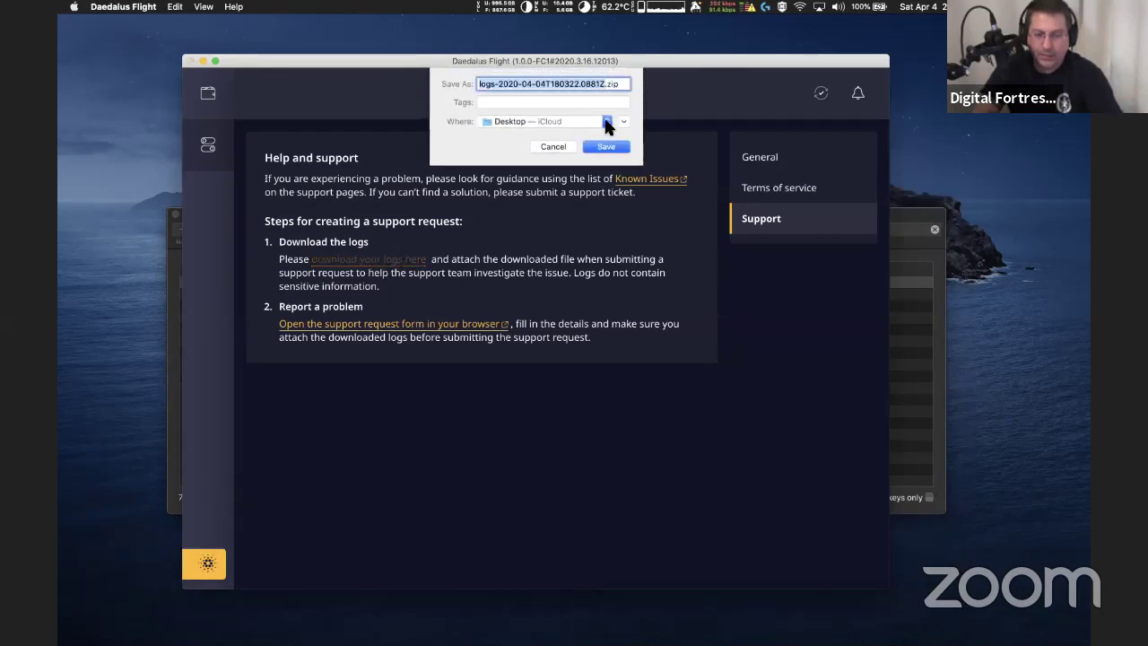
left_click(612, 149)
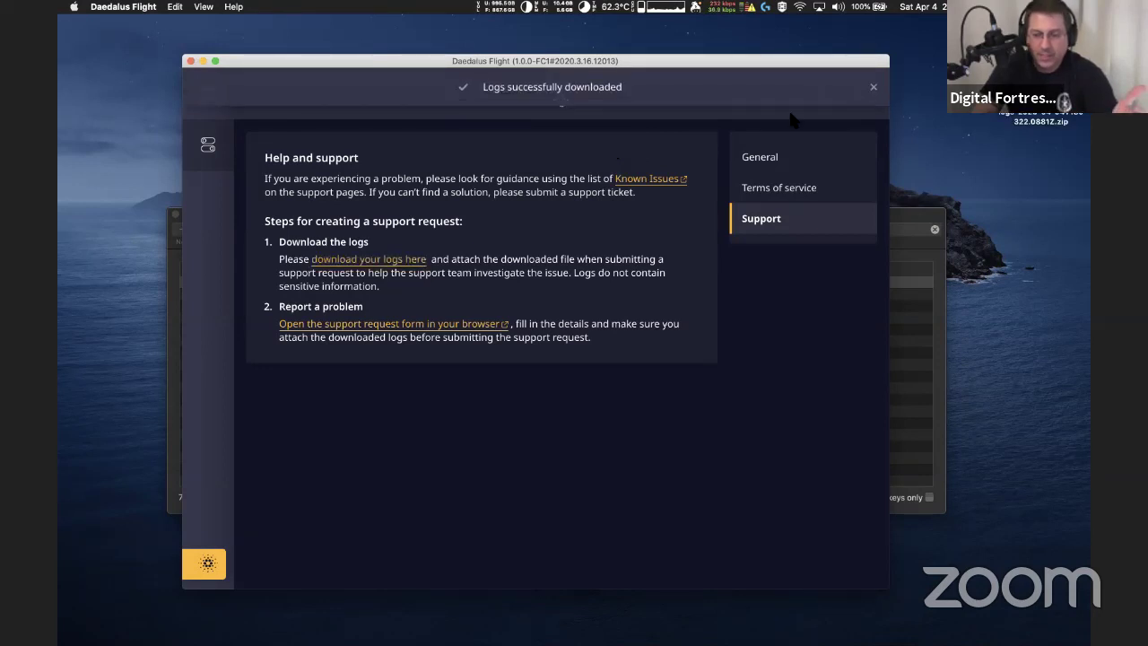
left_click_drag(791, 60, 721, 47)
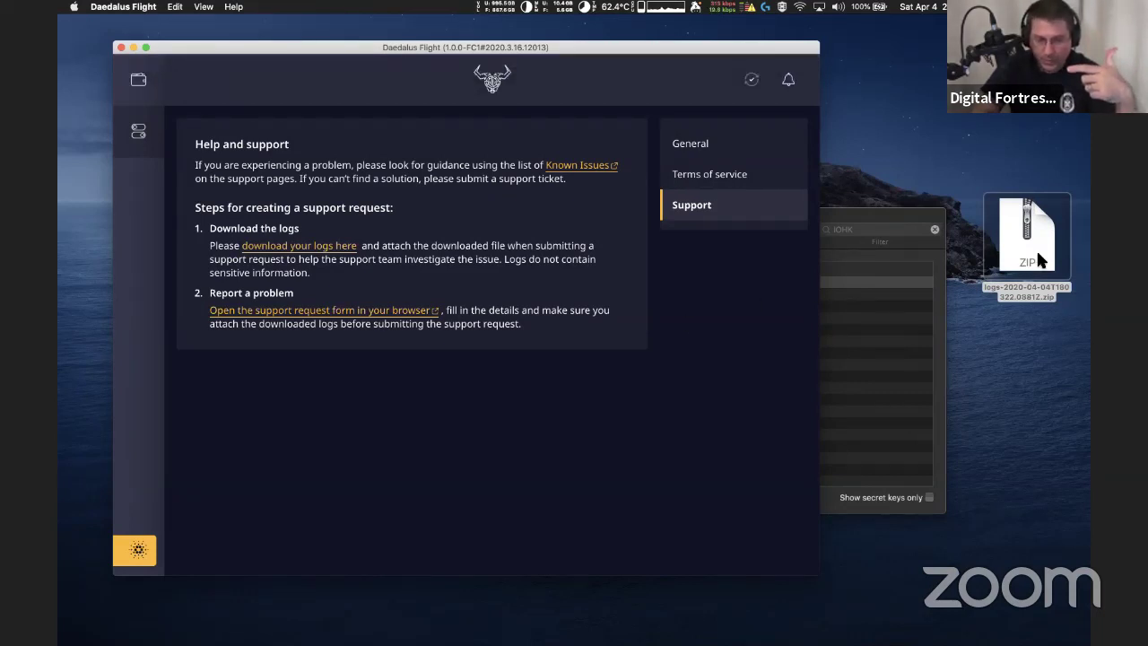
left_click(321, 318)
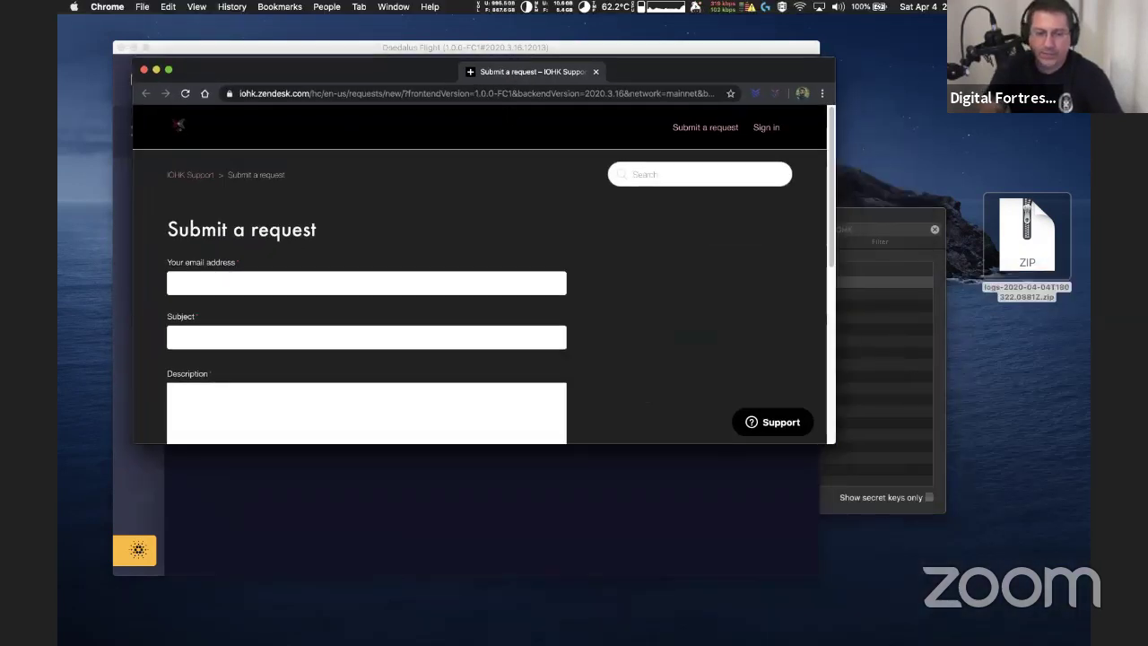
Enter the contact e-mail address and the subject 'Install improvement to Daedalus Flight'
left_click(234, 332)
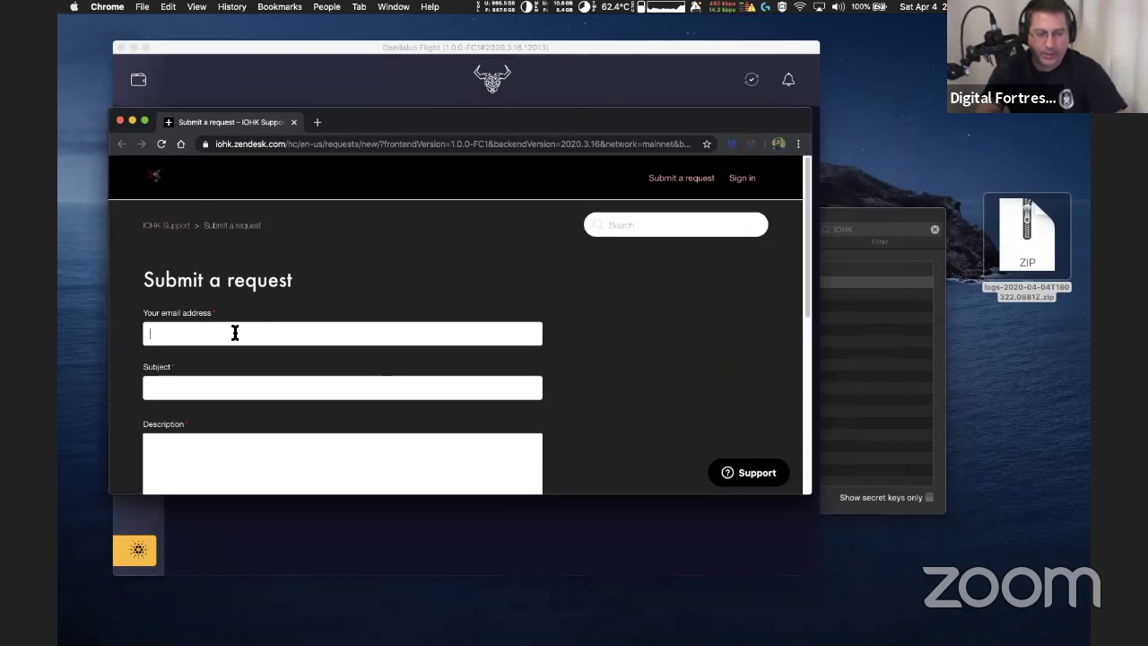
key("Tab")
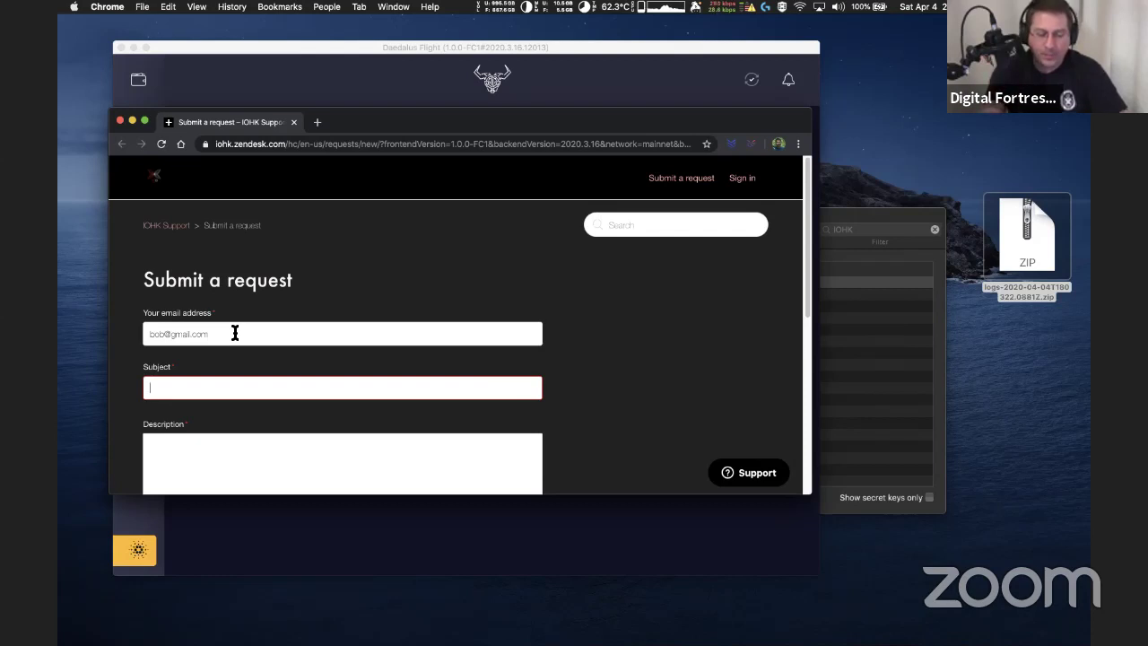
type("Initi")
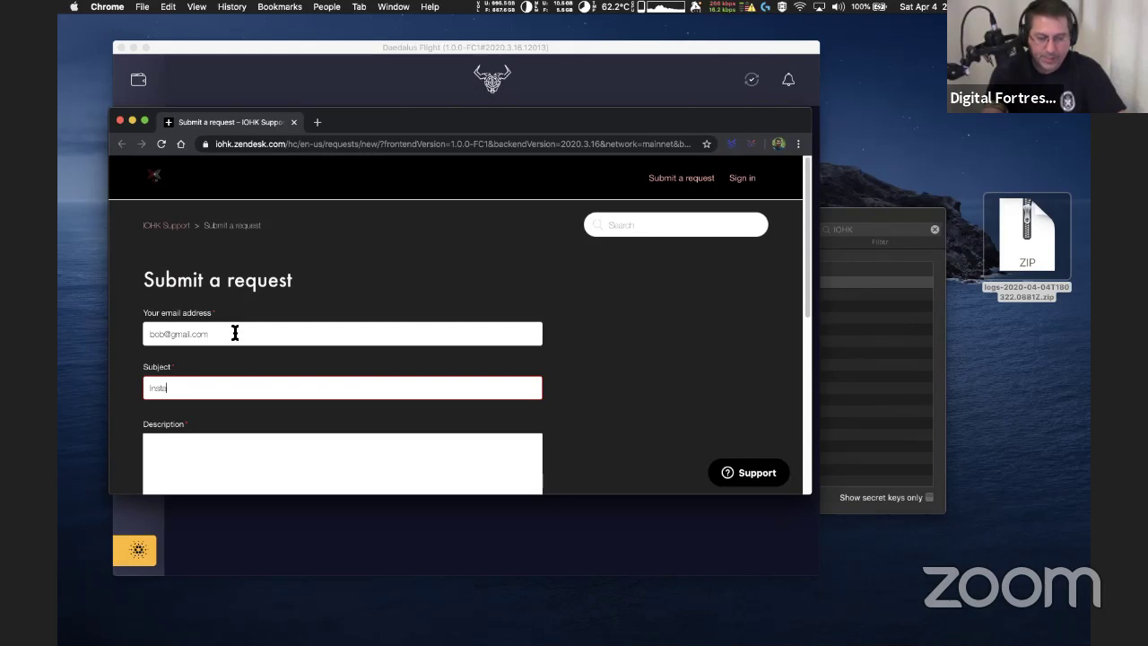
type("ll improvem")
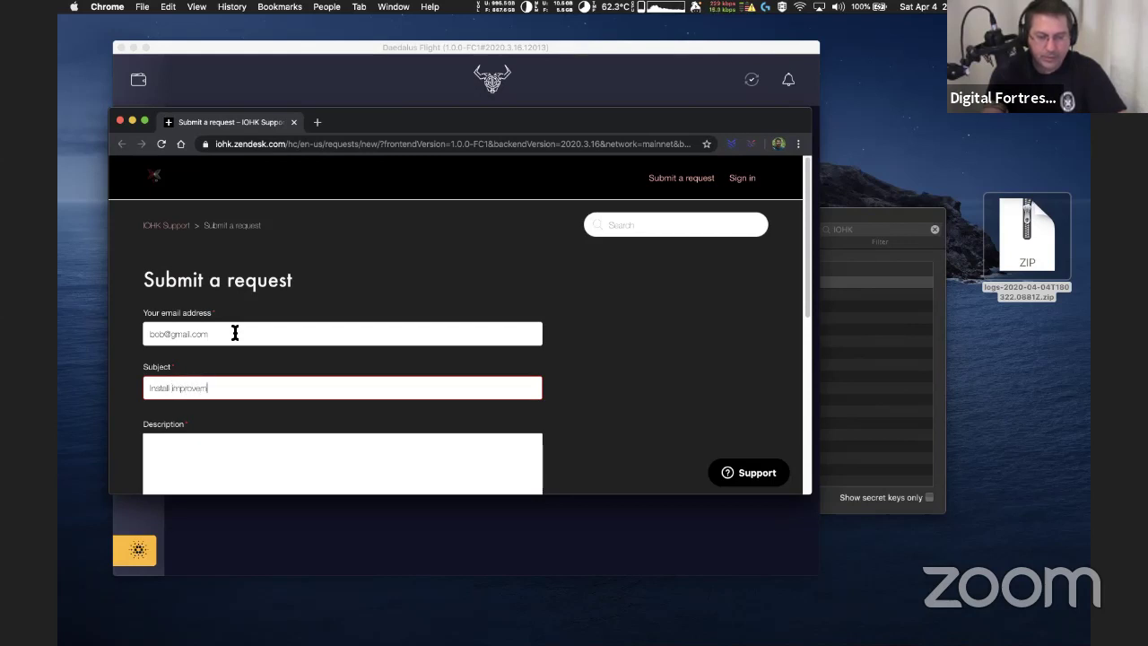
type("ent to Daeda")
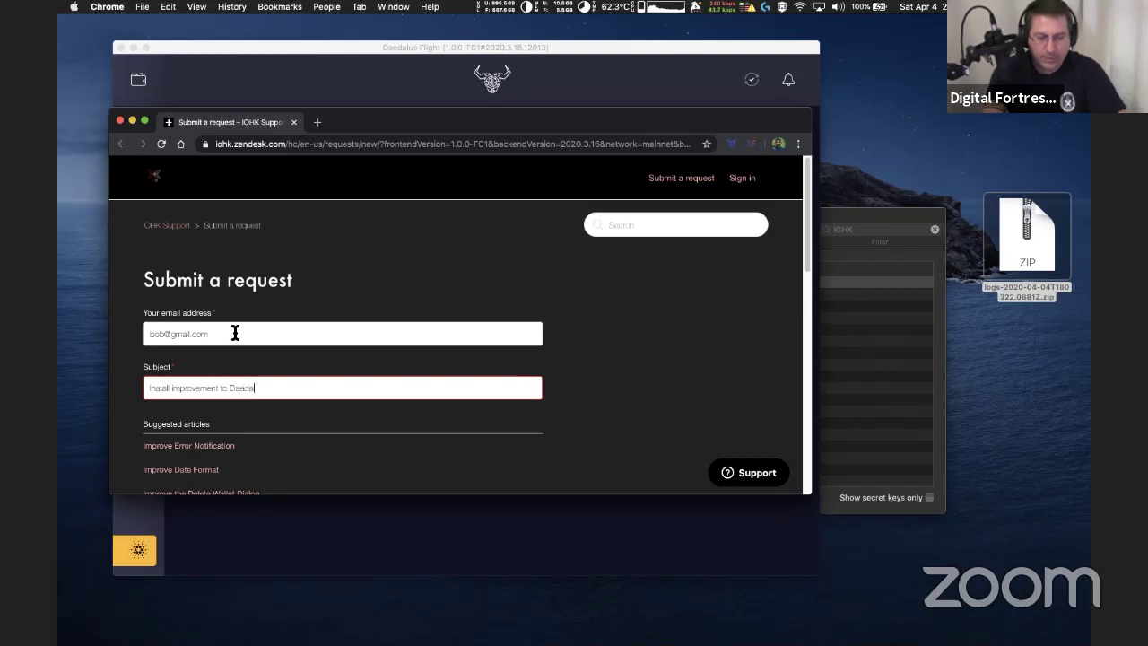
type("lus Flight")
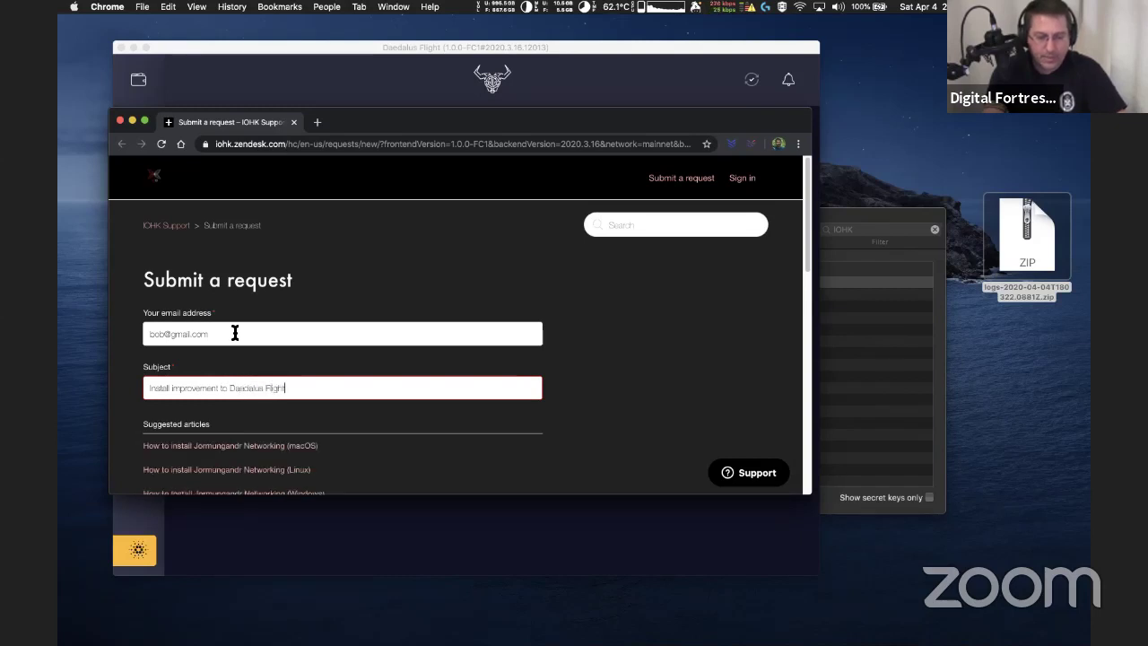
scroll(301, 358, "down", 5)
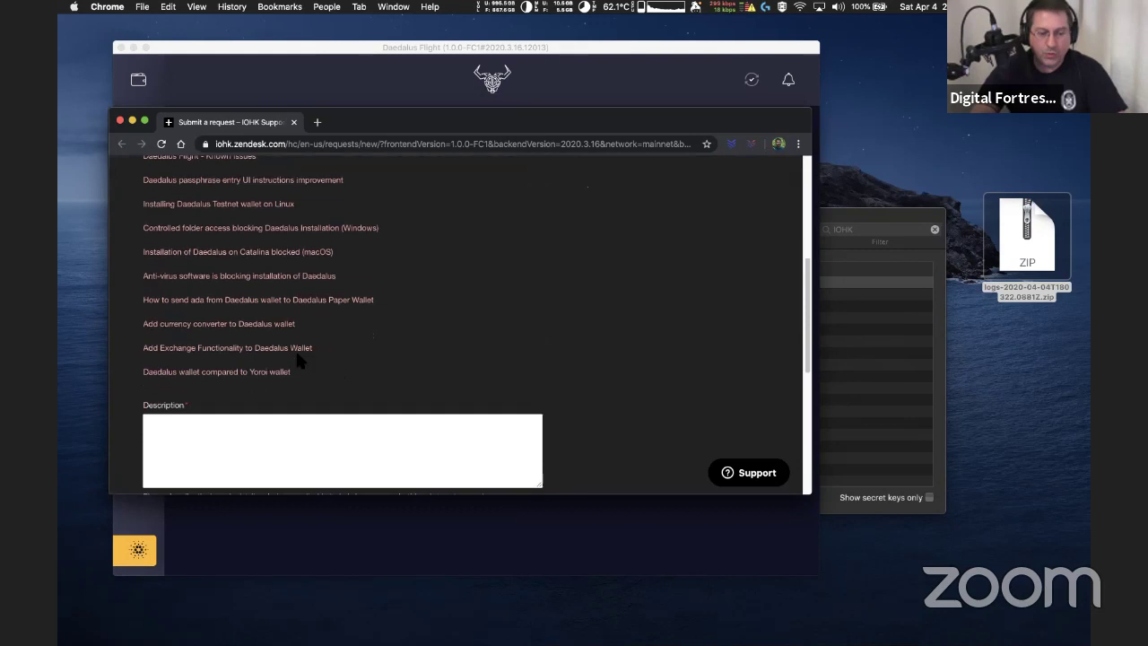
scroll(296, 354, "up", 2)
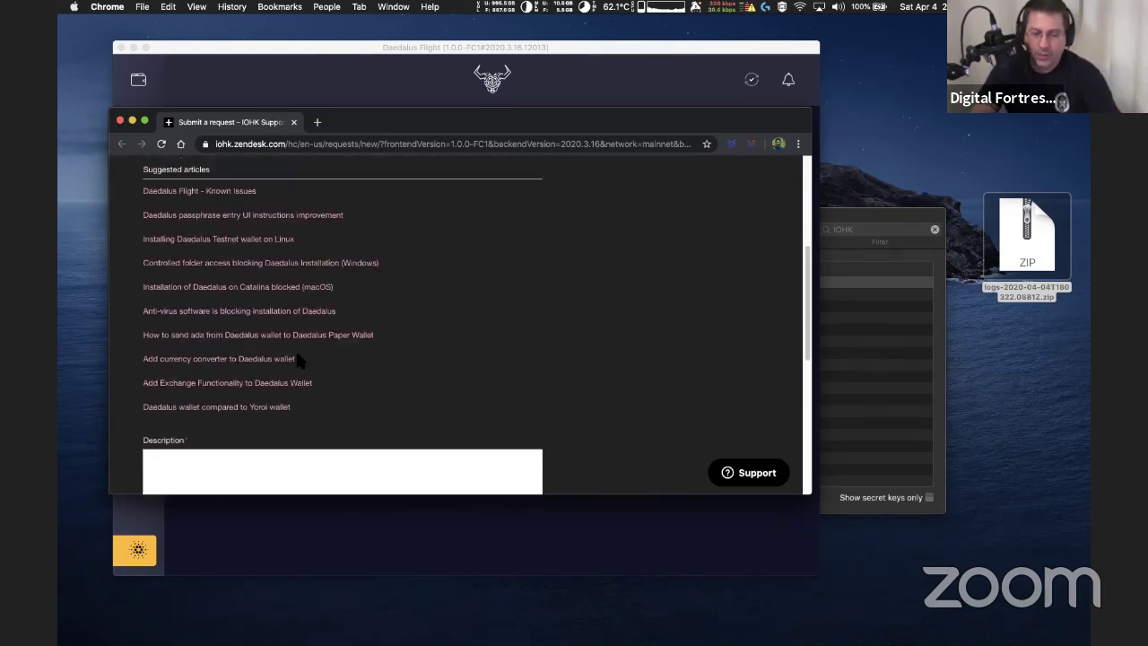
scroll(297, 354, "down", 1)
scroll(297, 357, "down", 4)
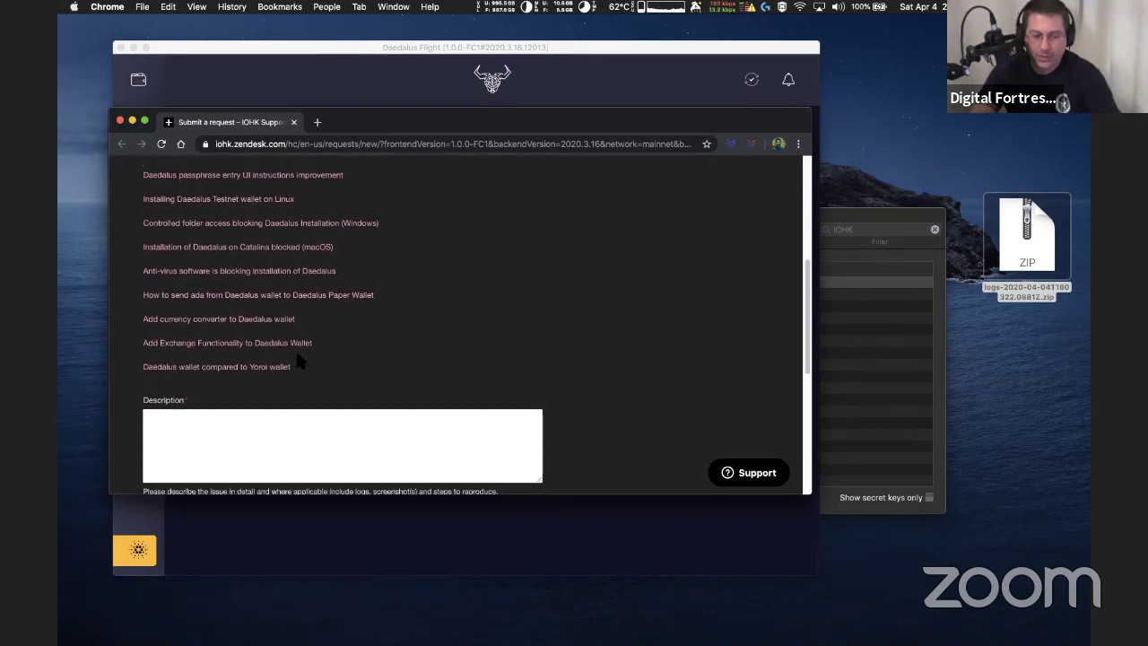
Write 'here' as the description and choose Daedalus as the product
left_click(272, 334)
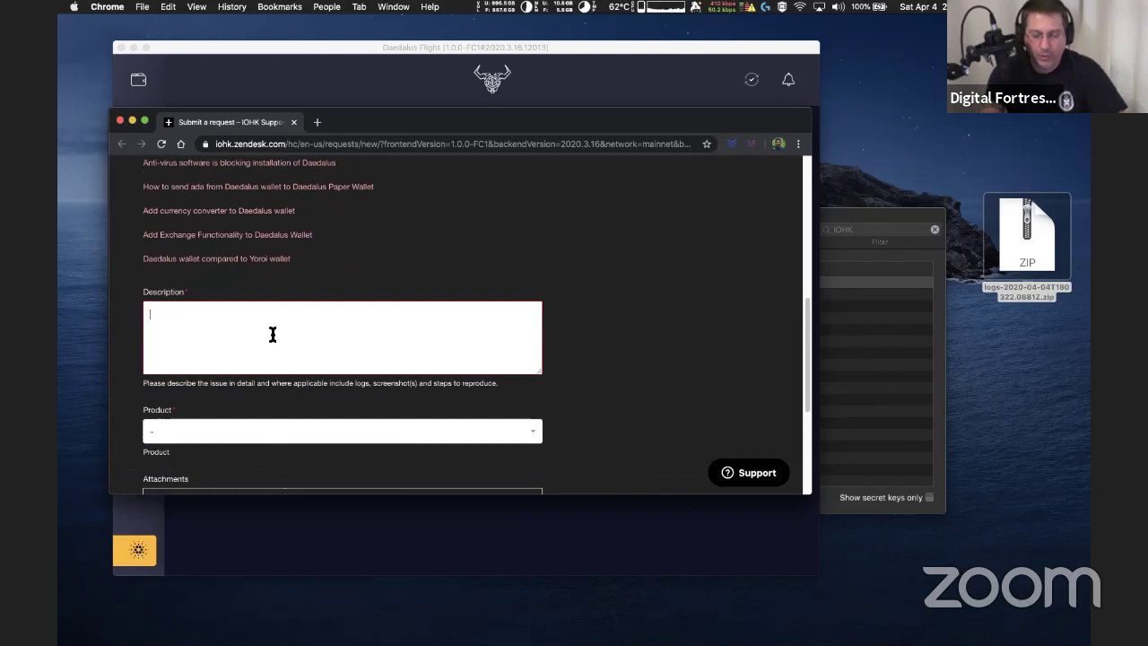
type("here")
key("Tab")
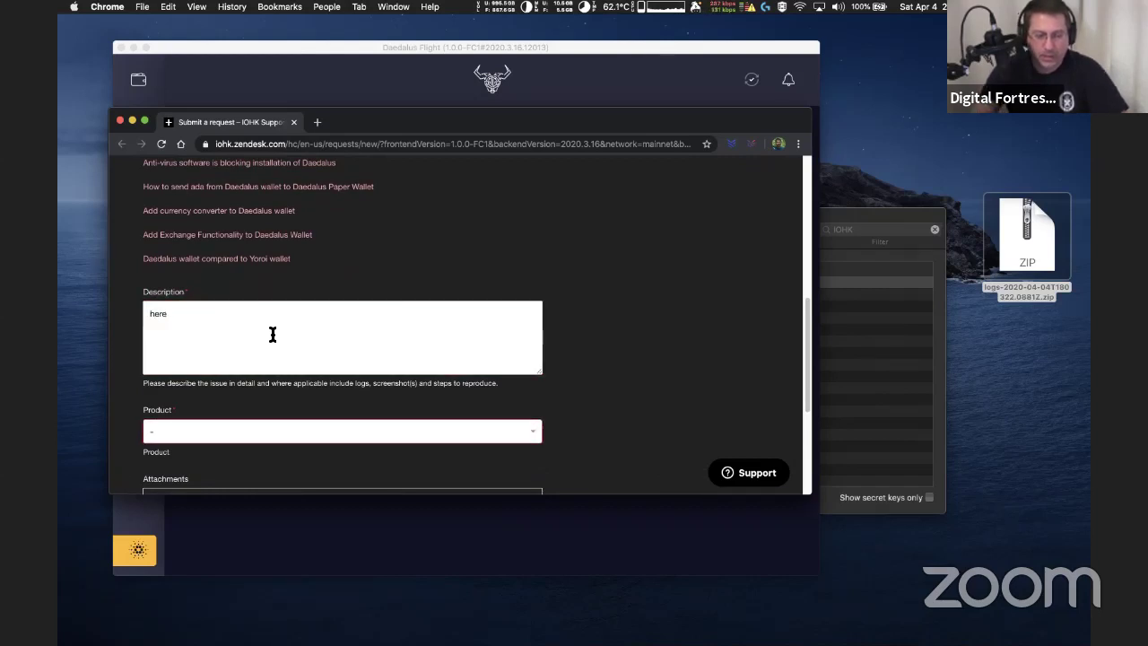
scroll(290, 379, "down", 3)
left_click(315, 335)
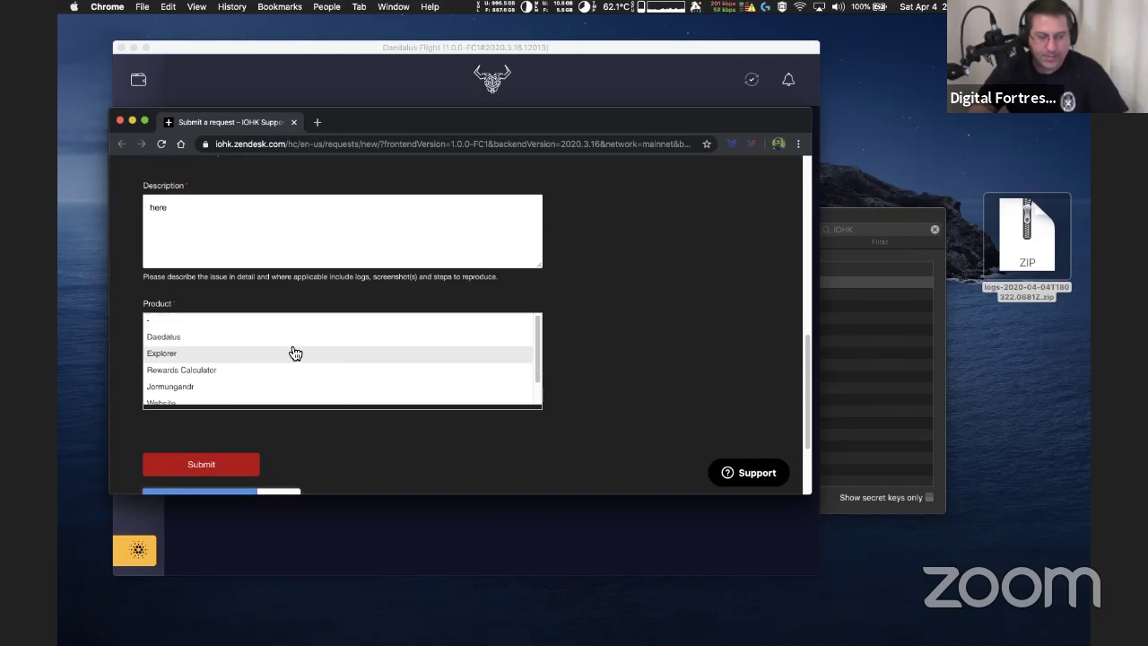
left_click(269, 333)
Set version Daedalus Flight - 1.0.0-FC1 and operating system MacOS 10.15 Catalina
scroll(337, 350, "down", 2)
scroll(341, 361, "down", 3)
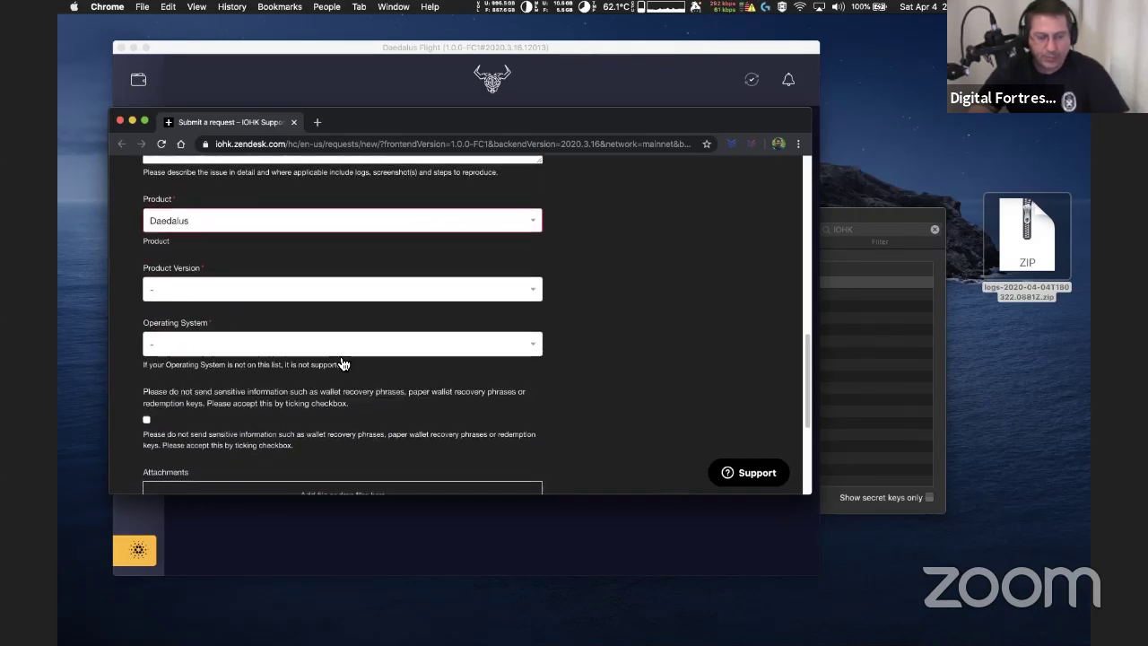
left_click(289, 238)
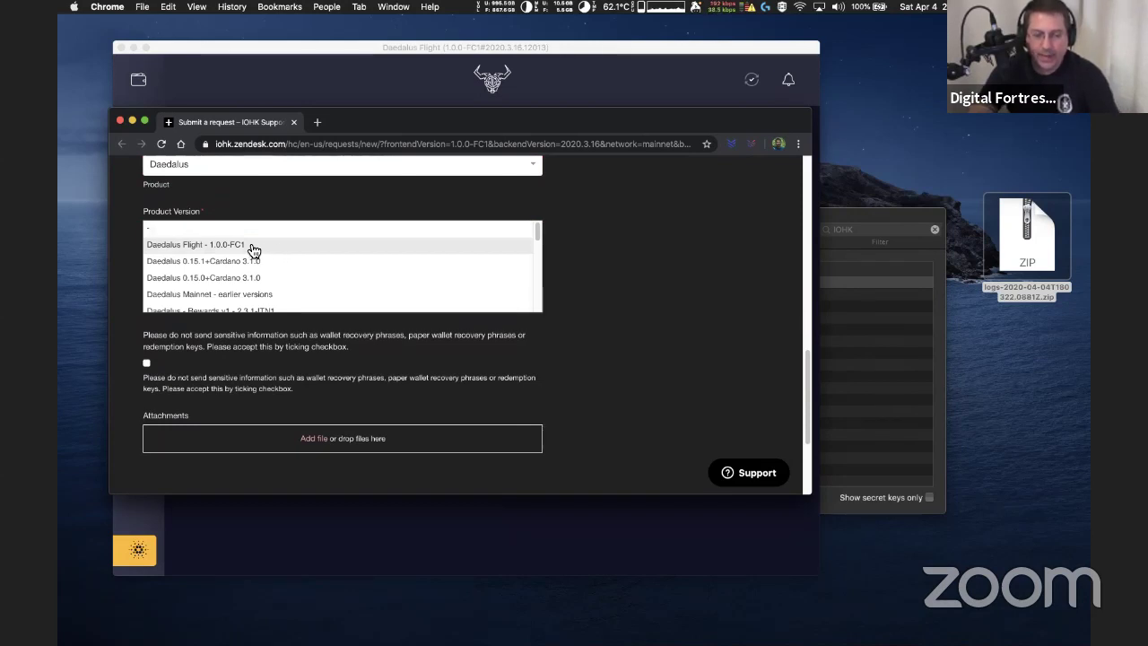
left_click(253, 245)
left_click(264, 300)
scroll(258, 322, "down", 2)
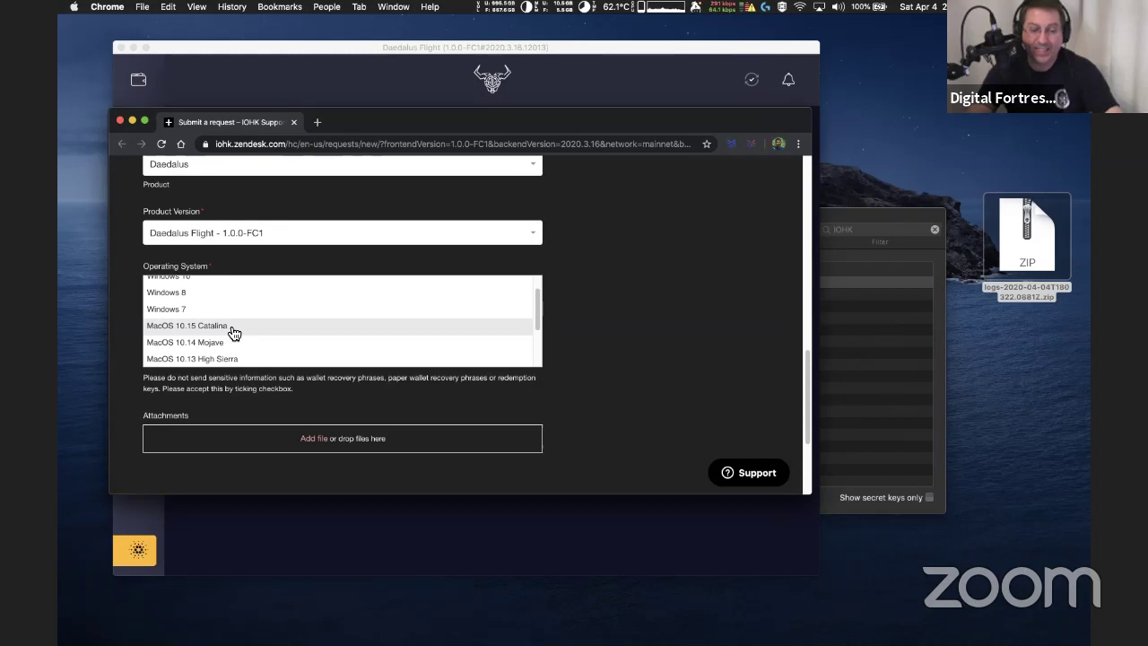
left_click(233, 334)
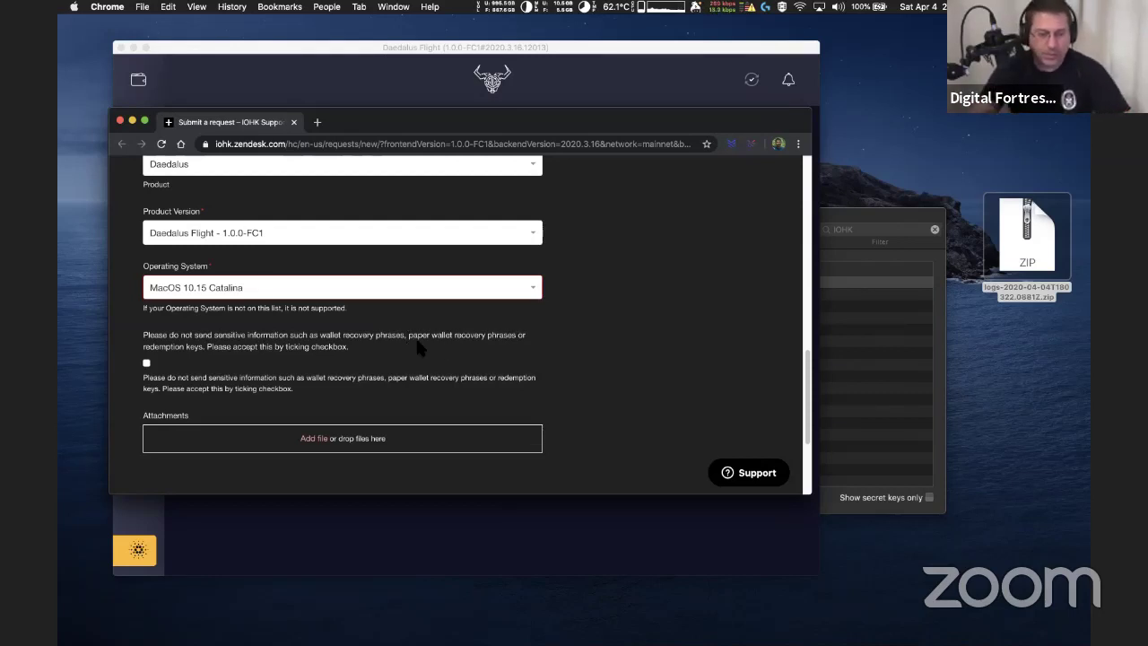
scroll(444, 345, "down", 2)
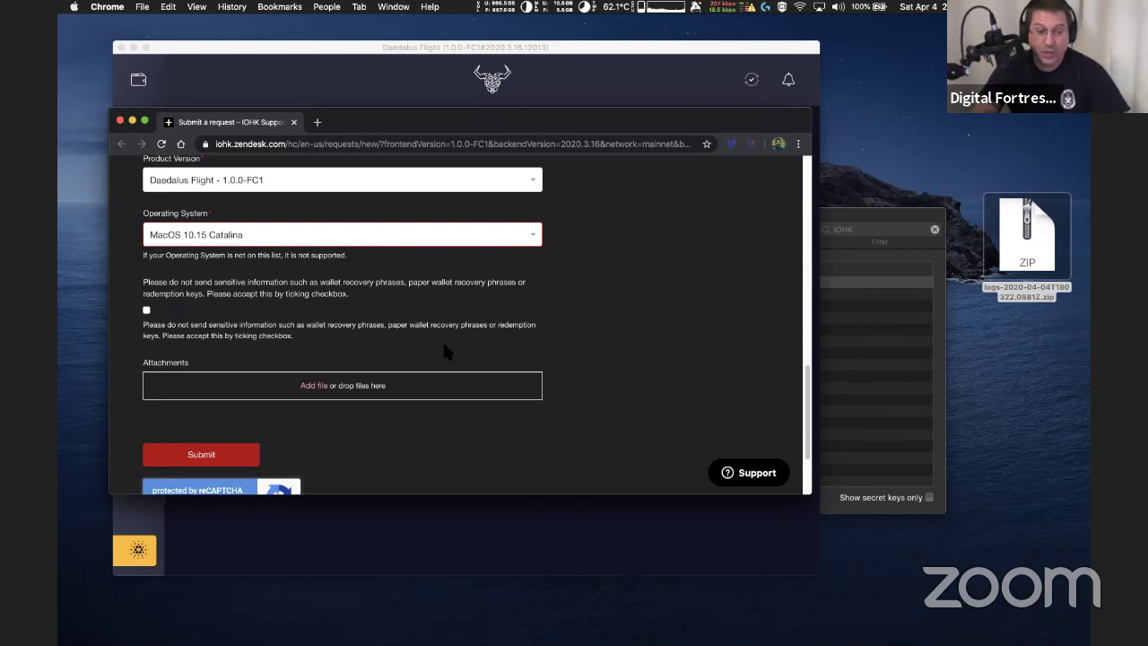
scroll(445, 350, "down", 1)
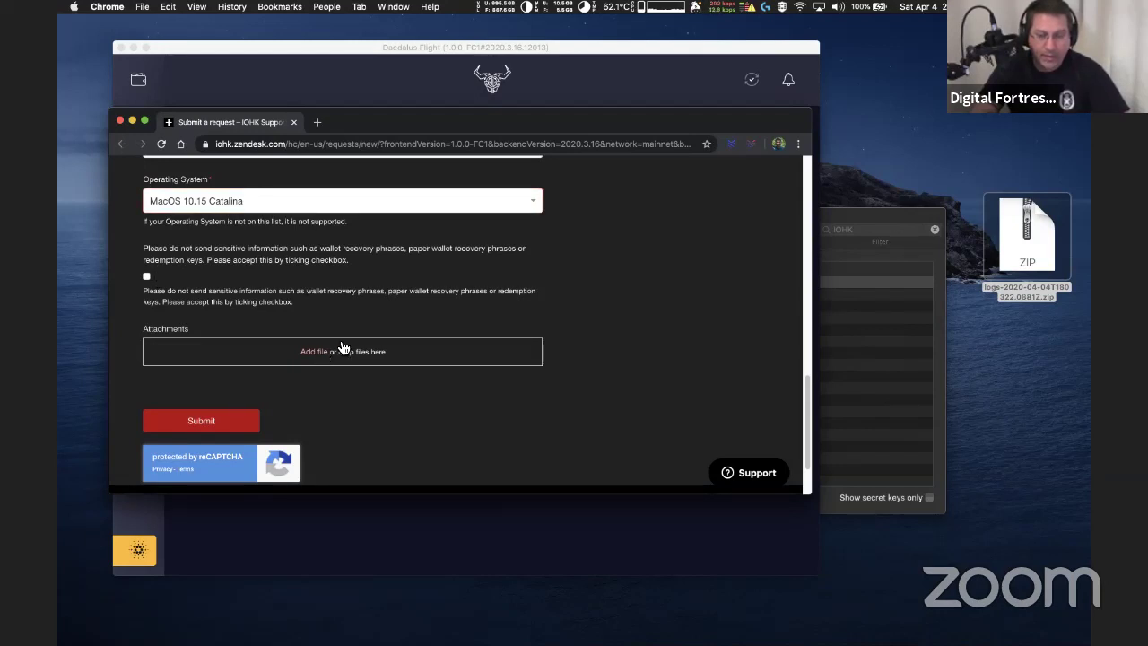
Drop the logs ZIP from the desktop into Attachments, then close the browser window
left_click_drag(1018, 240, 296, 351)
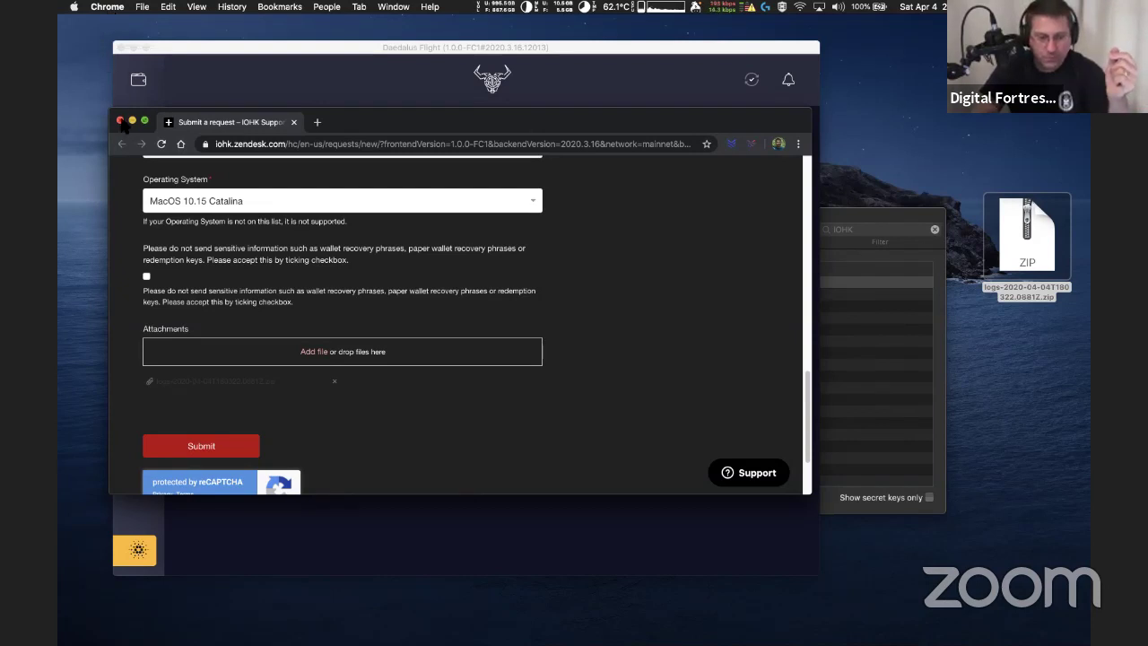
left_click(120, 120)
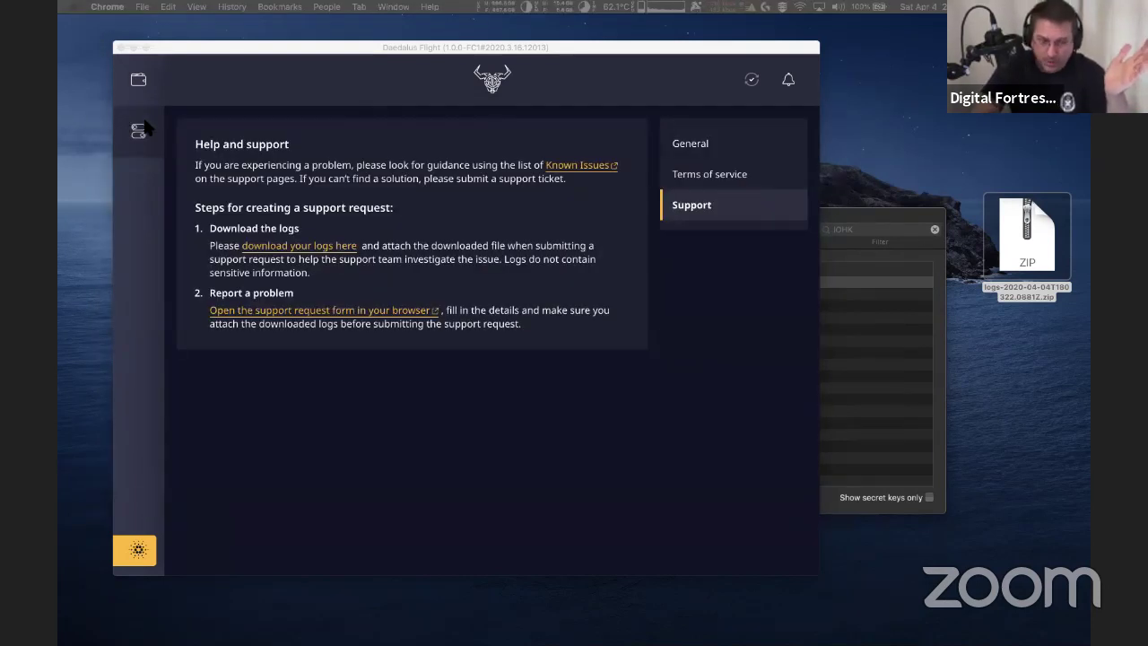
Focus the Daedalus window and go to the add-wallet screen via the sidebar wallet icon
left_click_drag(371, 48, 374, 51)
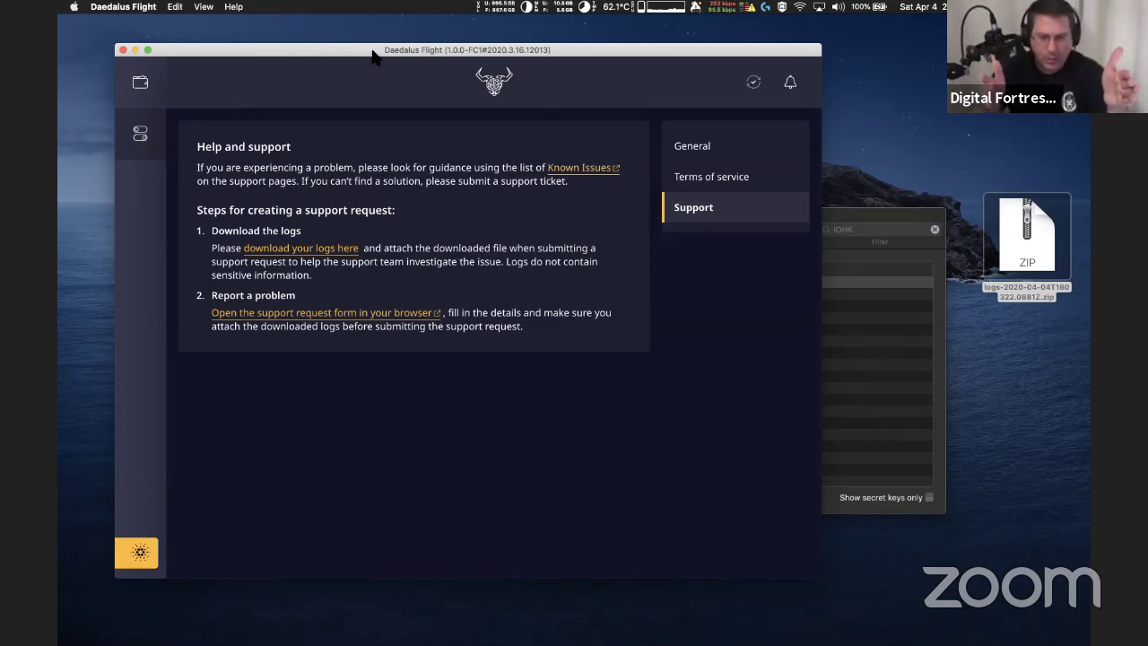
left_click(144, 85)
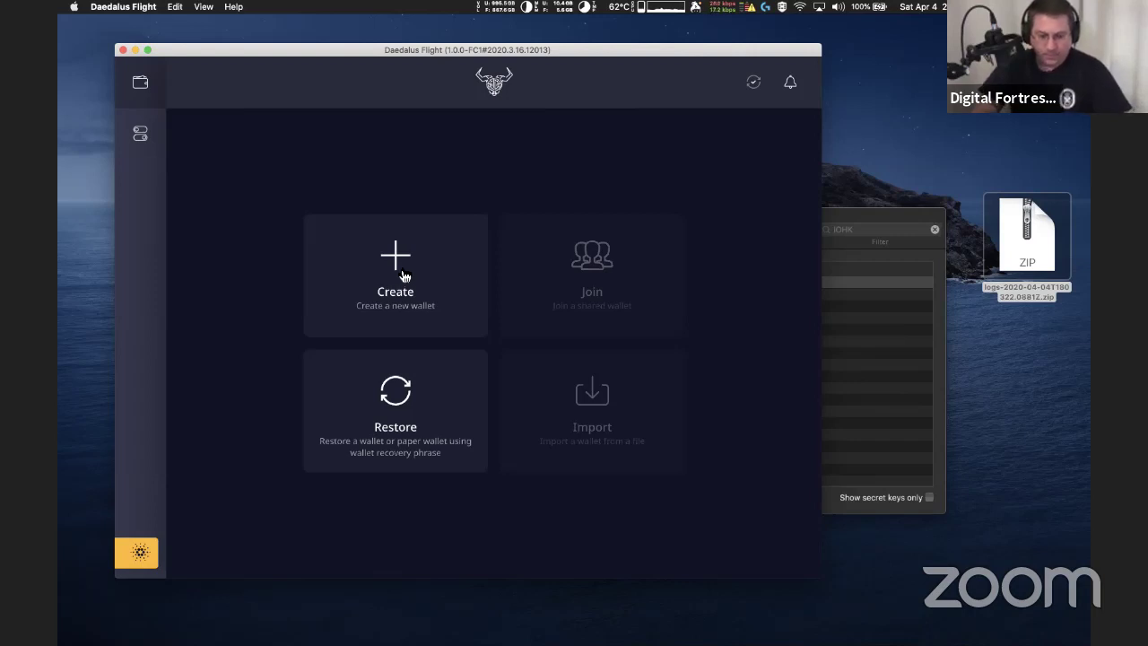
Name the new wallet 'Ironman', enter and repeat its spending password, and submit
left_click(404, 276)
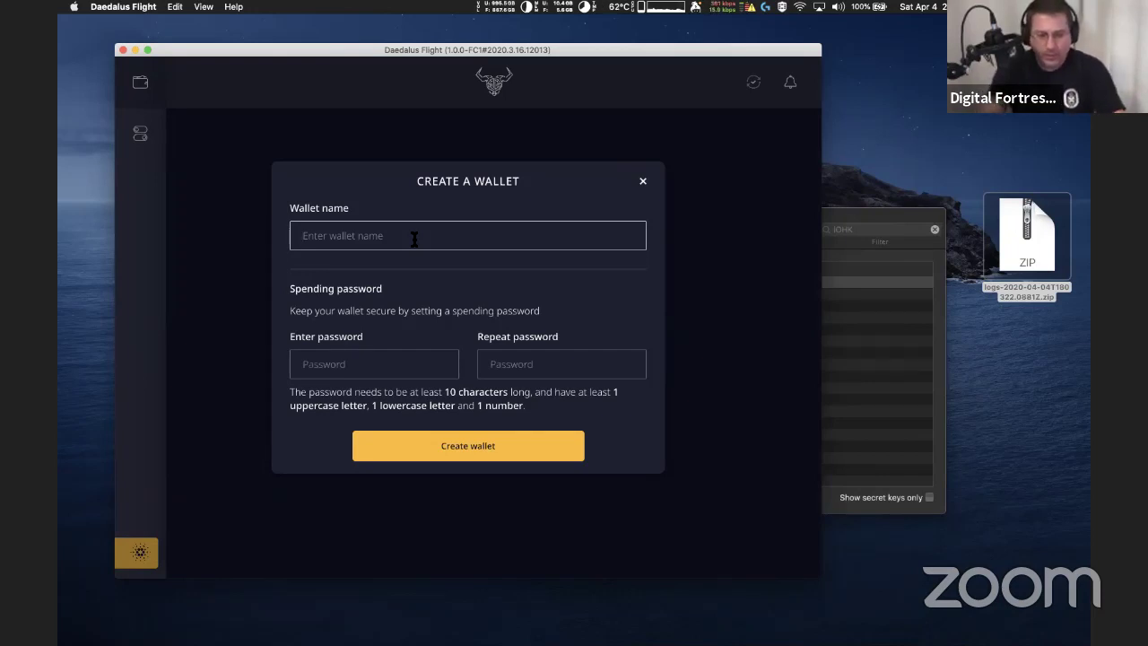
type("Bob")
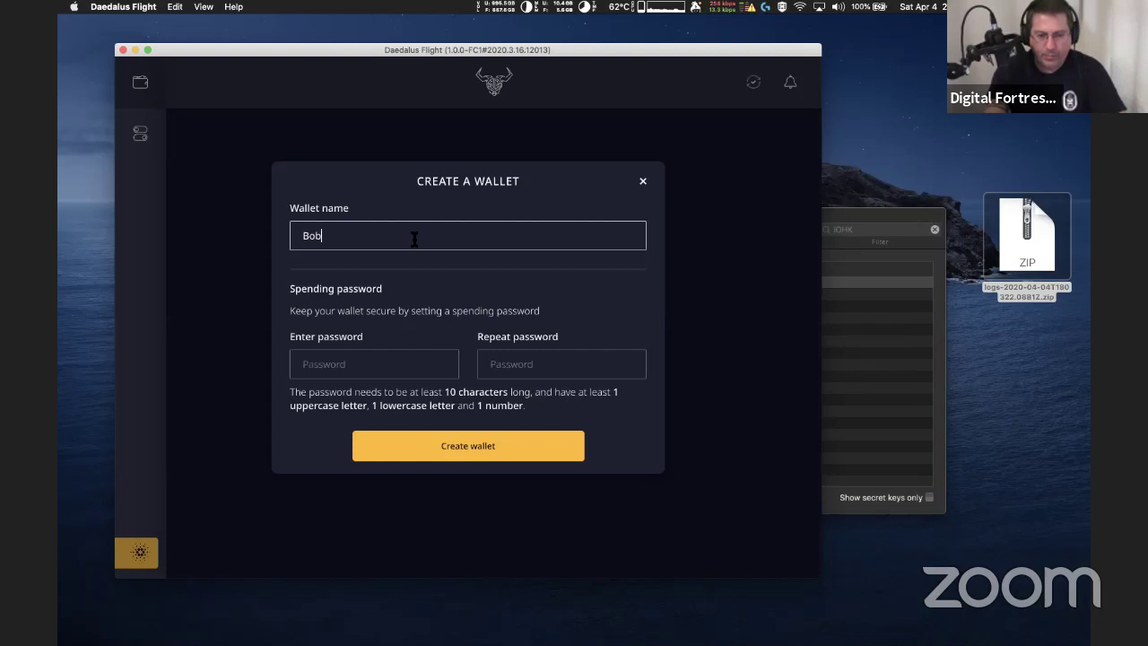
key("BackSpace")
key("BackSpace")
key("BackSpace")
type("Ironman")
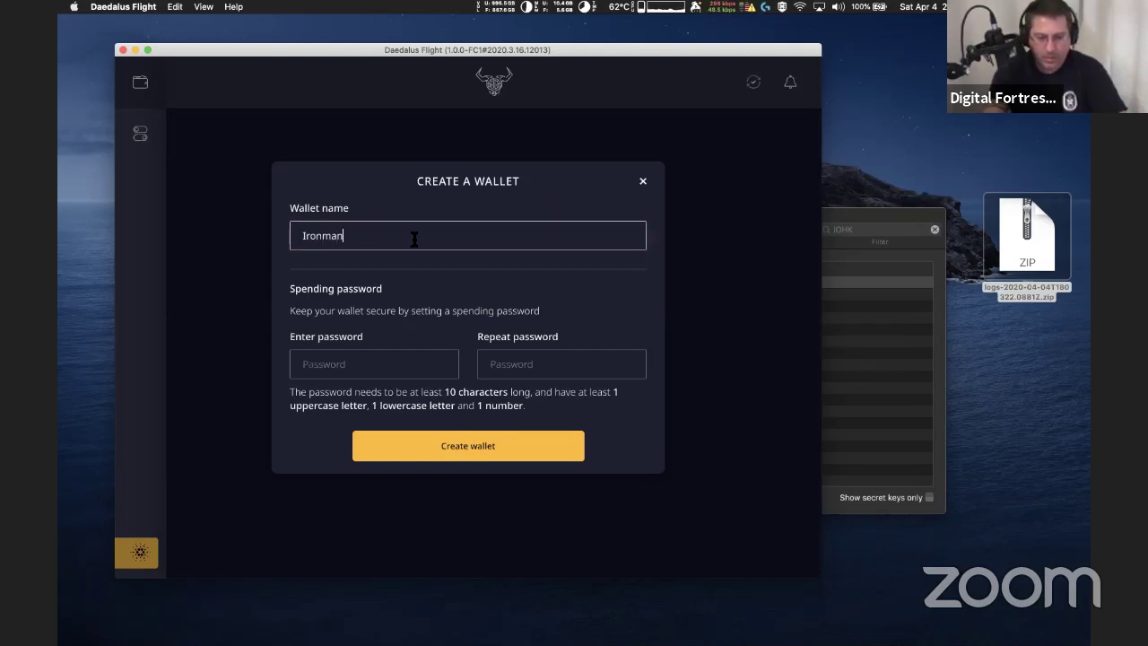
left_click(362, 367)
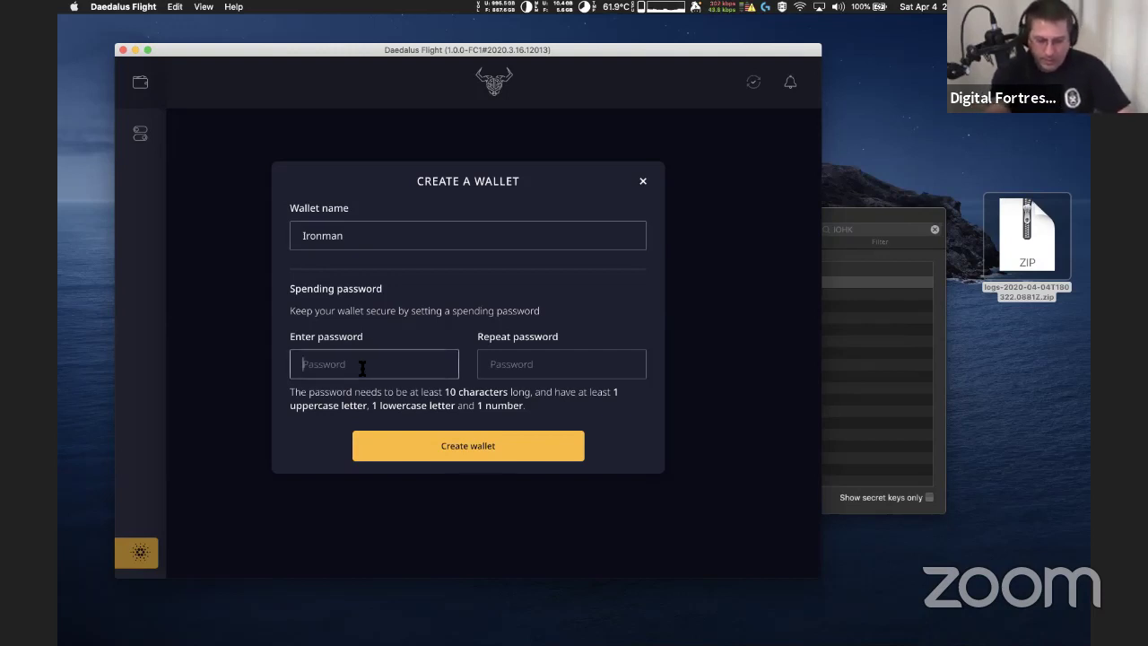
type("********")
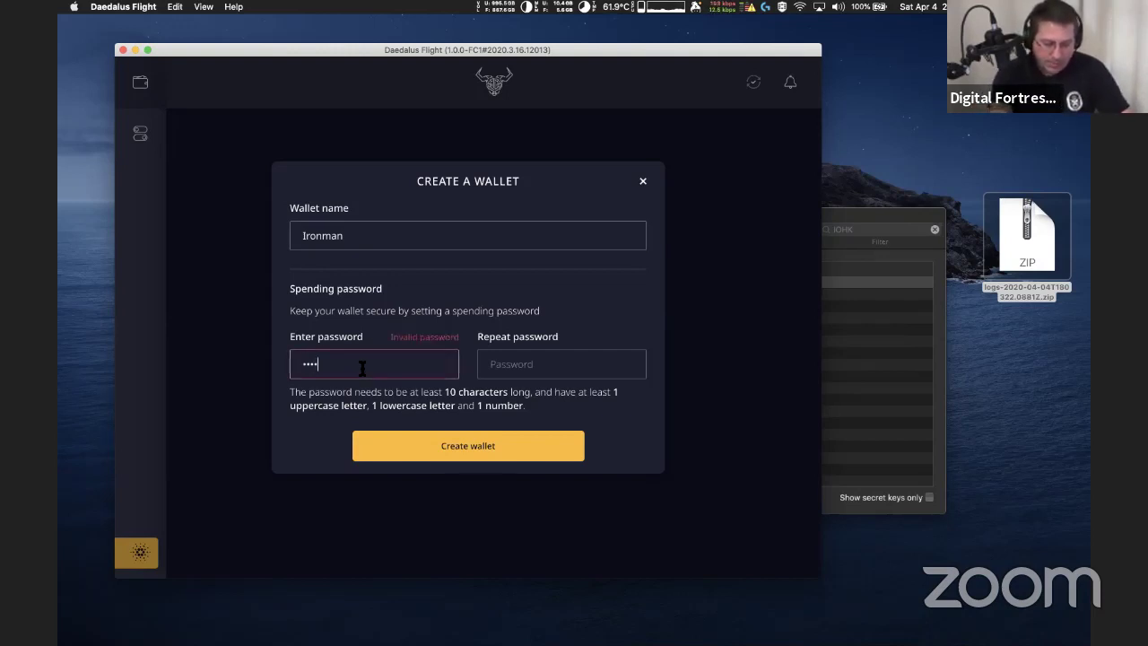
type("******")
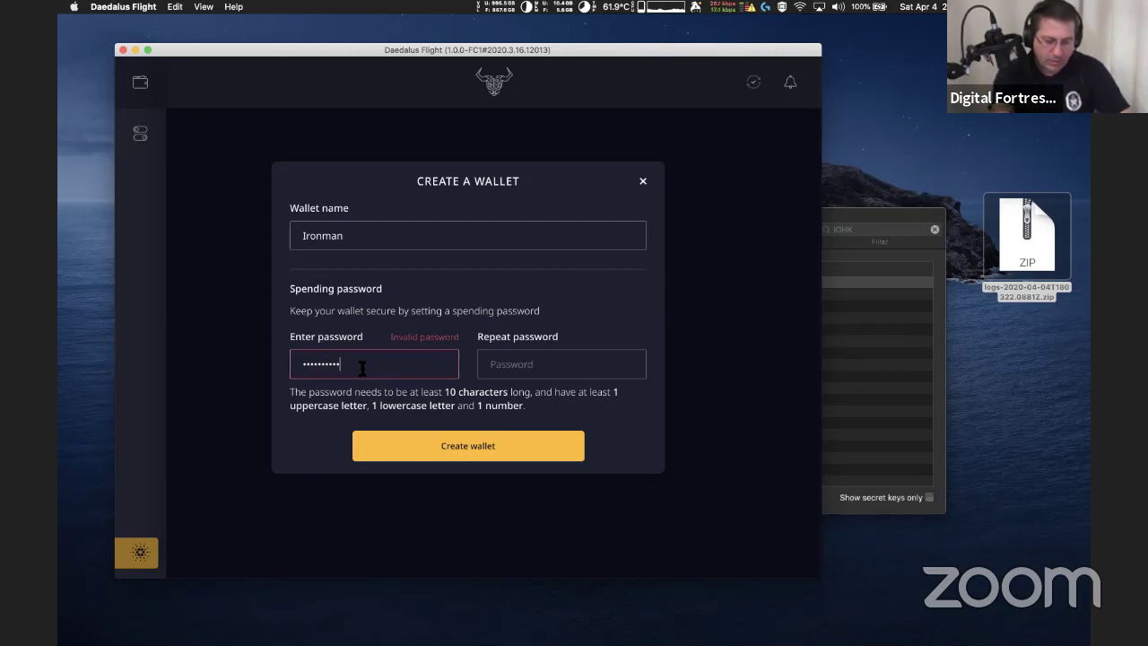
type("**")
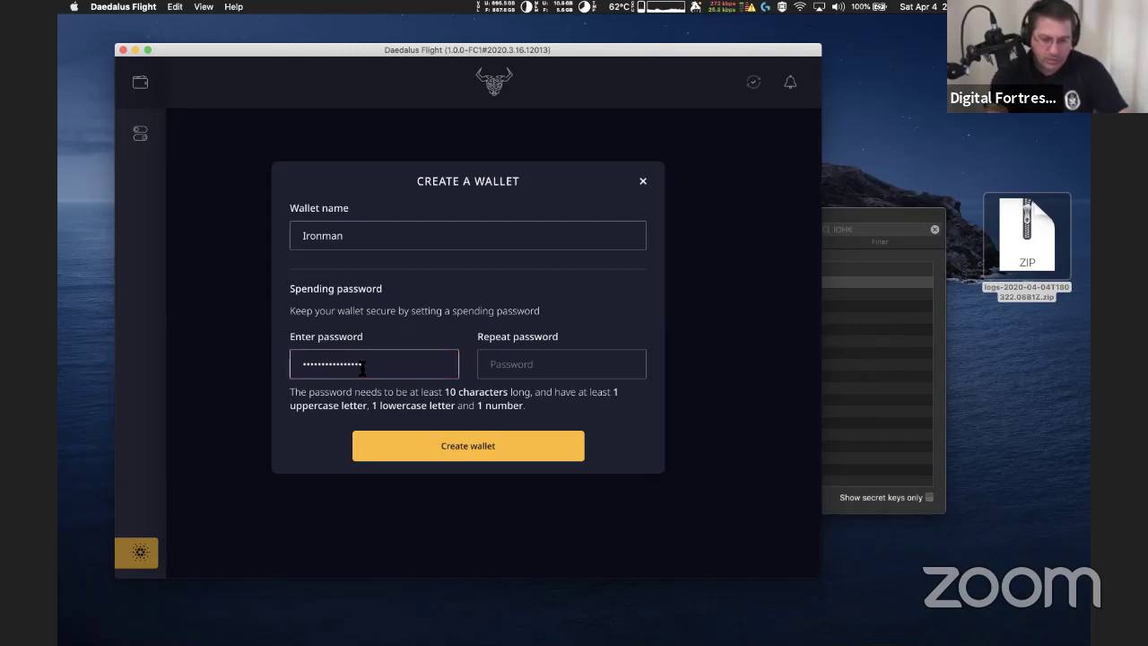
key("Tab")
type("****************")
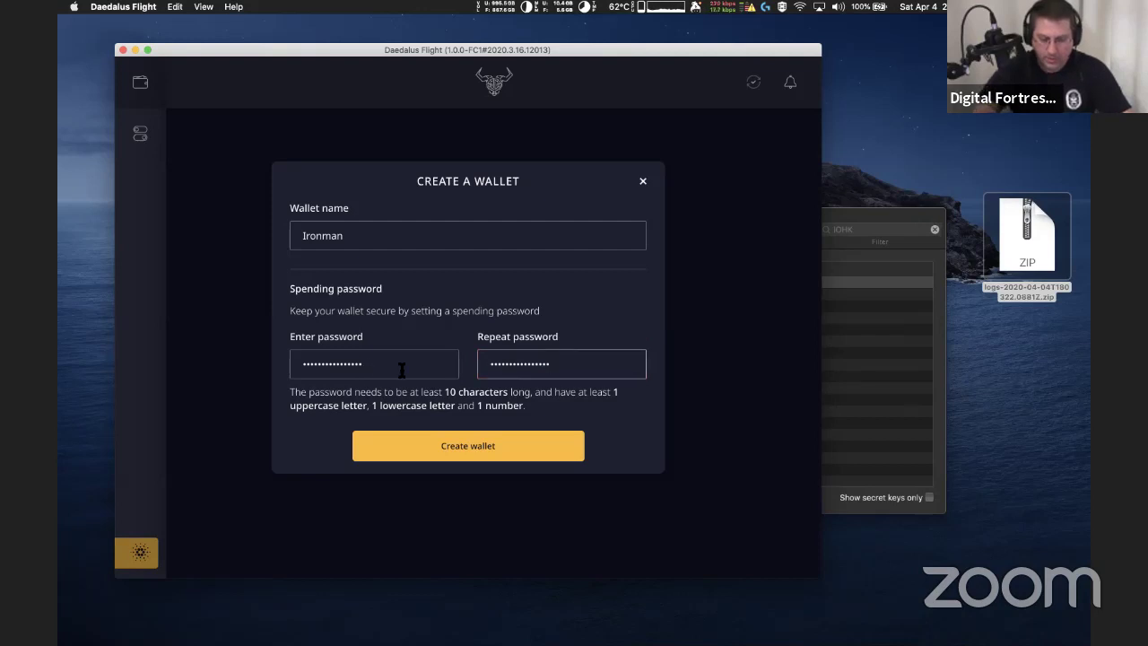
left_click(470, 458)
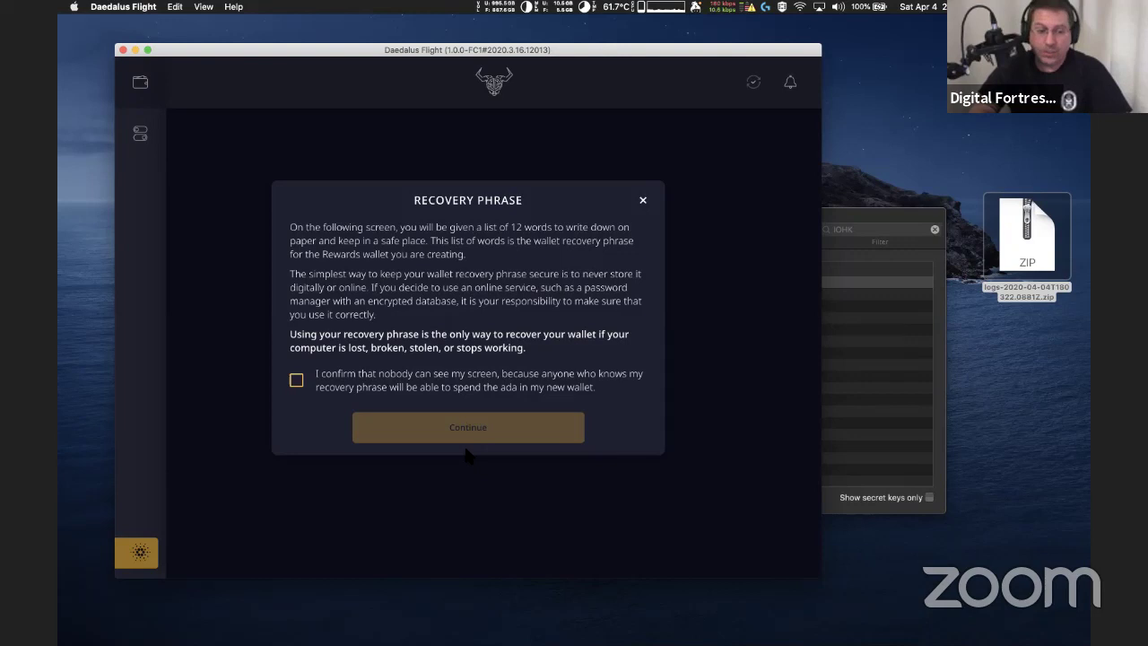
Tick the checkbox confirming nobody else can see the screen
left_click(298, 384)
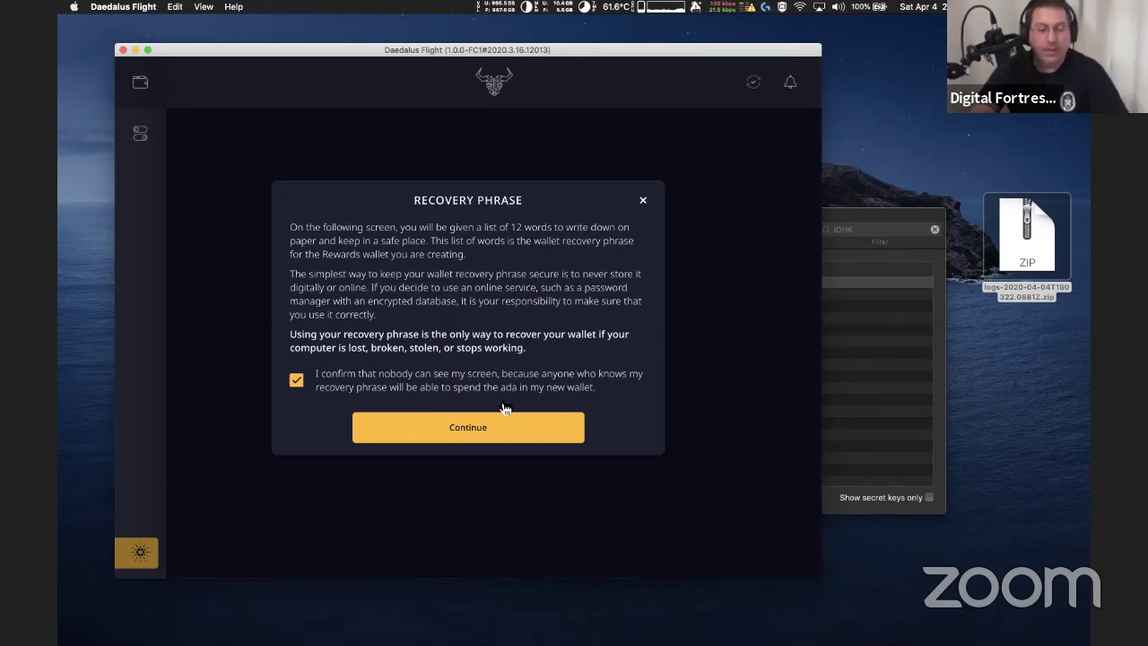
Reveal the 12-word recovery phrase and save a region screenshot of its words
left_click(472, 431)
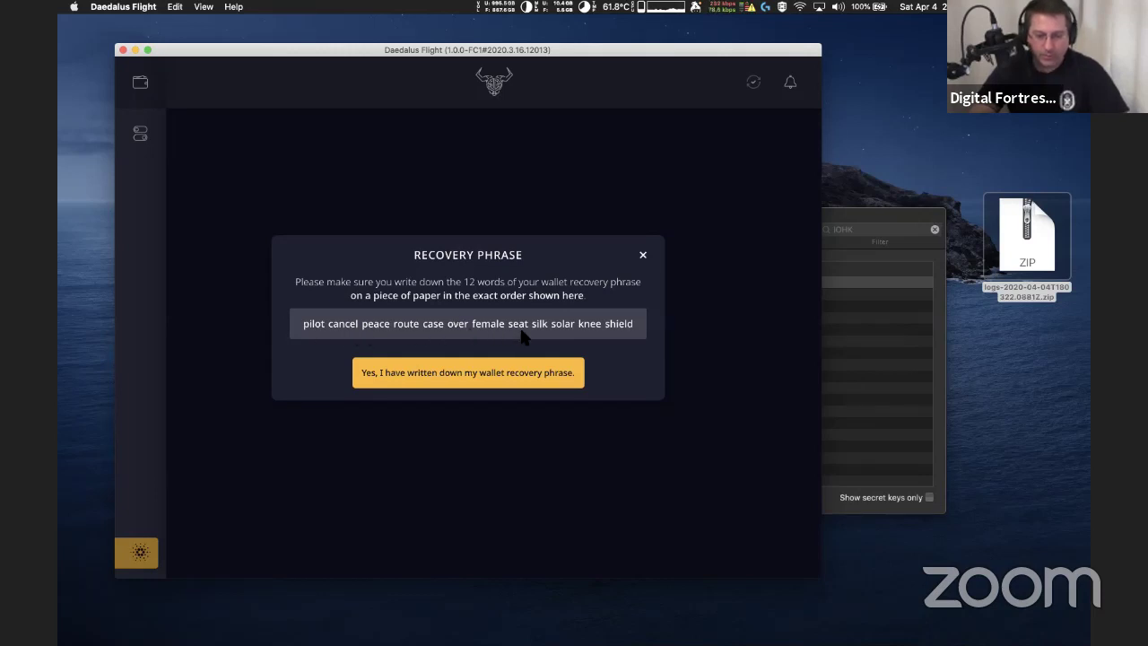
key("super+shift+5")
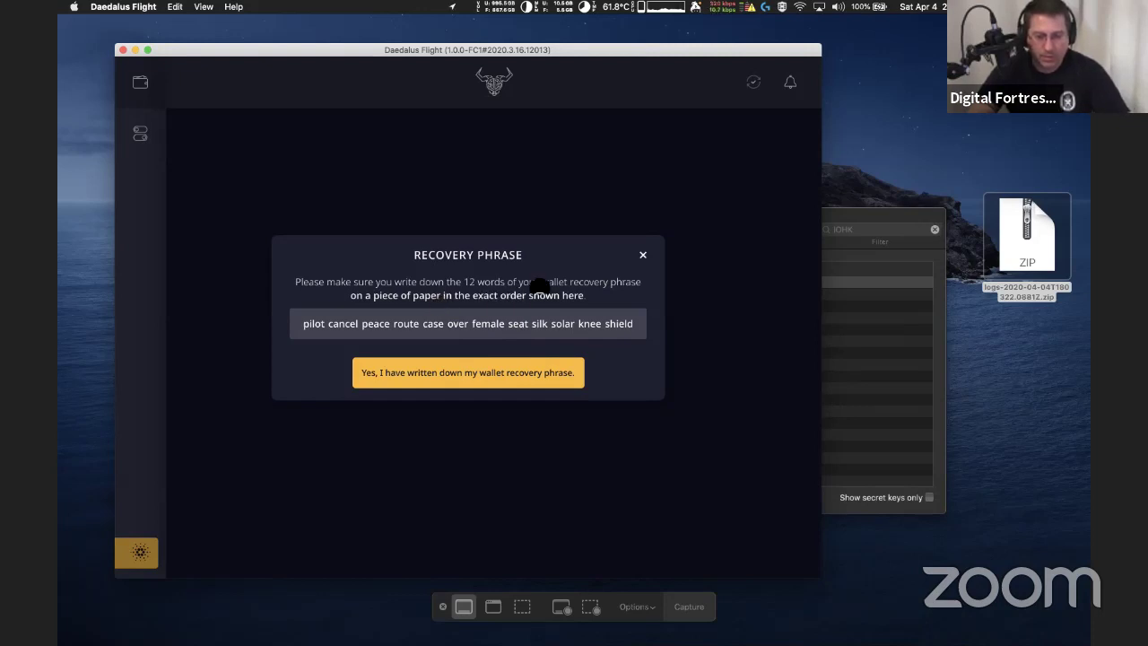
key("Escape")
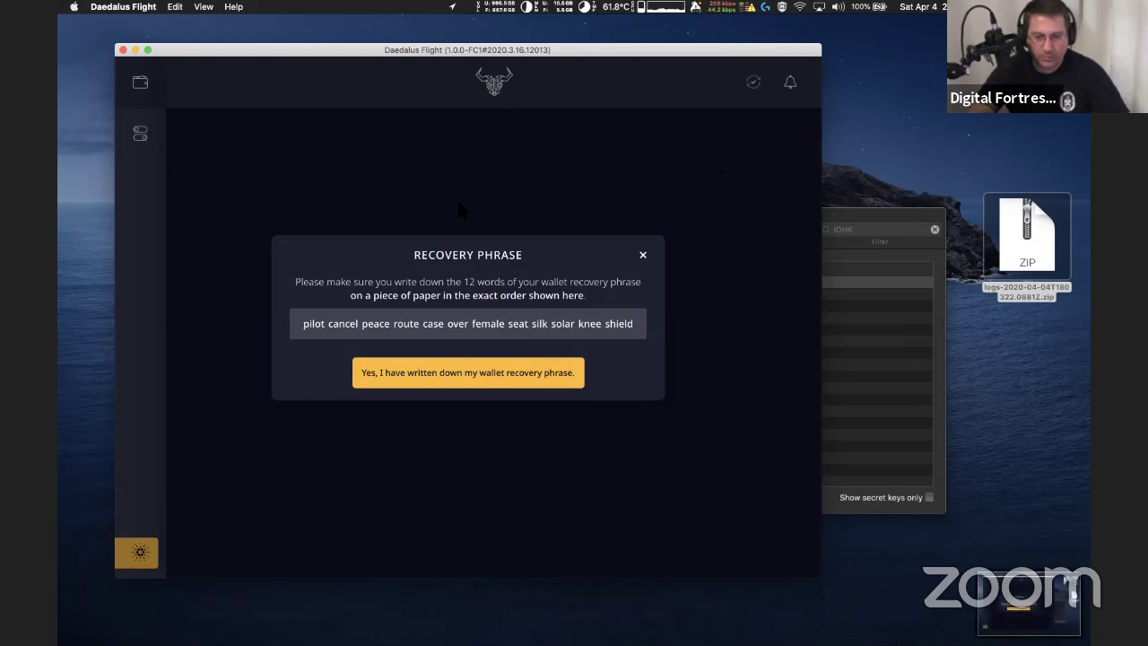
key("super+shift+4")
left_click_drag(285, 303, 671, 354)
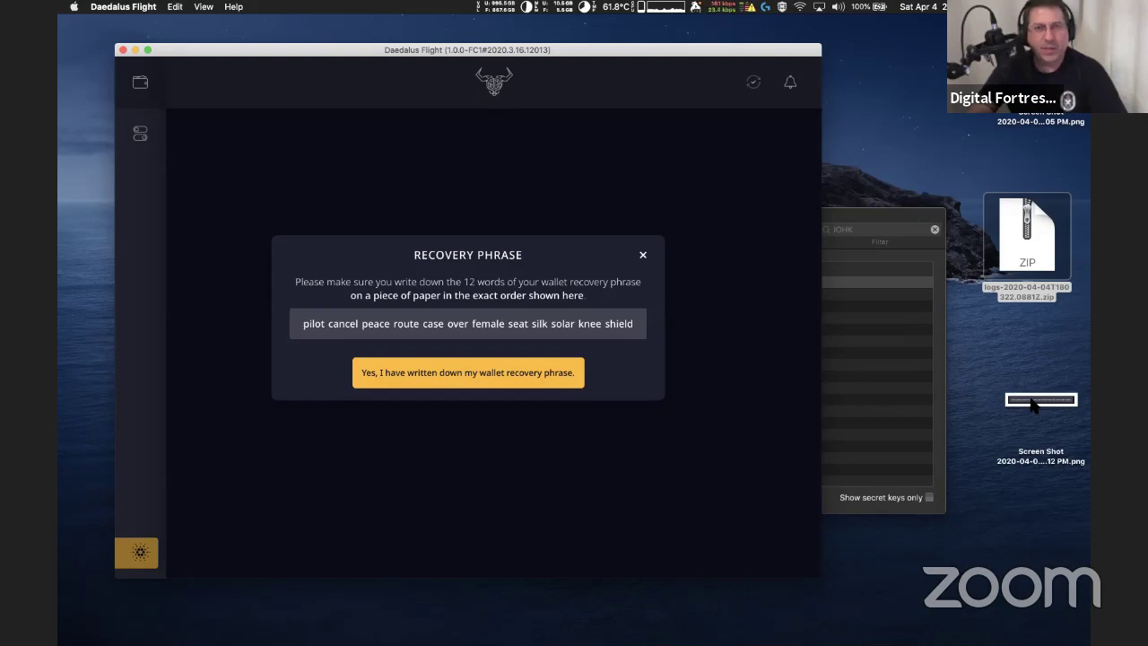
Open the phrase screenshot in Preview beside the wallet and confirm the phrase is written down
double_click(1033, 405)
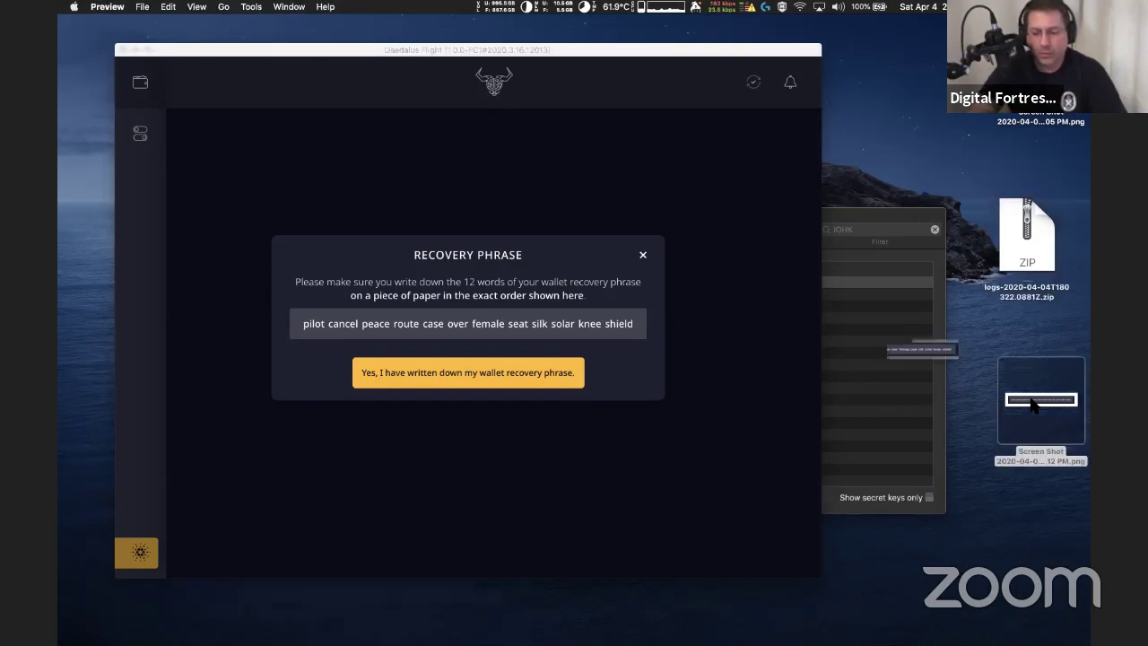
left_click_drag(363, 26, 1012, 424)
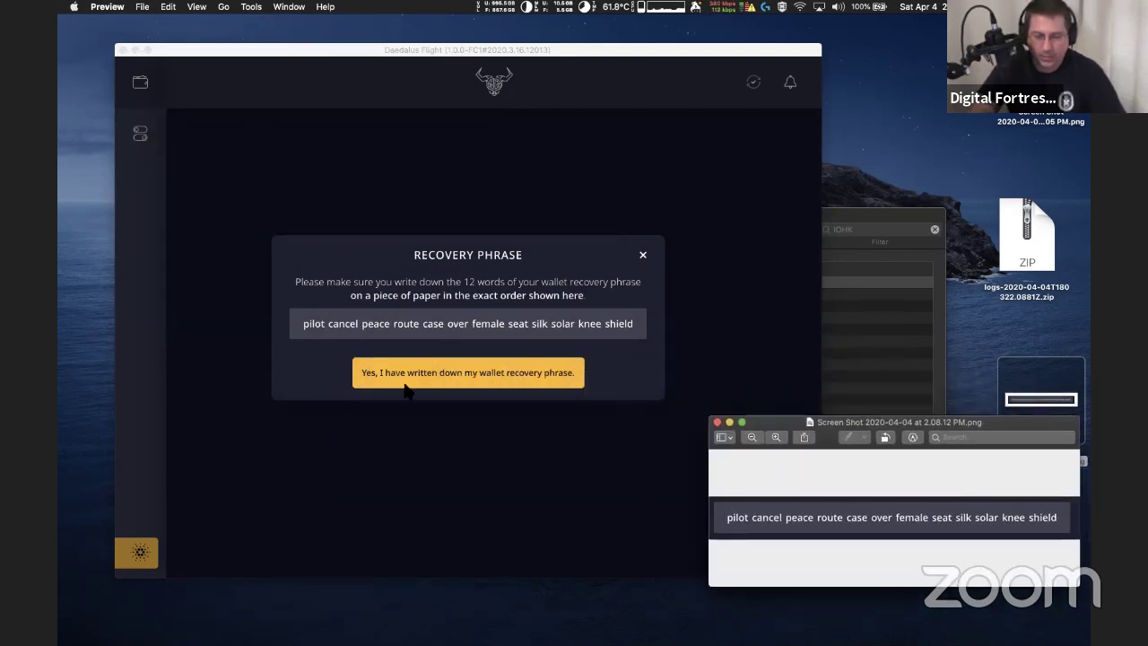
left_click(456, 369)
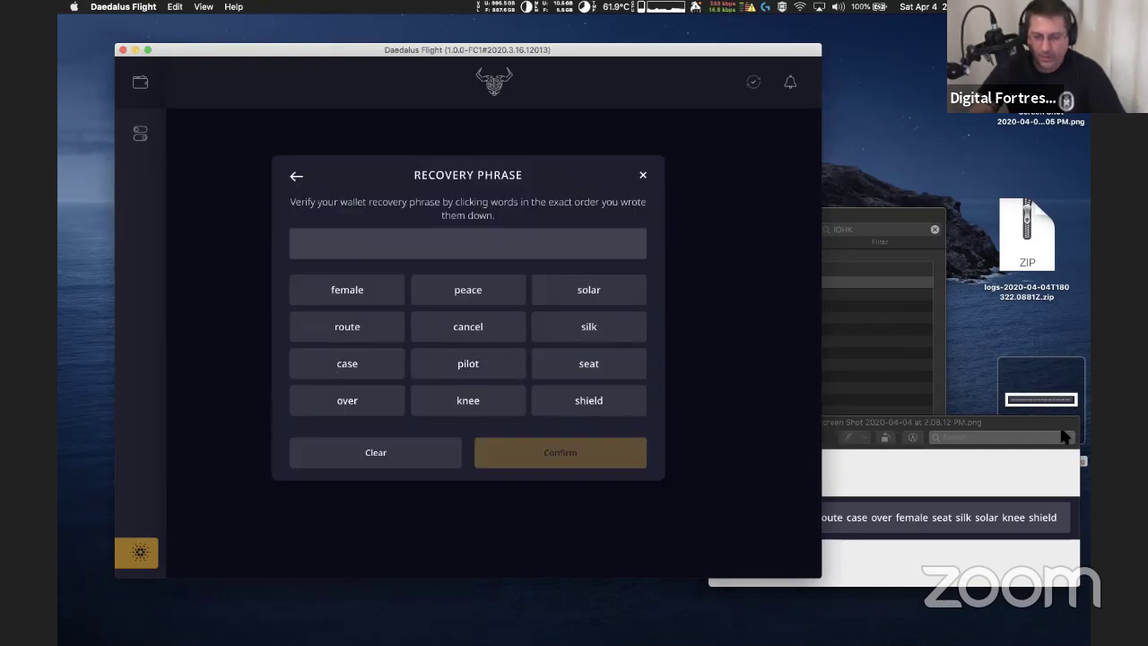
Place the screenshot and wallet windows side by side and enter the first three recovery words
left_click_drag(1001, 427, 1011, 375)
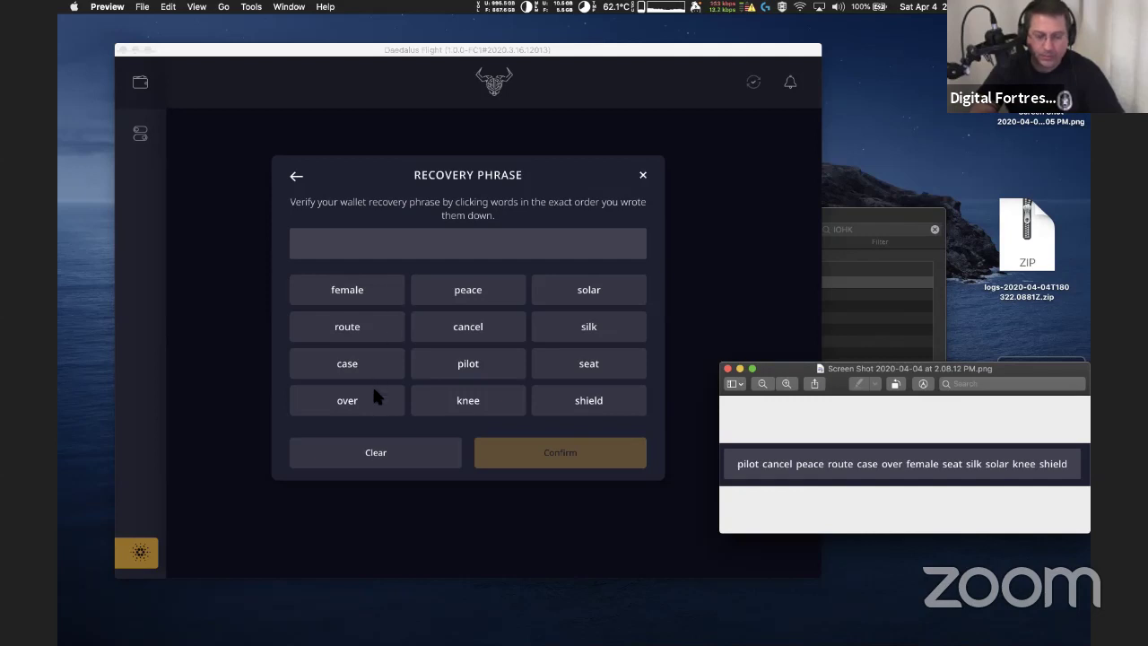
left_click(498, 365)
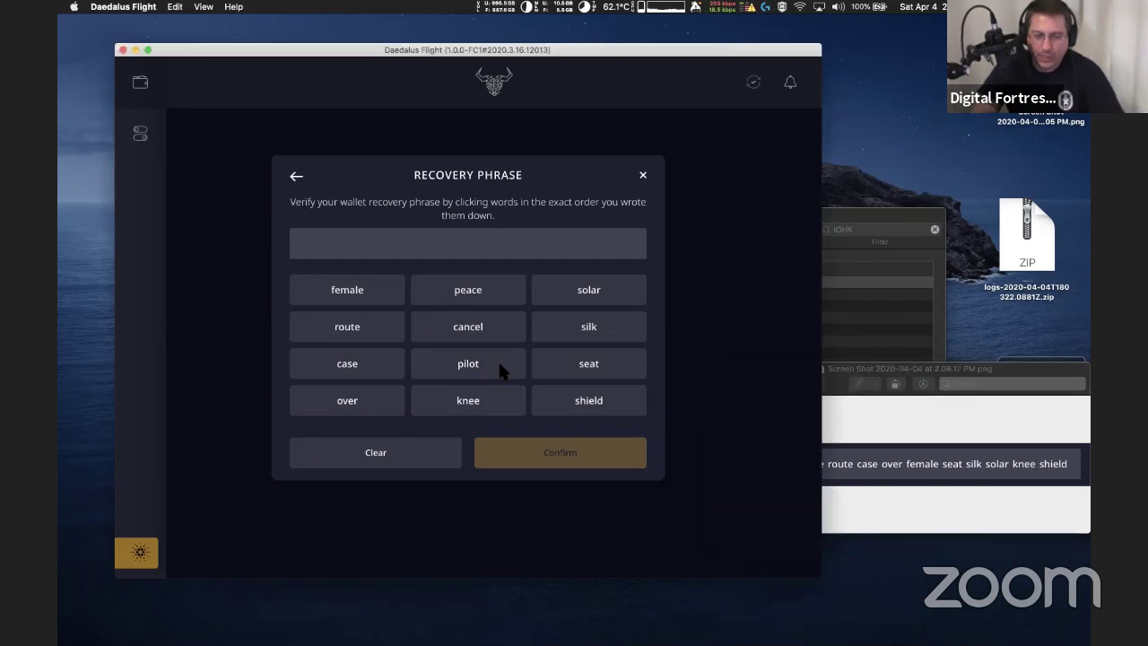
left_click(499, 368)
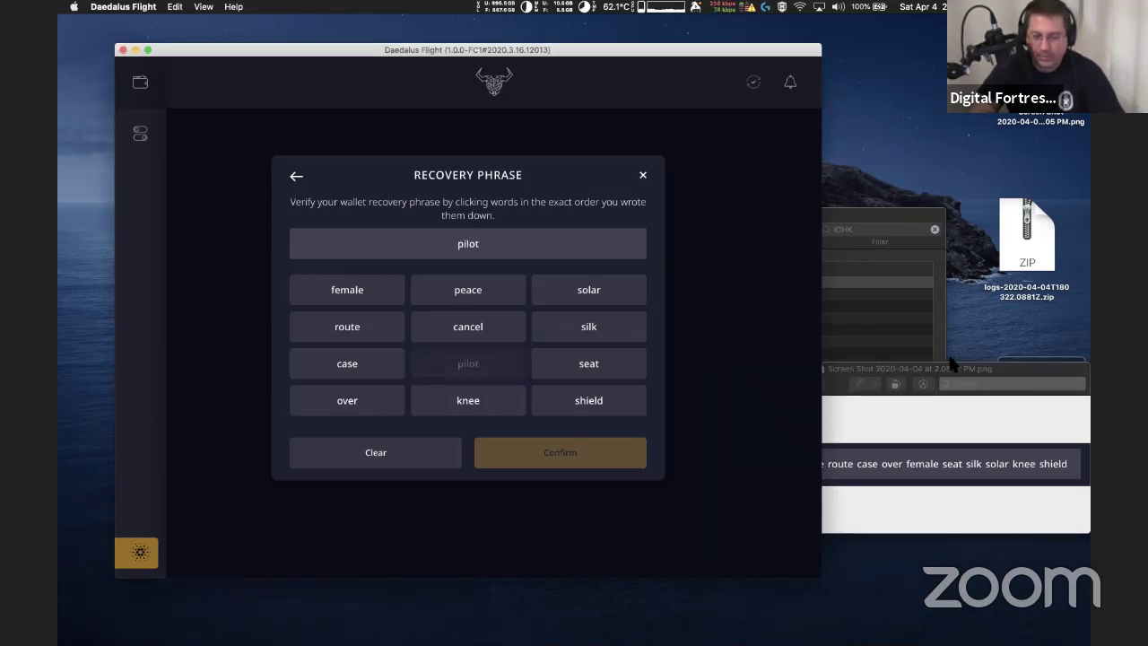
left_click_drag(705, 46, 596, 54)
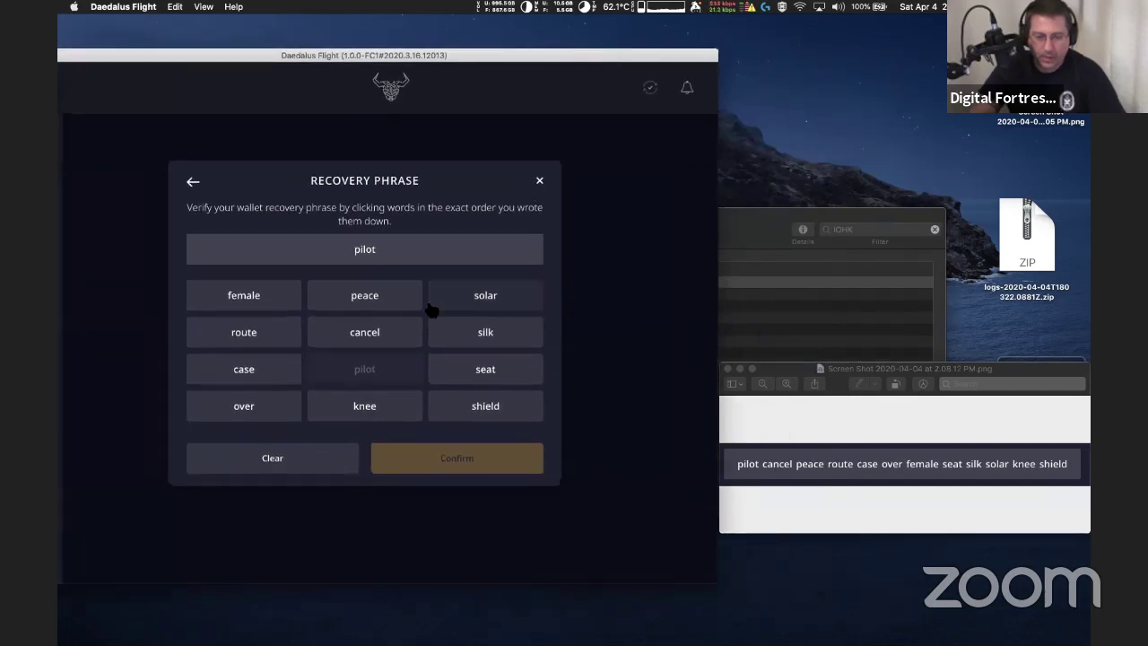
left_click(380, 333)
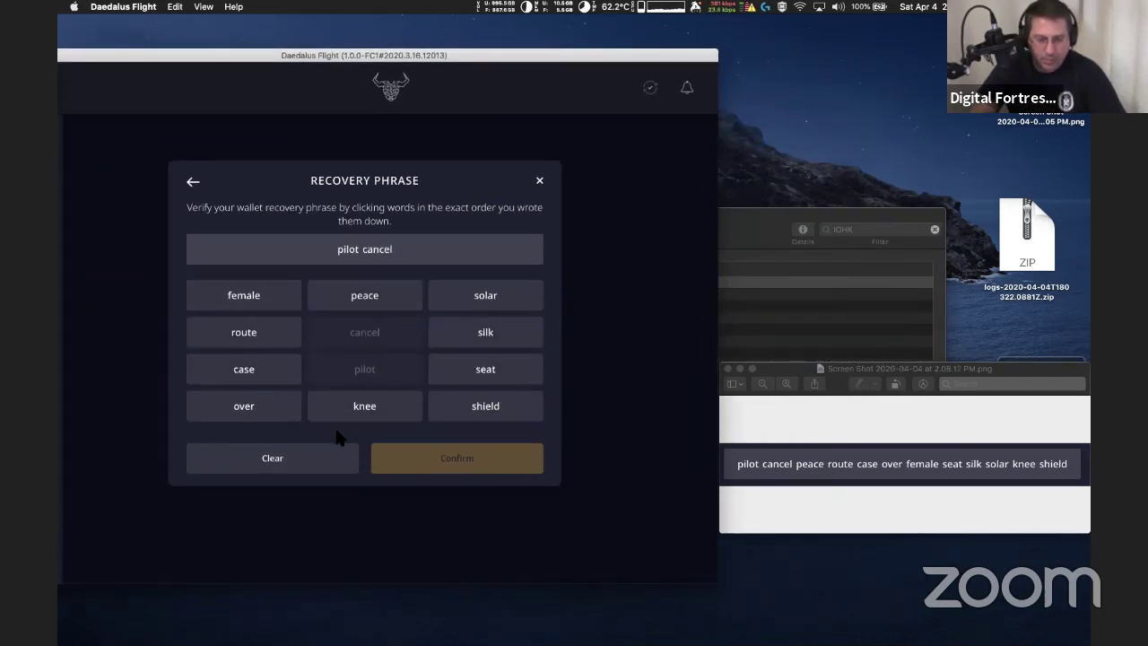
left_click(368, 303)
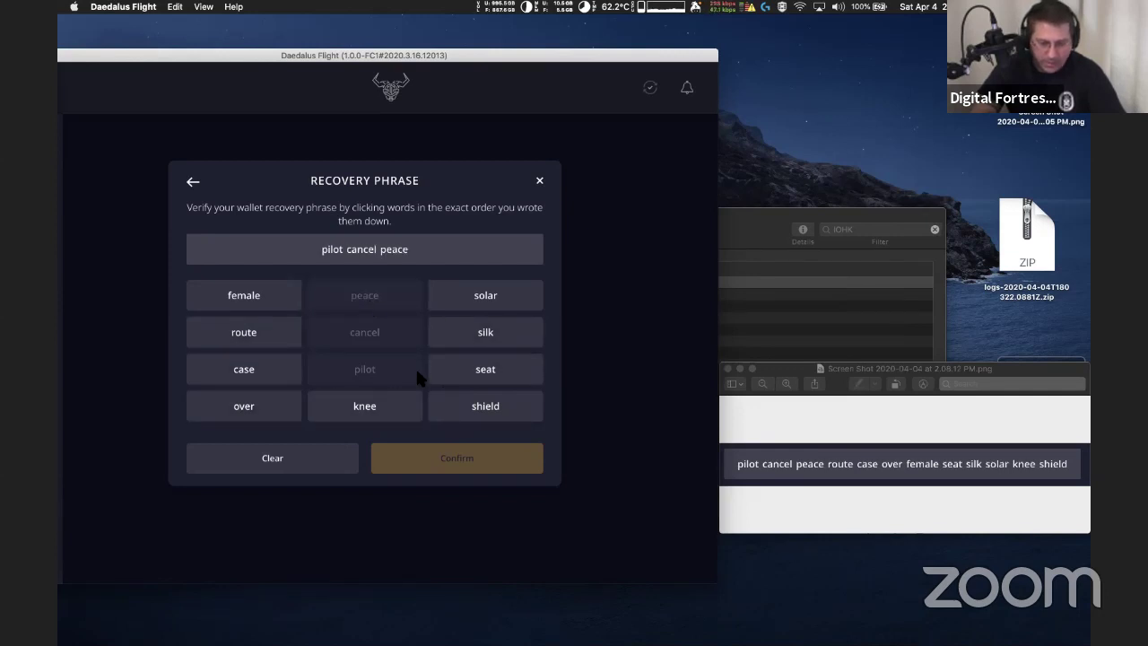
Enter recovery words four through twelve in their written order
left_click(287, 331)
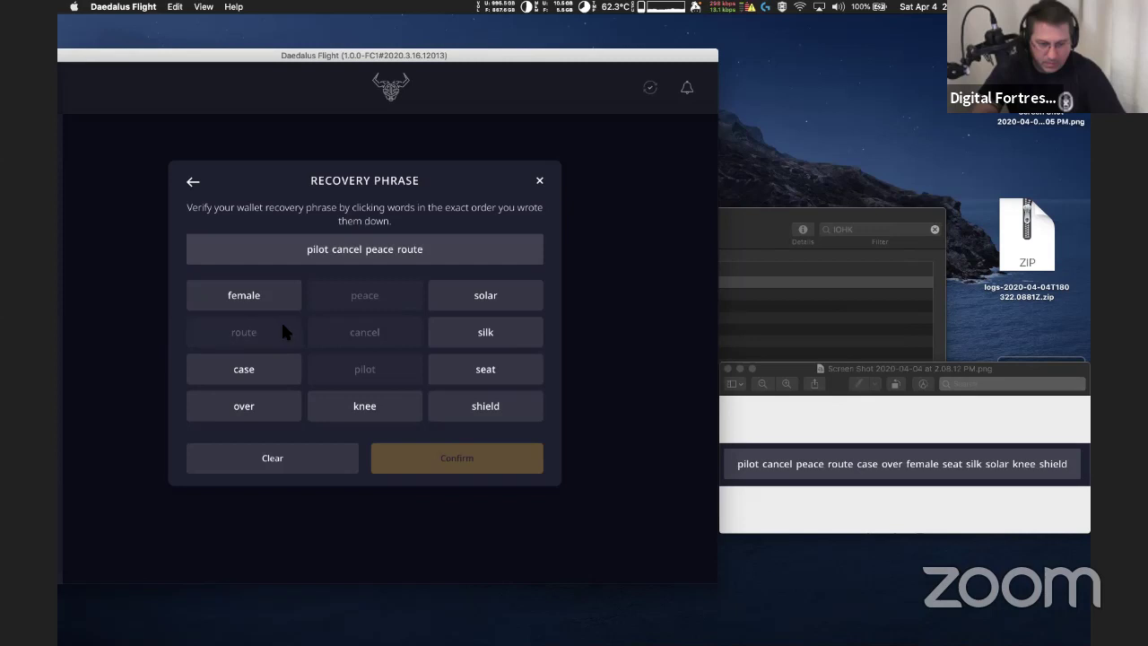
left_click(285, 380)
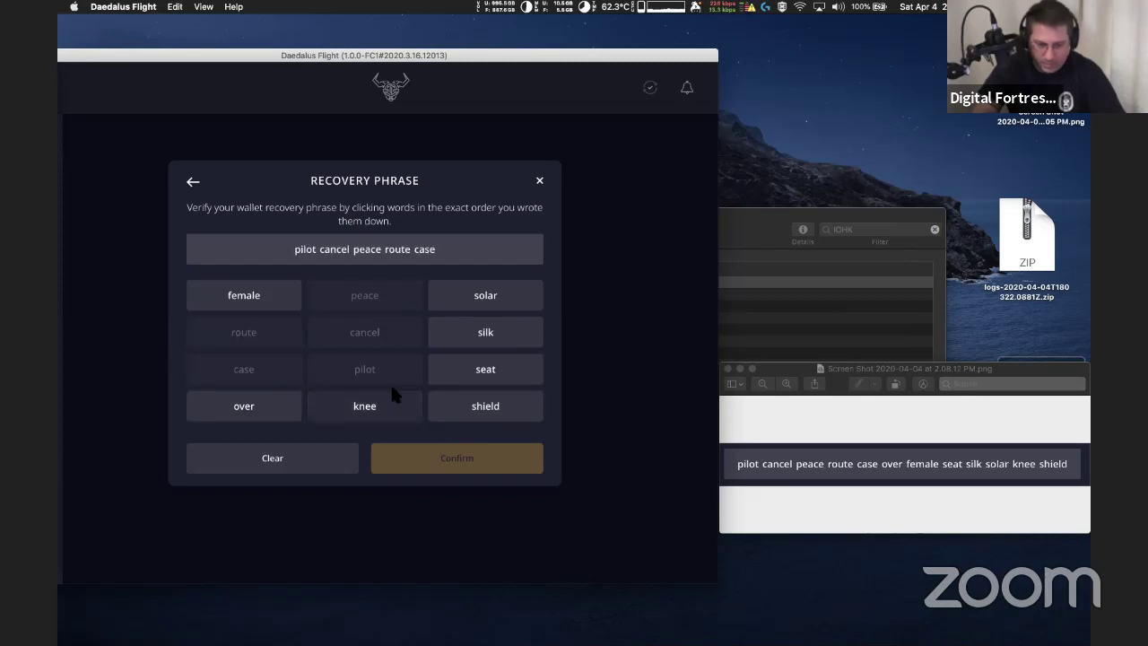
left_click(271, 404)
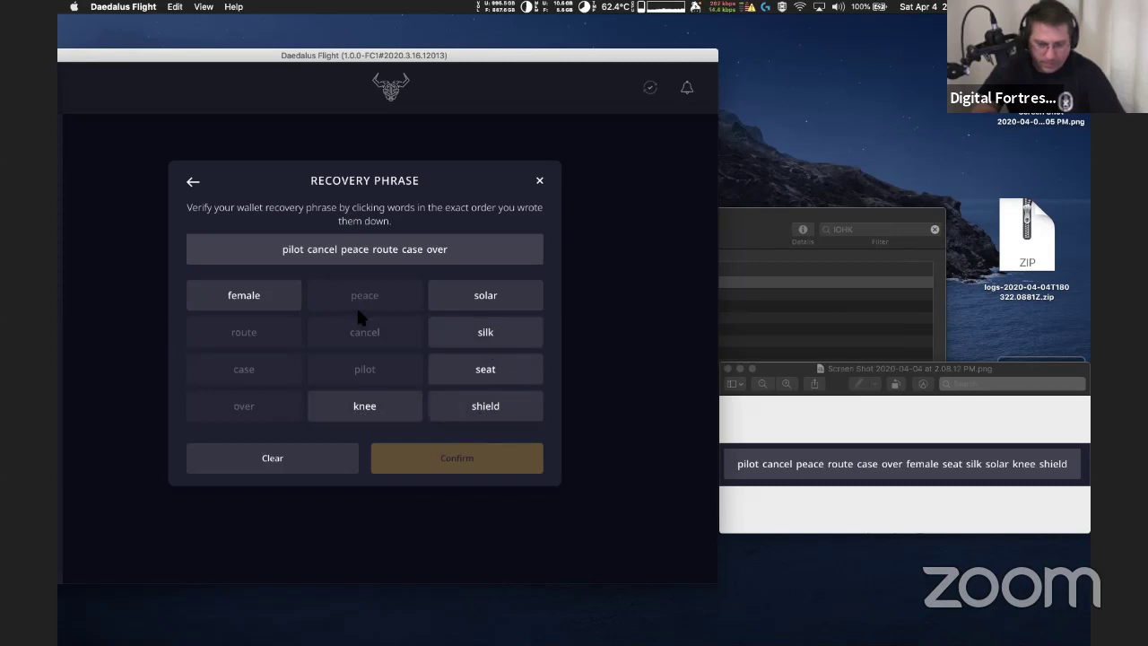
left_click(282, 298)
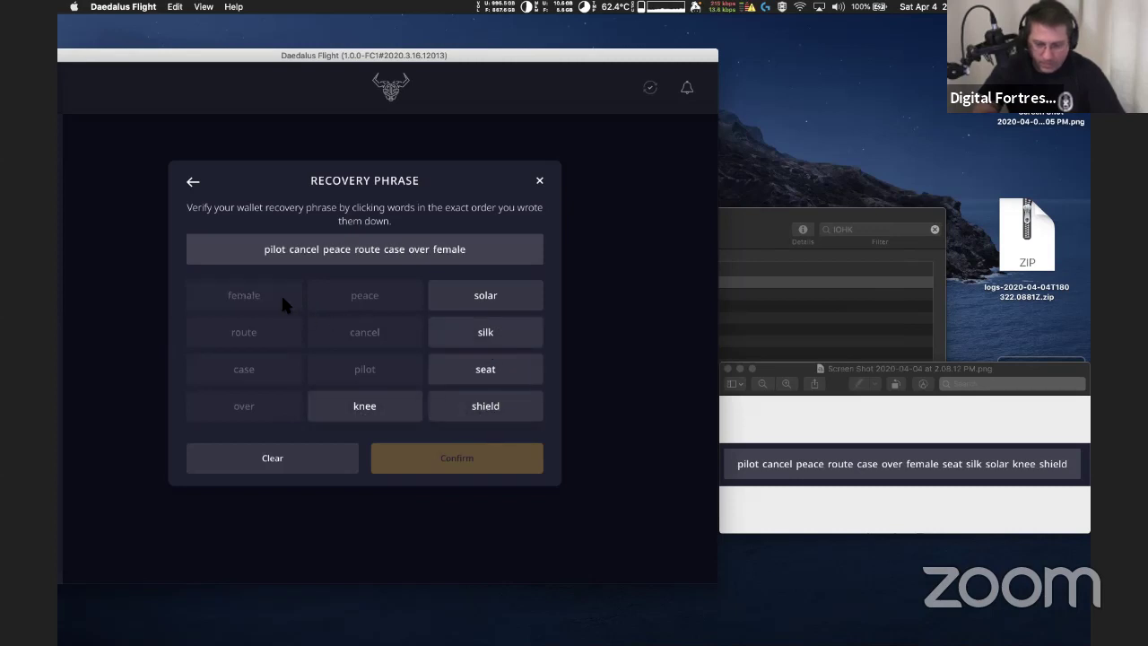
left_click(507, 369)
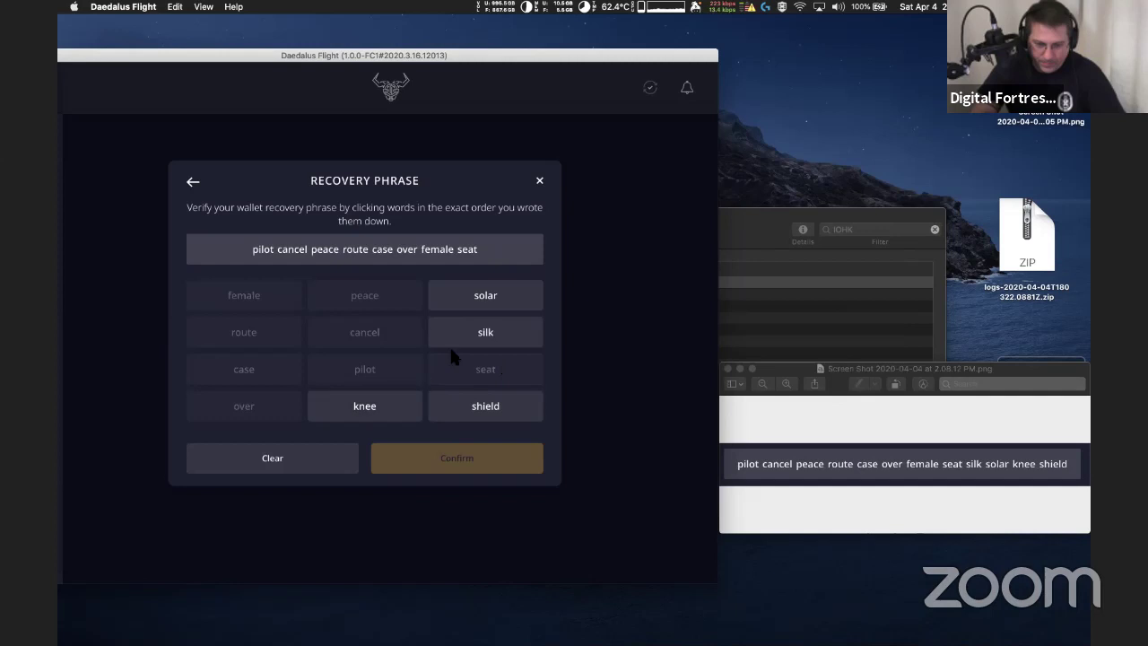
left_click(488, 335)
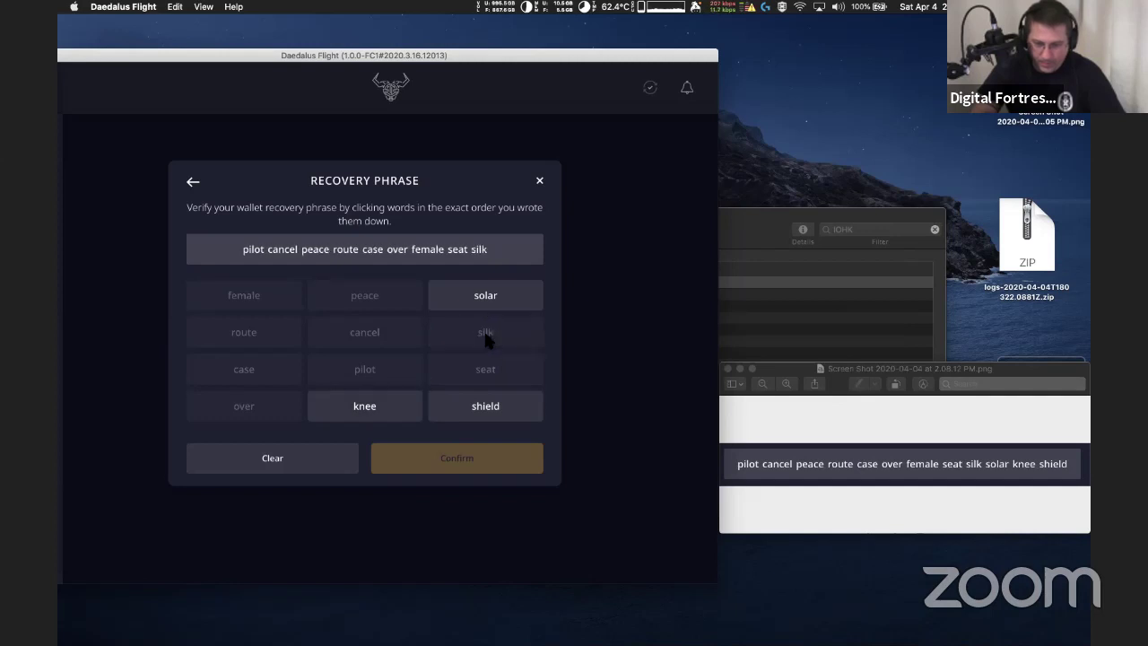
left_click(499, 308)
left_click(397, 408)
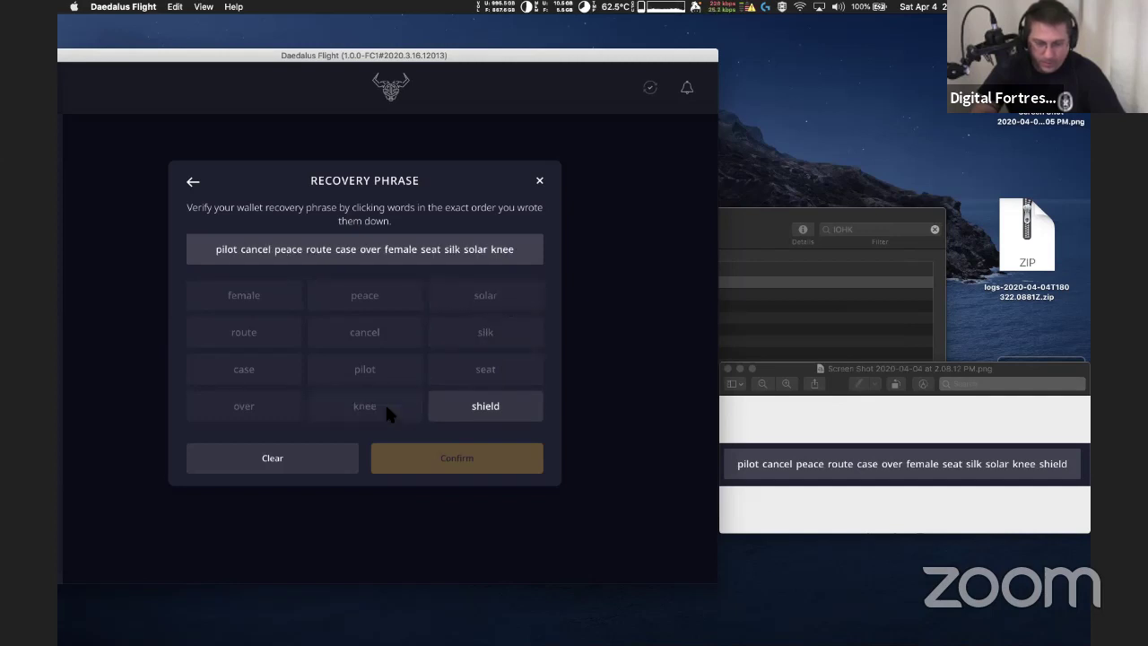
left_click(474, 405)
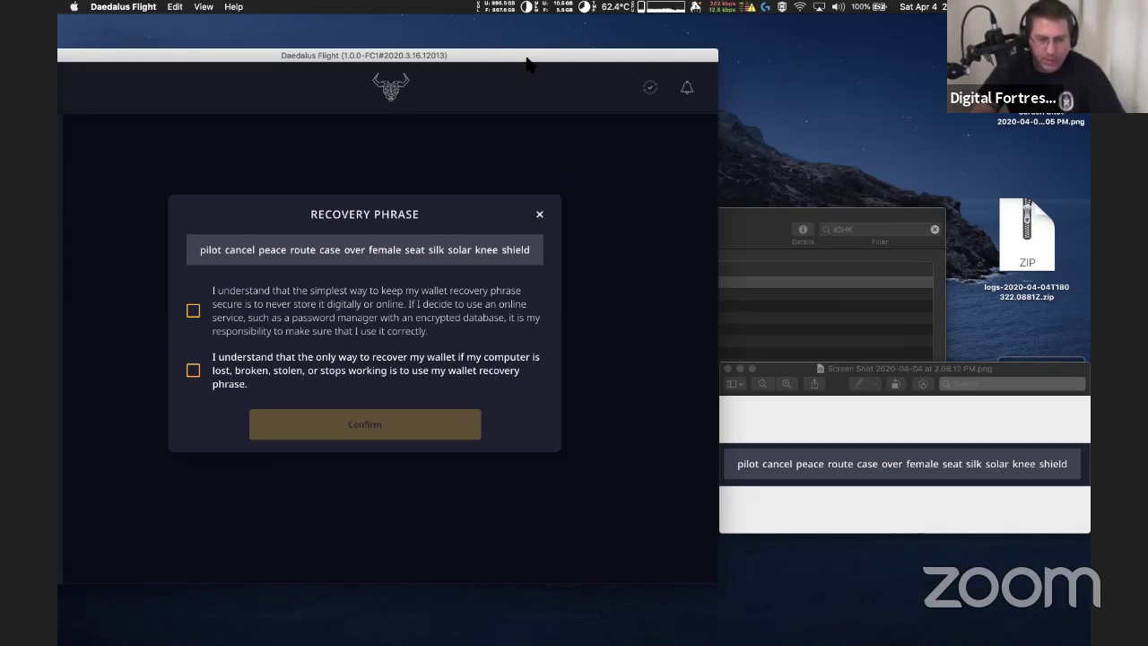
Accept the offline-storage and only-recovery-method acknowledgements, then confirm the Ironman wallet
left_click_drag(528, 63, 621, 59)
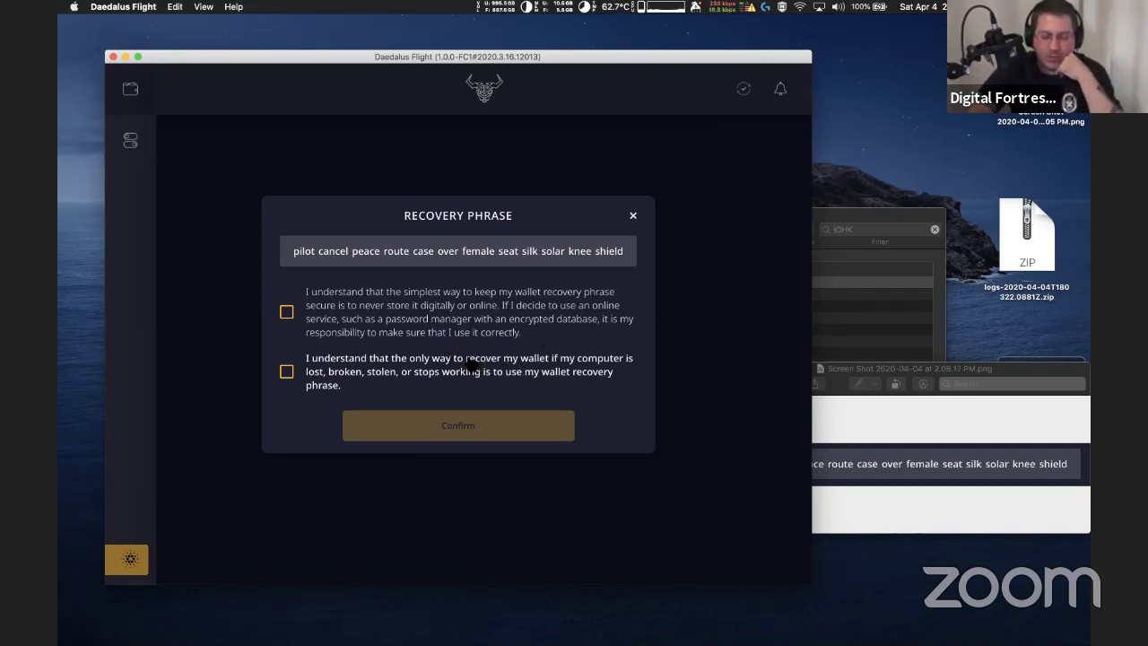
left_click(287, 312)
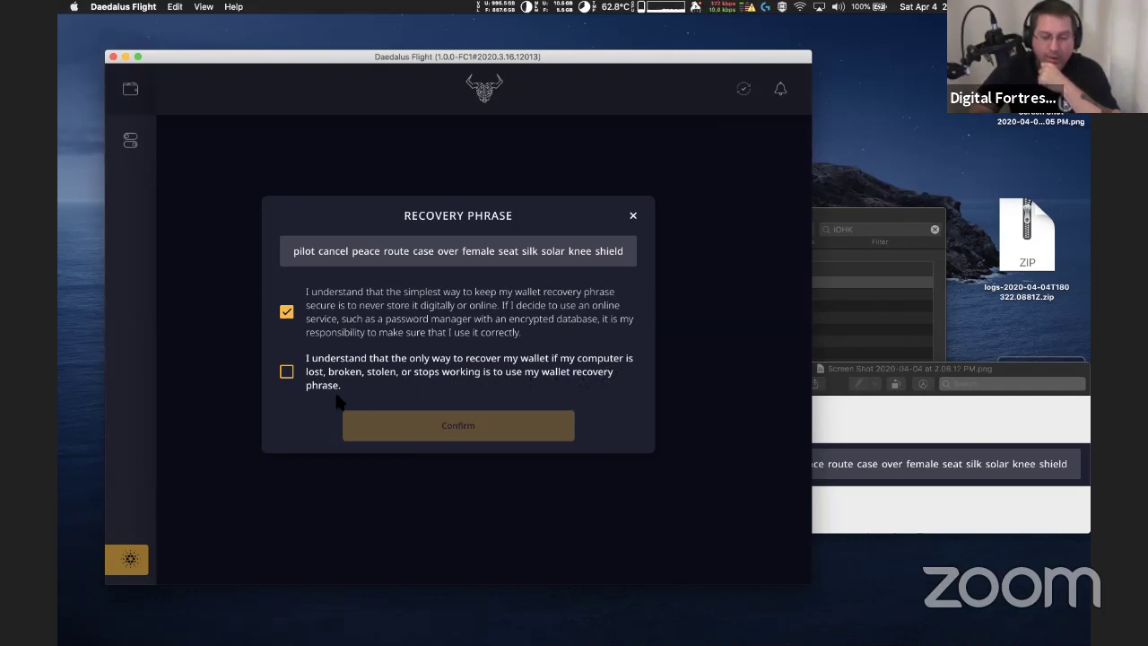
left_click(287, 374)
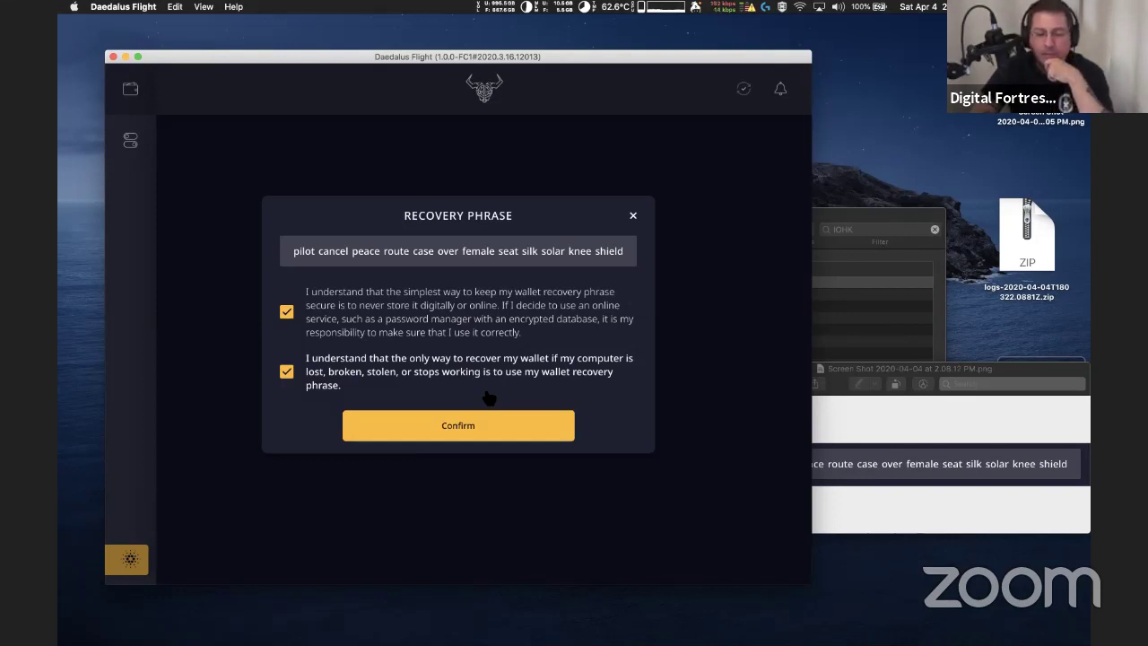
left_click(478, 433)
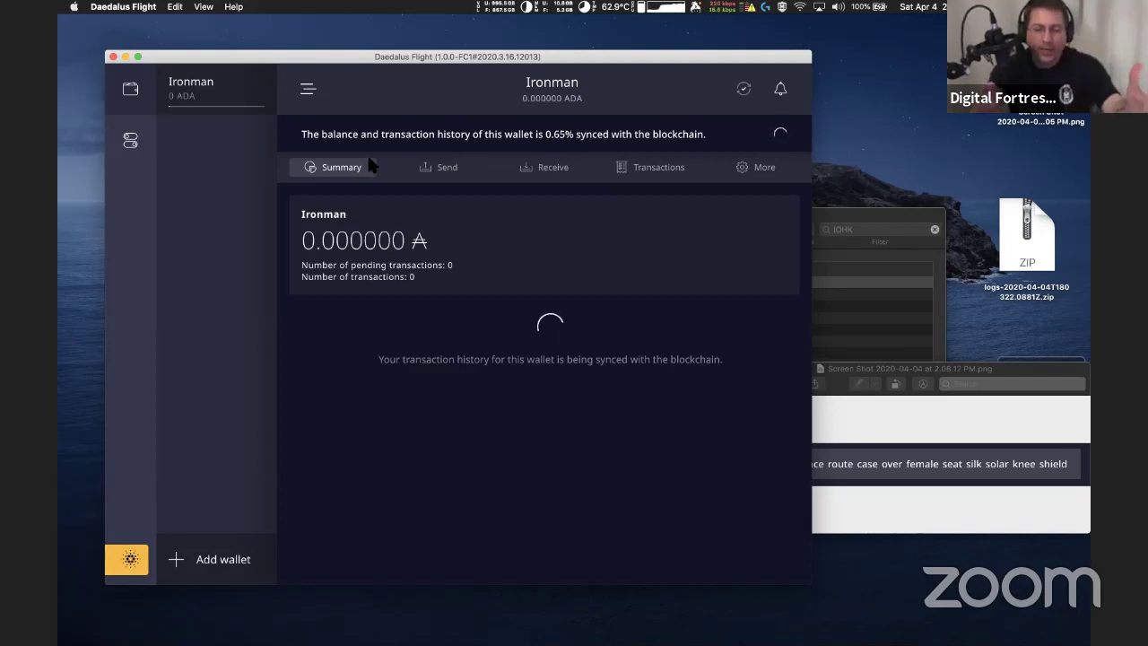
left_click(309, 97)
left_click(192, 90)
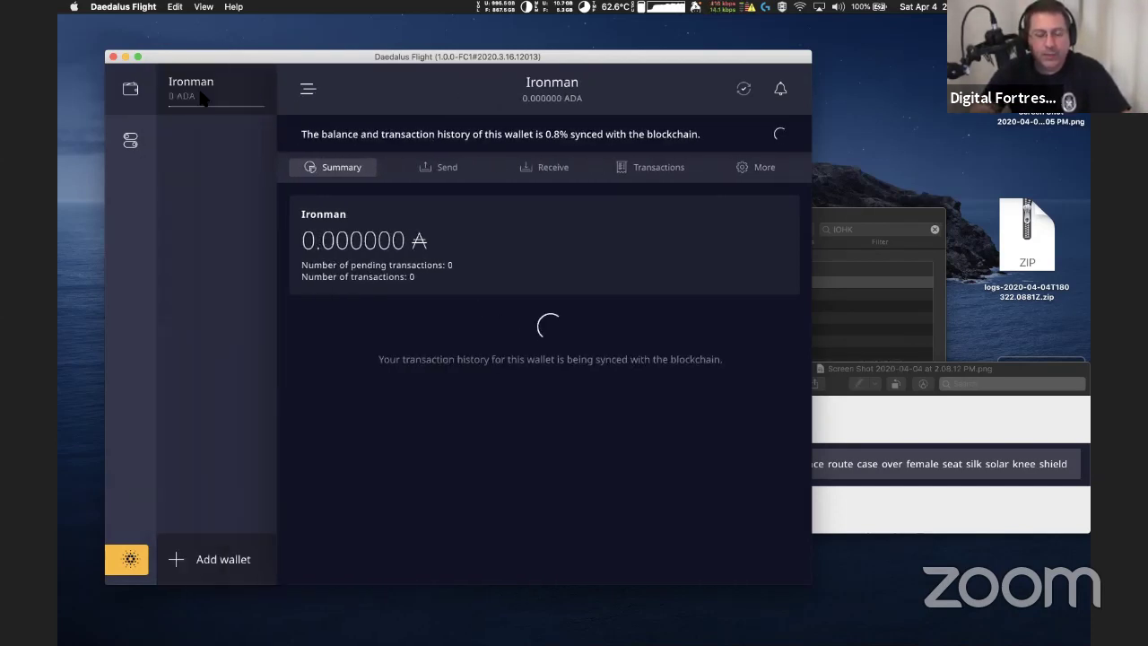
left_click(309, 89)
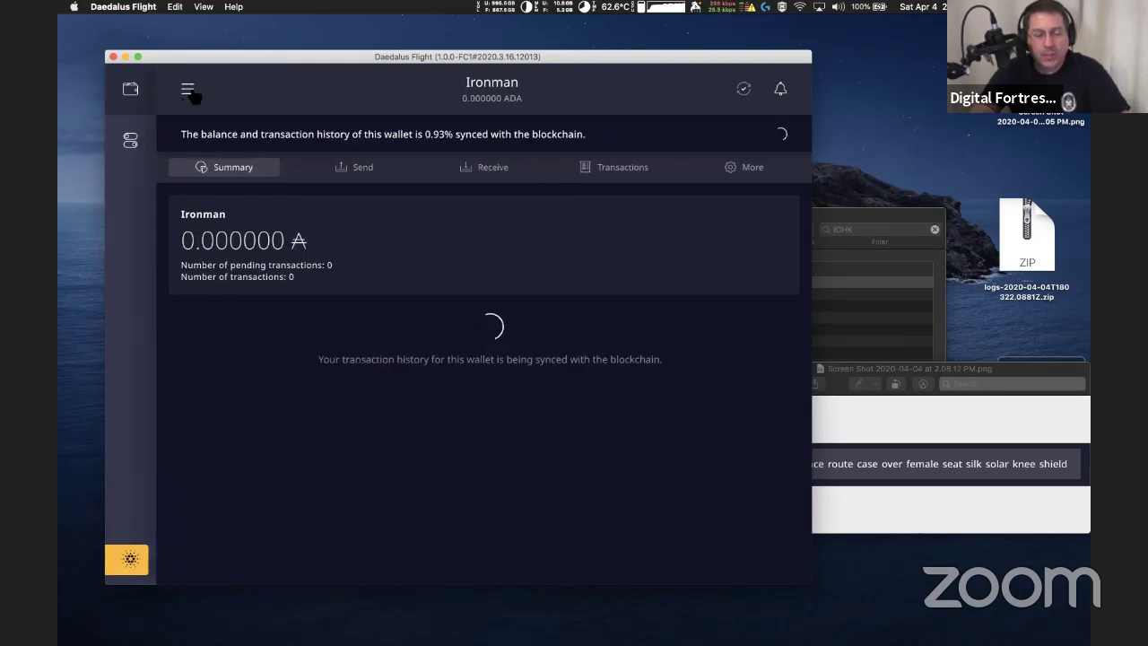
left_click(190, 91)
left_click(455, 167)
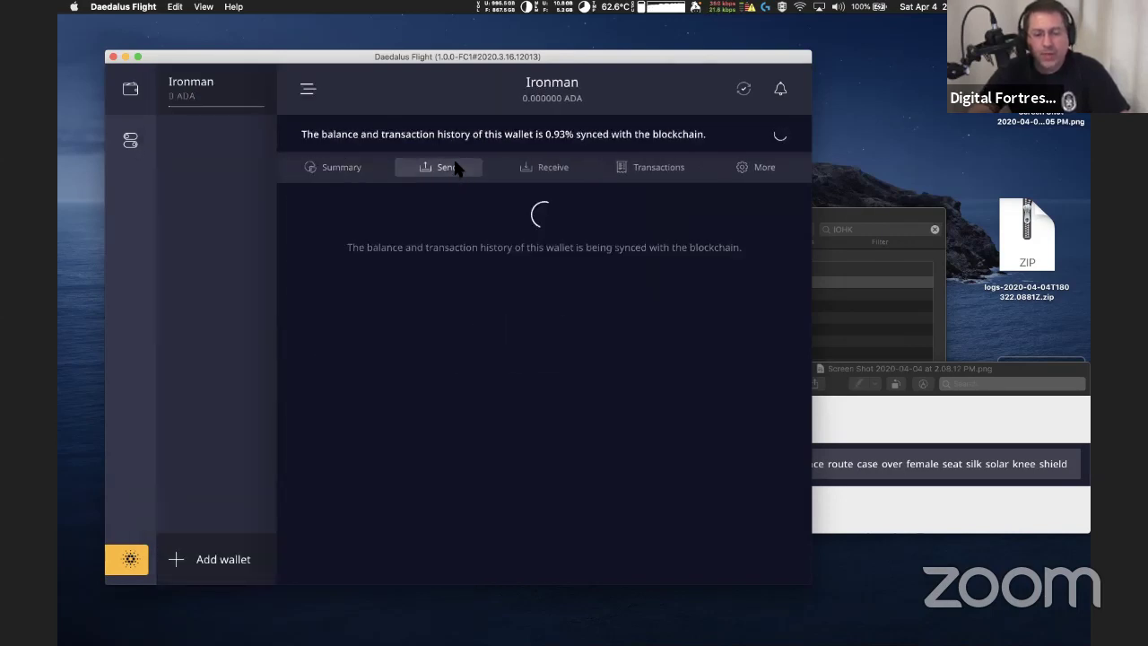
left_click(551, 170)
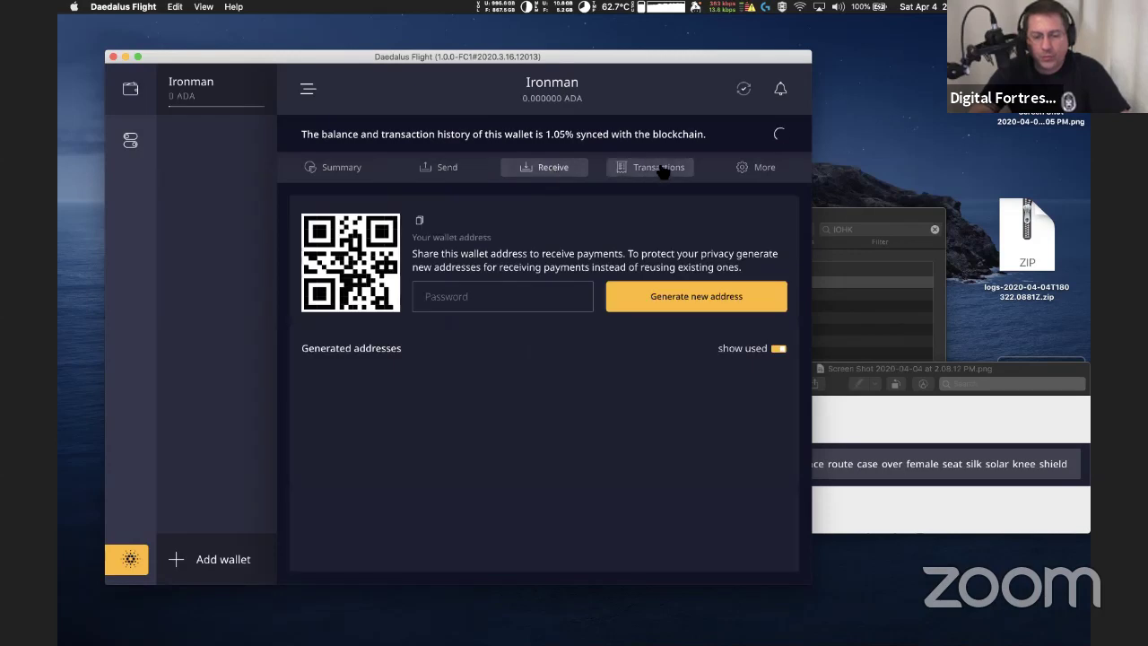
left_click(662, 171)
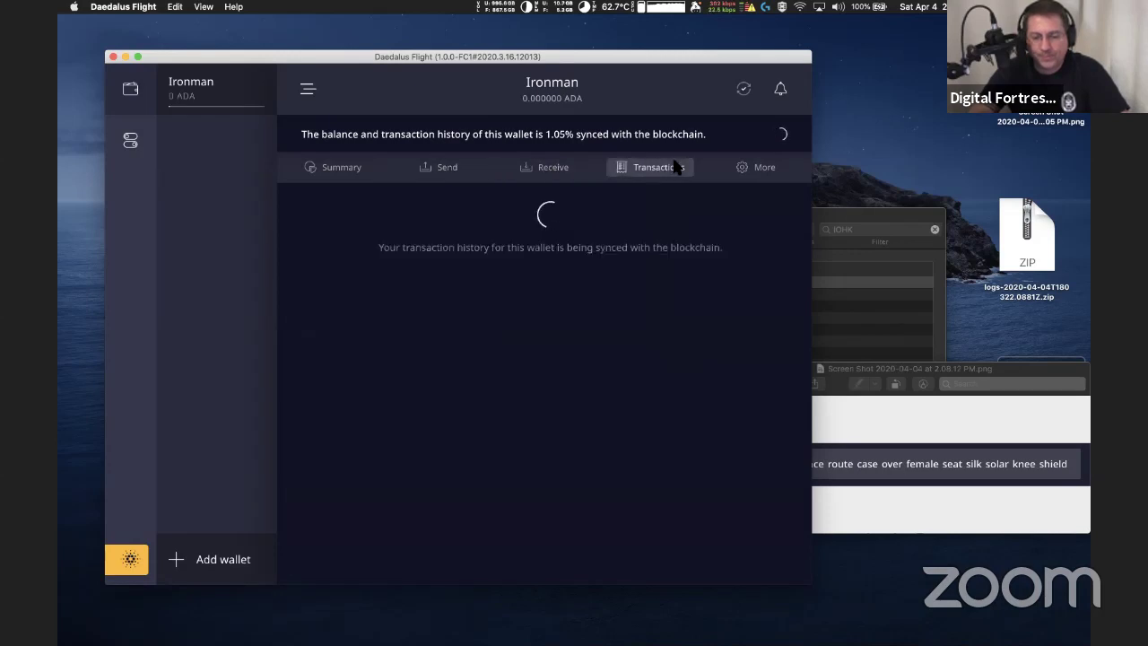
left_click(349, 172)
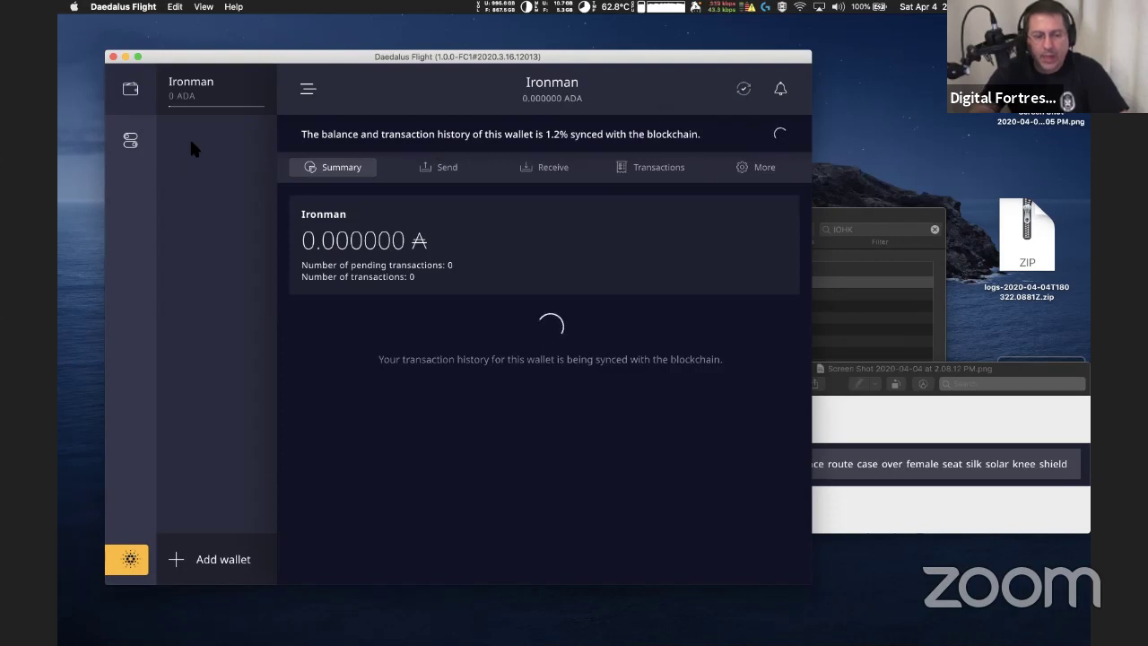
left_click(130, 141)
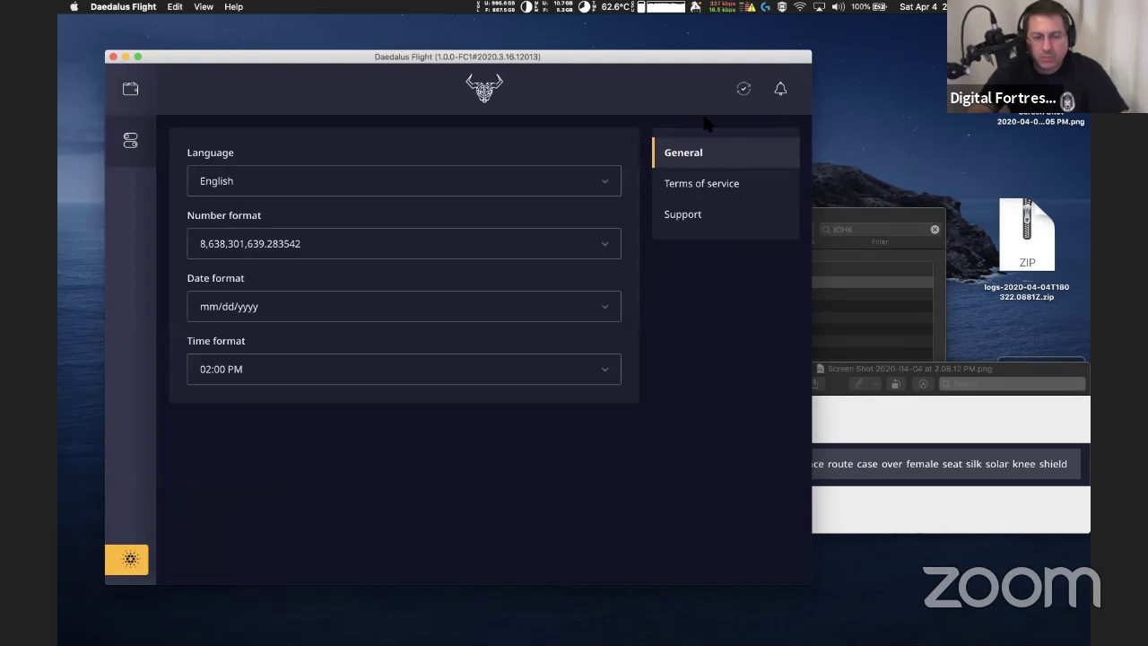
left_click(147, 80)
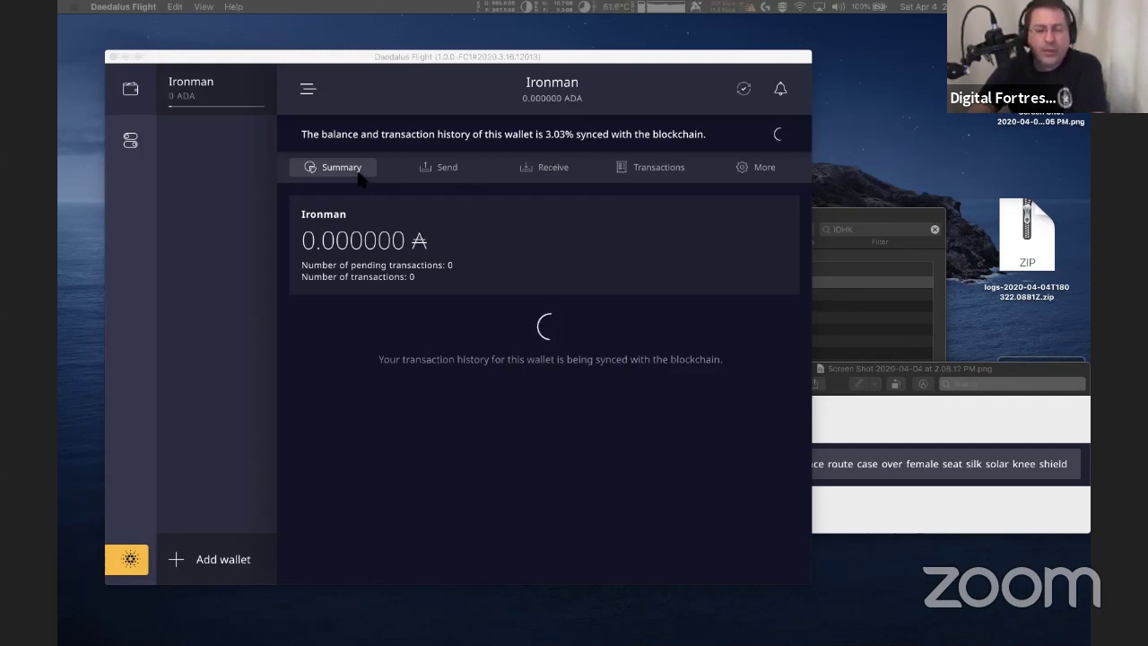
Switch between Transactions and Summary, end on Summary, and collapse the wallet list
left_click(646, 170)
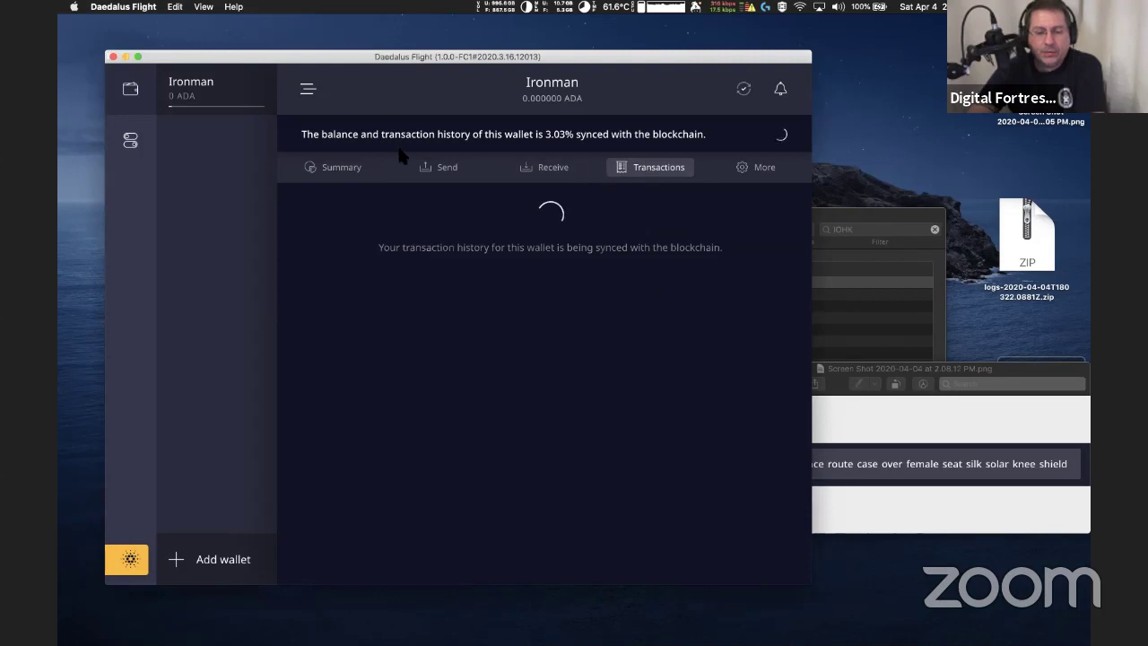
left_click(357, 172)
left_click(657, 170)
left_click(370, 170)
left_click(644, 170)
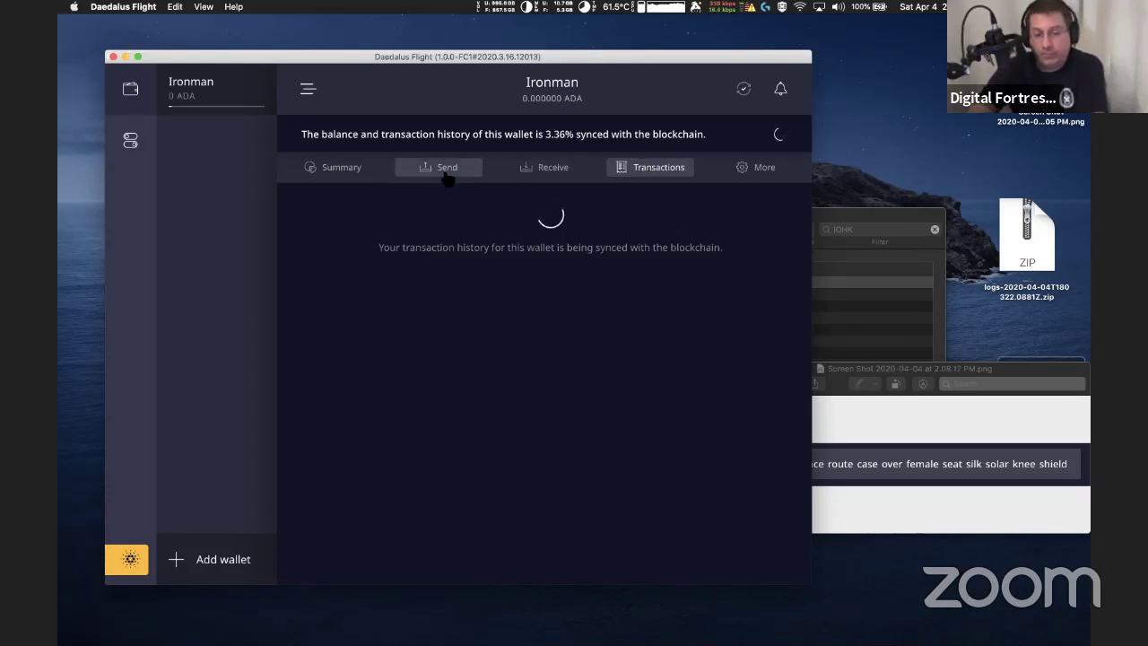
left_click(368, 171)
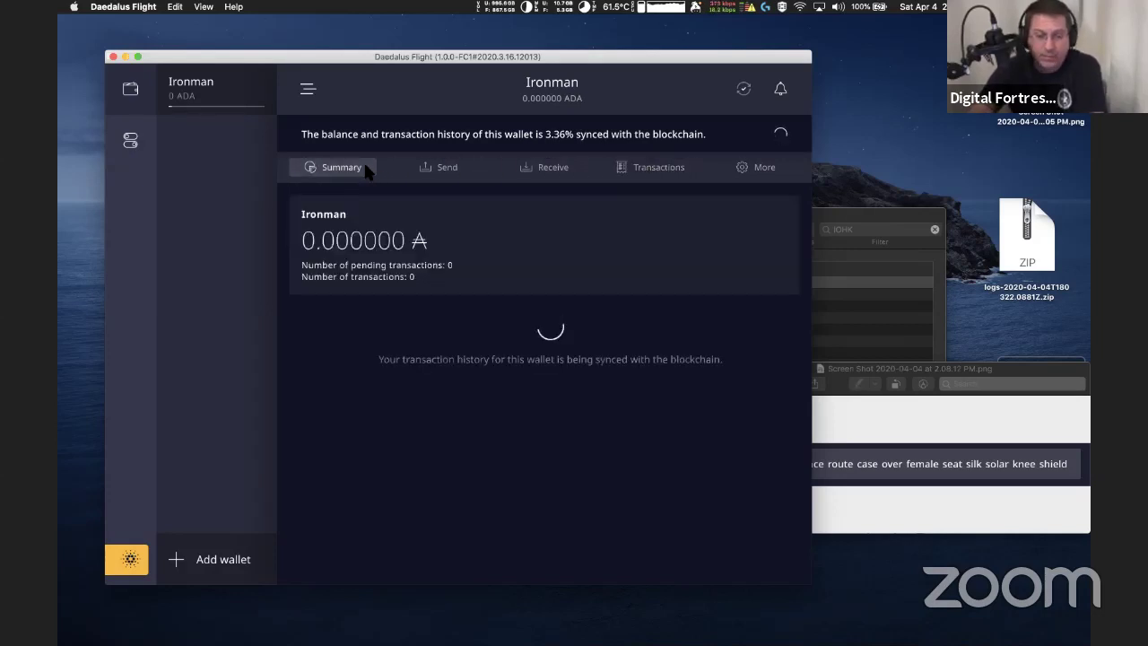
left_click(659, 170)
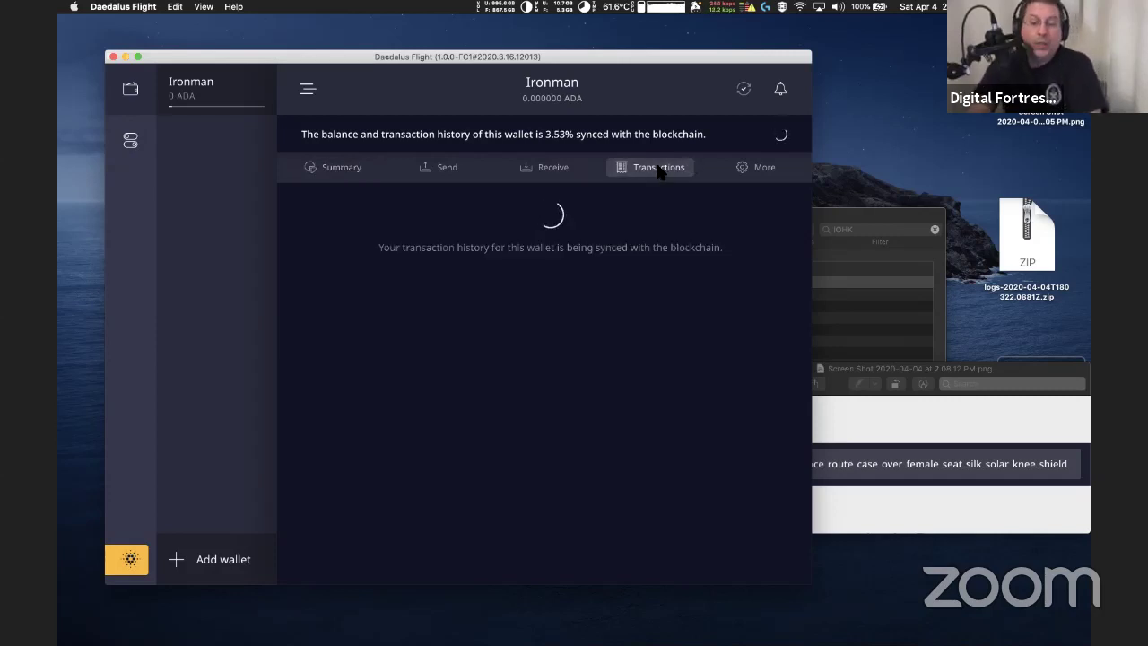
left_click(368, 176)
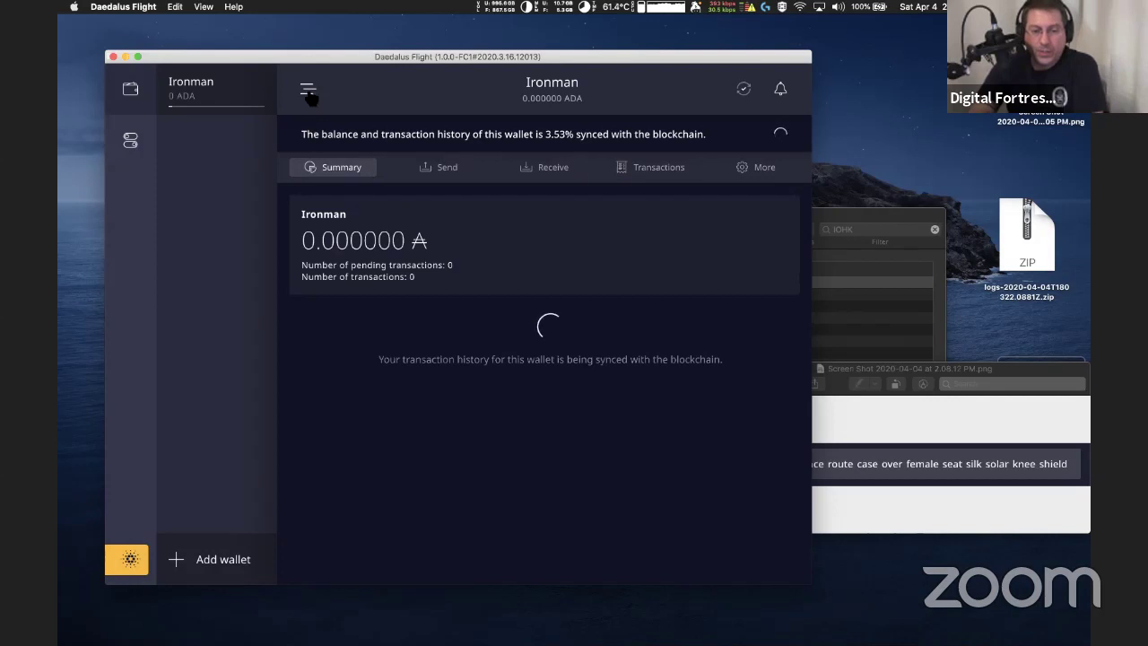
left_click(307, 92)
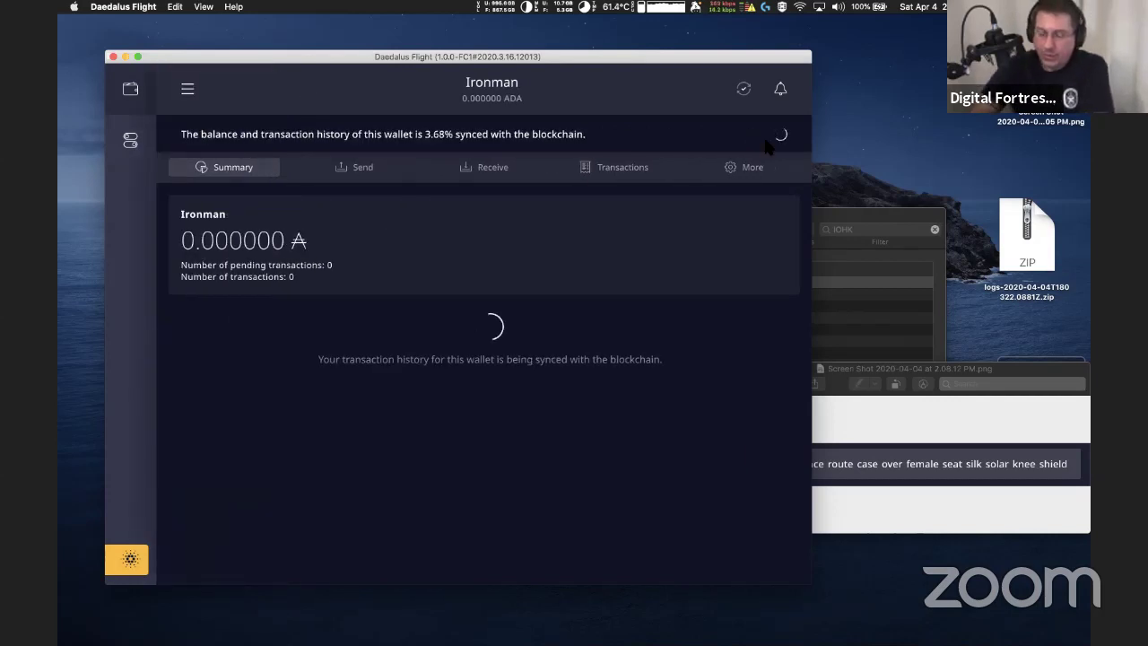